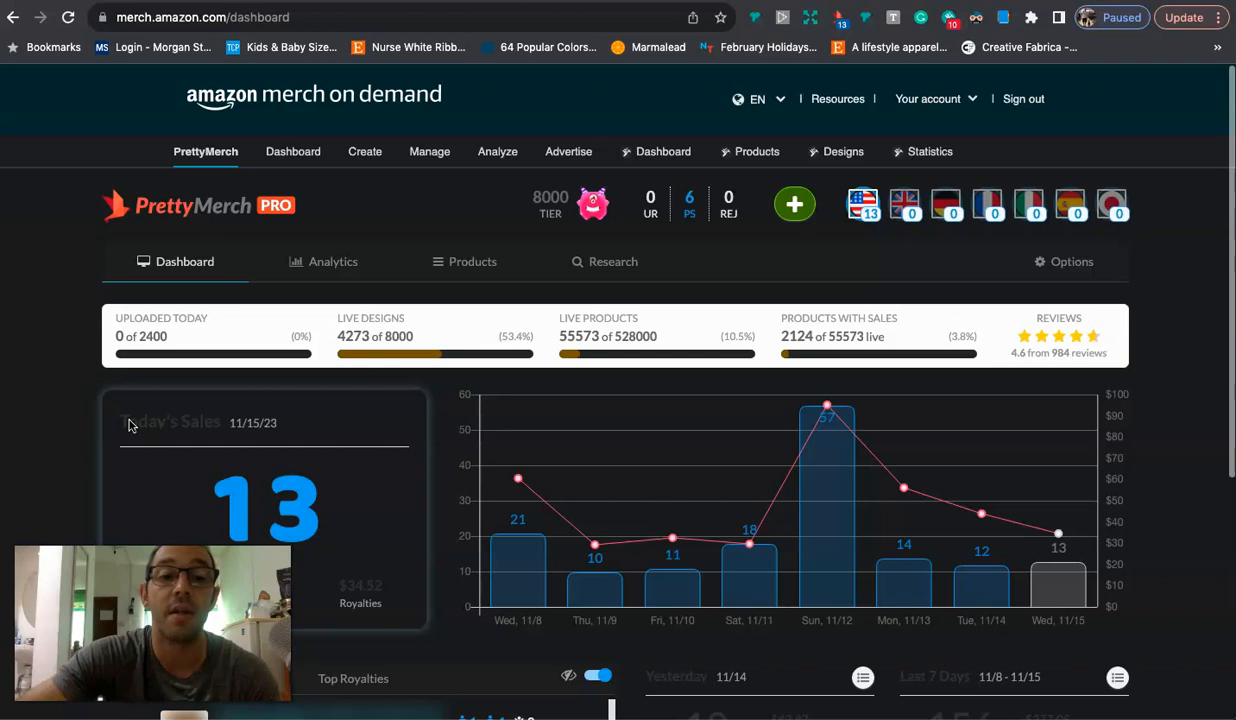
Step: Review the PrettyMerch sales dashboard, including the daily sales chart and the weekly, monthly and all-time sales summaries
{"action": "scroll", "coordinate": [359, 268], "scroll_direction": "down", "scroll_amount": 2}
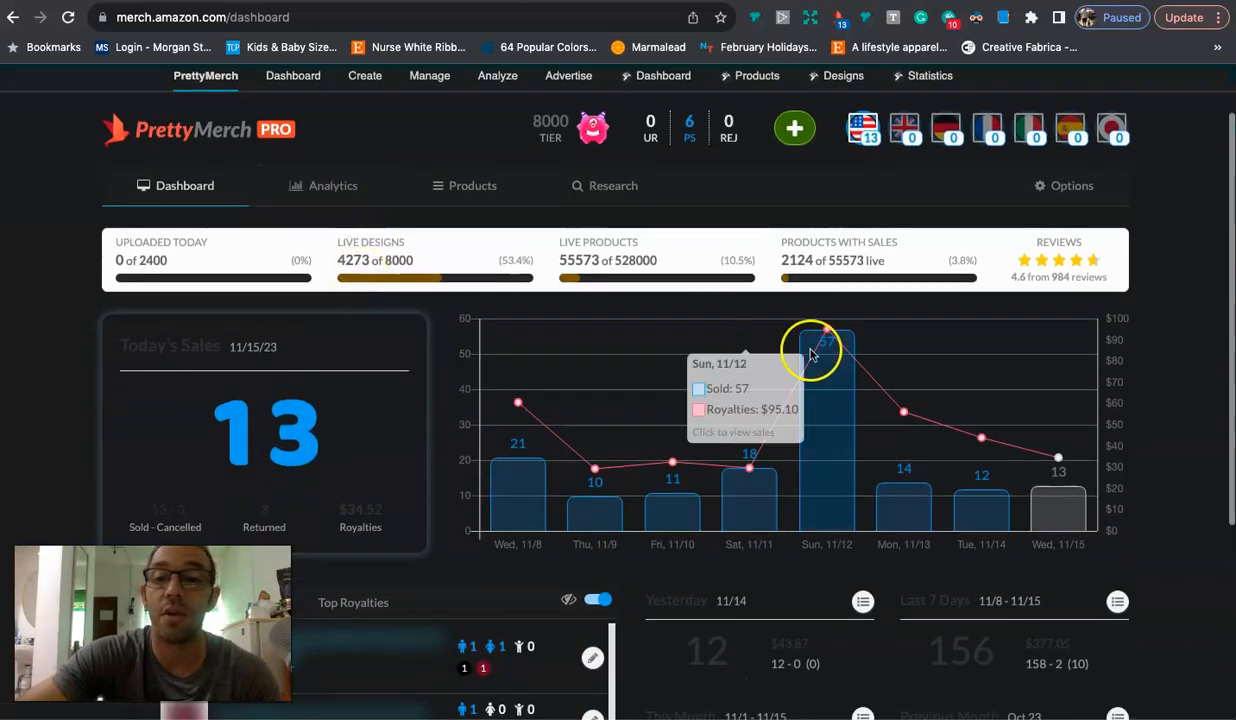
{"action": "scroll", "coordinate": [976, 349], "scroll_direction": "down", "scroll_amount": 1}
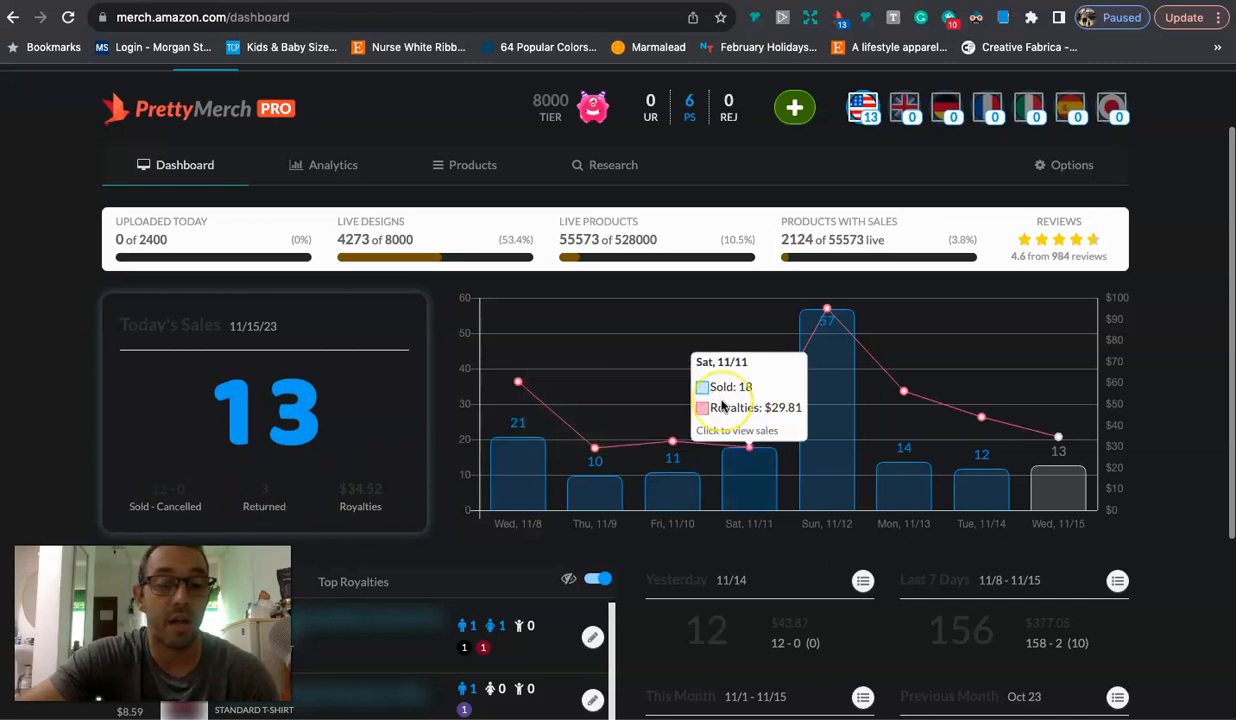
{"action": "scroll", "coordinate": [722, 403], "scroll_direction": "down", "scroll_amount": 3}
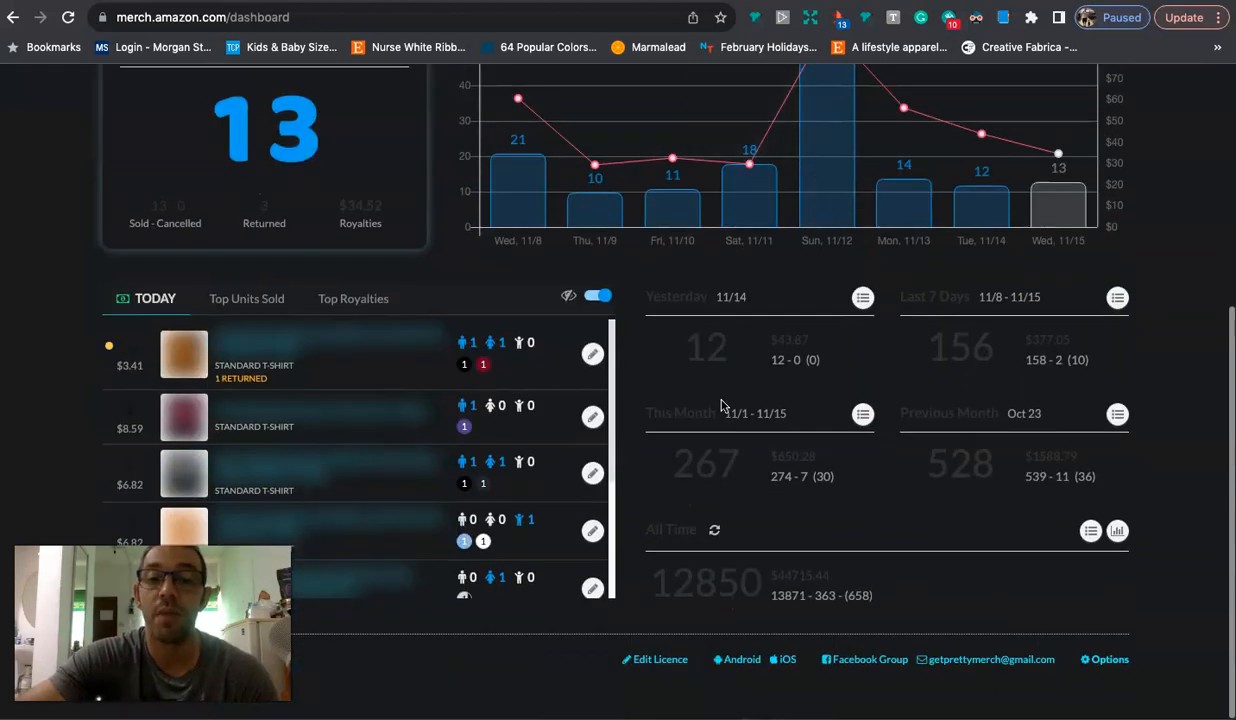
{"action": "scroll", "coordinate": [841, 470], "scroll_direction": "up", "scroll_amount": 5}
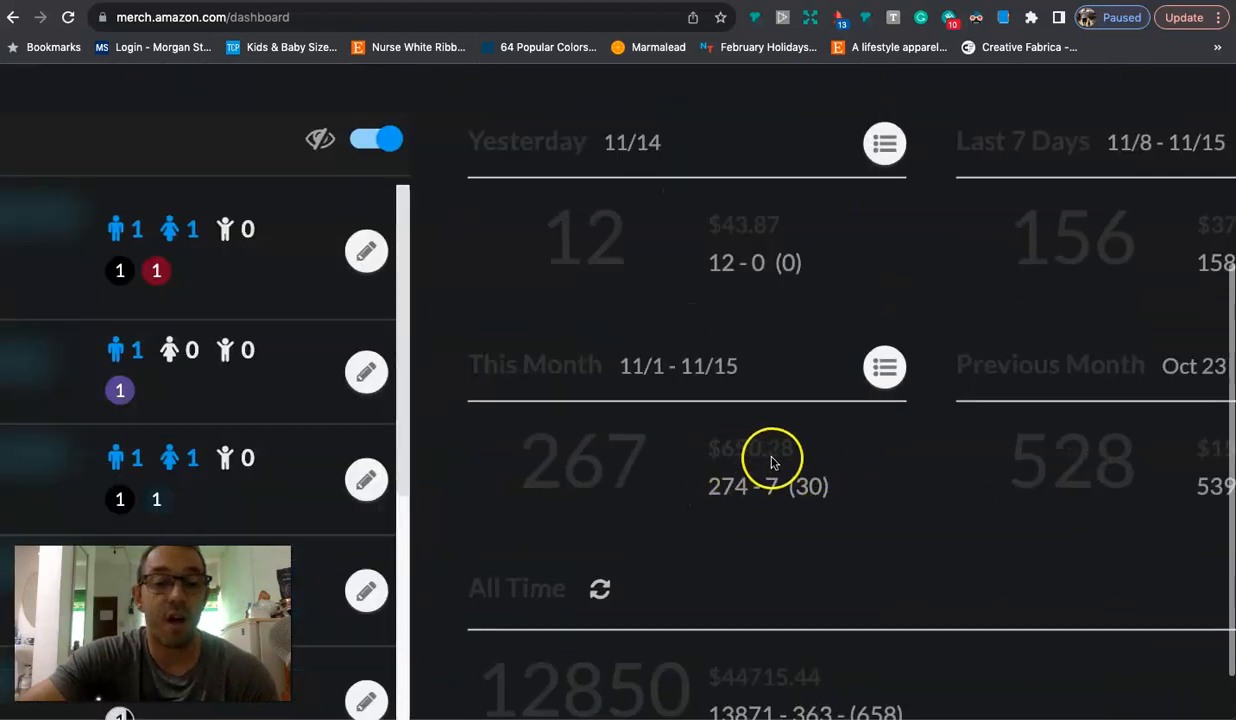
{"action": "scroll", "coordinate": [877, 472], "scroll_direction": "down", "scroll_amount": 5}
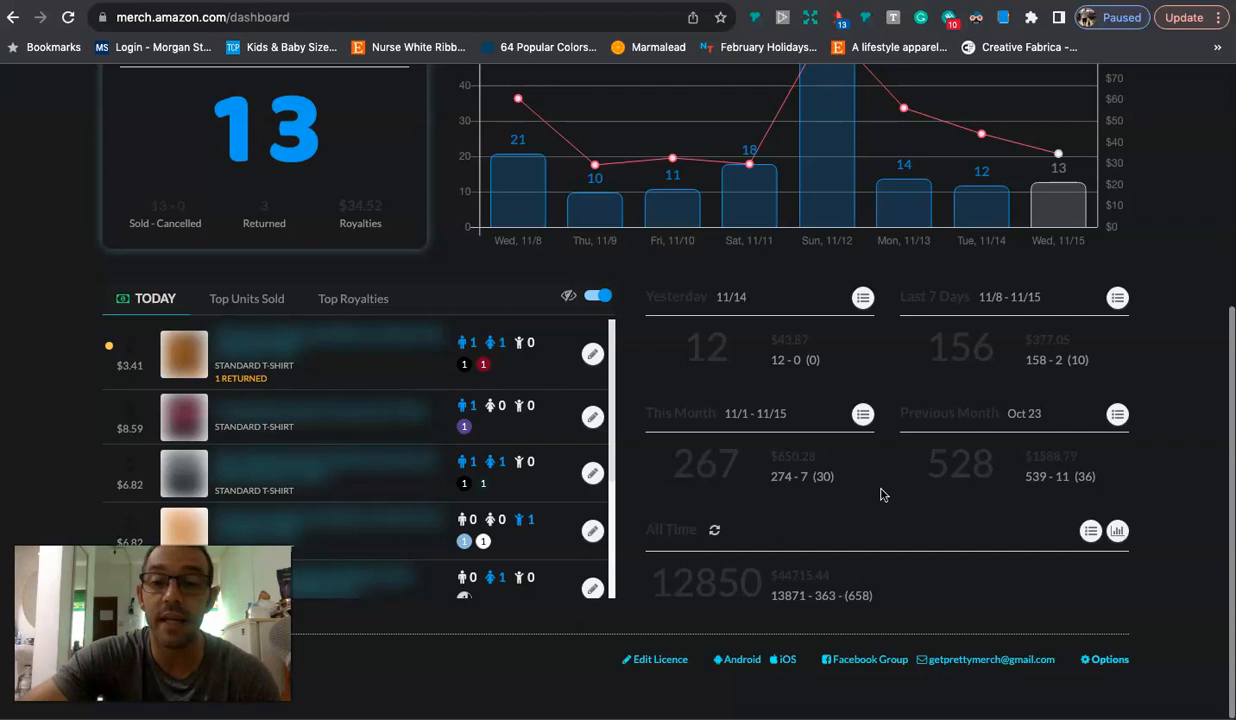
{"action": "scroll", "coordinate": [880, 494], "scroll_direction": "up", "scroll_amount": 5}
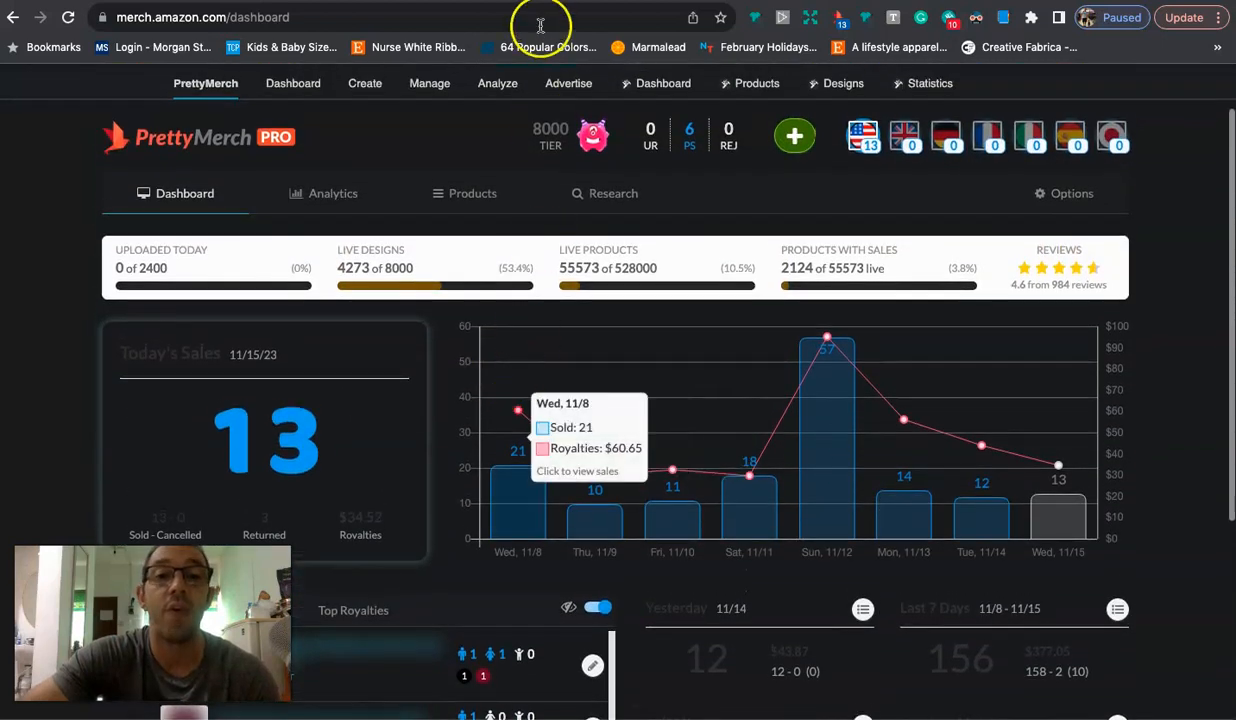
Step: Switch to the seller's Instagram profile and look through the posted daily sales and revenue screenshots
{"action": "key", "text": "ctrl+Tab"}
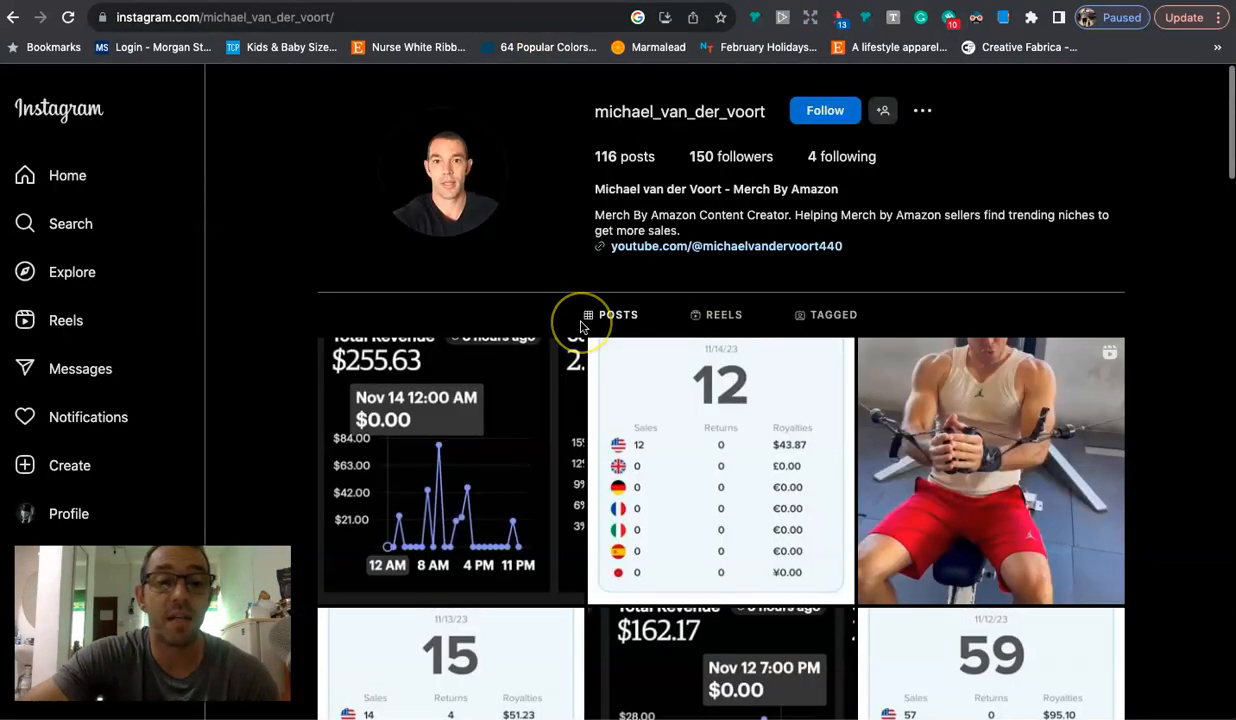
{"action": "scroll", "coordinate": [600, 320], "scroll_direction": "down", "scroll_amount": 2}
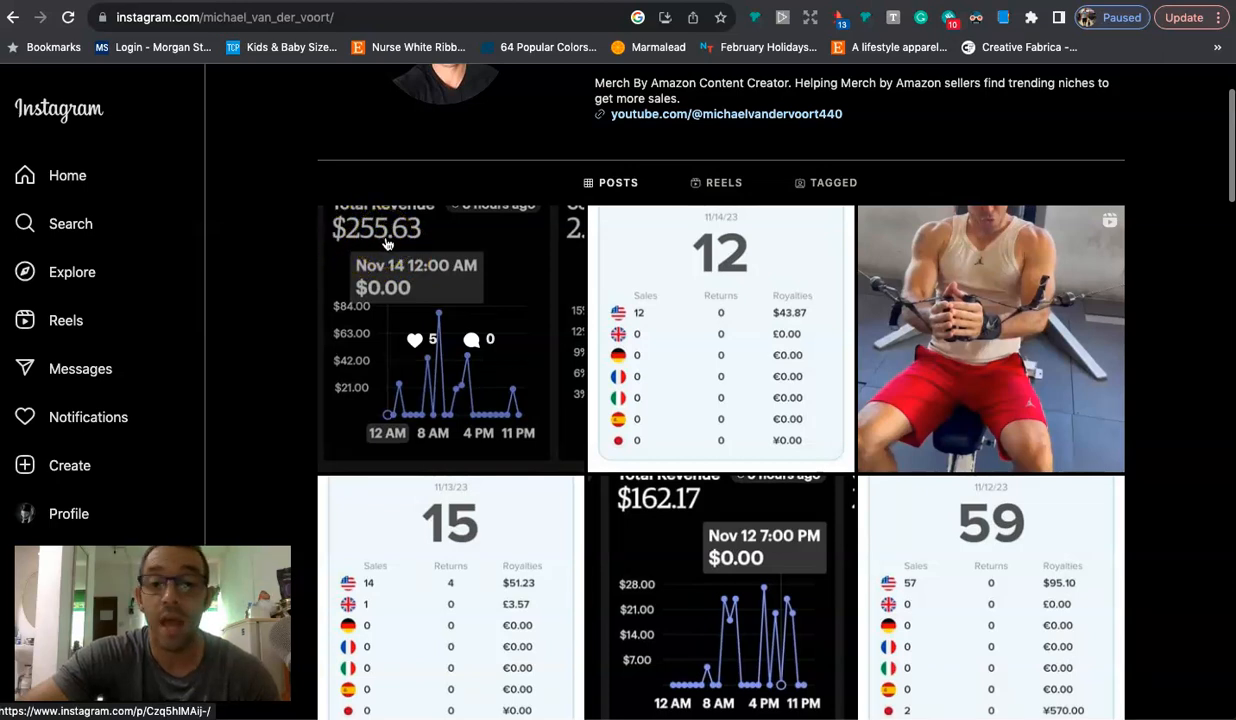
{"action": "left_click", "coordinate": [967, 318]}
{"action": "scroll", "coordinate": [967, 318], "scroll_direction": "down", "scroll_amount": 7}
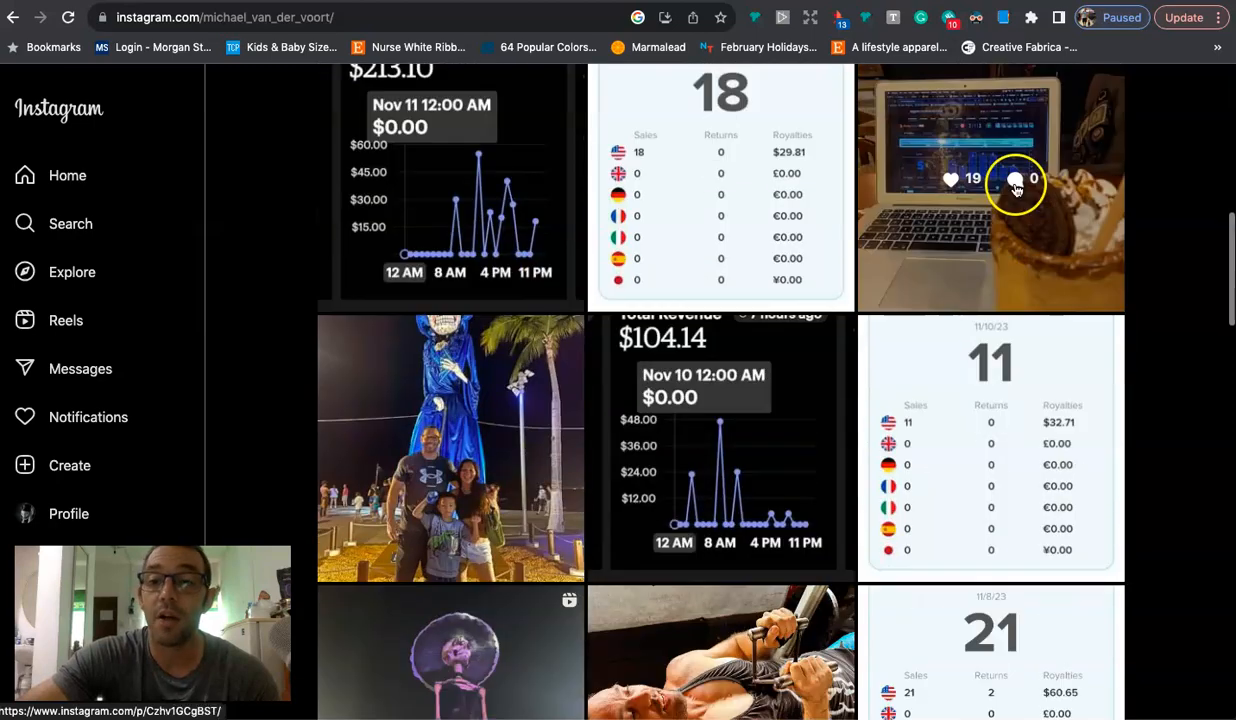
{"action": "scroll", "coordinate": [403, 477], "scroll_direction": "down", "scroll_amount": 2}
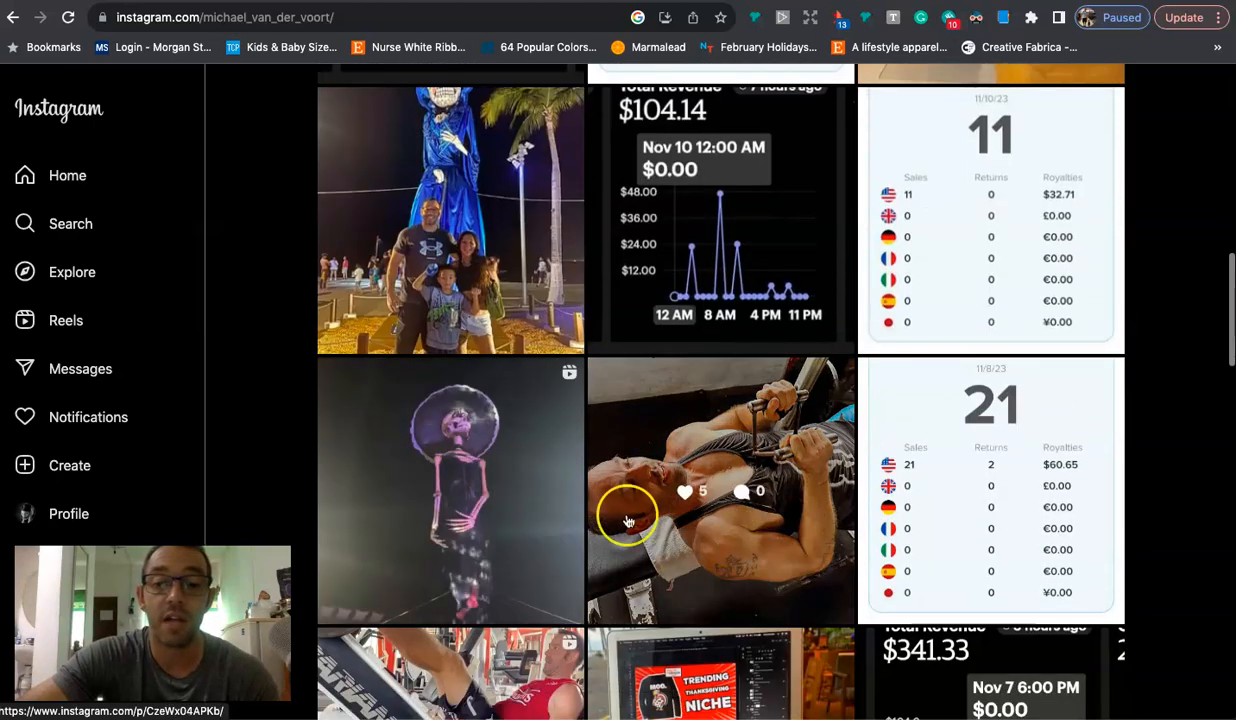
{"action": "scroll", "coordinate": [624, 513], "scroll_direction": "down", "scroll_amount": 5}
{"action": "scroll", "coordinate": [628, 521], "scroll_direction": "down", "scroll_amount": 1}
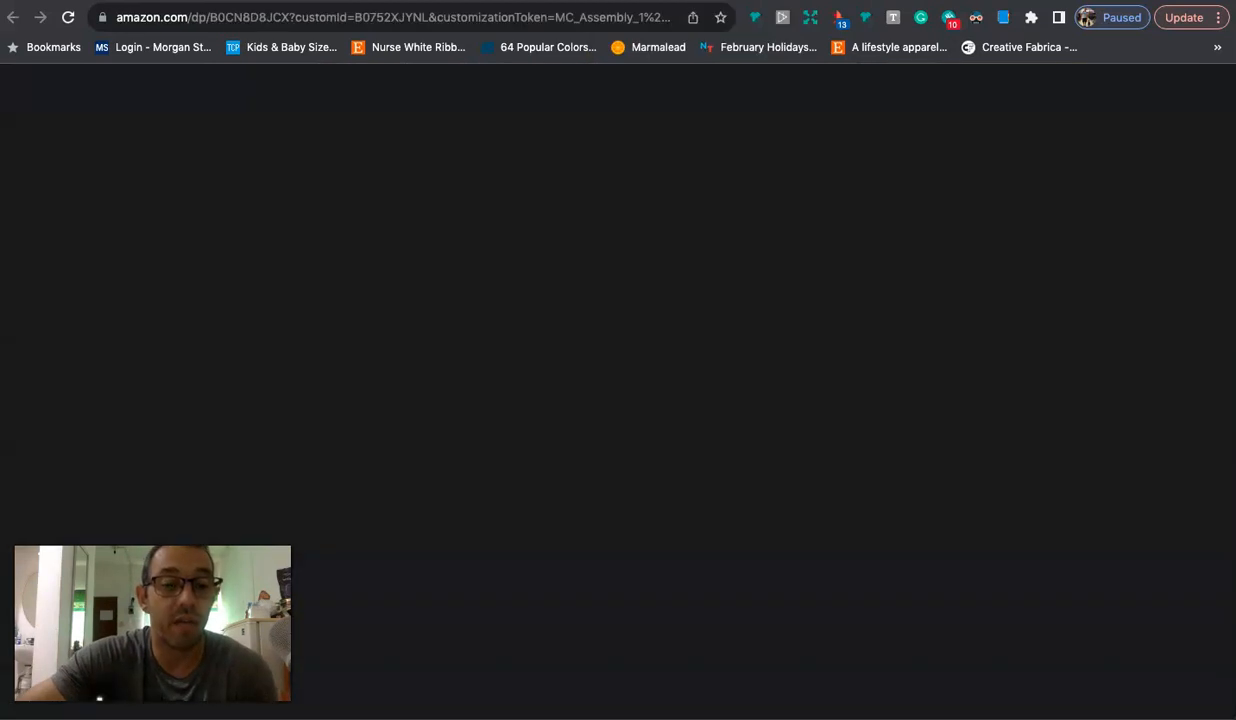
Step: Switch to Flying Research's Seller Trends page and examine the search settings for the cruise T-shirt newcomers
{"action": "left_click", "coordinate": [612, 1]}
{"action": "left_click", "coordinate": [650, 1]}
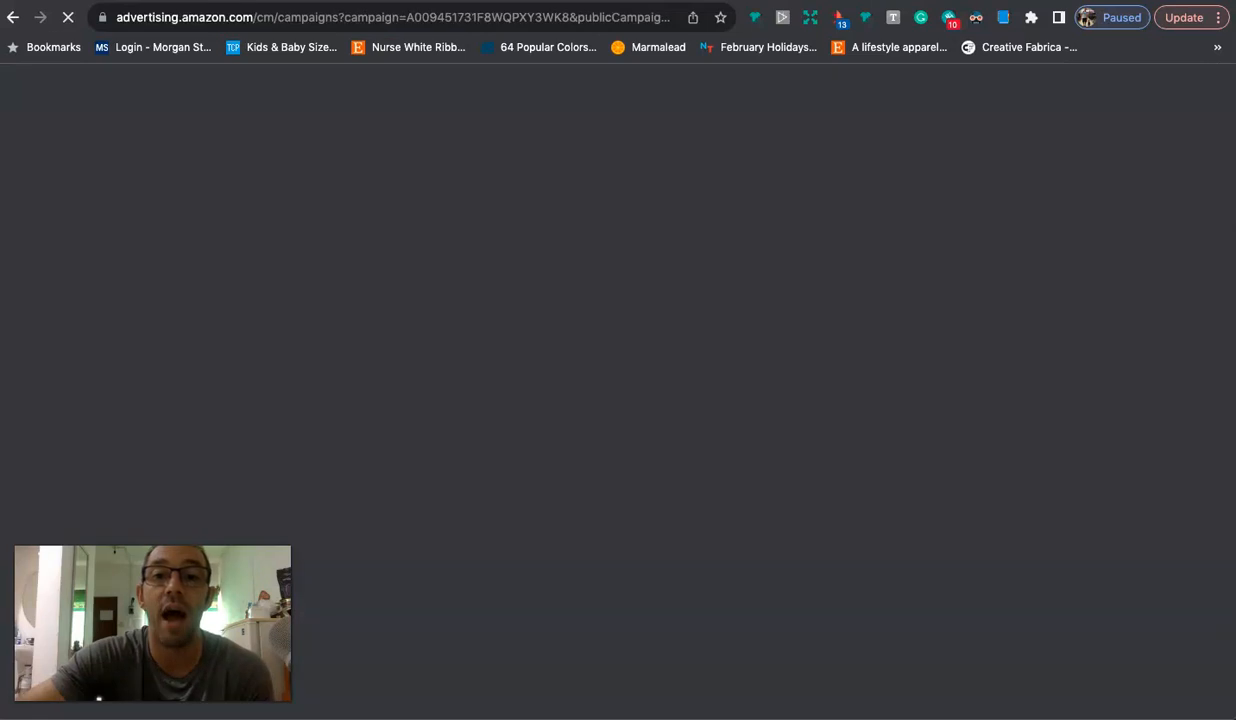
{"action": "left_click", "coordinate": [690, 1]}
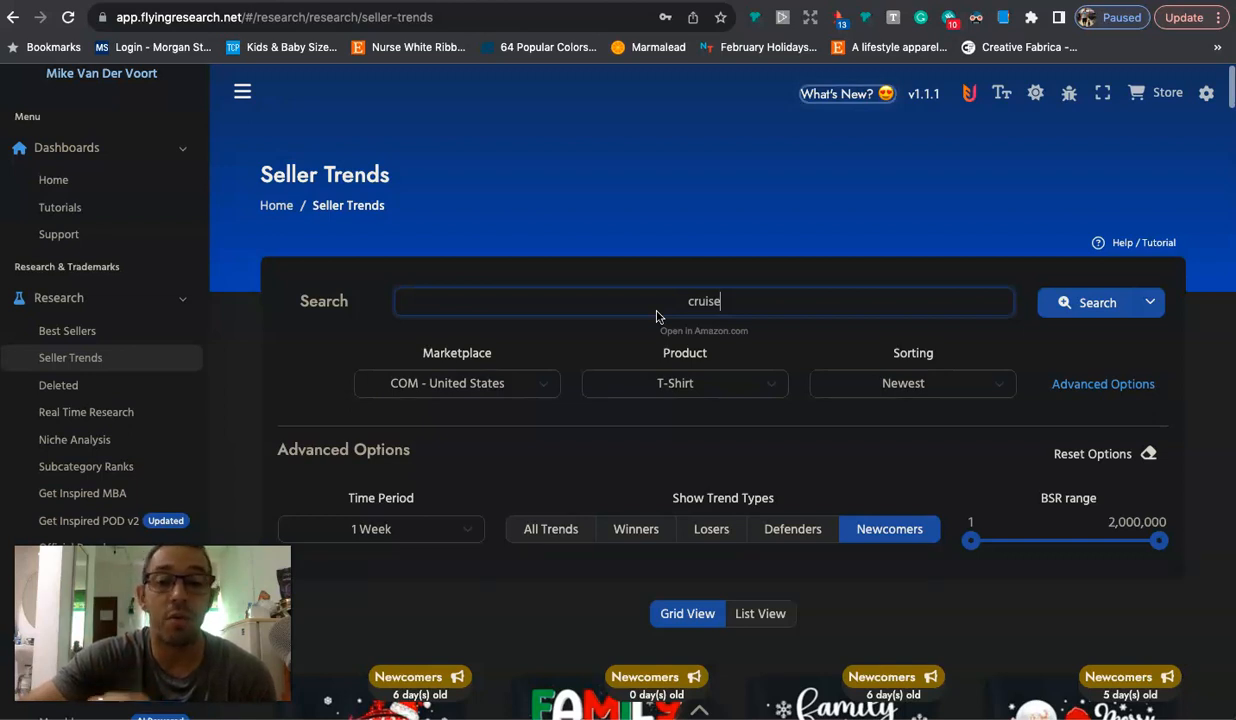
{"action": "scroll", "coordinate": [143, 243], "scroll_direction": "up", "scroll_amount": 2}
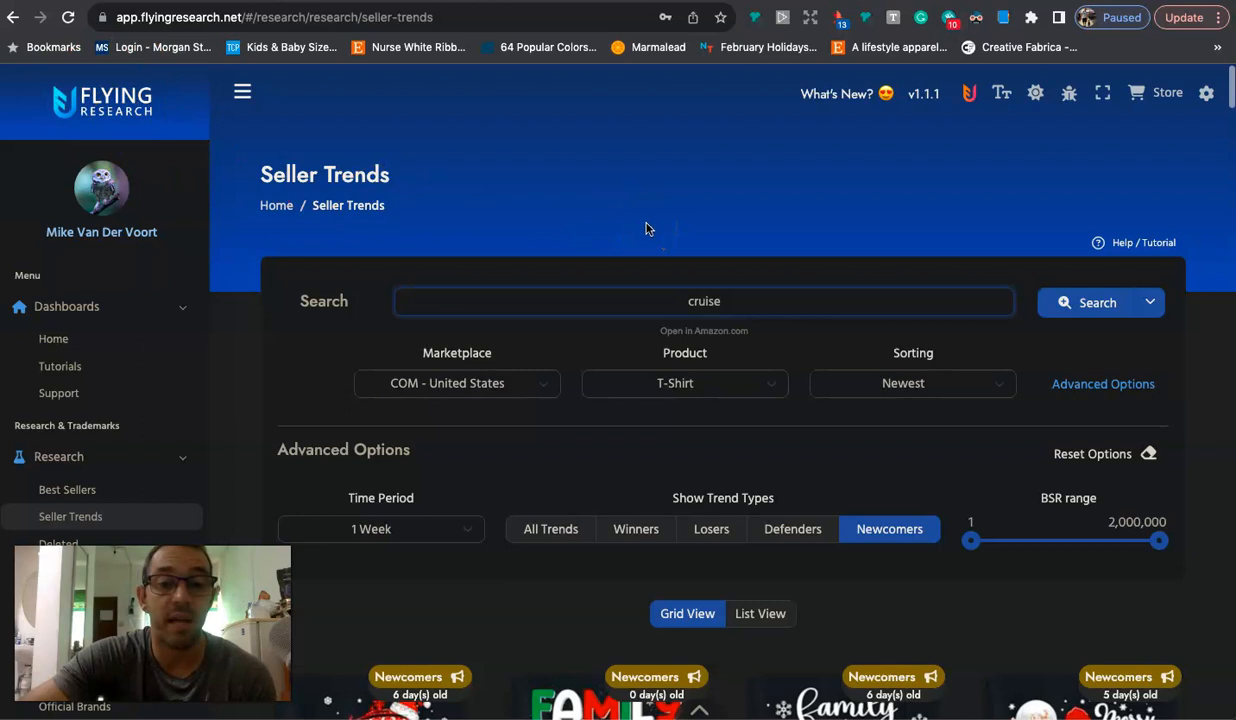
{"action": "scroll", "coordinate": [646, 229], "scroll_direction": "down", "scroll_amount": 1}
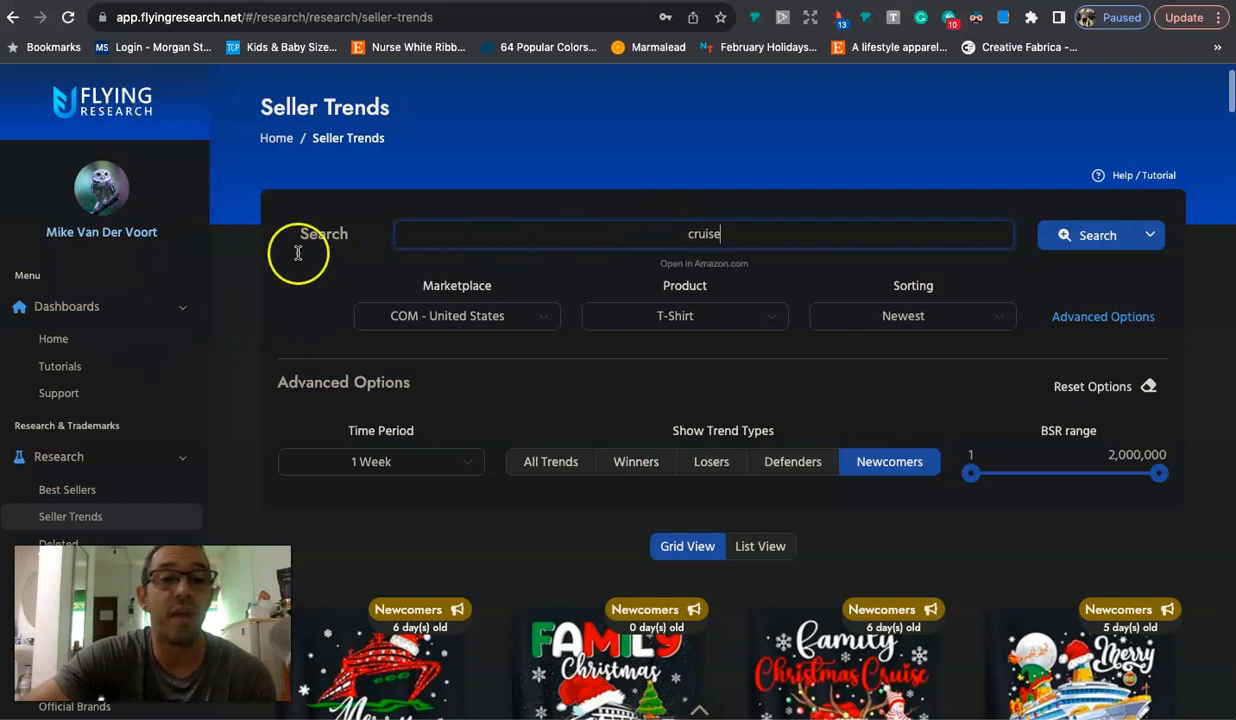
{"action": "scroll", "coordinate": [298, 250], "scroll_direction": "down", "scroll_amount": 1}
{"action": "scroll", "coordinate": [95, 420], "scroll_direction": "down", "scroll_amount": 1}
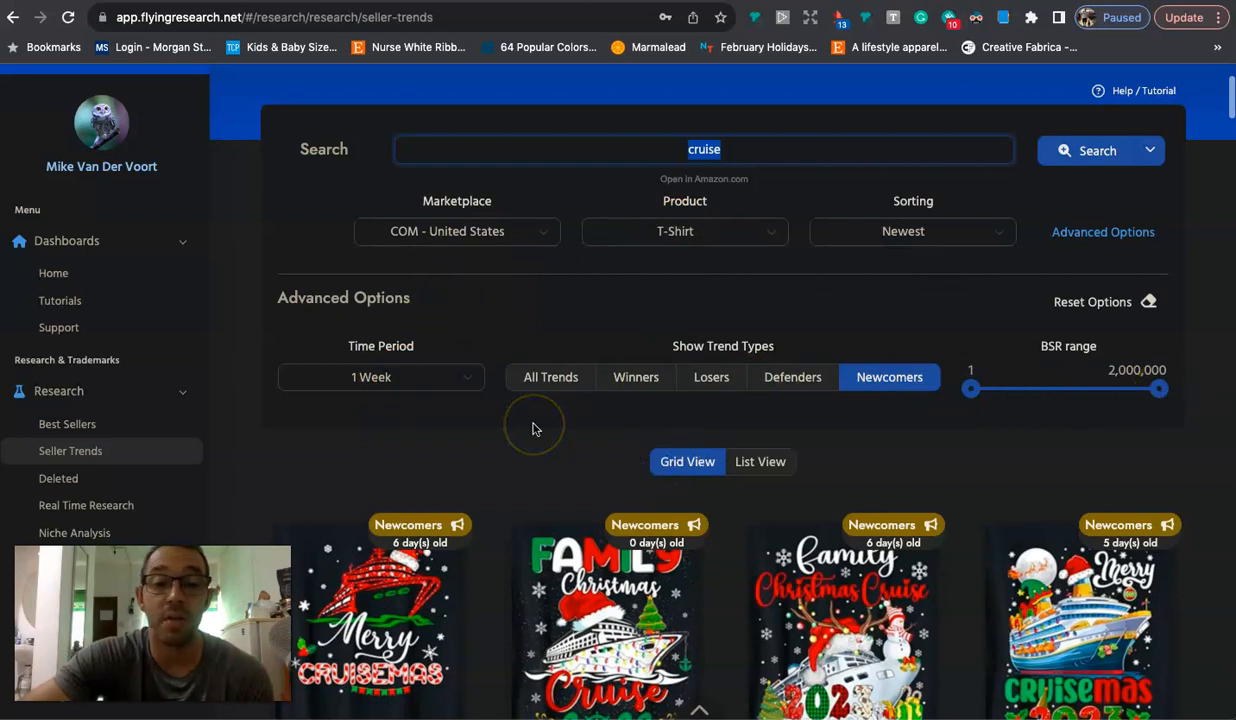
Step: Browse the newcomer cruise T-shirt designs for recurring themes such as Christmas, Thanksgiving, birthday, squad and Bahamas trips
{"action": "scroll", "coordinate": [533, 429], "scroll_direction": "down", "scroll_amount": 3}
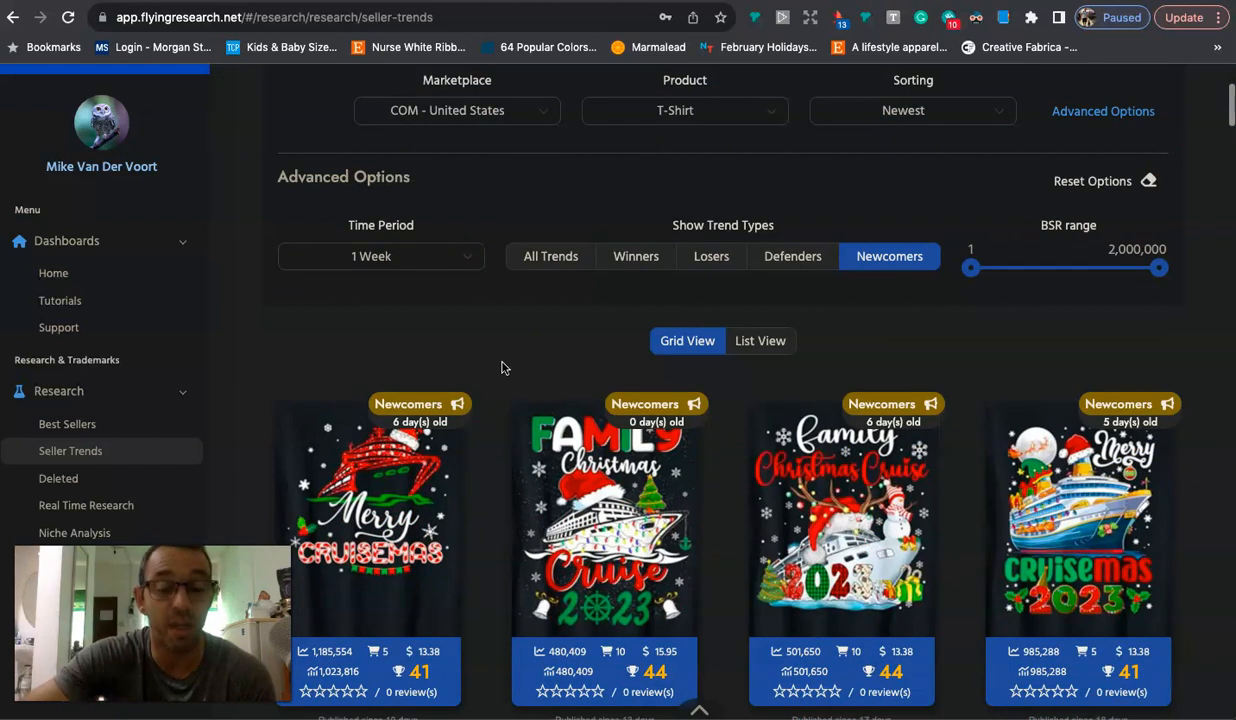
{"action": "scroll", "coordinate": [502, 365], "scroll_direction": "down", "scroll_amount": 3}
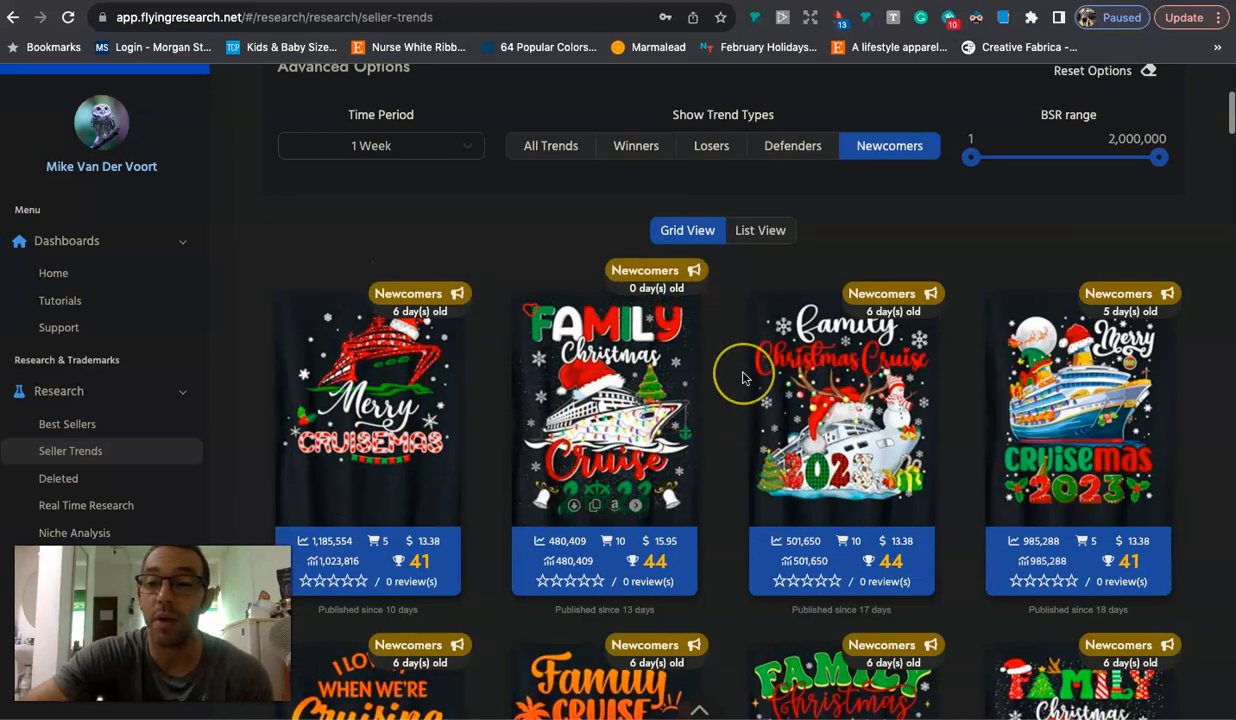
{"action": "scroll", "coordinate": [740, 374], "scroll_direction": "down", "scroll_amount": 3}
{"action": "scroll", "coordinate": [742, 378], "scroll_direction": "down", "scroll_amount": 5}
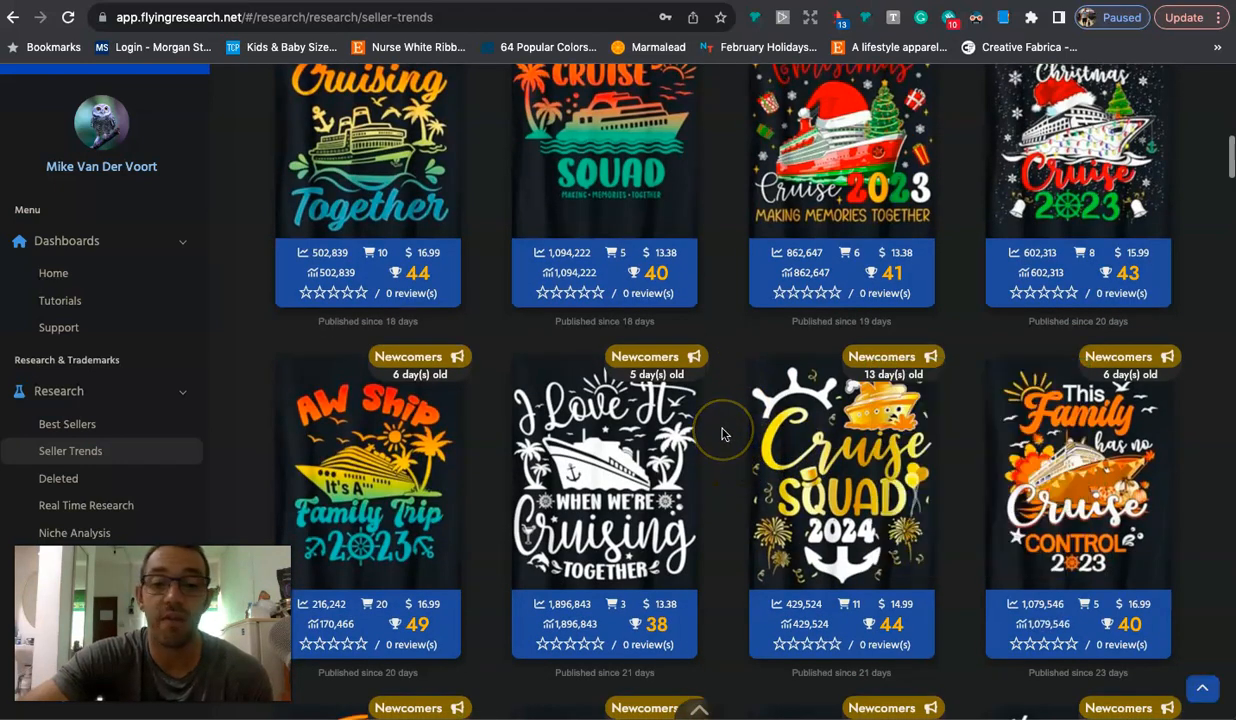
{"action": "scroll", "coordinate": [722, 433], "scroll_direction": "down", "scroll_amount": 1}
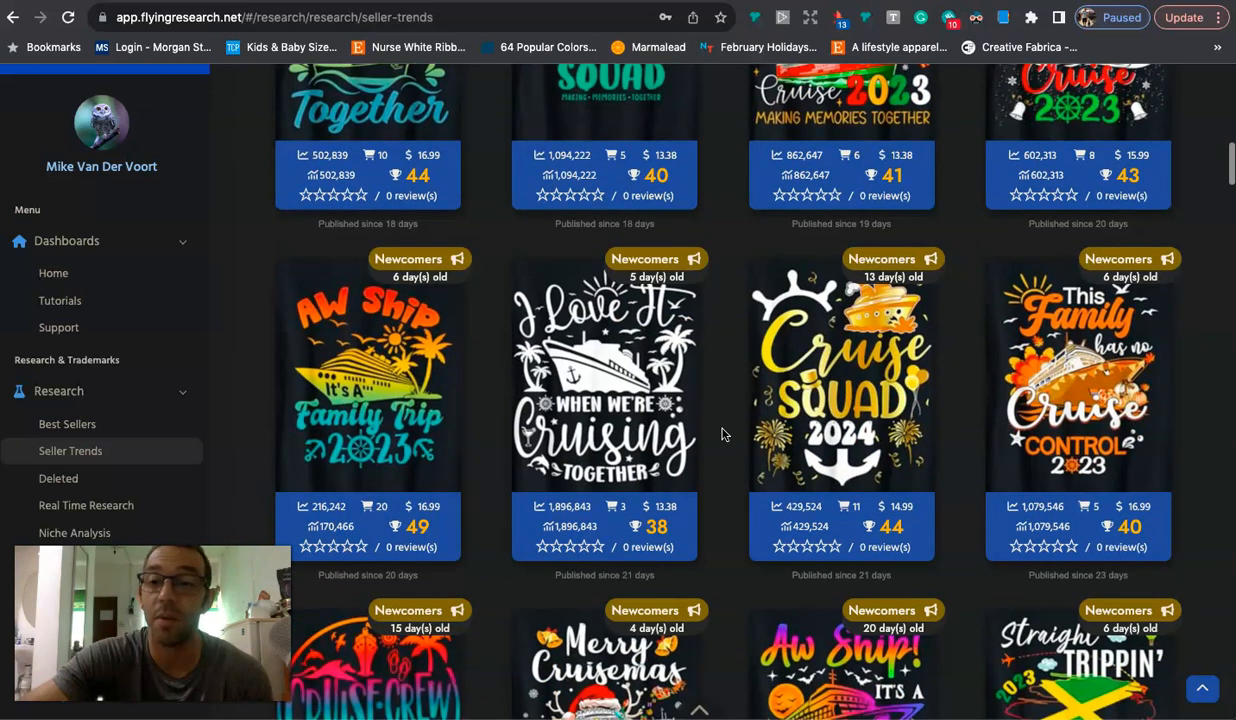
{"action": "scroll", "coordinate": [723, 433], "scroll_direction": "down", "scroll_amount": 1}
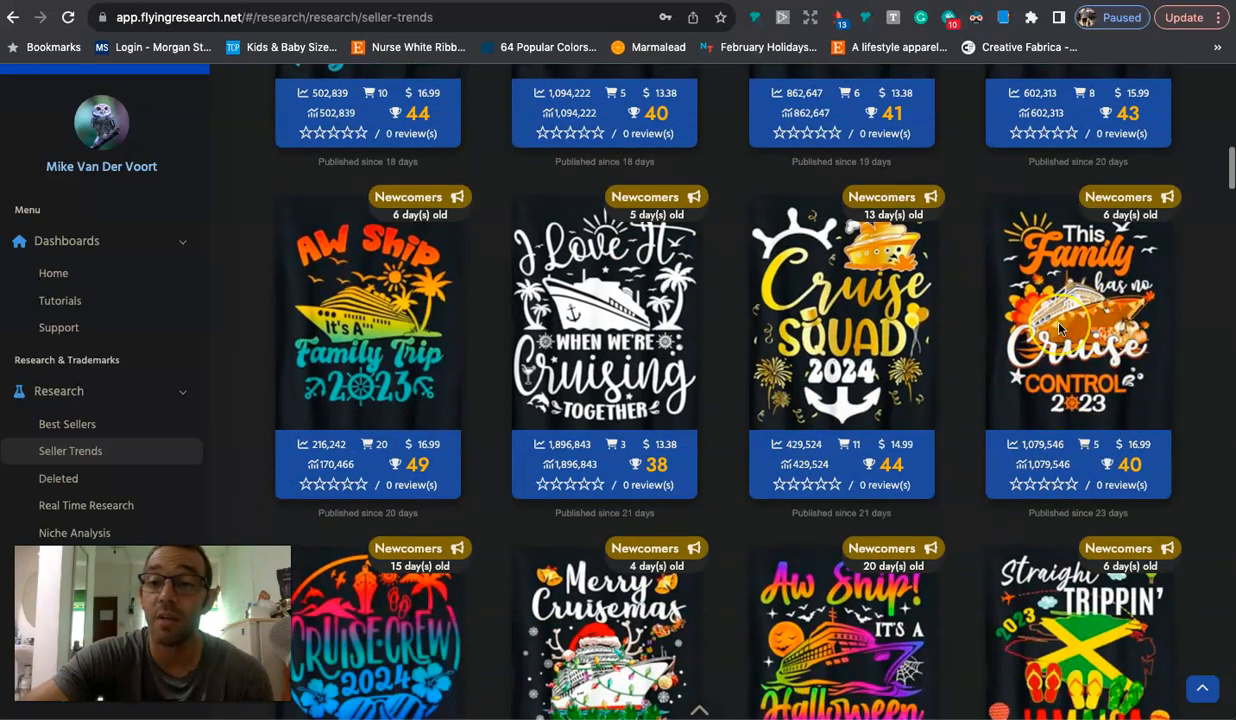
{"action": "mouse_move", "coordinate": [1060, 328]}
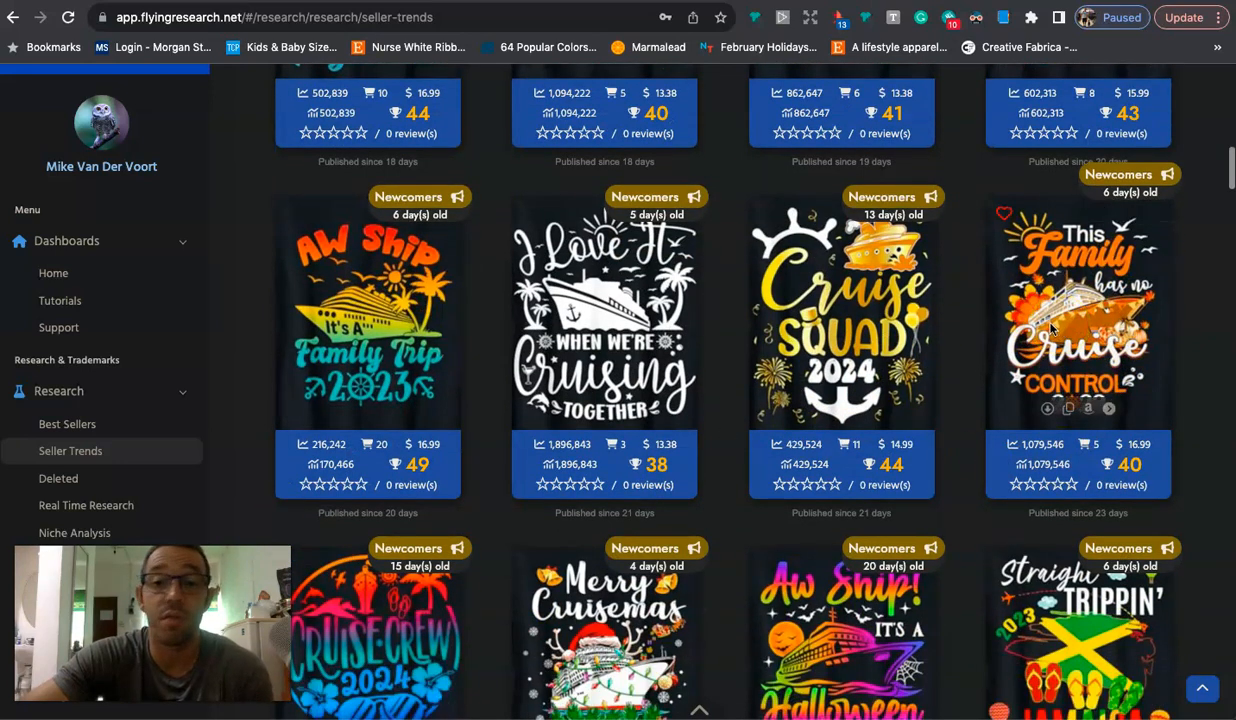
{"action": "scroll", "coordinate": [954, 332], "scroll_direction": "down", "scroll_amount": 2}
{"action": "scroll", "coordinate": [954, 332], "scroll_direction": "down", "scroll_amount": 1}
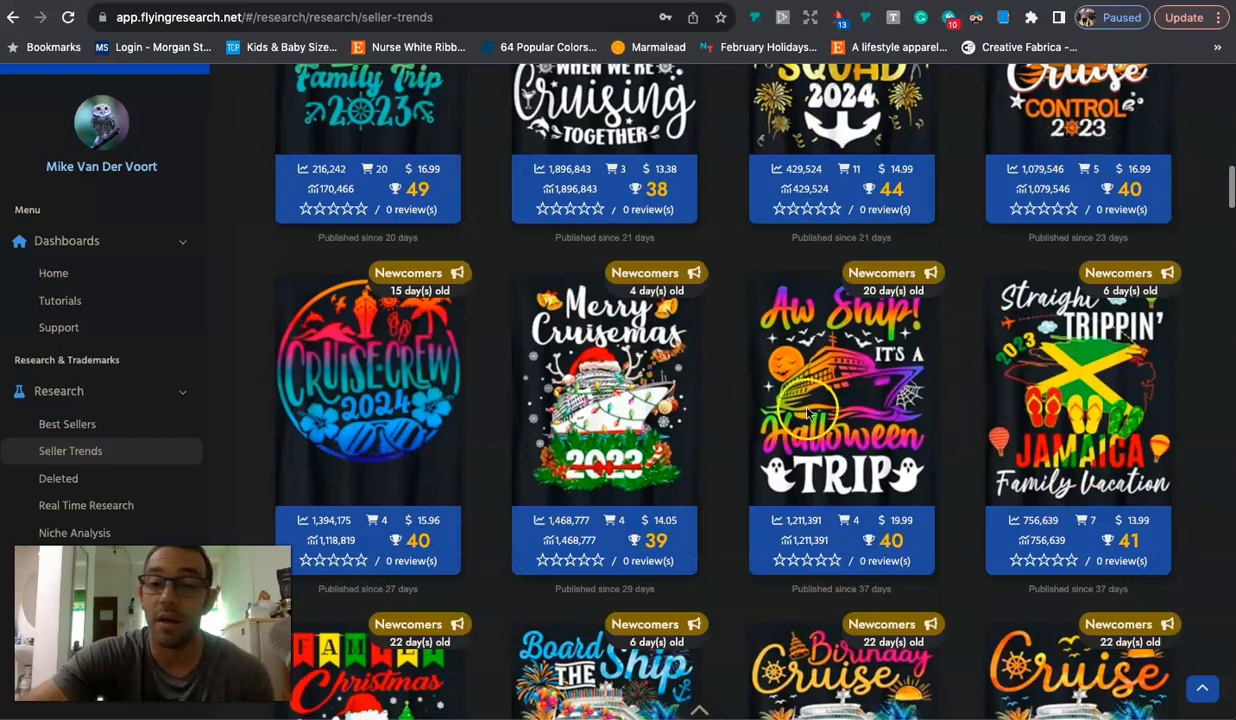
{"action": "scroll", "coordinate": [765, 408], "scroll_direction": "down", "scroll_amount": 2}
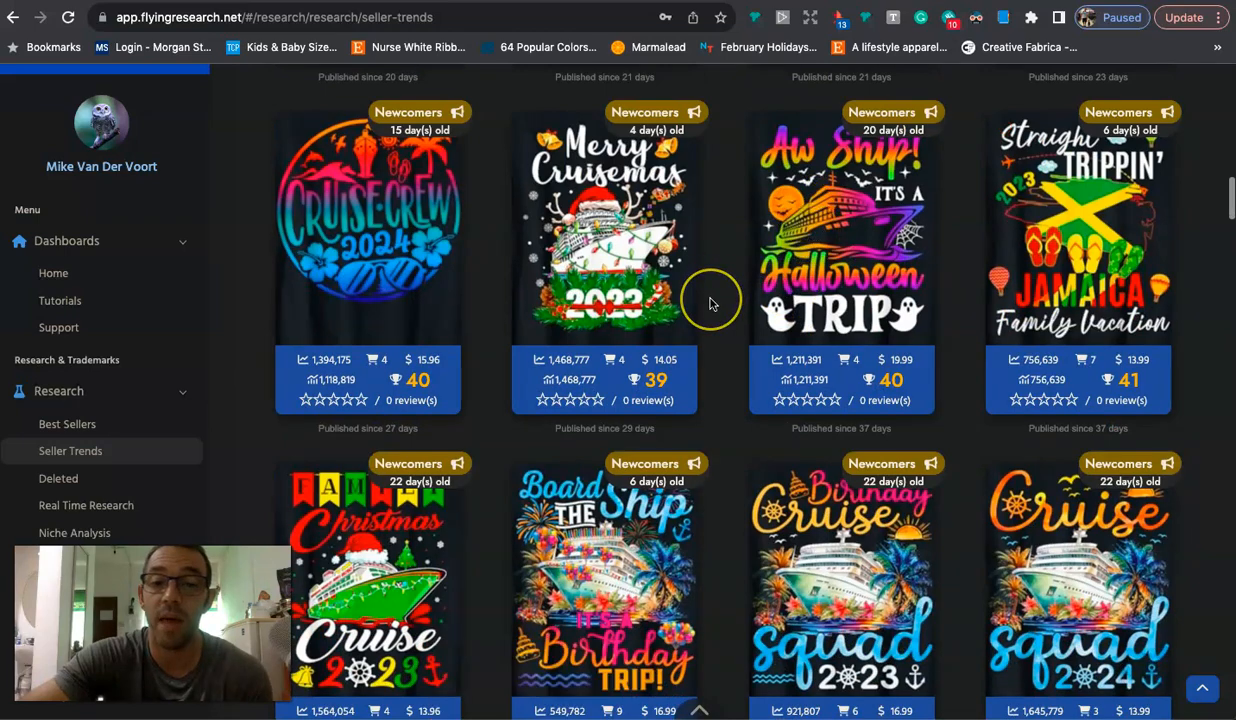
{"action": "scroll", "coordinate": [712, 300], "scroll_direction": "down", "scroll_amount": 5}
{"action": "scroll", "coordinate": [710, 302], "scroll_direction": "down", "scroll_amount": 4}
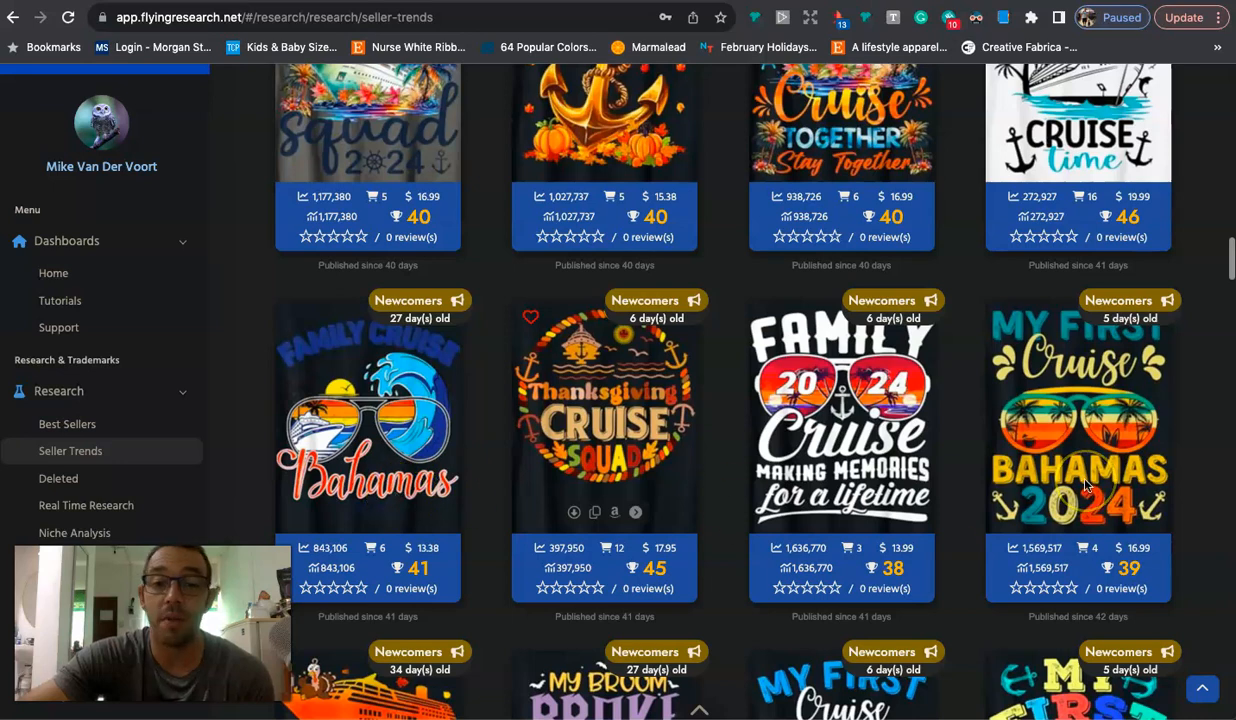
{"action": "scroll", "coordinate": [1060, 480], "scroll_direction": "down", "scroll_amount": 3}
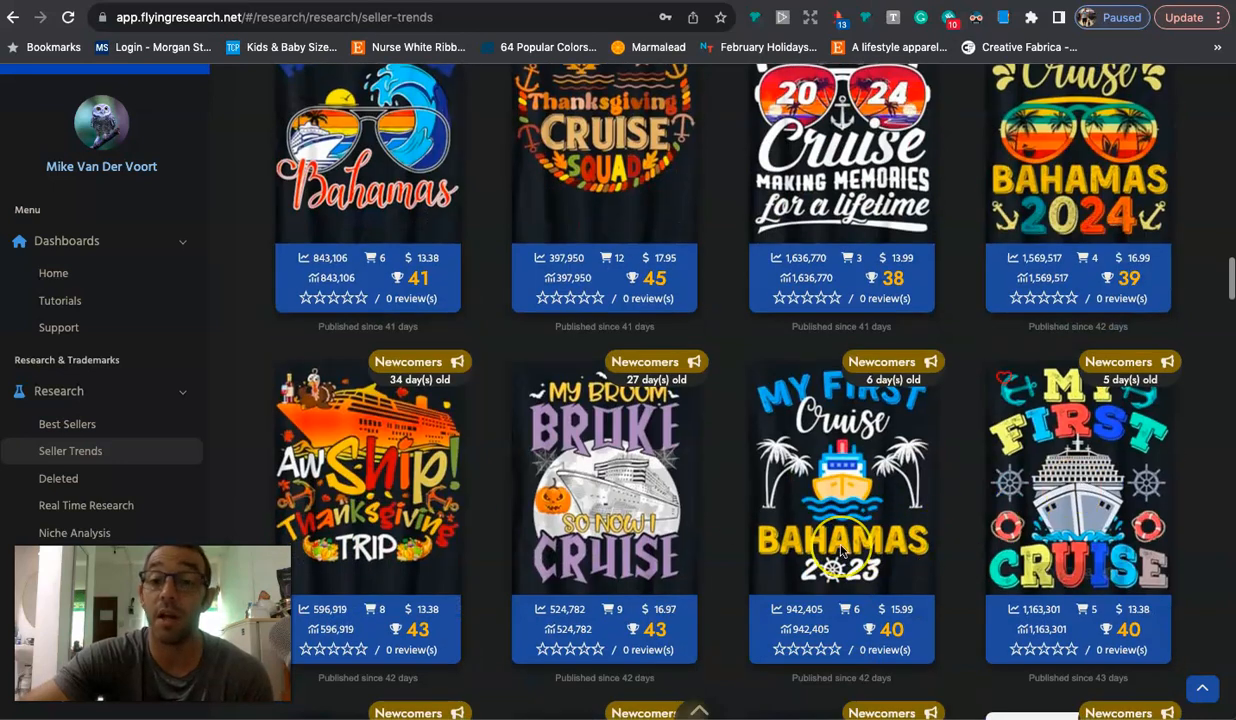
{"action": "scroll", "coordinate": [840, 551], "scroll_direction": "down", "scroll_amount": 4}
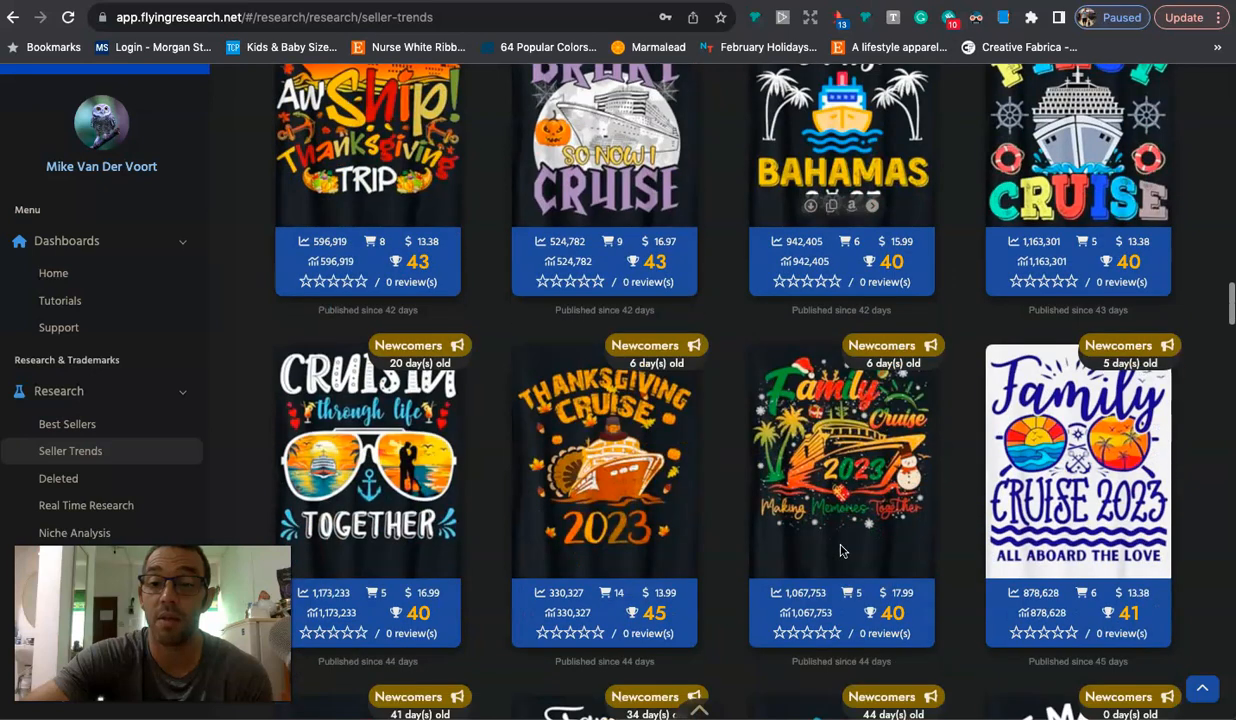
{"action": "scroll", "coordinate": [840, 551], "scroll_direction": "down", "scroll_amount": 3}
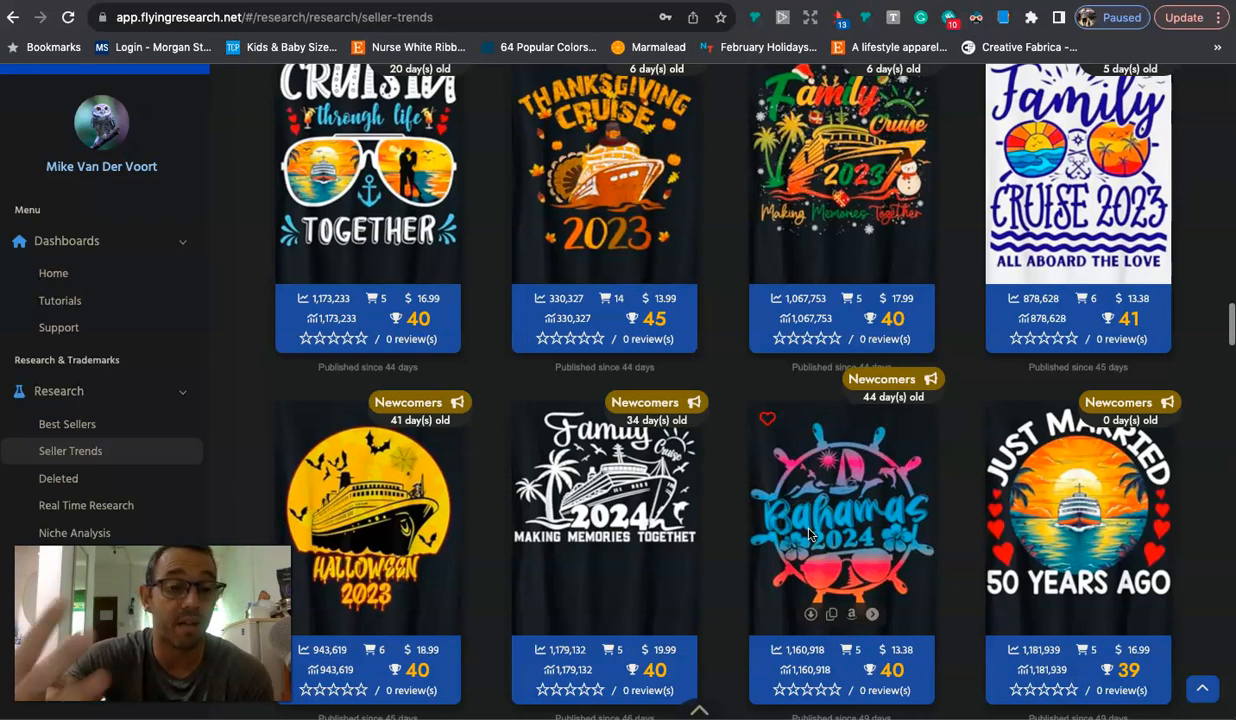
{"action": "scroll", "coordinate": [800, 550], "scroll_direction": "down", "scroll_amount": 2}
Step: Inspect the current BSR of the Bahamas 2024 ship-wheel design and compare it with the nearby cruise shirts
{"action": "scroll", "coordinate": [786, 585], "scroll_direction": "up", "scroll_amount": 5}
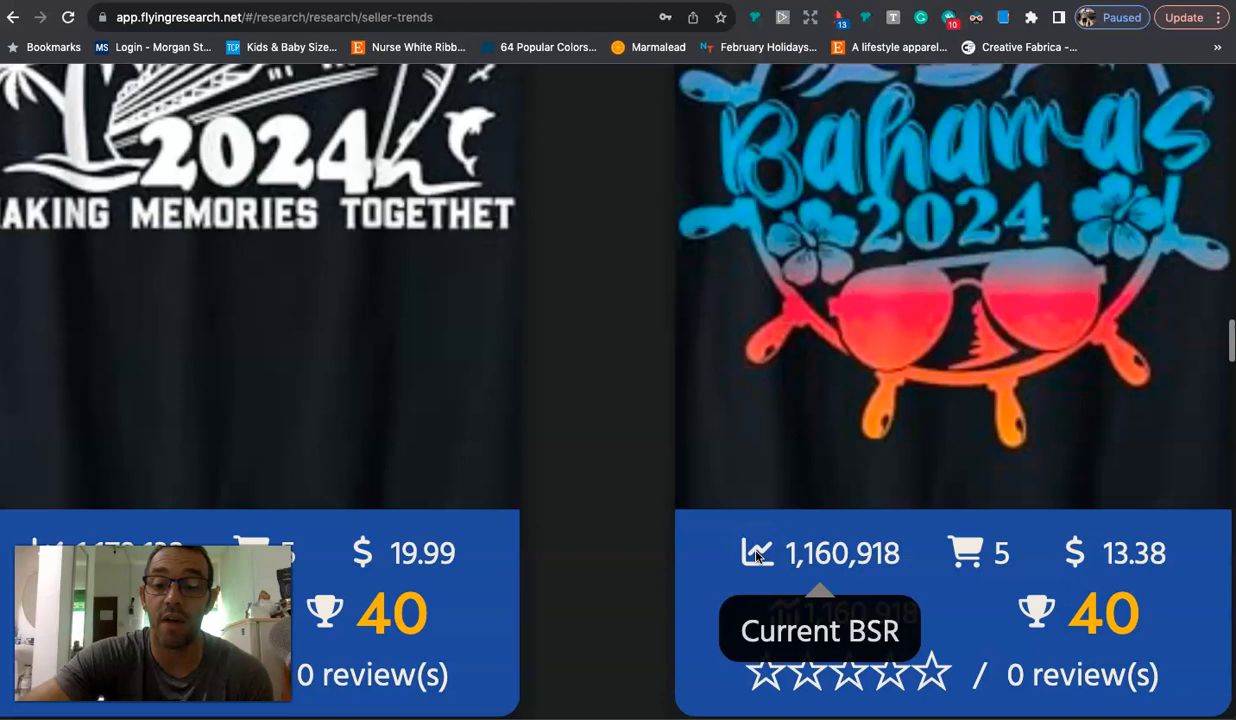
{"action": "scroll", "coordinate": [757, 555], "scroll_direction": "down", "scroll_amount": 5}
{"action": "scroll", "coordinate": [757, 556], "scroll_direction": "up", "scroll_amount": 5}
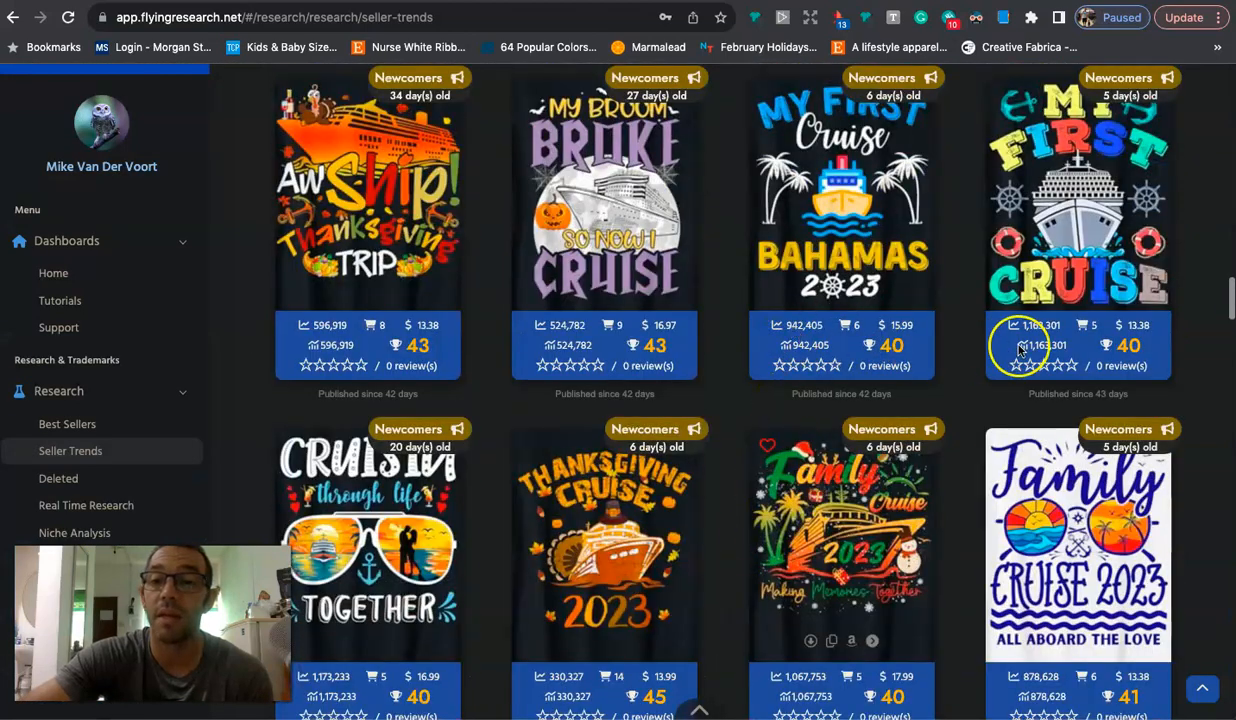
{"action": "scroll", "coordinate": [1015, 348], "scroll_direction": "up", "scroll_amount": 3}
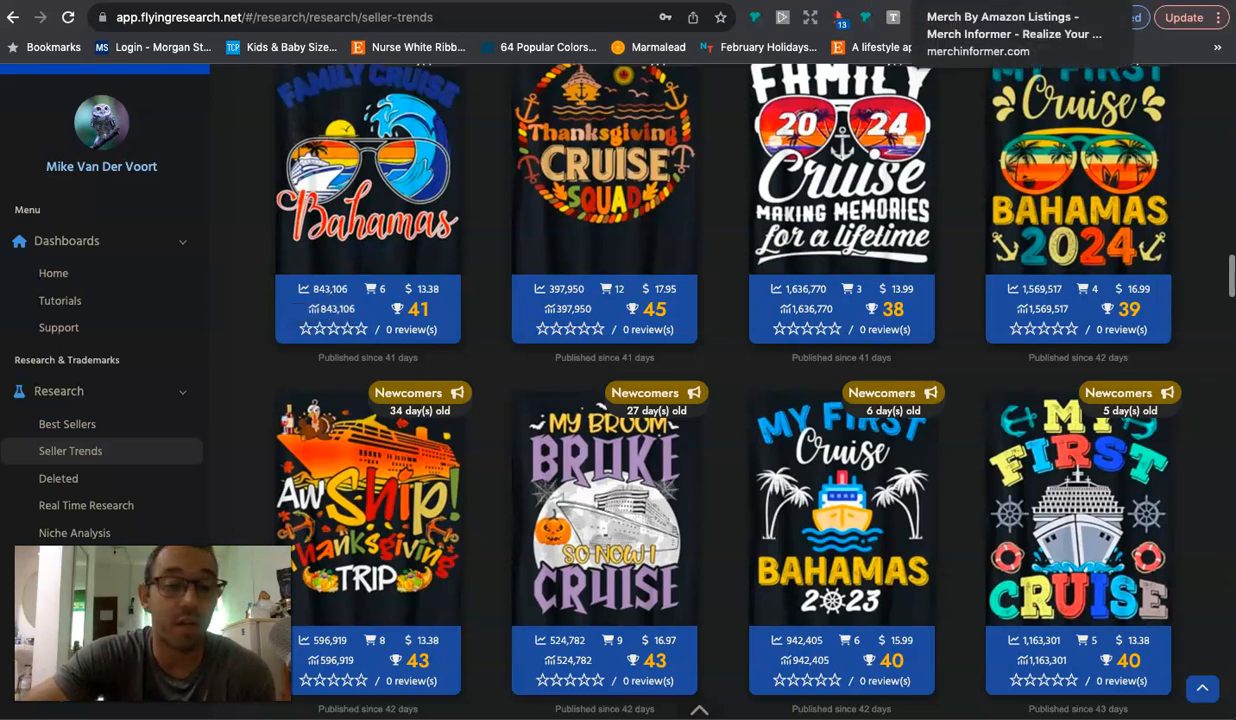
Step: Switch to Merch Informer, search US T-shirts for "bahamas cruise 2024" and examine the Amazon results
{"action": "left_click", "coordinate": [900, 1]}
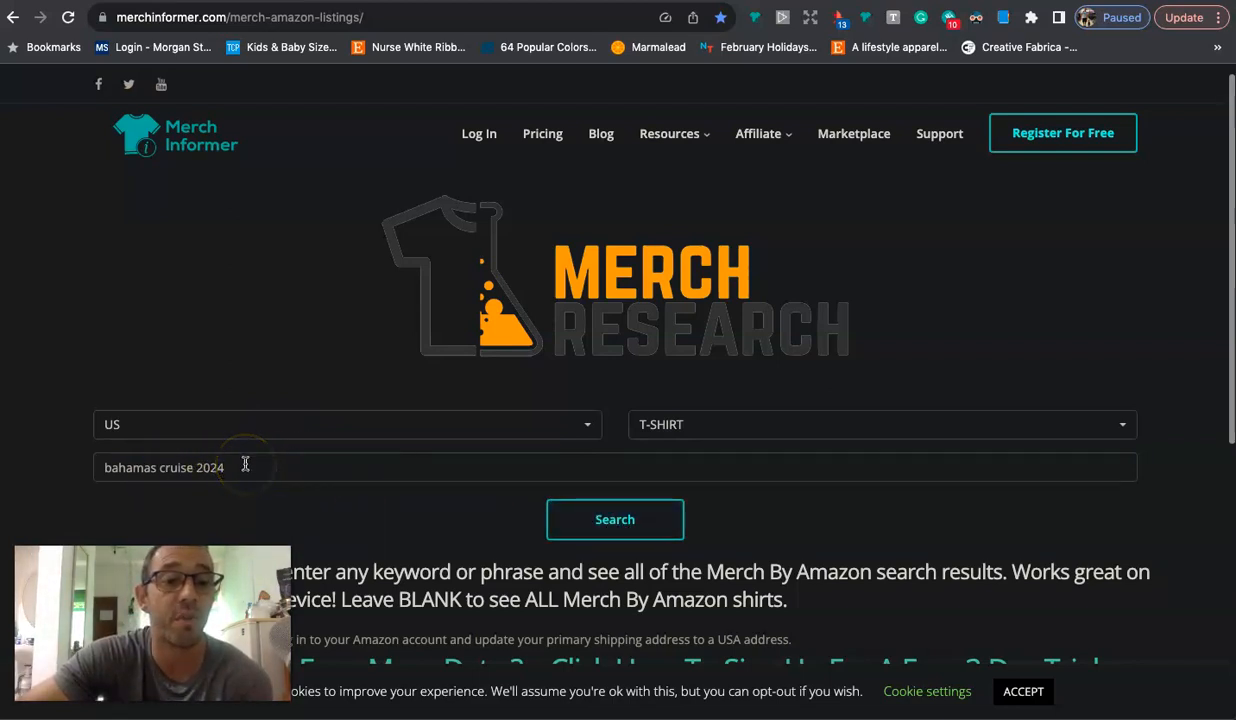
{"action": "left_click", "coordinate": [630, 518]}
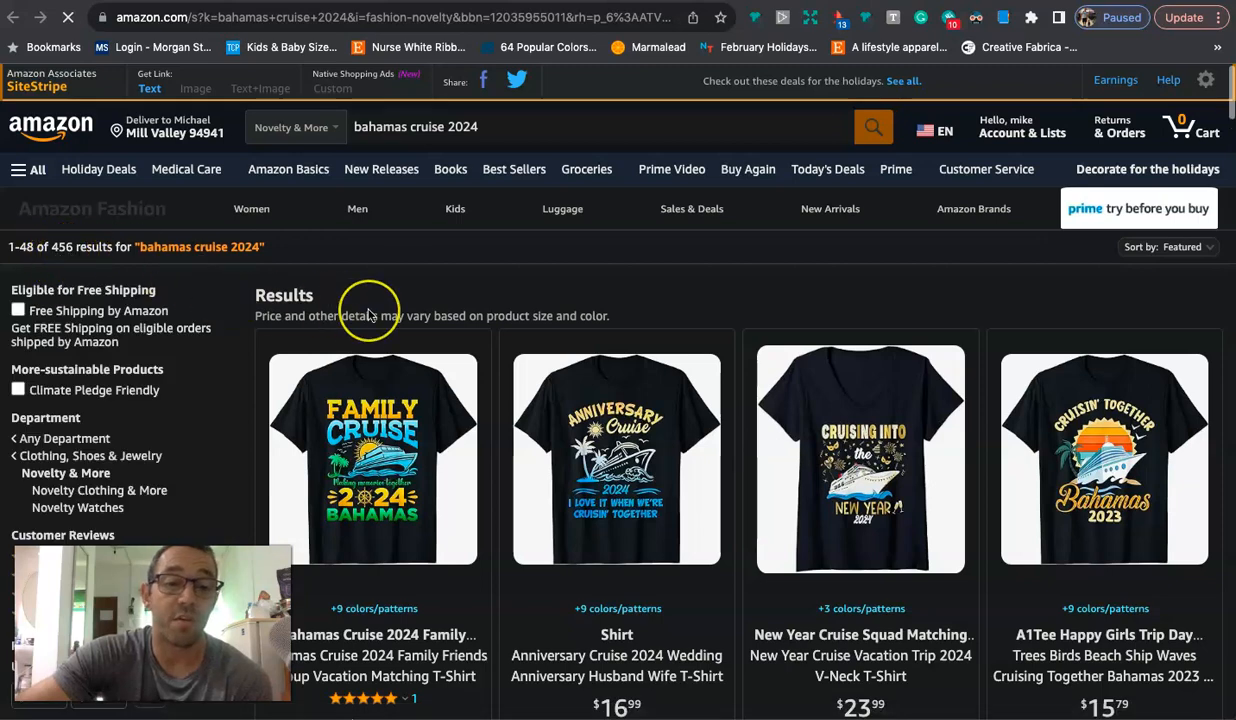
{"action": "scroll", "coordinate": [369, 315], "scroll_direction": "down", "scroll_amount": 3}
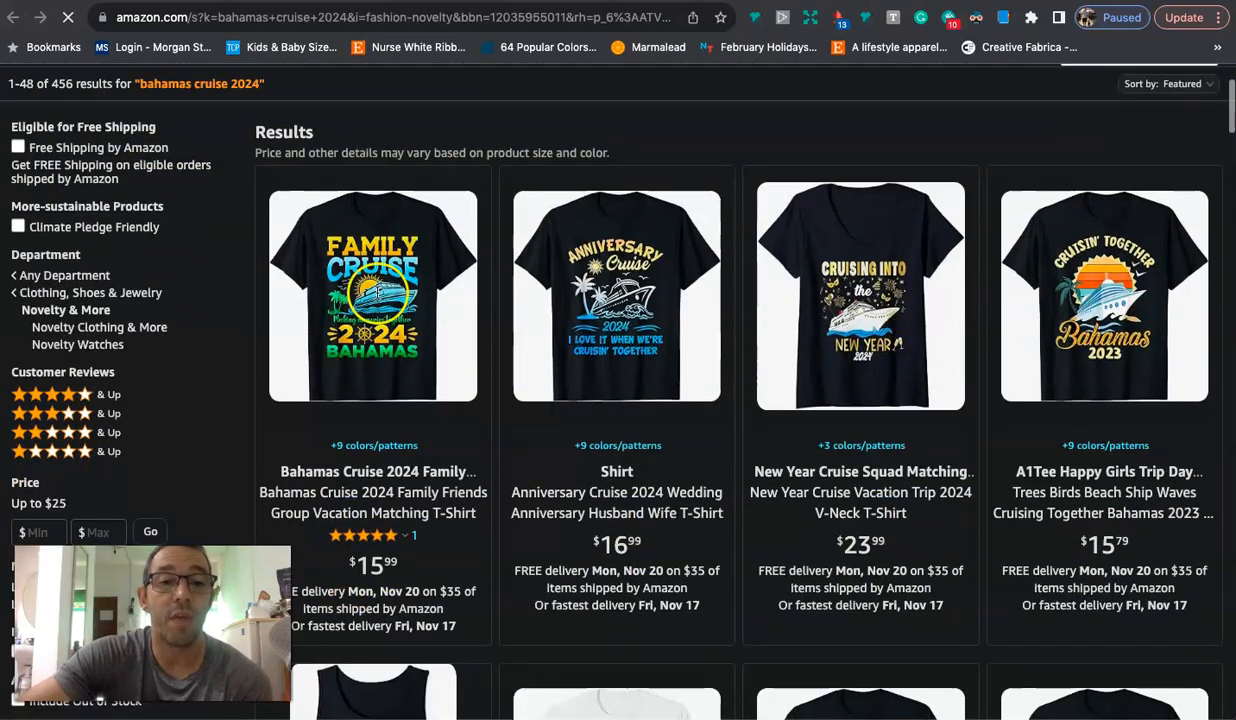
{"action": "scroll", "coordinate": [359, 430], "scroll_direction": "down", "scroll_amount": 2}
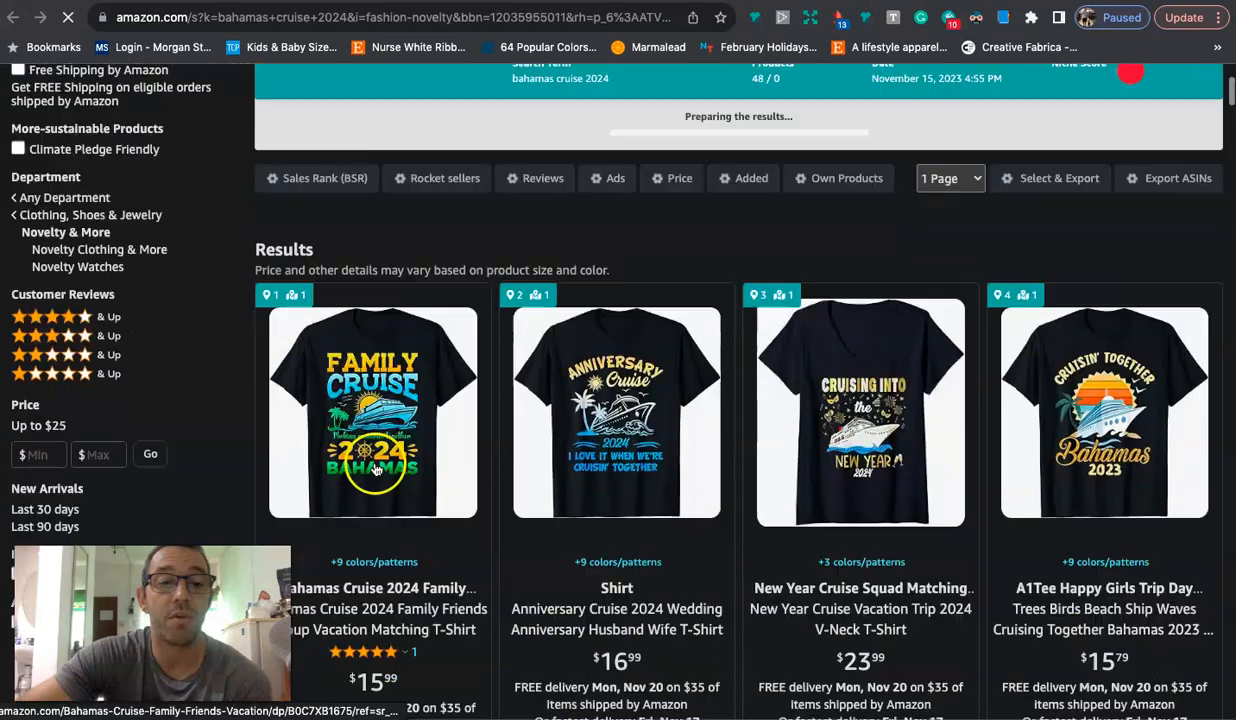
Step: Review the sales ranks of the first cruise shirts in the Amazon results for "bahamas cruise 2024"
{"action": "scroll", "coordinate": [391, 478], "scroll_direction": "down", "scroll_amount": 4}
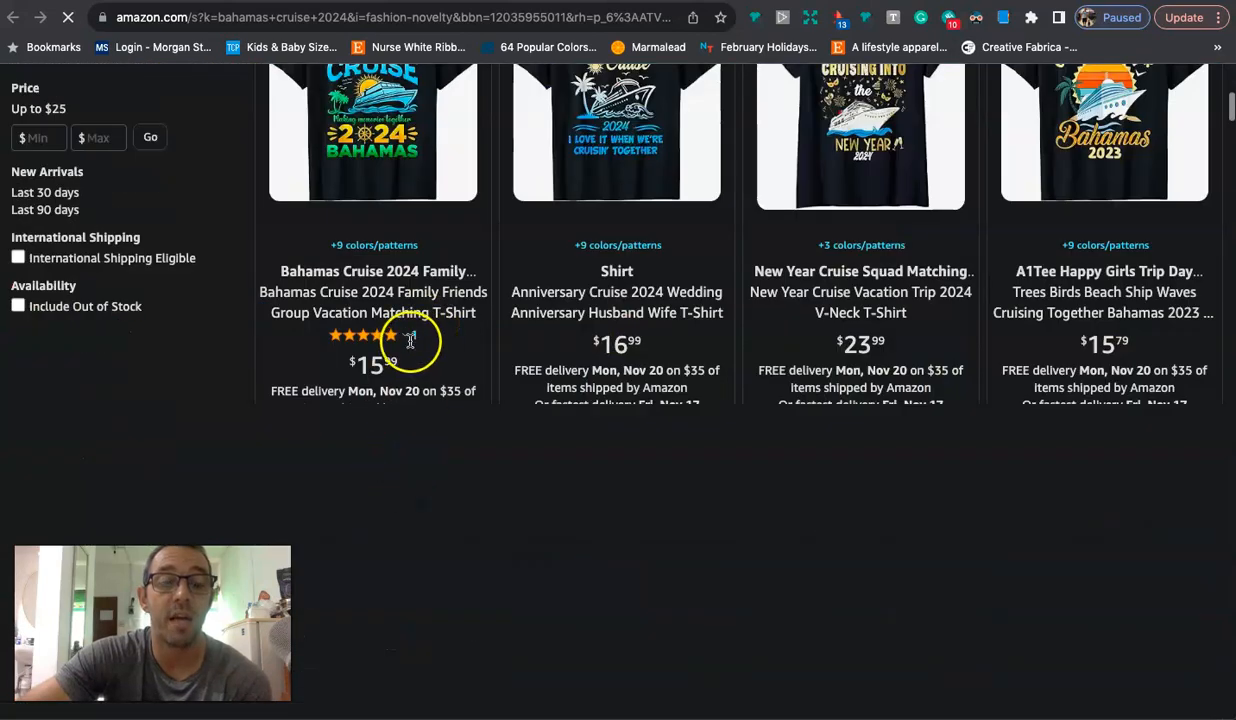
{"action": "scroll", "coordinate": [410, 316], "scroll_direction": "up", "scroll_amount": 3}
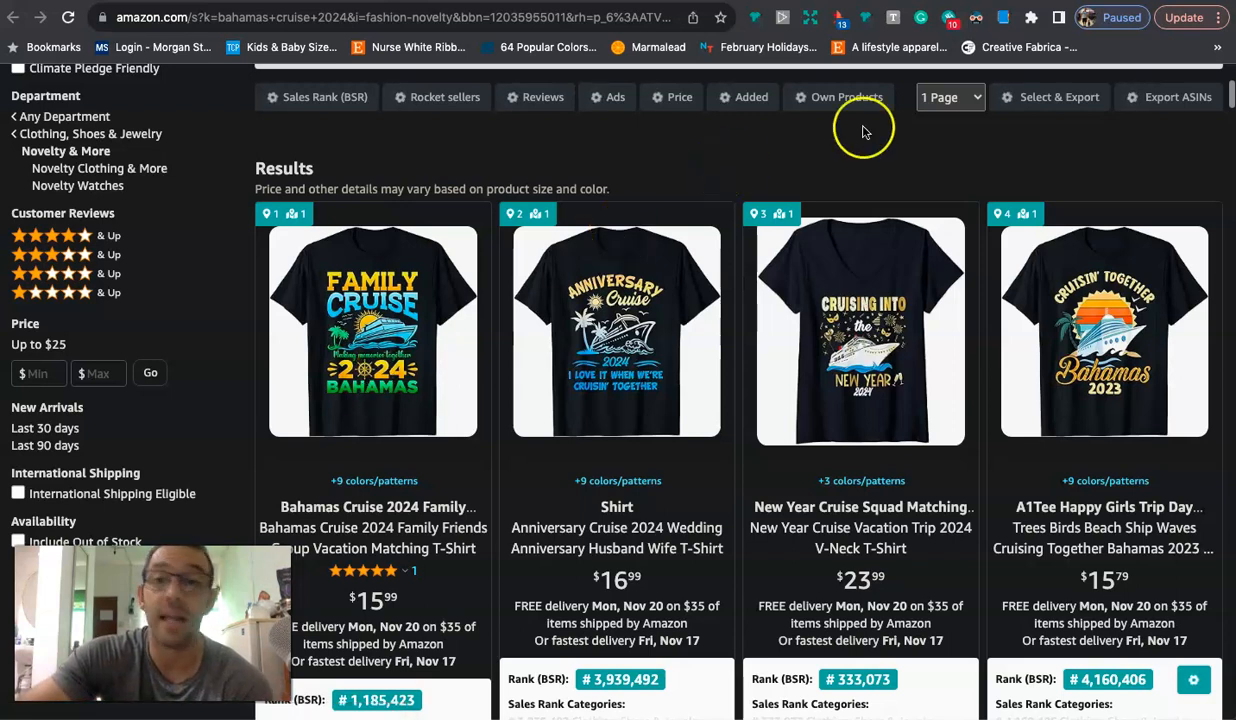
Step: Switch to Creative Fabrica and search the site for "cruise"
{"action": "left_click", "coordinate": [1012, 1]}
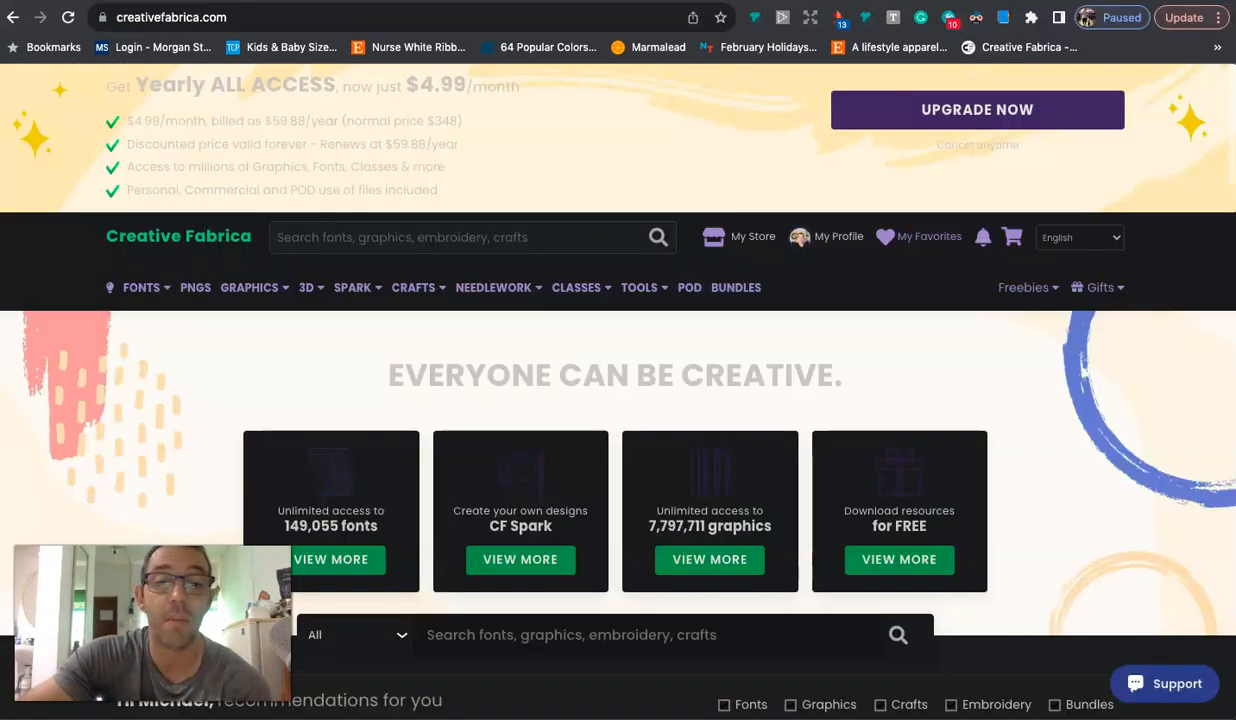
{"action": "mouse_move", "coordinate": [334, 293]}
{"action": "scroll", "coordinate": [334, 300], "scroll_direction": "down", "scroll_amount": 2}
{"action": "scroll", "coordinate": [336, 300], "scroll_direction": "up", "scroll_amount": 2}
{"action": "left_click", "coordinate": [338, 224]}
{"action": "type", "text": "cruise"}
{"action": "key", "text": "Return"}
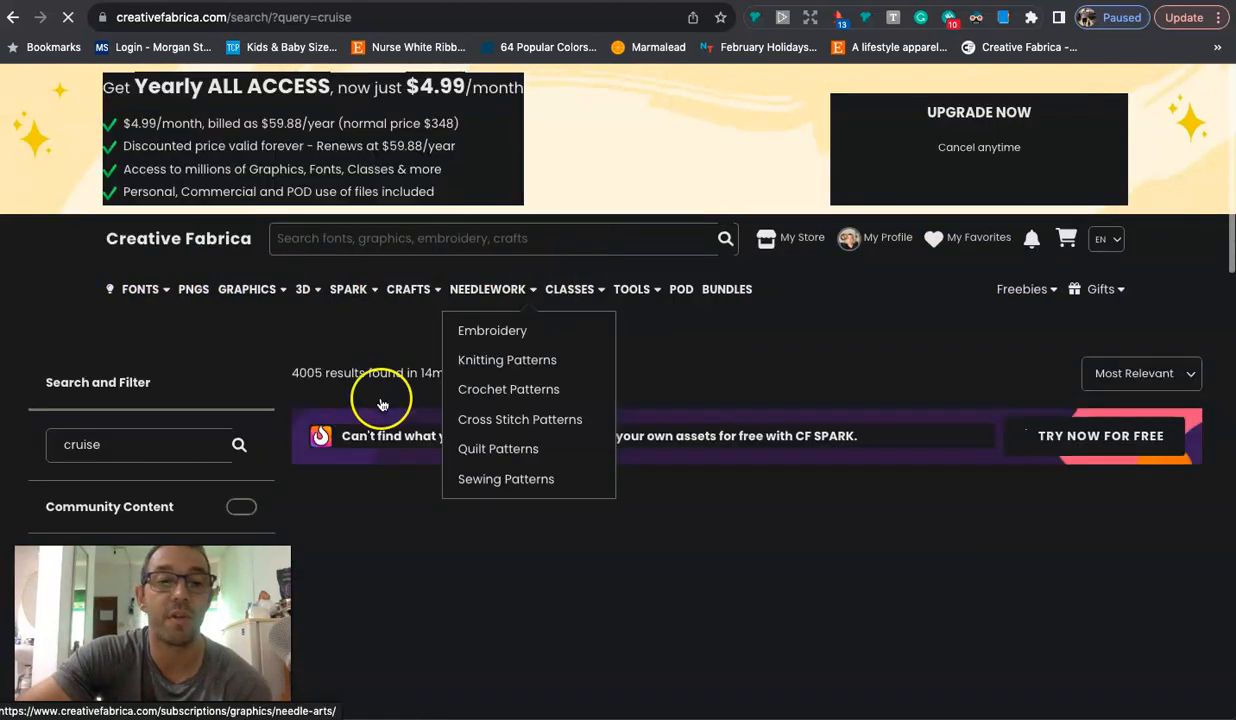
Step: Limit the cruise results to designs with the Print On Demand special license
{"action": "scroll", "coordinate": [270, 392], "scroll_direction": "down", "scroll_amount": 2}
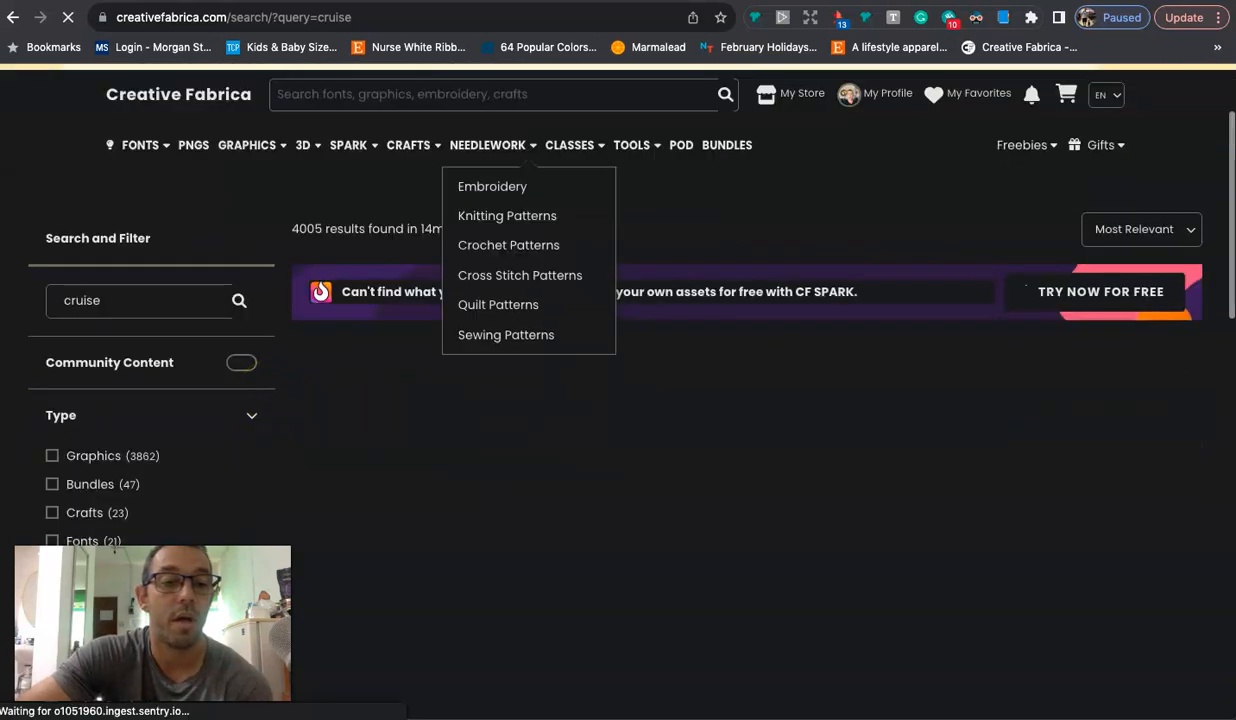
{"action": "scroll", "coordinate": [257, 459], "scroll_direction": "down", "scroll_amount": 1}
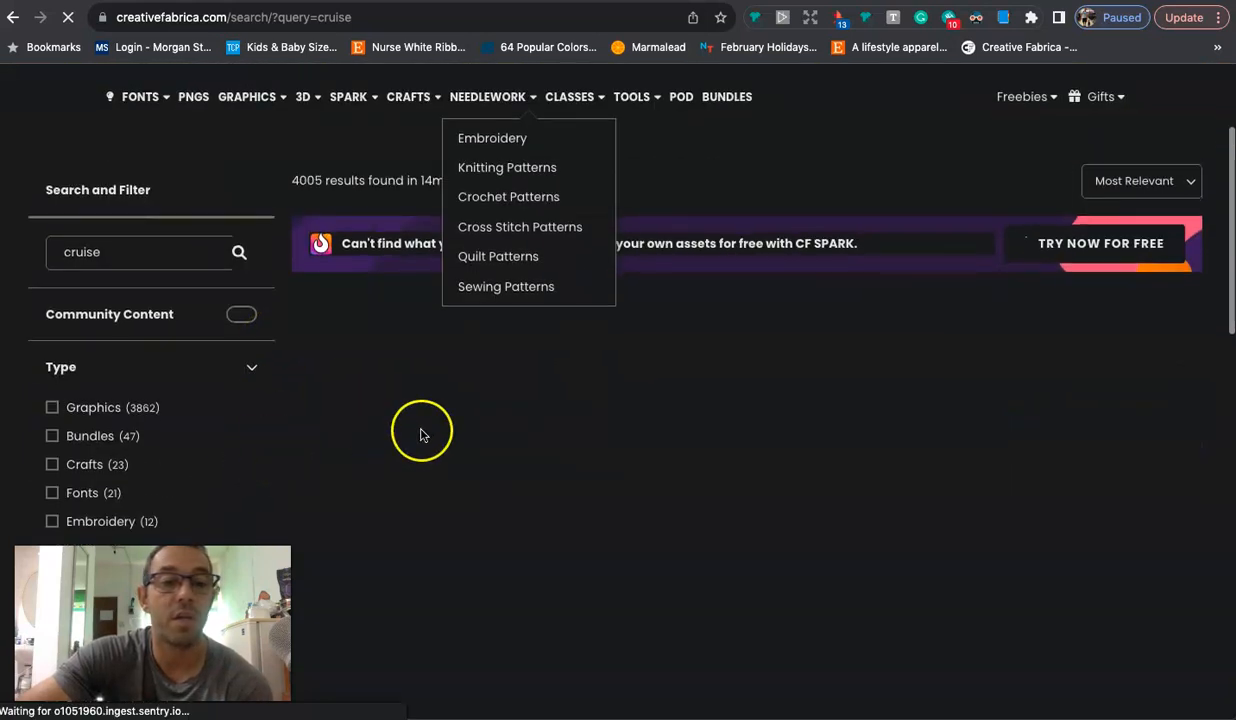
{"action": "scroll", "coordinate": [414, 433], "scroll_direction": "down", "scroll_amount": 6}
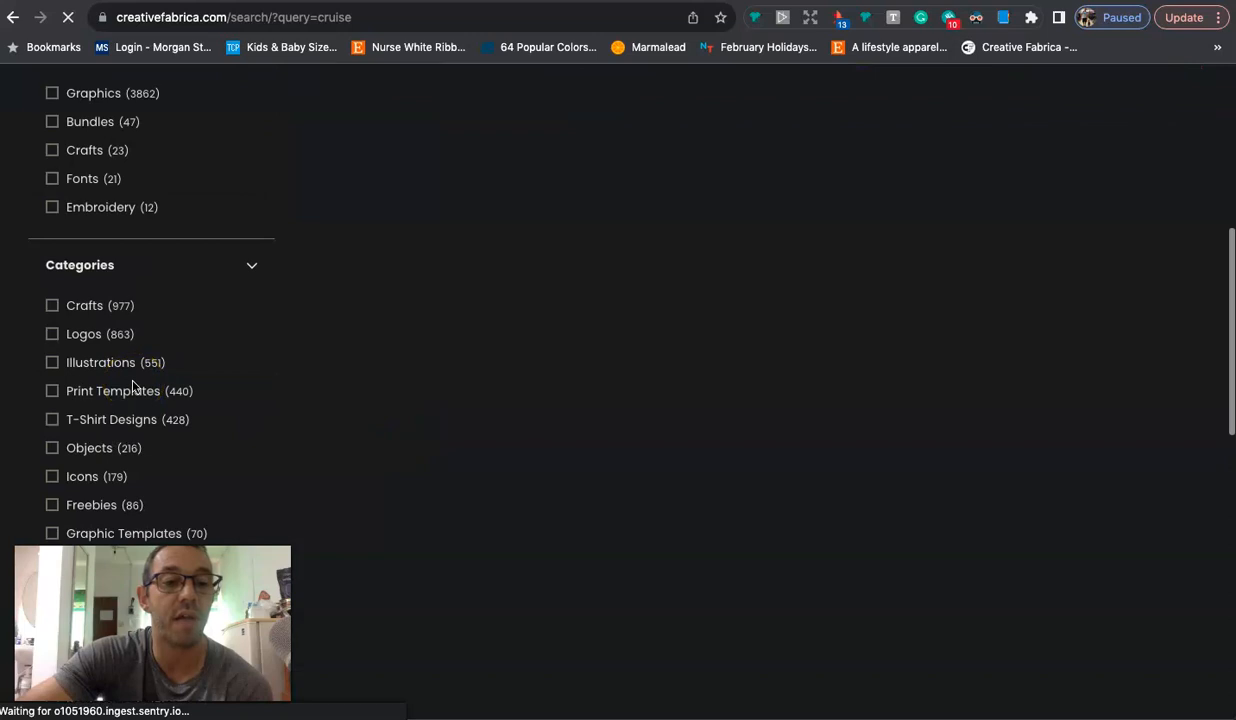
{"action": "scroll", "coordinate": [133, 386], "scroll_direction": "down", "scroll_amount": 9}
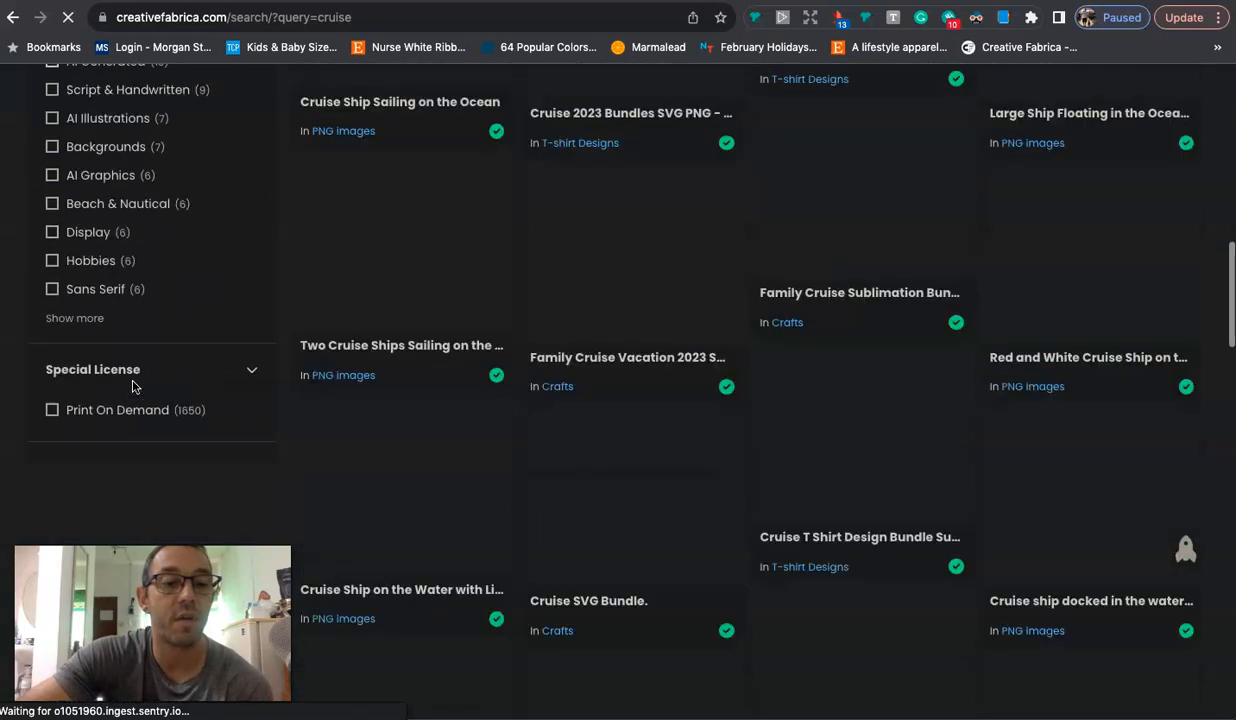
{"action": "scroll", "coordinate": [110, 330], "scroll_direction": "down", "scroll_amount": 2}
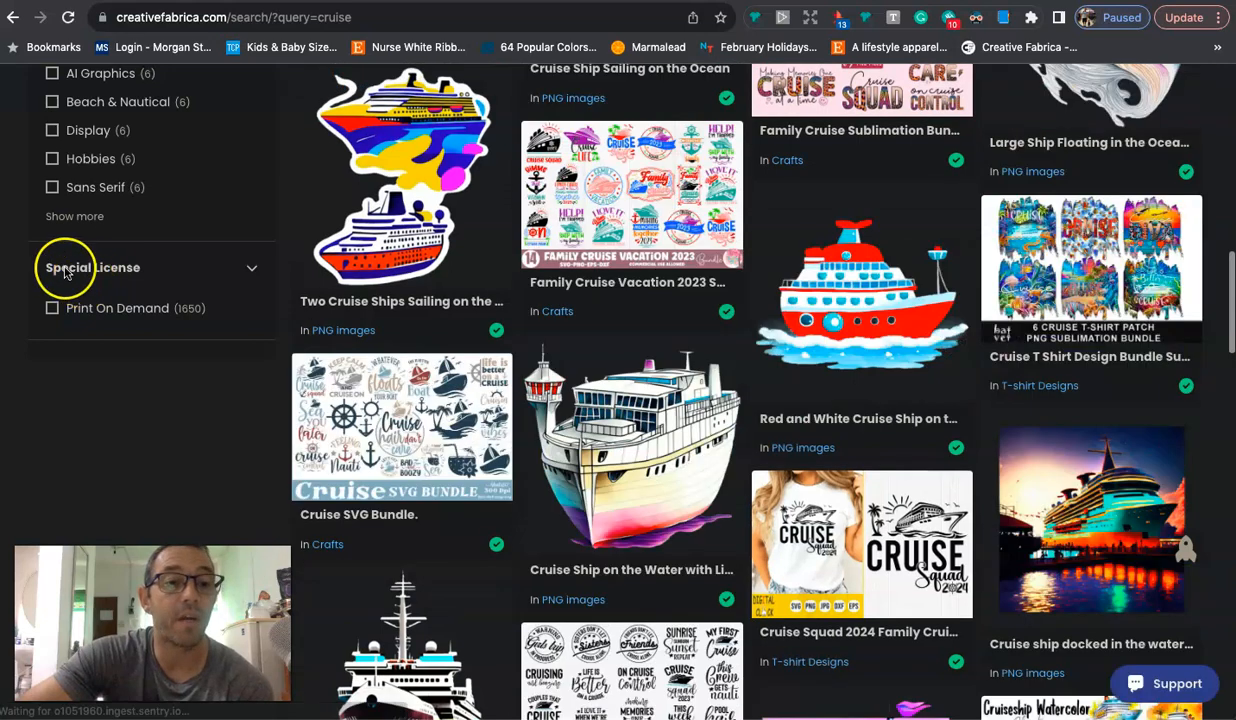
{"action": "left_click", "coordinate": [118, 317]}
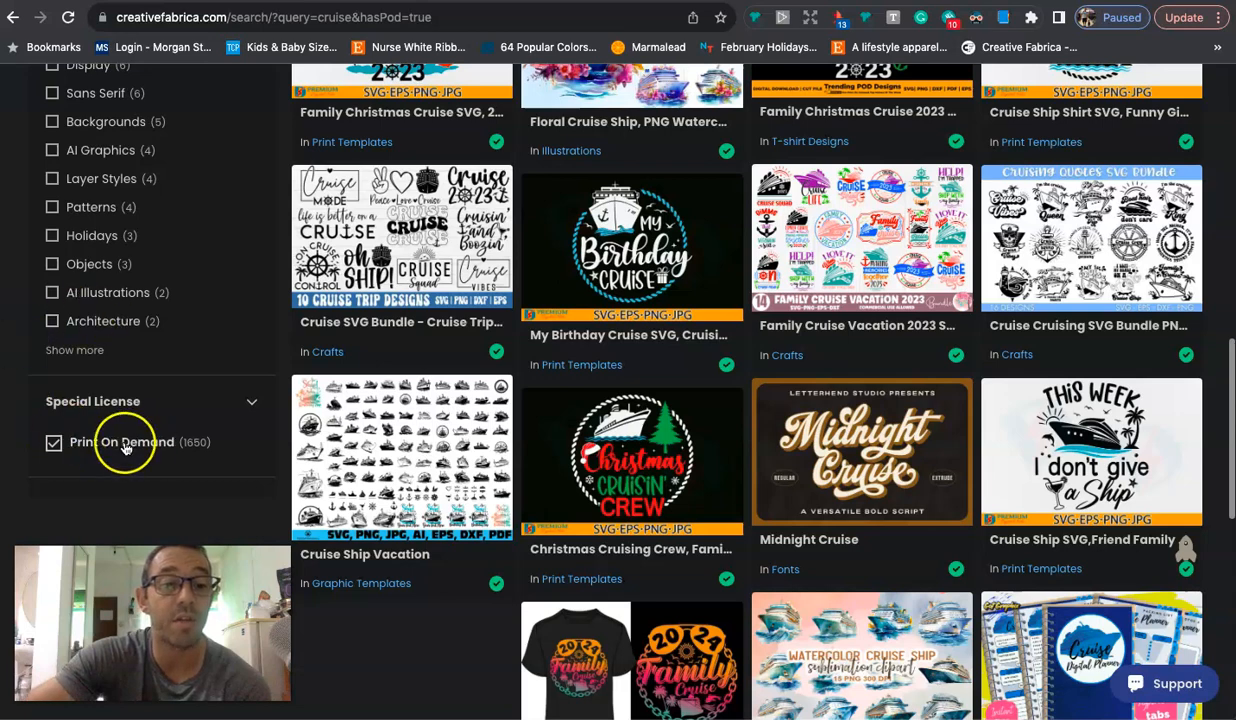
Step: Narrow the Print On Demand cruise results to the T-Shirt Designs category
{"action": "scroll", "coordinate": [173, 472], "scroll_direction": "up", "scroll_amount": 5}
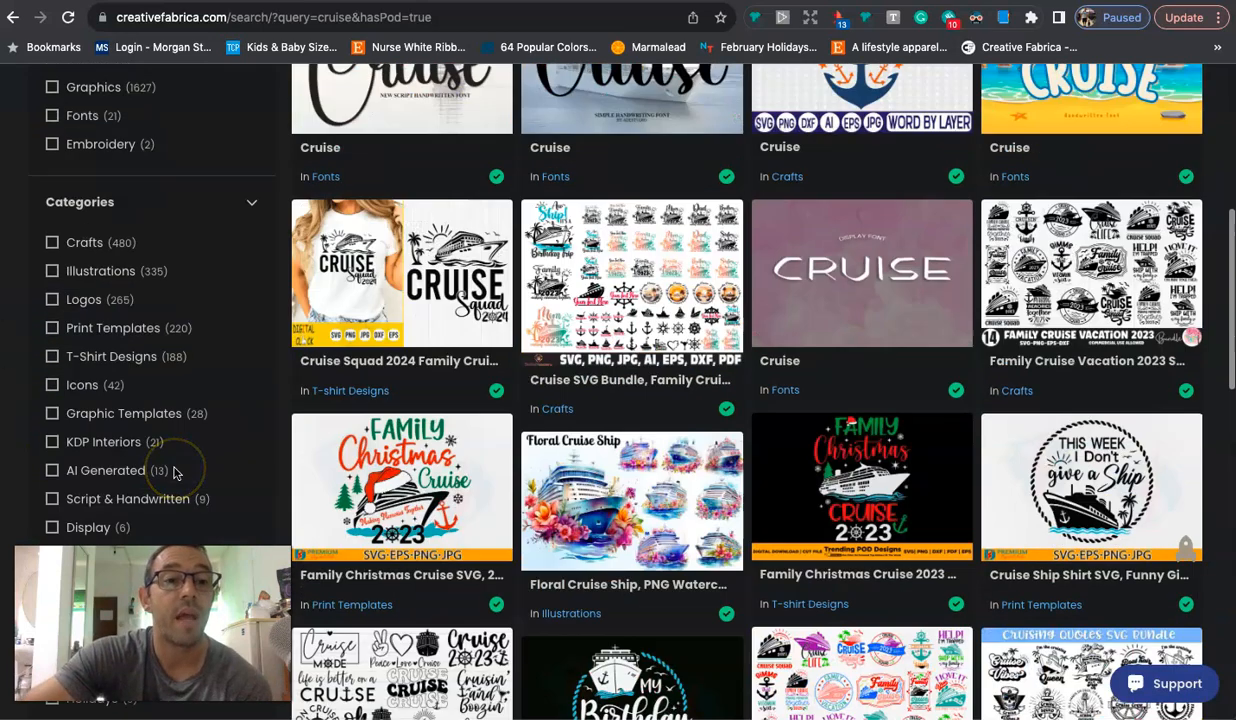
{"action": "scroll", "coordinate": [173, 472], "scroll_direction": "up", "scroll_amount": 2}
{"action": "scroll", "coordinate": [171, 419], "scroll_direction": "down", "scroll_amount": 1}
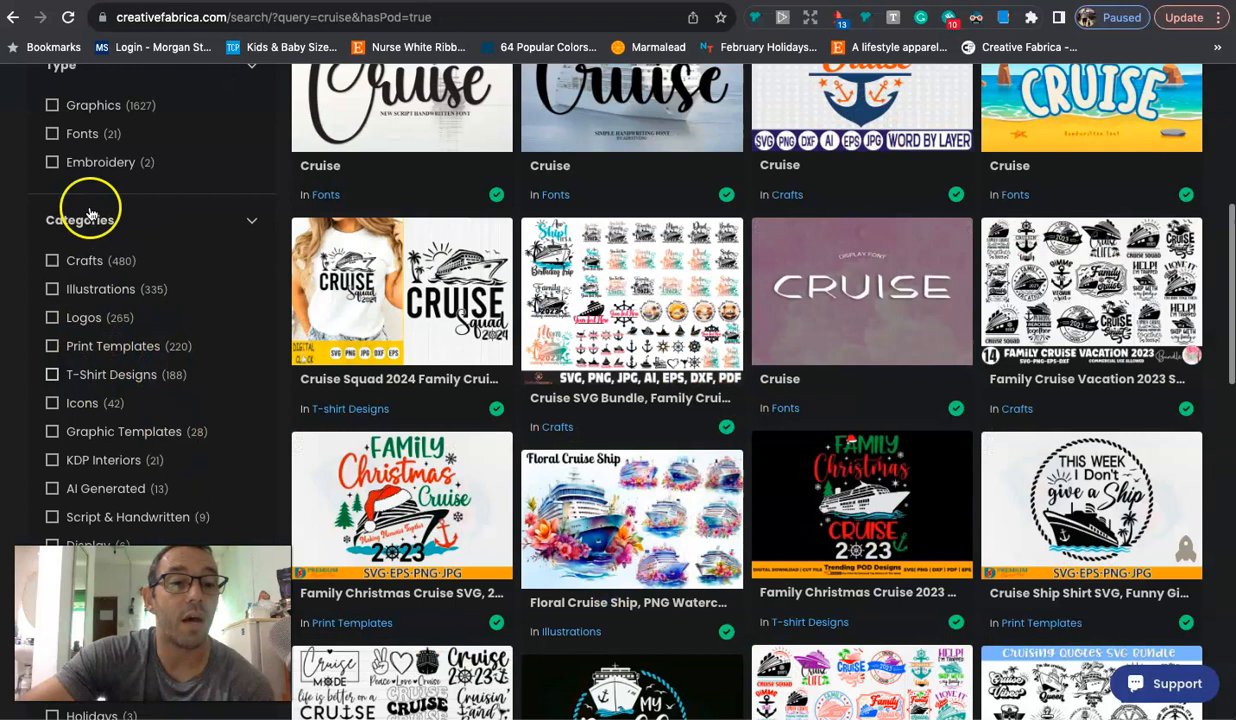
{"action": "left_click", "coordinate": [103, 375]}
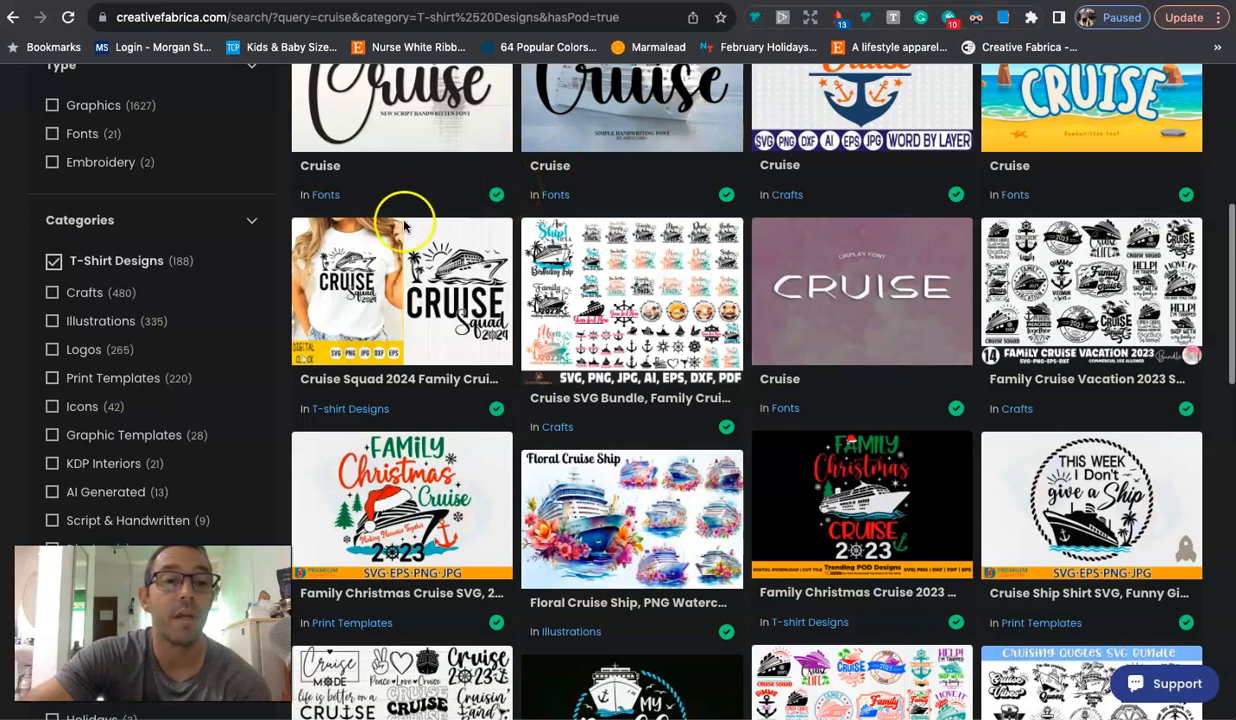
Step: Examine the filtered cruise shirt designs up close, including Cruise Squad 2024, Family Christmas Cruise 2023, Family Cruise 2024 and Williams Family Cruise 2024
{"action": "scroll", "coordinate": [591, 338], "scroll_direction": "up", "scroll_amount": 3}
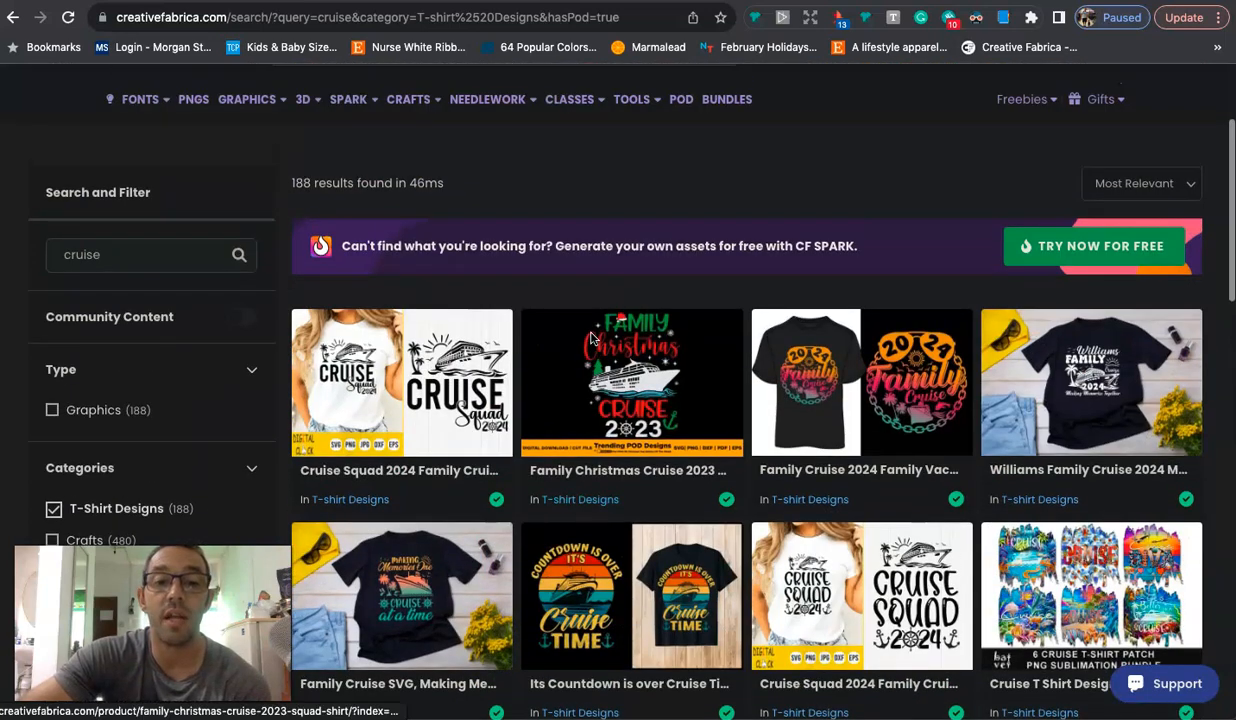
{"action": "scroll", "coordinate": [591, 338], "scroll_direction": "down", "scroll_amount": 1}
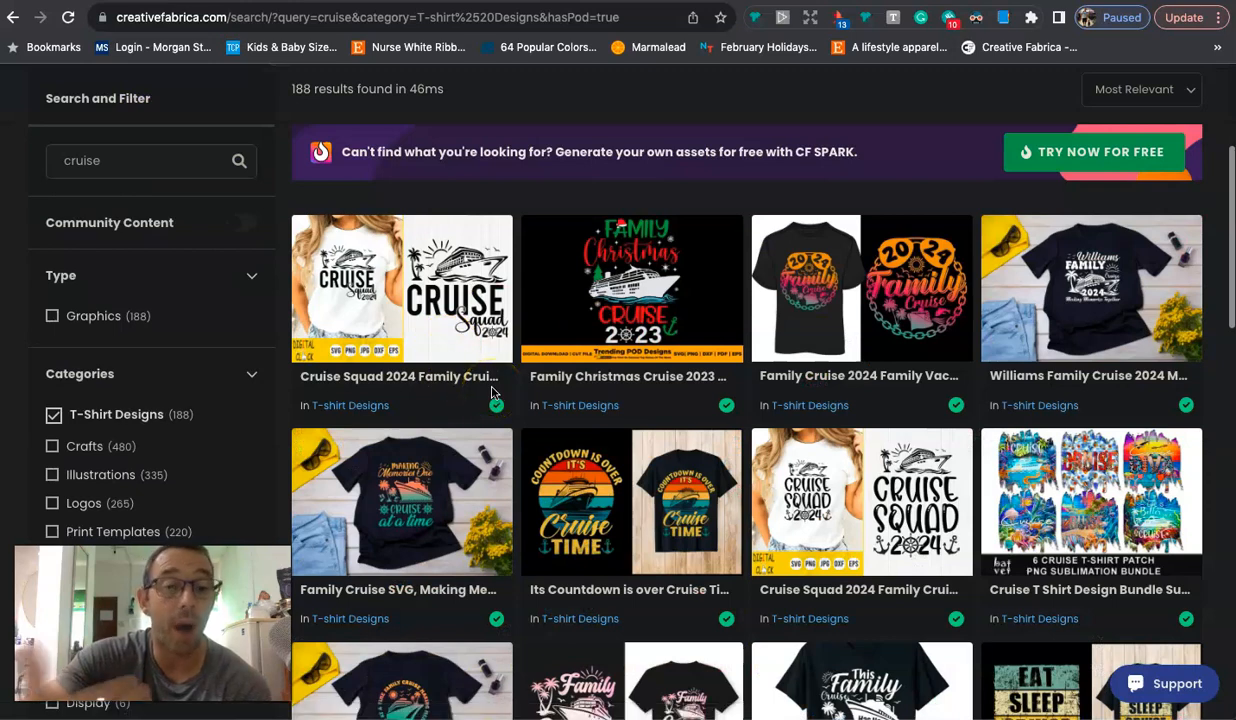
{"action": "scroll", "coordinate": [412, 225], "scroll_direction": "up", "scroll_amount": 5}
{"action": "scroll", "coordinate": [412, 225], "scroll_direction": "up", "scroll_amount": 5}
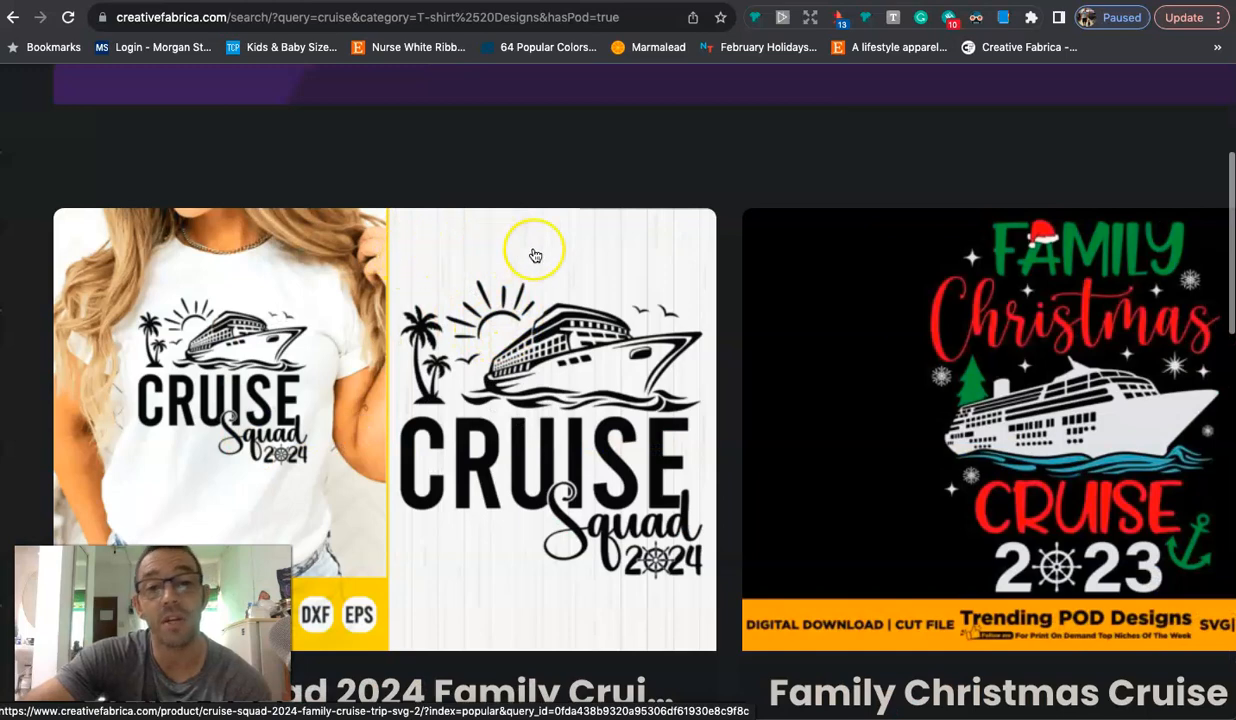
{"action": "scroll", "coordinate": [676, 263], "scroll_direction": "down", "scroll_amount": 10}
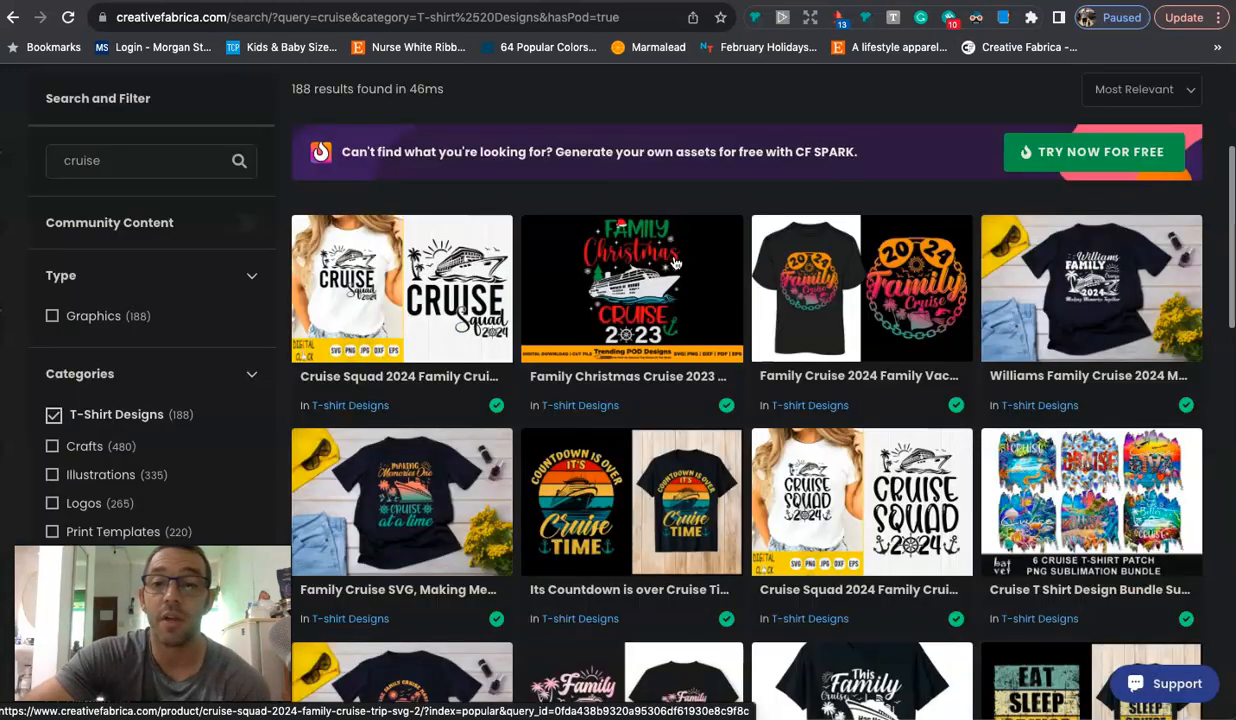
{"action": "scroll", "coordinate": [888, 575], "scroll_direction": "up", "scroll_amount": 5}
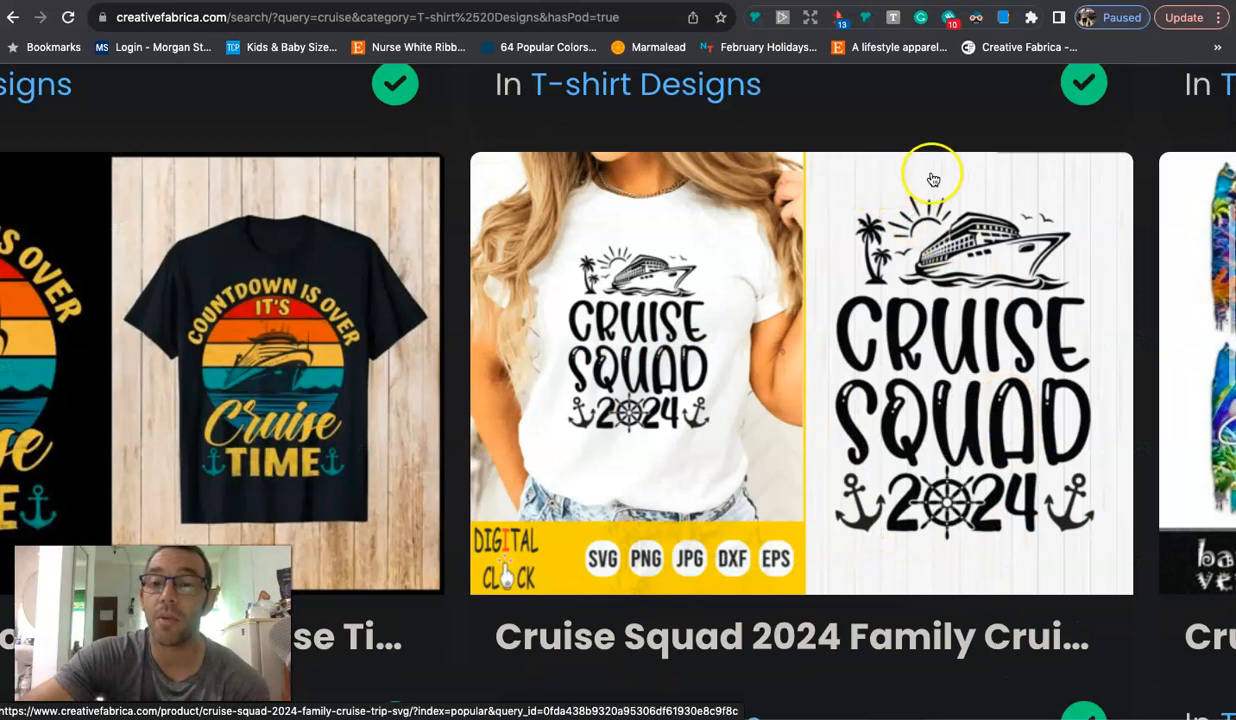
{"action": "scroll", "coordinate": [1043, 182], "scroll_direction": "down", "scroll_amount": 10}
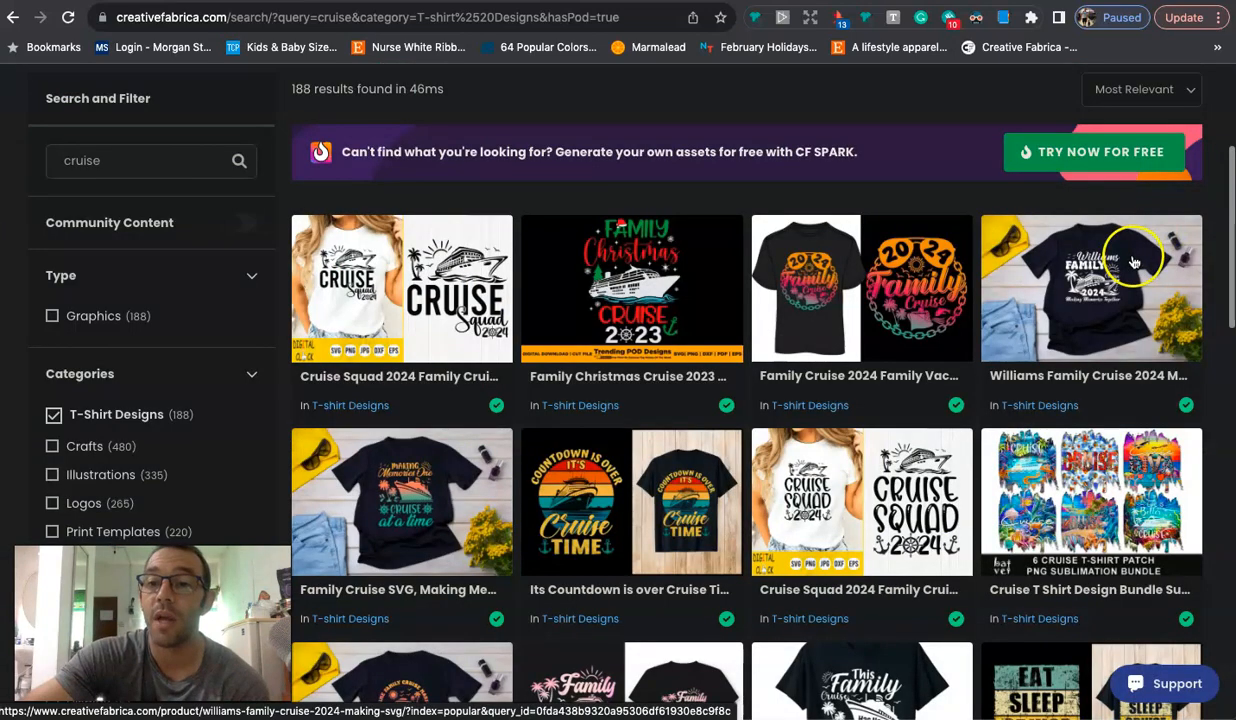
{"action": "scroll", "coordinate": [1068, 258], "scroll_direction": "up", "scroll_amount": 5}
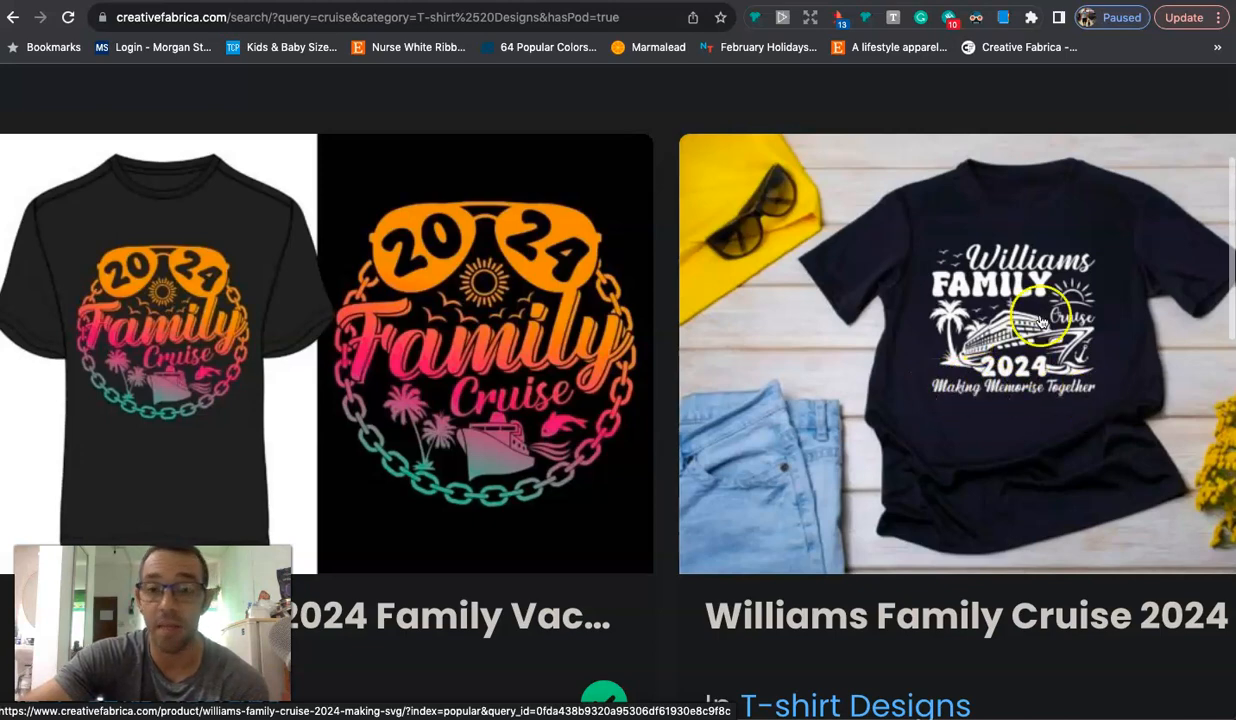
{"action": "scroll", "coordinate": [1041, 323], "scroll_direction": "down", "scroll_amount": 5}
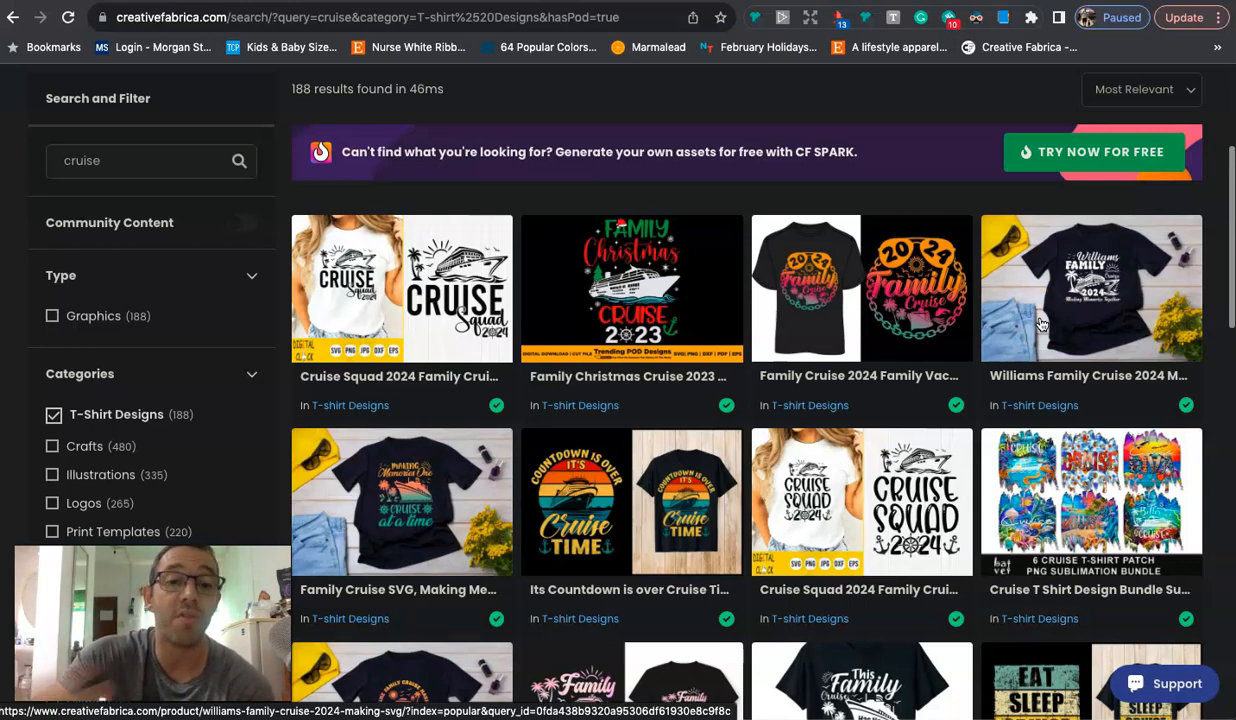
{"action": "scroll", "coordinate": [462, 269], "scroll_direction": "up", "scroll_amount": 5}
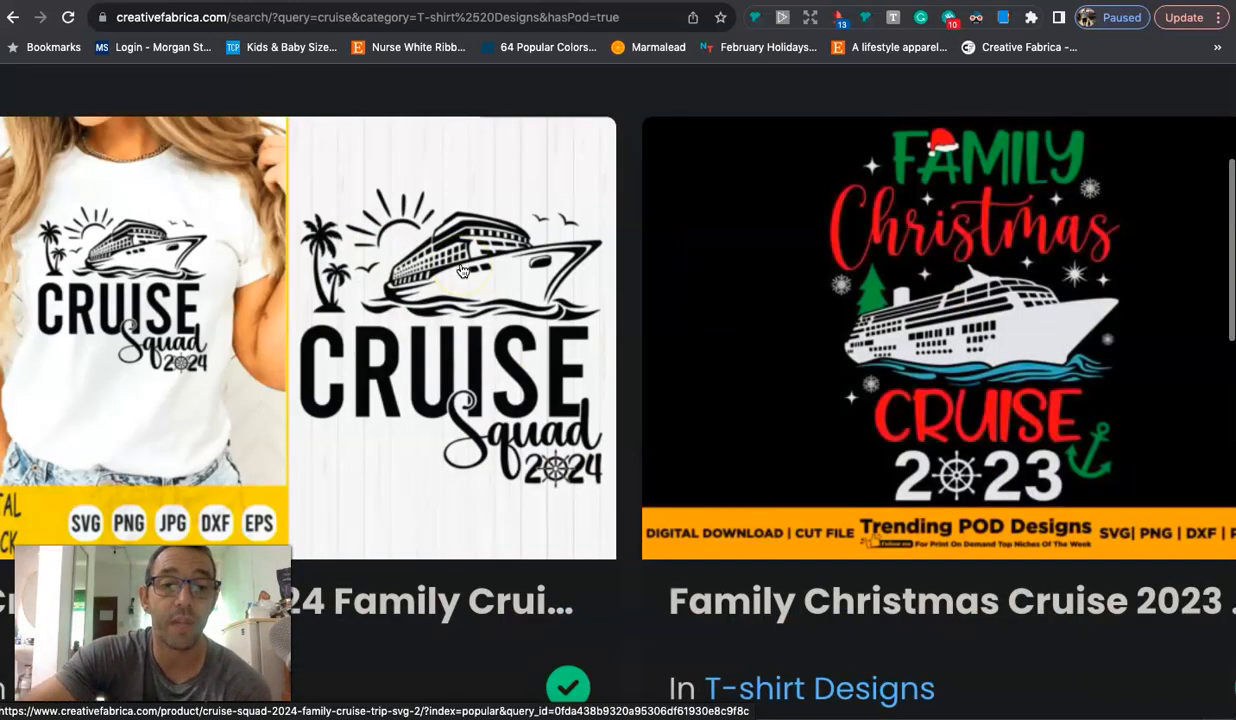
{"action": "scroll", "coordinate": [425, 300], "scroll_direction": "down", "scroll_amount": 5}
Step: Open the first Cruise Squad 2024 Family Cruise Trip SVG design, check its commercial and POD usage terms, and download it
{"action": "left_click", "coordinate": [435, 285]}
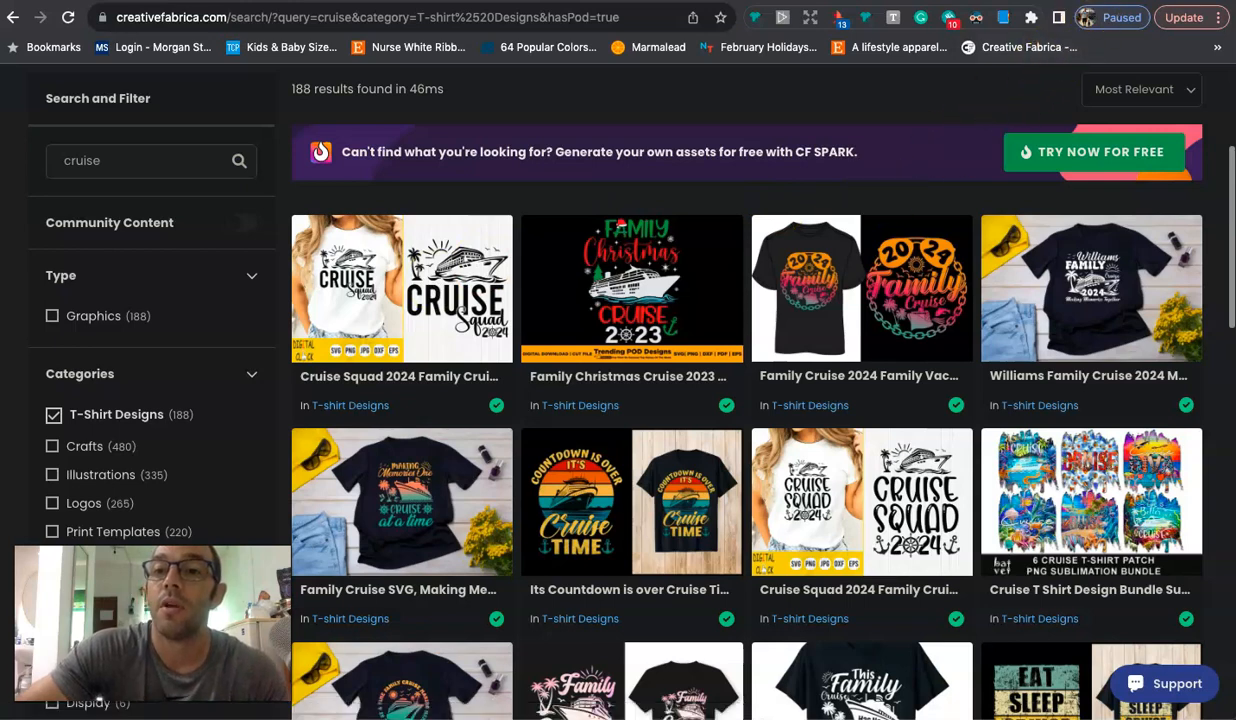
{"action": "left_click", "coordinate": [1040, 2]}
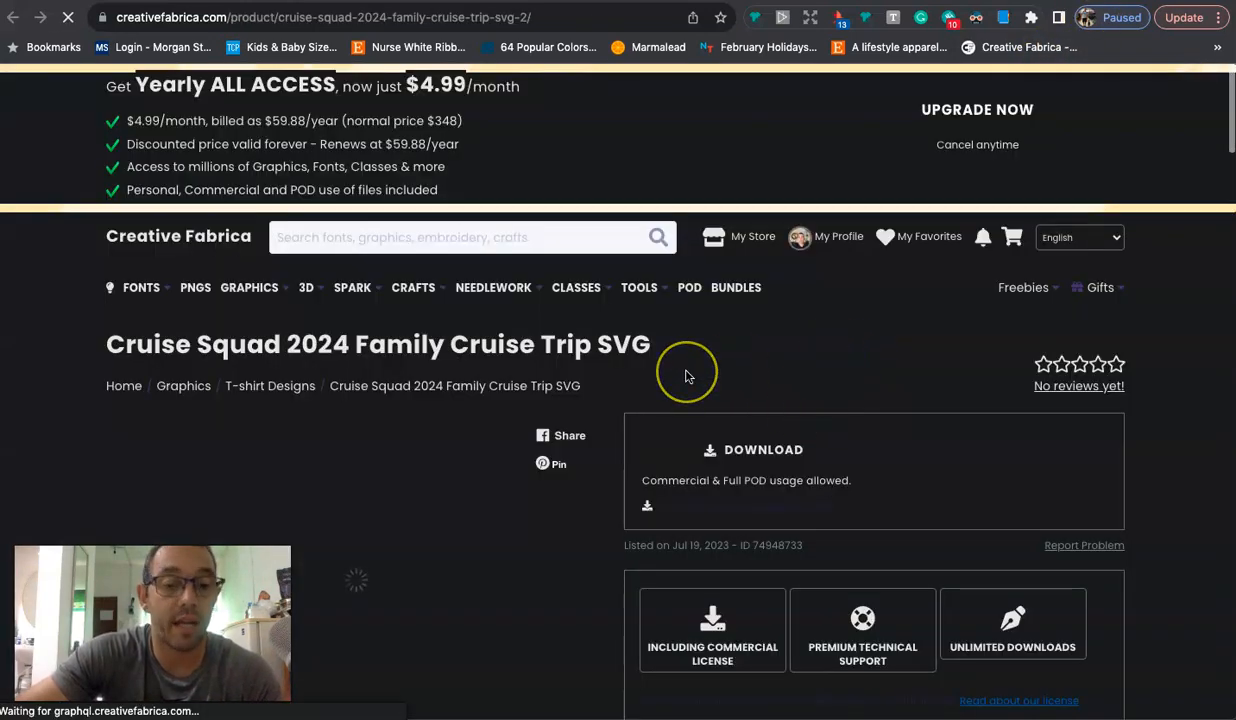
{"action": "scroll", "coordinate": [687, 373], "scroll_direction": "down", "scroll_amount": 2}
{"action": "scroll", "coordinate": [784, 332], "scroll_direction": "up", "scroll_amount": 5}
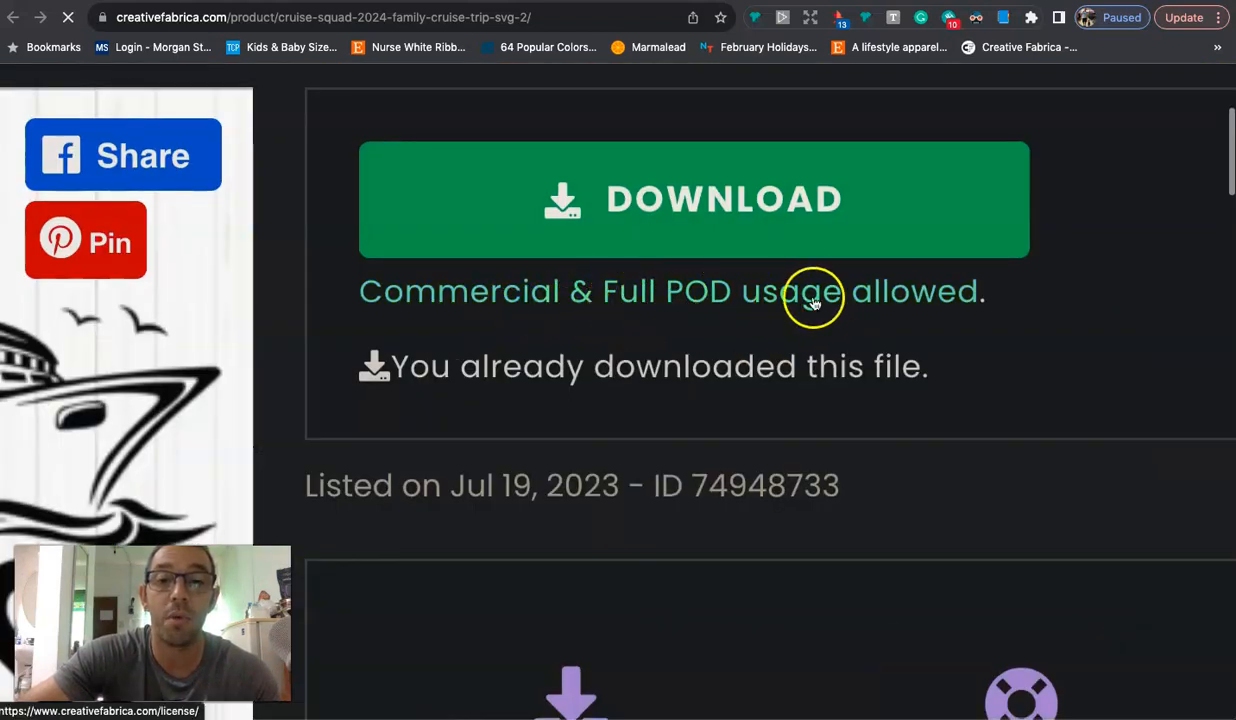
{"action": "scroll", "coordinate": [814, 302], "scroll_direction": "down", "scroll_amount": 3}
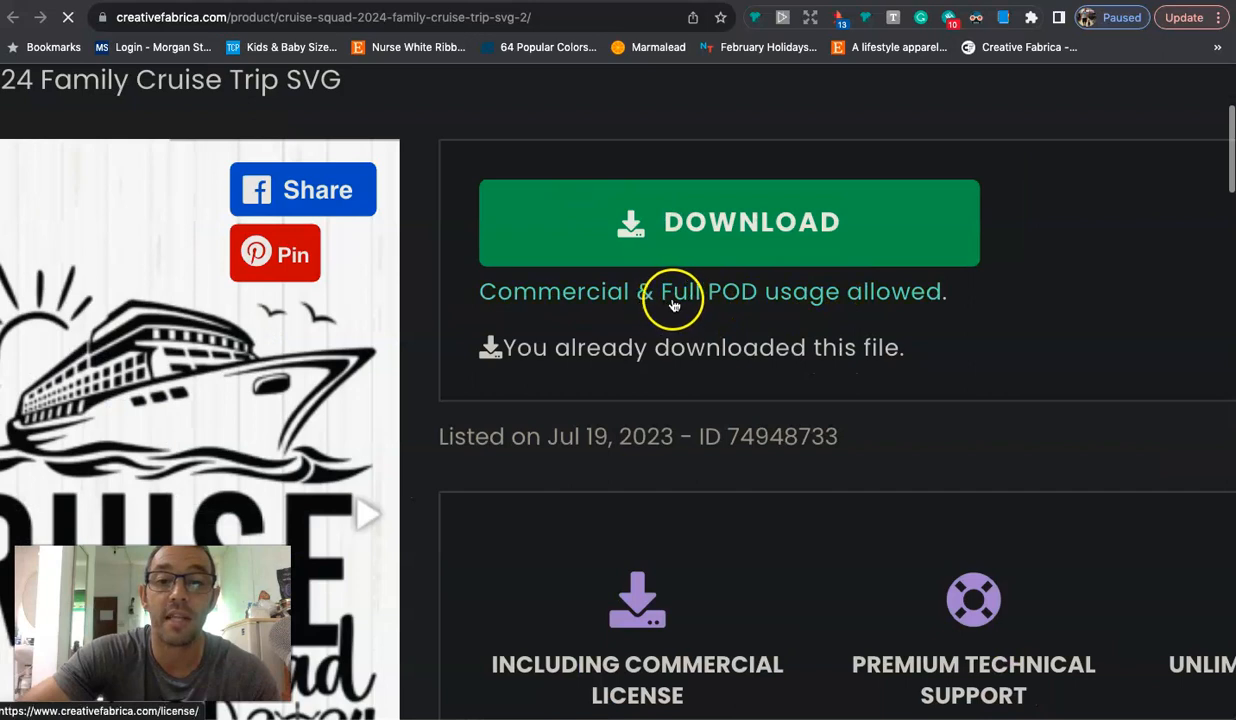
{"action": "left_click", "coordinate": [745, 231]}
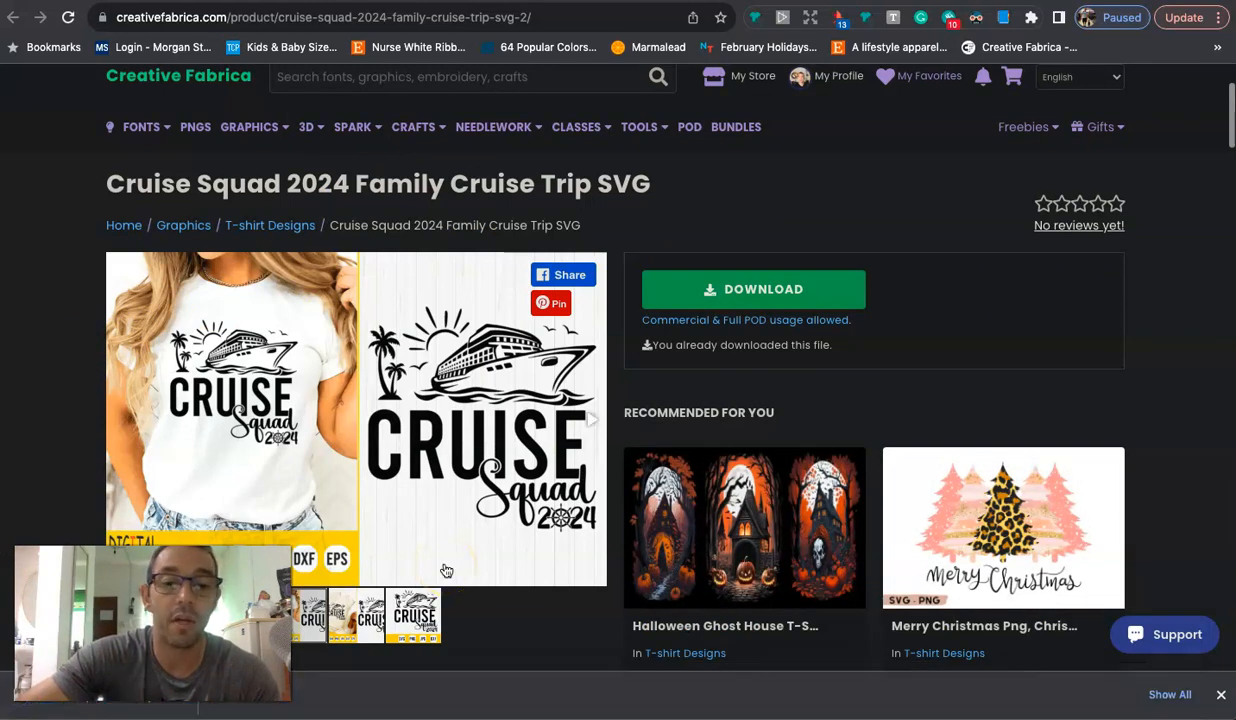
Step: Switch to Photoshop and create a 4500 x 5400 px portrait RGB document at 118.11 pixels/cm with a custom near-black background
{"action": "mouse_move", "coordinate": [635, 695]}
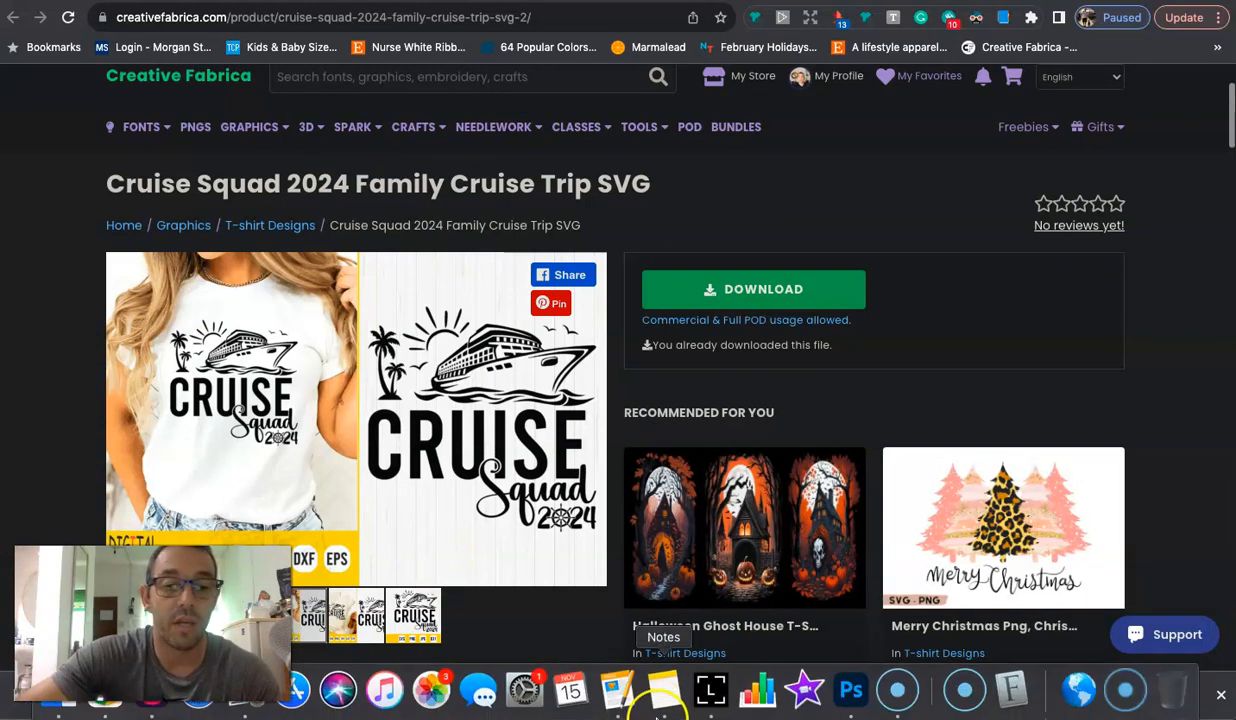
{"action": "left_click", "coordinate": [851, 692]}
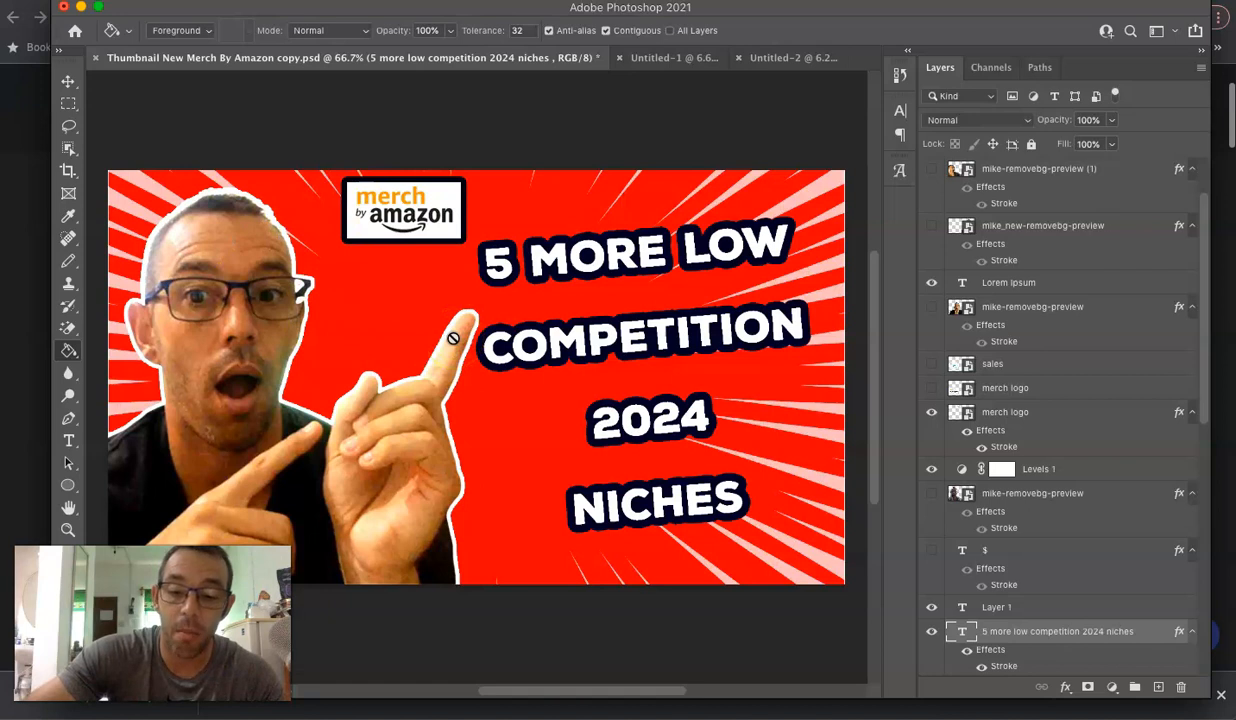
{"action": "key", "text": "super+n"}
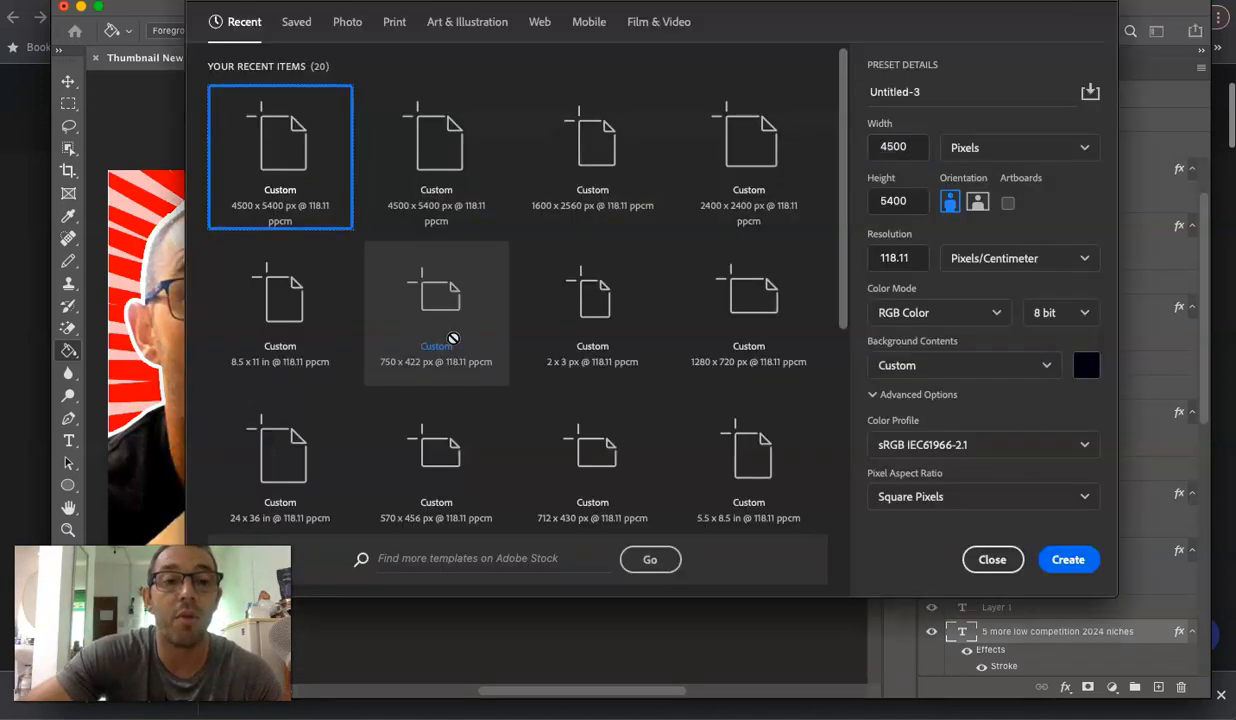
{"action": "left_click", "coordinate": [283, 148]}
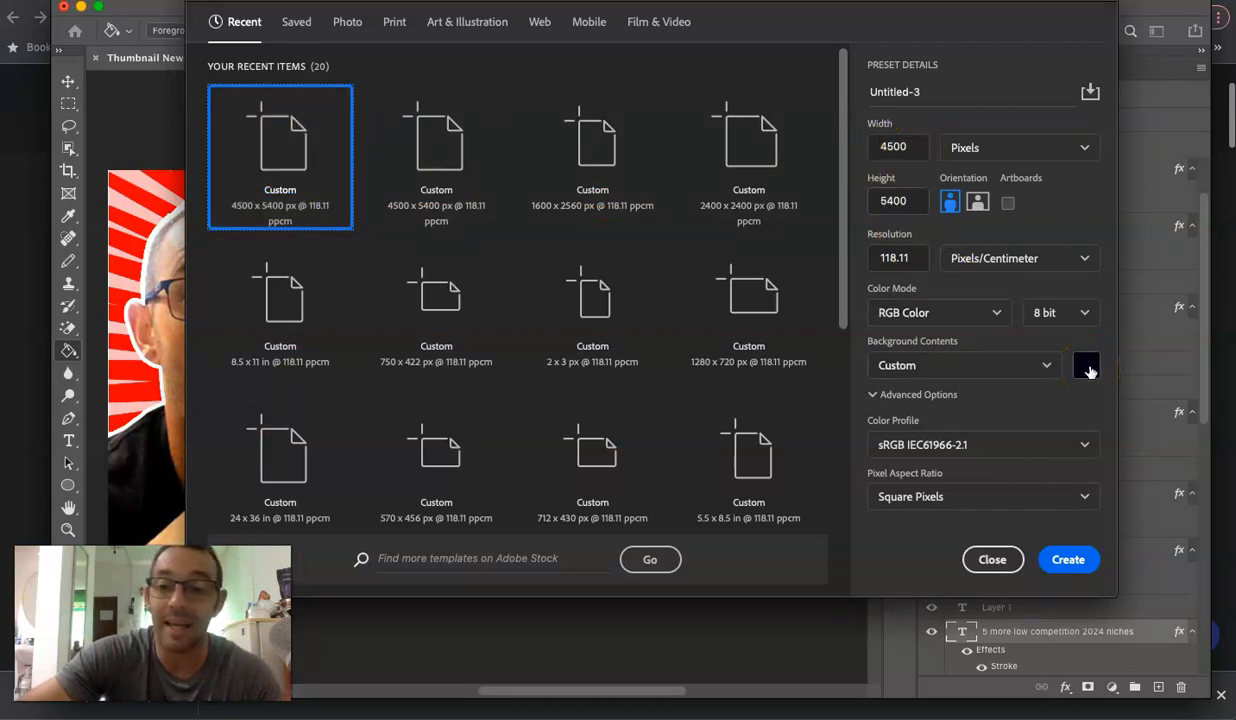
{"action": "left_click", "coordinate": [1068, 559]}
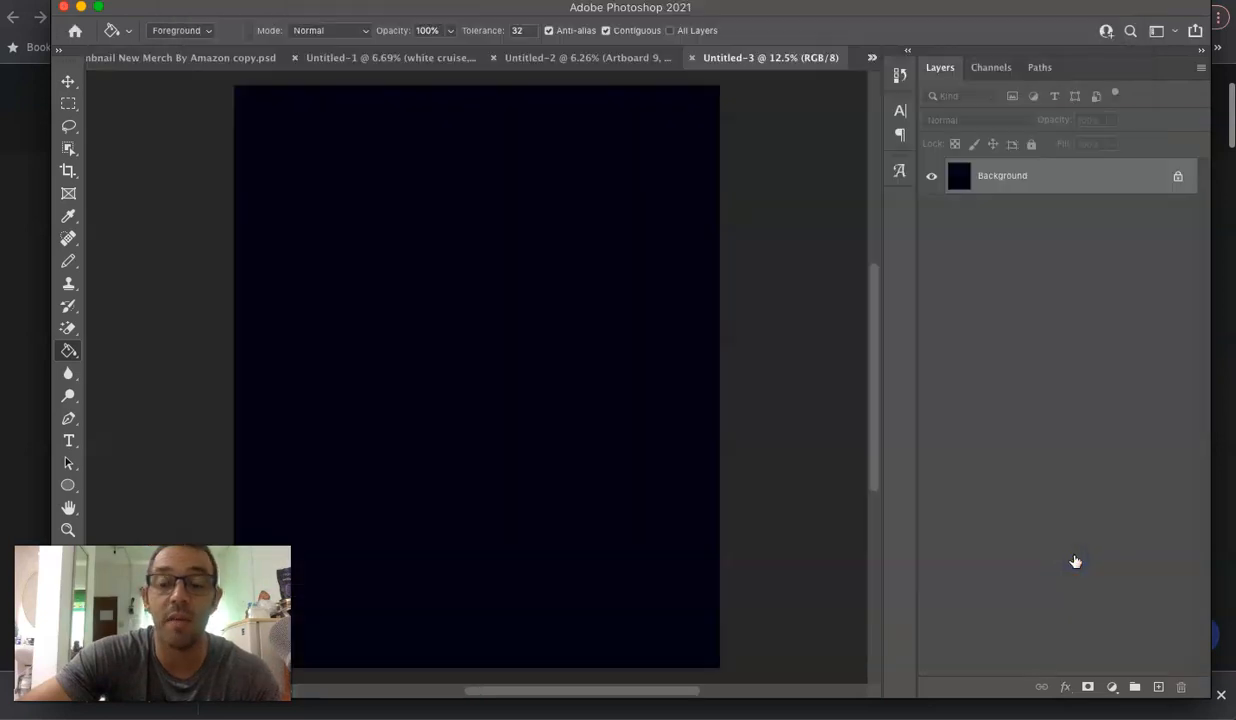
{"action": "scroll", "coordinate": [564, 322], "scroll_direction": "down", "scroll_amount": 2}
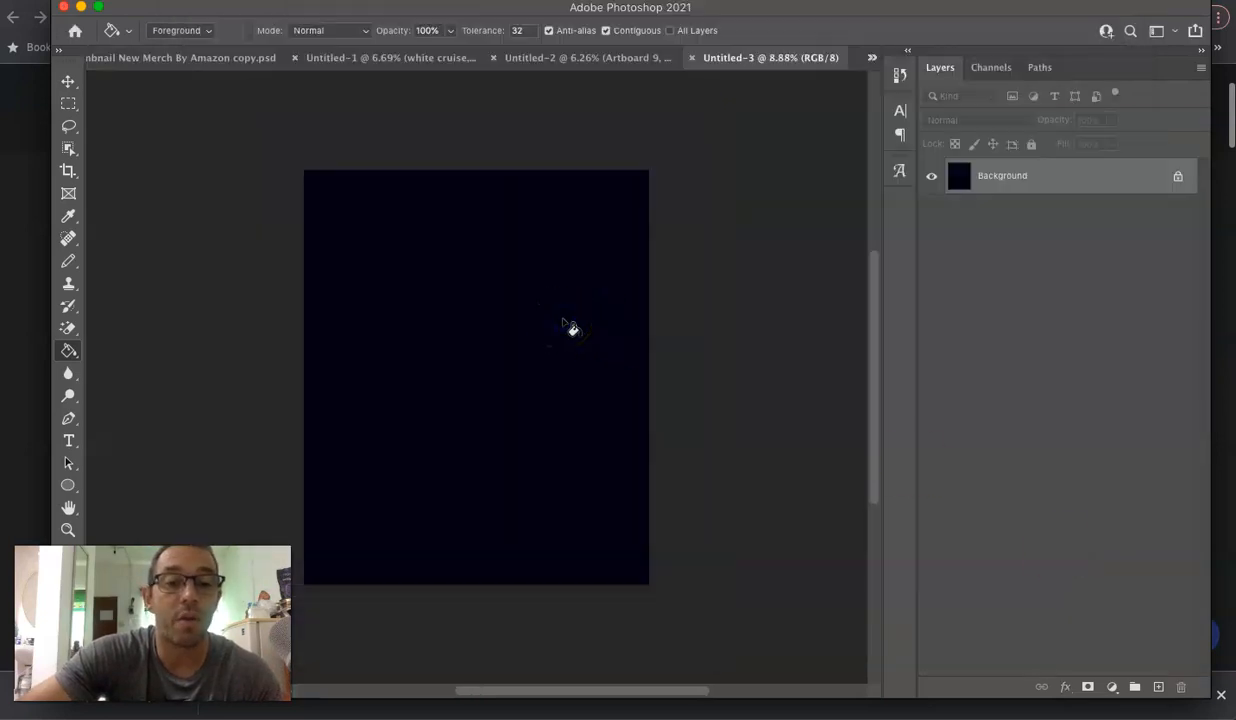
Step: Try a white fill on the canvas background and undo it
{"action": "left_click", "coordinate": [571, 328]}
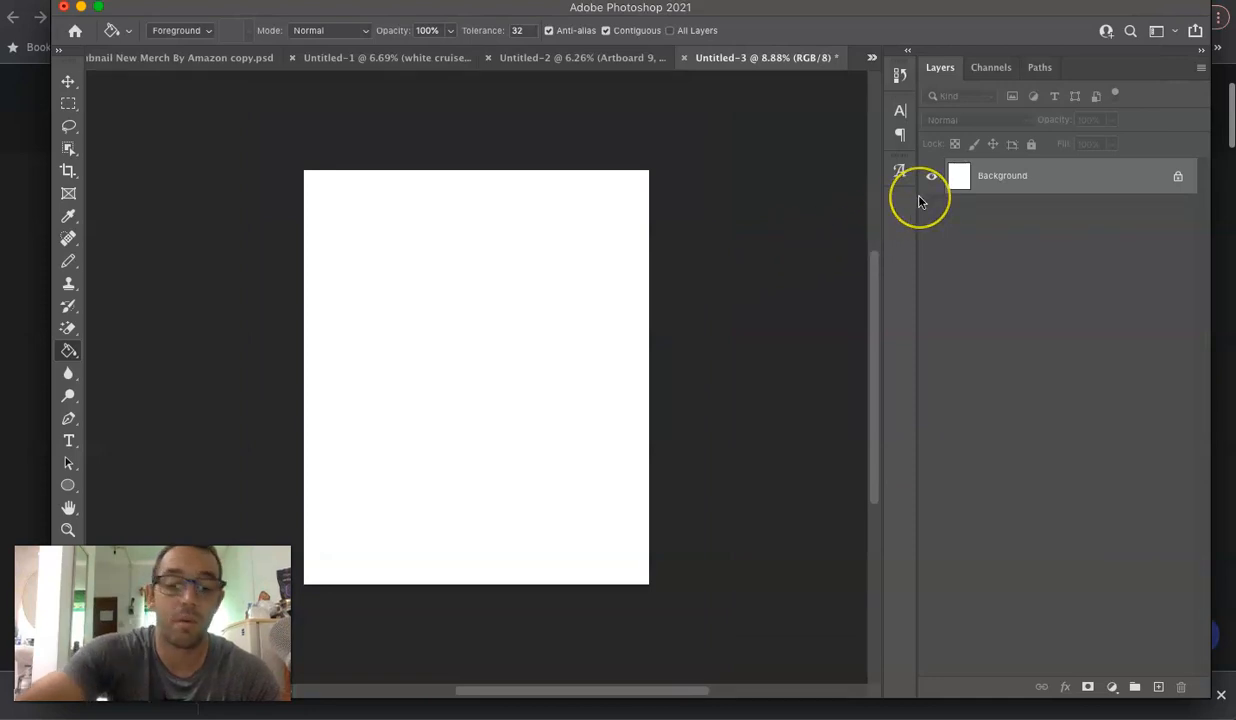
{"action": "key", "text": "ctrl+z"}
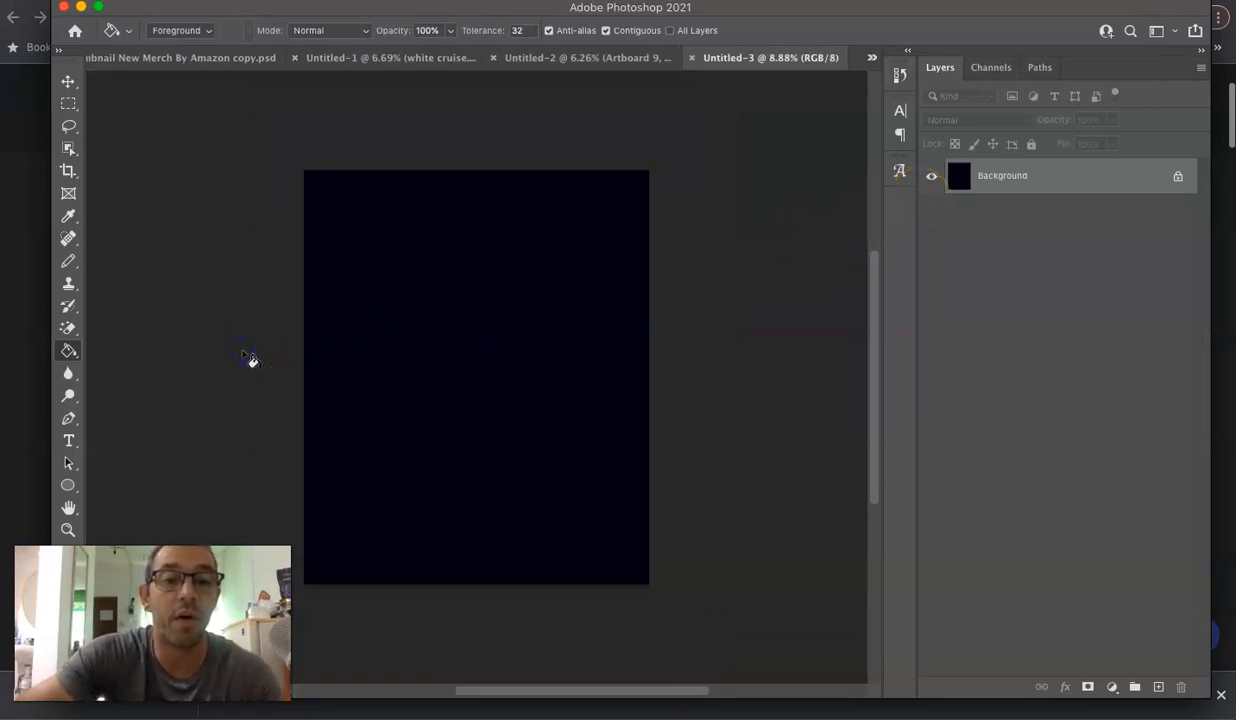
Step: Unzip the newest Cruise Squad 2024 download in Finder and place its PNG.png design into the Photoshop document
{"action": "scroll", "coordinate": [243, 355], "scroll_direction": "up", "scroll_amount": 2}
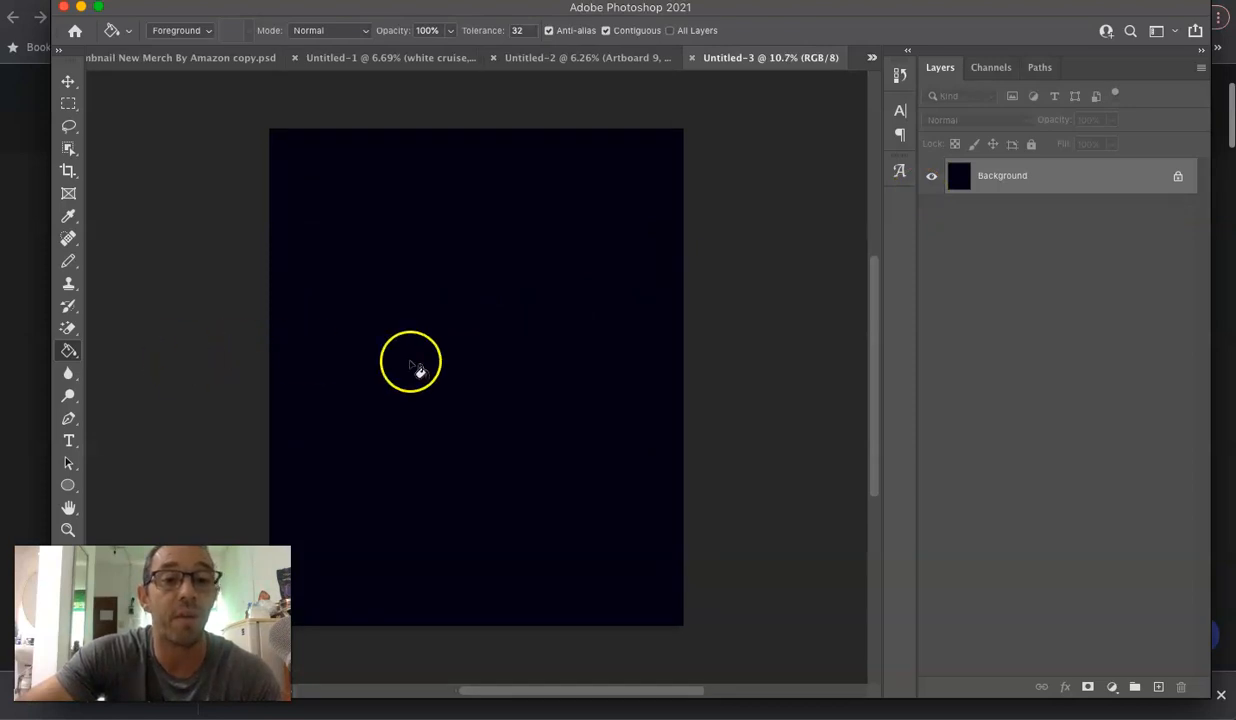
{"action": "key", "text": "ctrl+Up"}
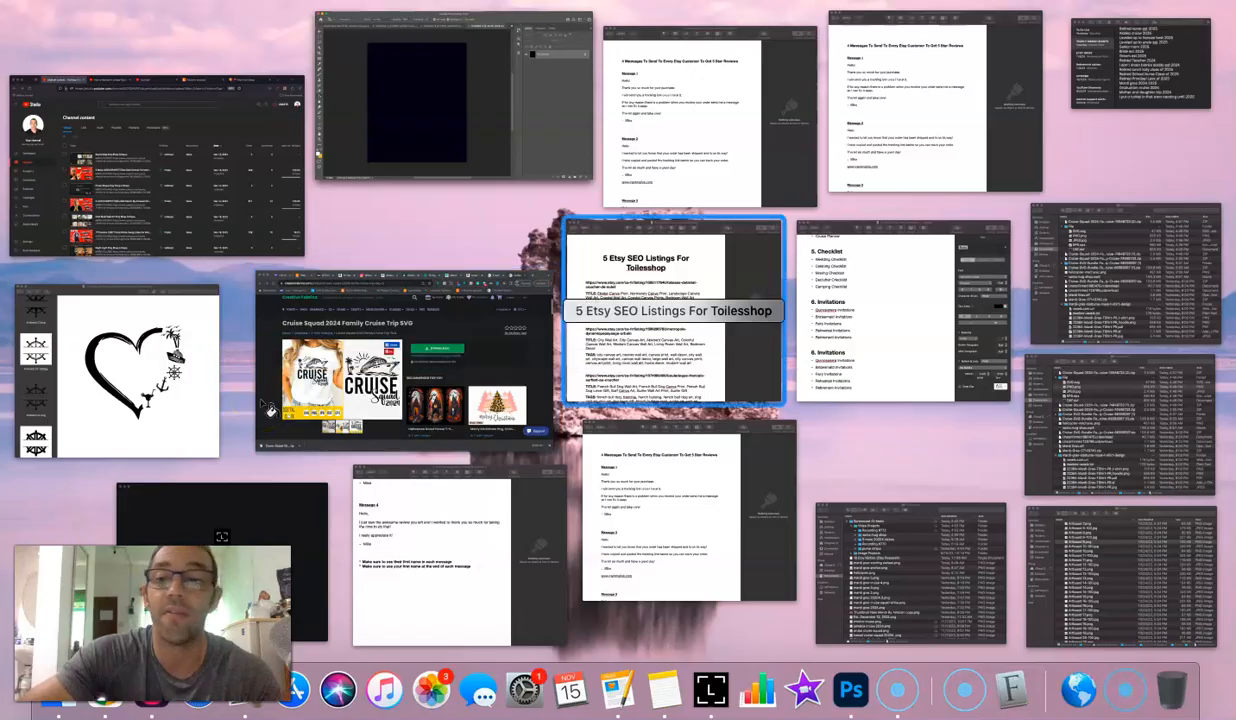
{"action": "left_click", "coordinate": [1126, 276]}
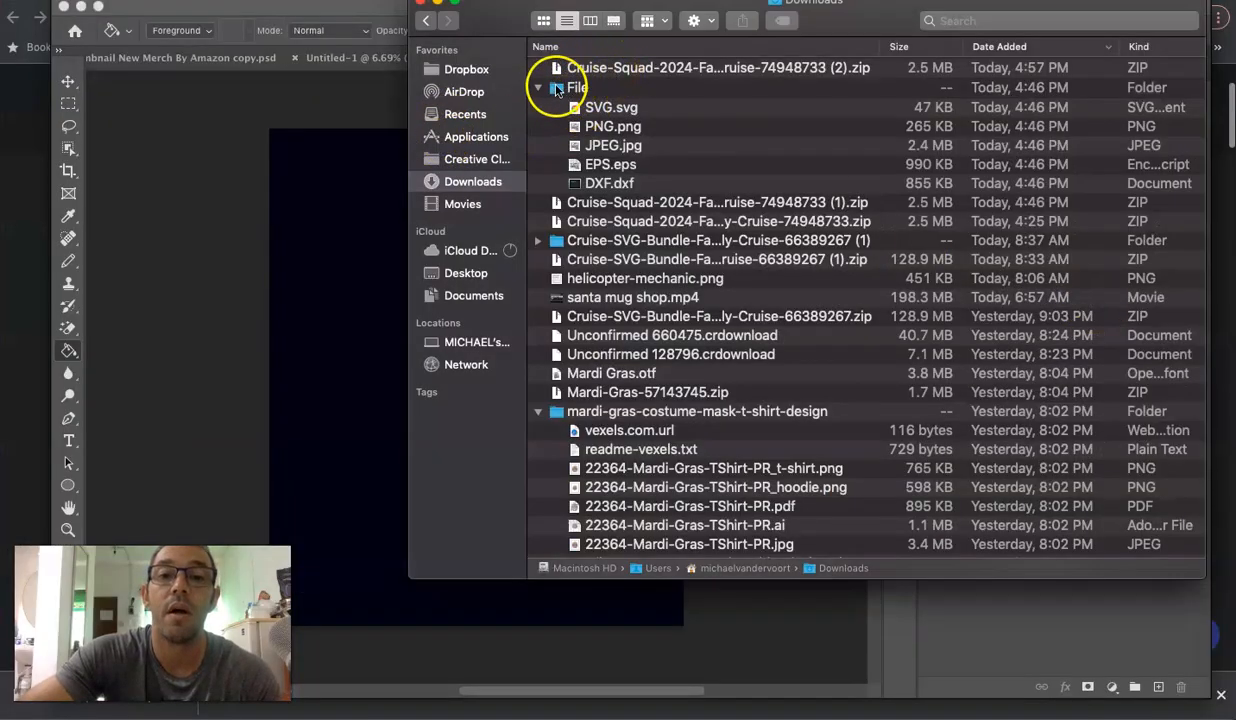
{"action": "left_click", "coordinate": [597, 68]}
{"action": "double_click", "coordinate": [597, 68]}
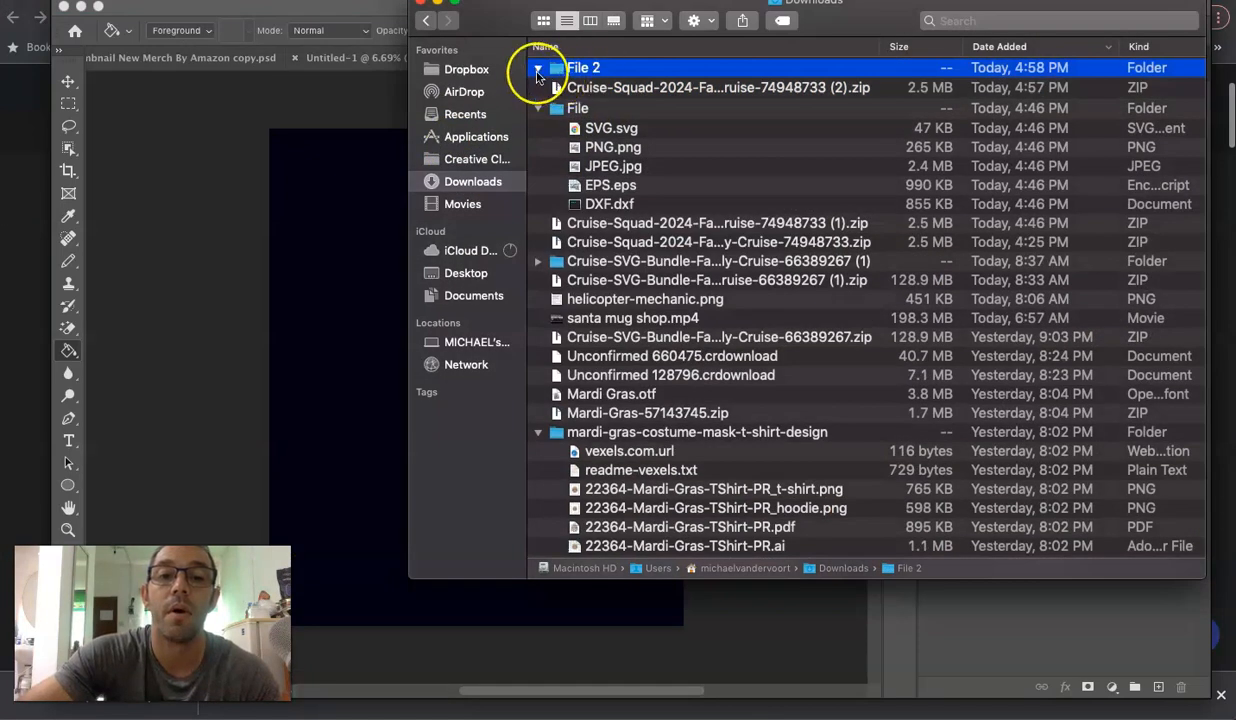
{"action": "left_click", "coordinate": [537, 68]}
{"action": "left_click_drag", "start_coordinate": [606, 106], "coordinate": [352, 291]}
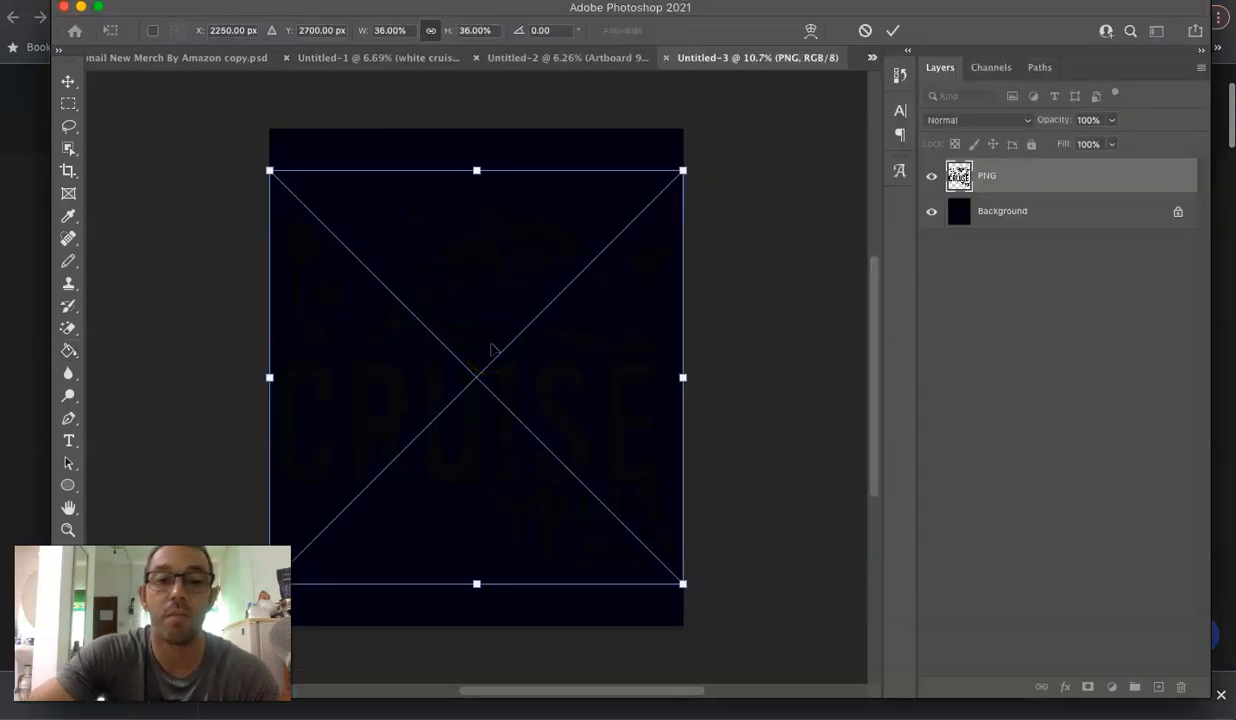
{"action": "key", "text": "Return"}
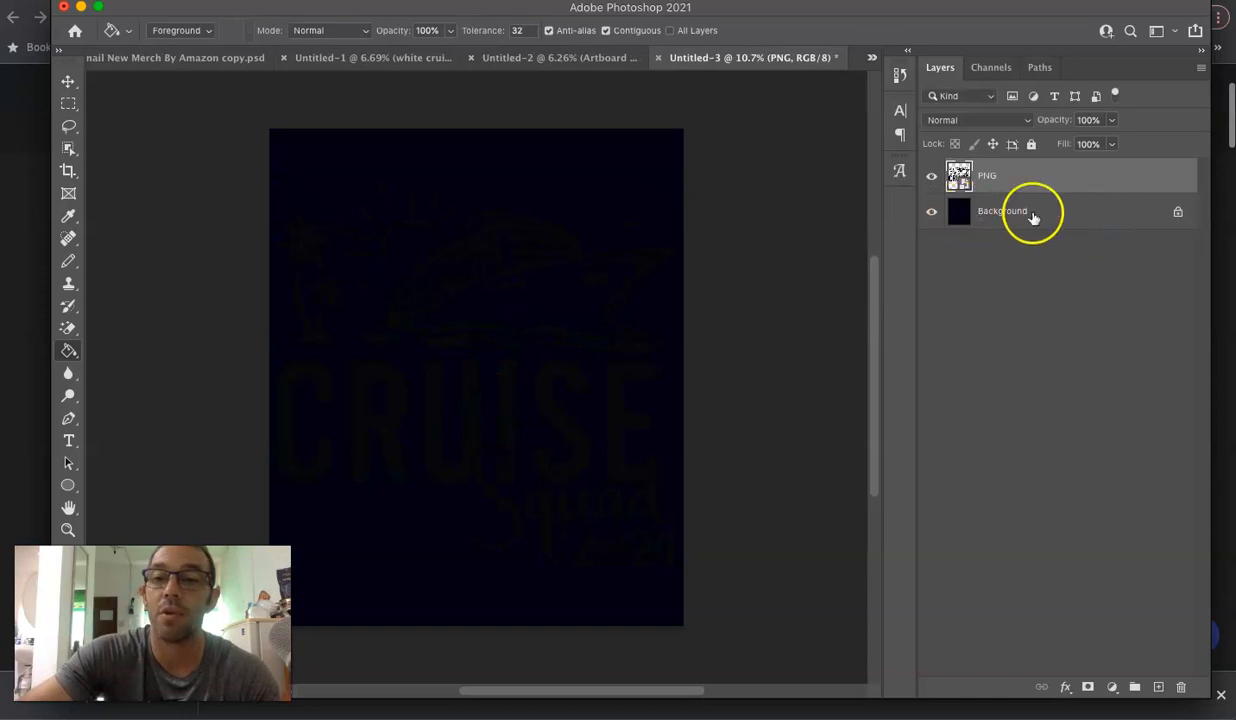
Step: Unlock and hide the dark background layer, and move the Cruise Squad design down to the canvas's lower edge
{"action": "left_click", "coordinate": [1177, 211]}
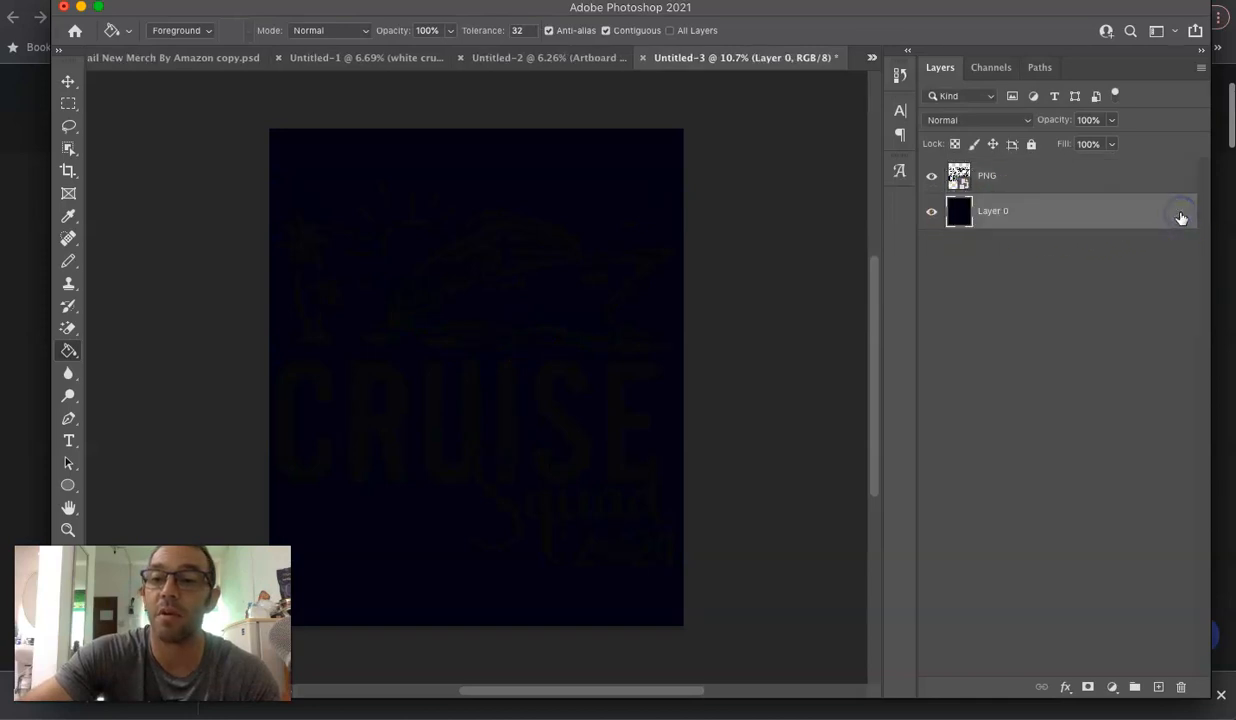
{"action": "left_click", "coordinate": [932, 214]}
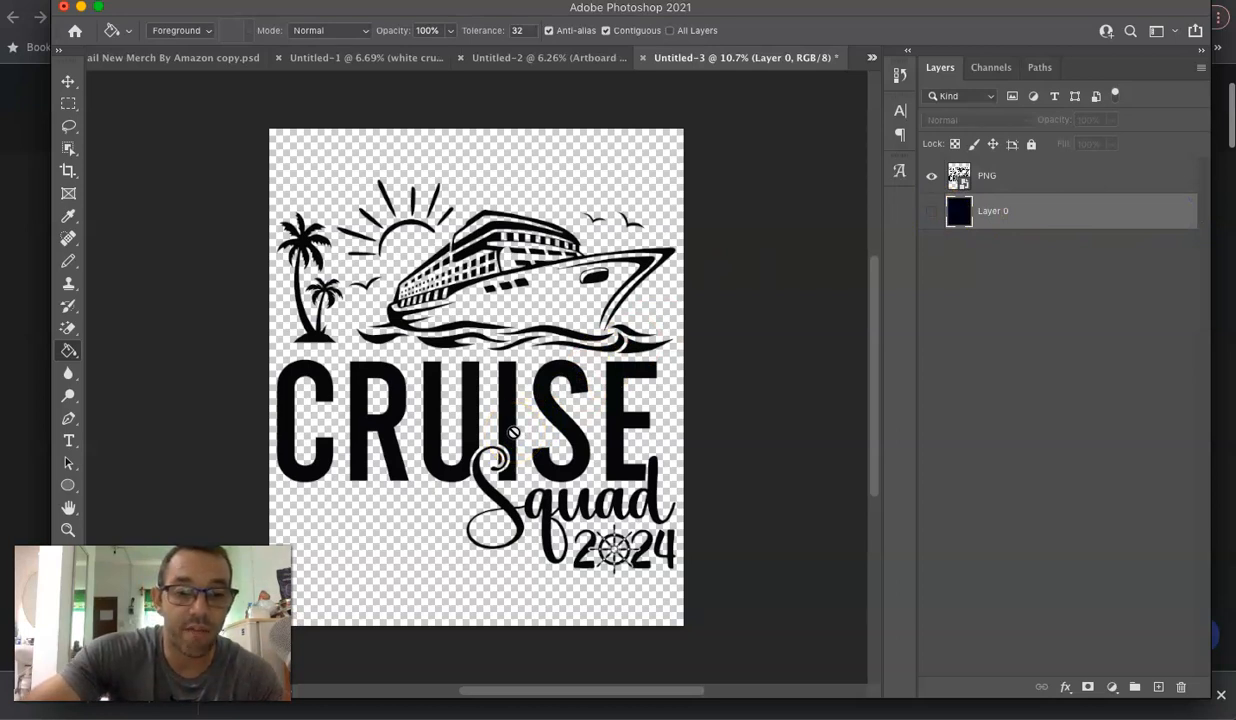
{"action": "key", "text": "v"}
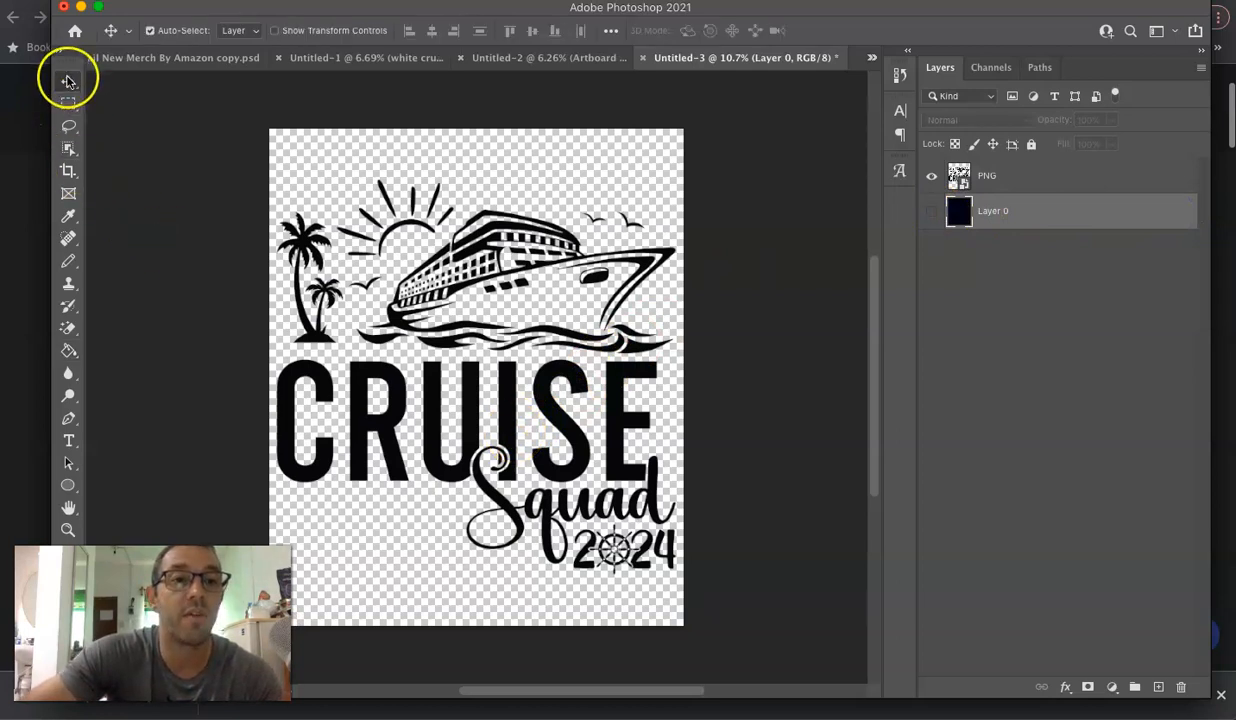
{"action": "left_click_drag", "start_coordinate": [433, 430], "coordinate": [431, 486]}
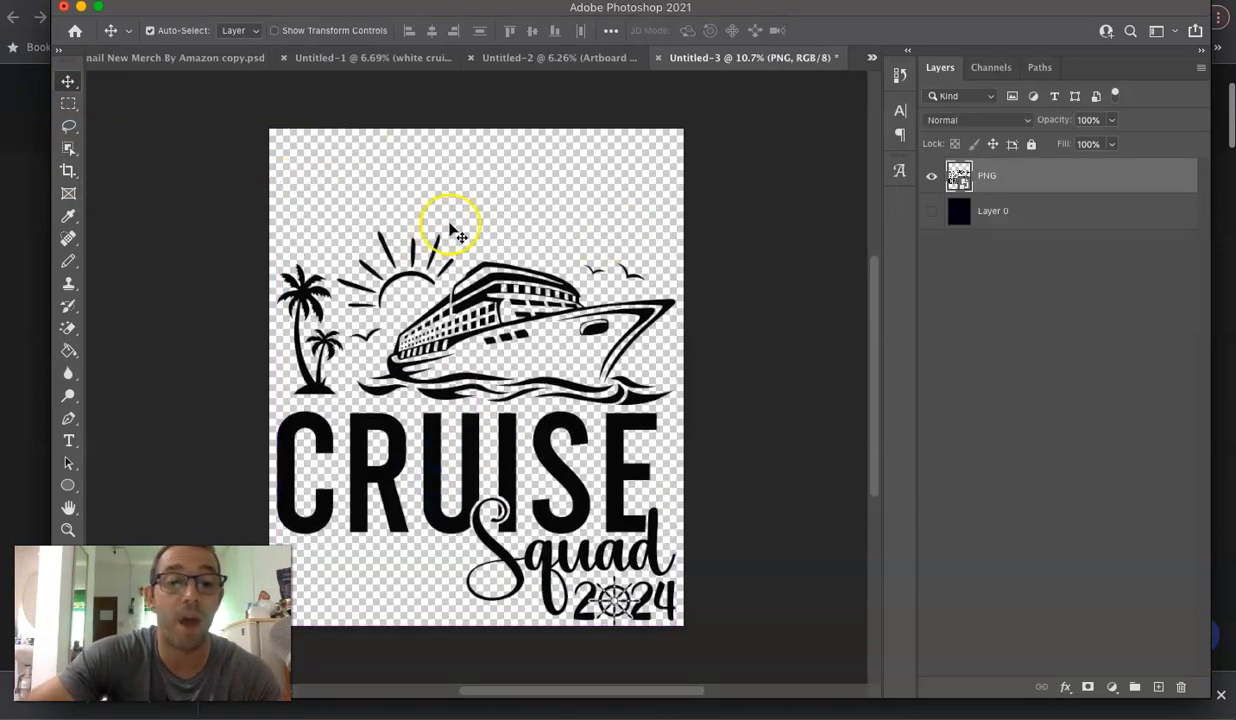
{"action": "left_click", "coordinate": [344, 193]}
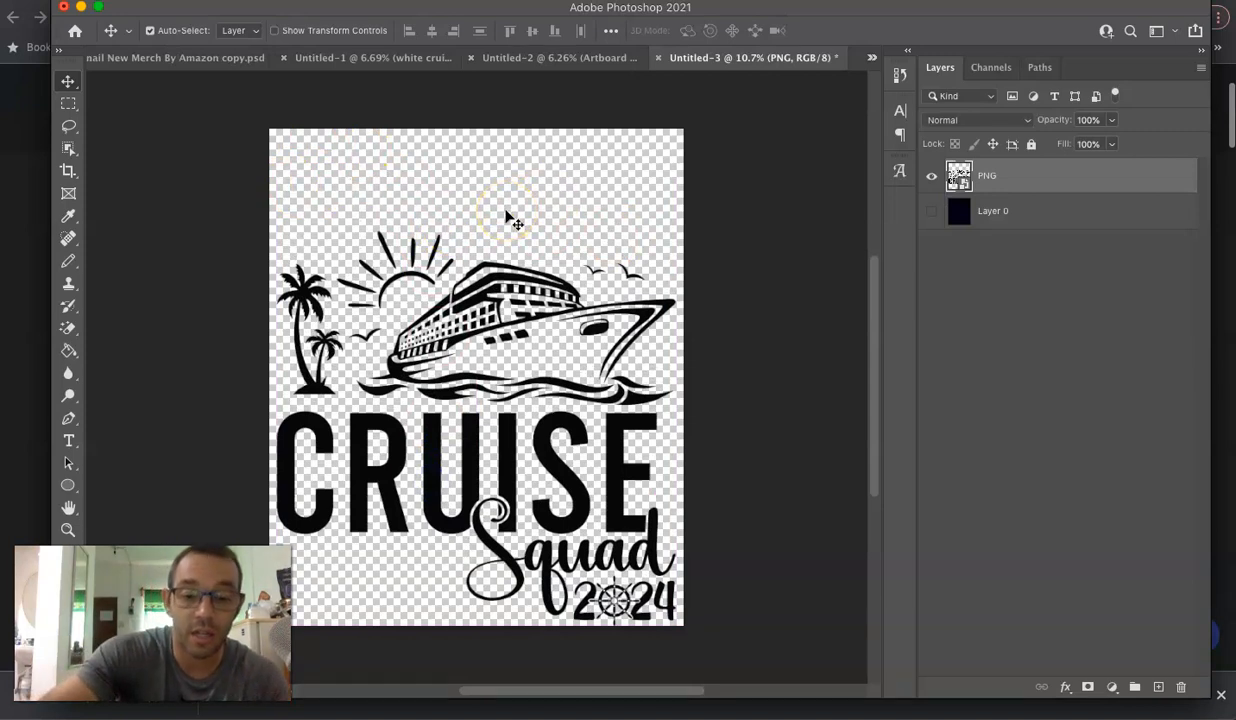
Step: Add a text layer reading "Bahamas" in Nexa Rust Sans Black in the empty space above the palm trees
{"action": "key", "text": "t"}
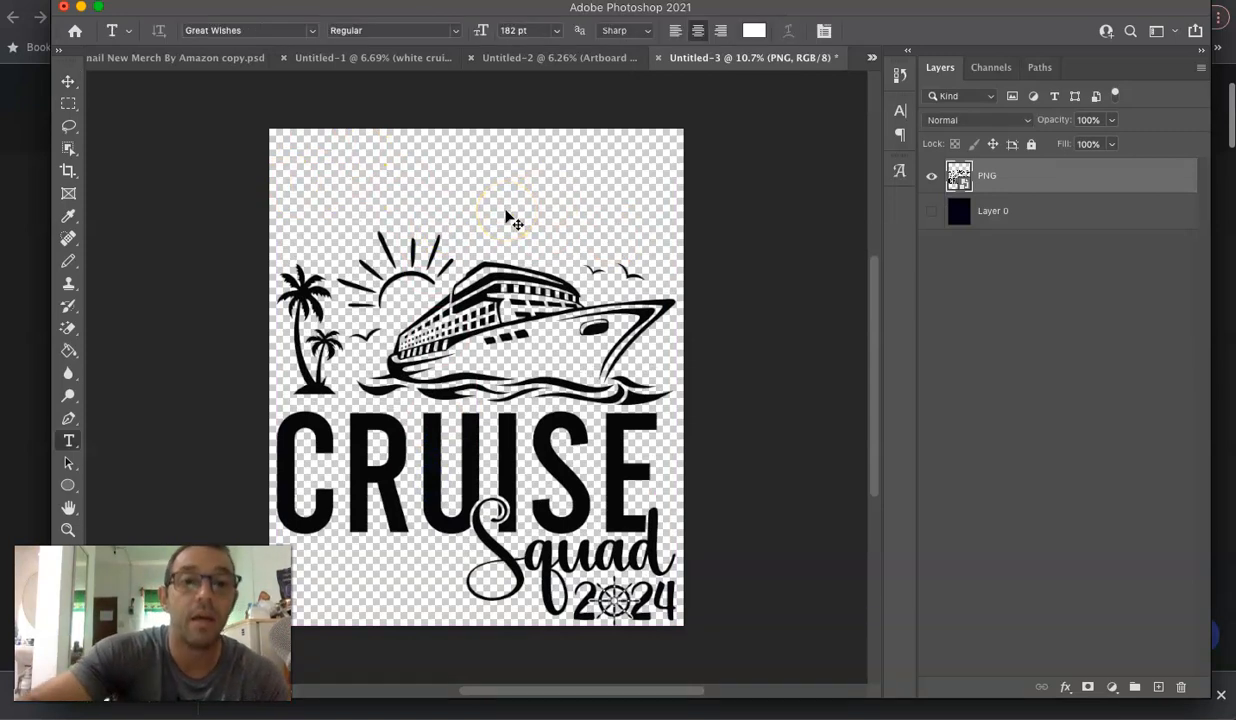
{"action": "left_click", "coordinate": [302, 182]}
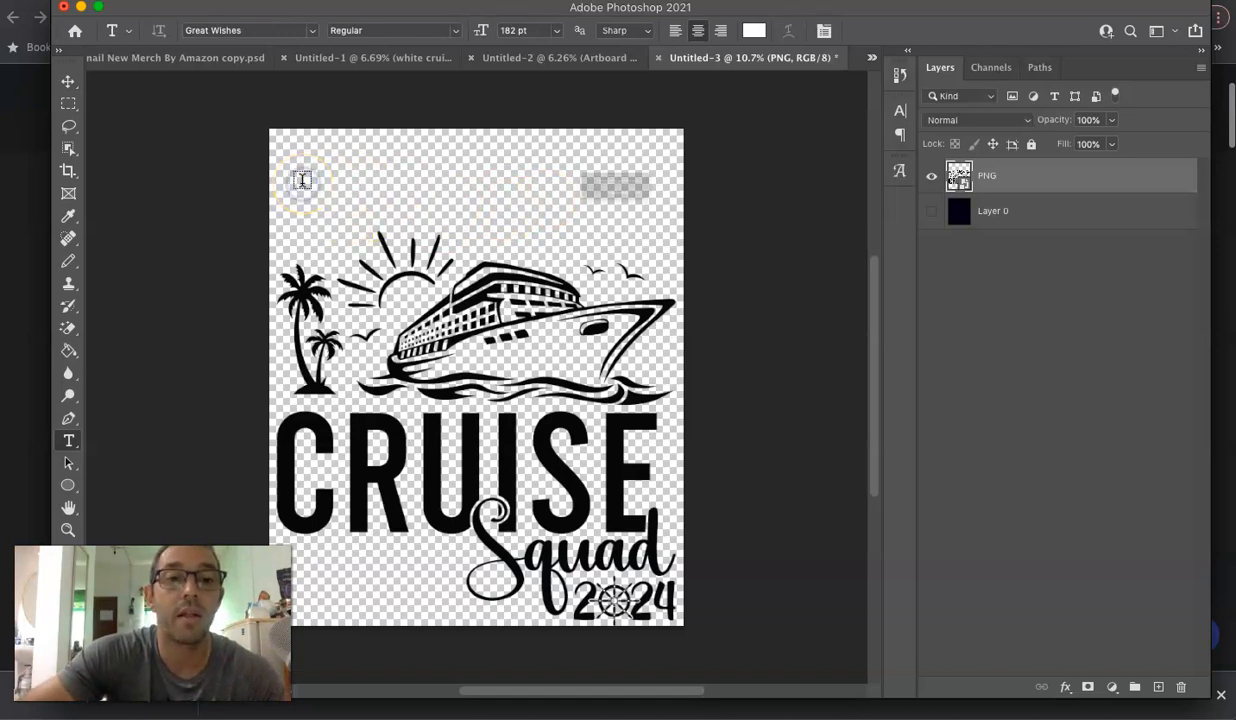
{"action": "left_click", "coordinate": [743, 226]}
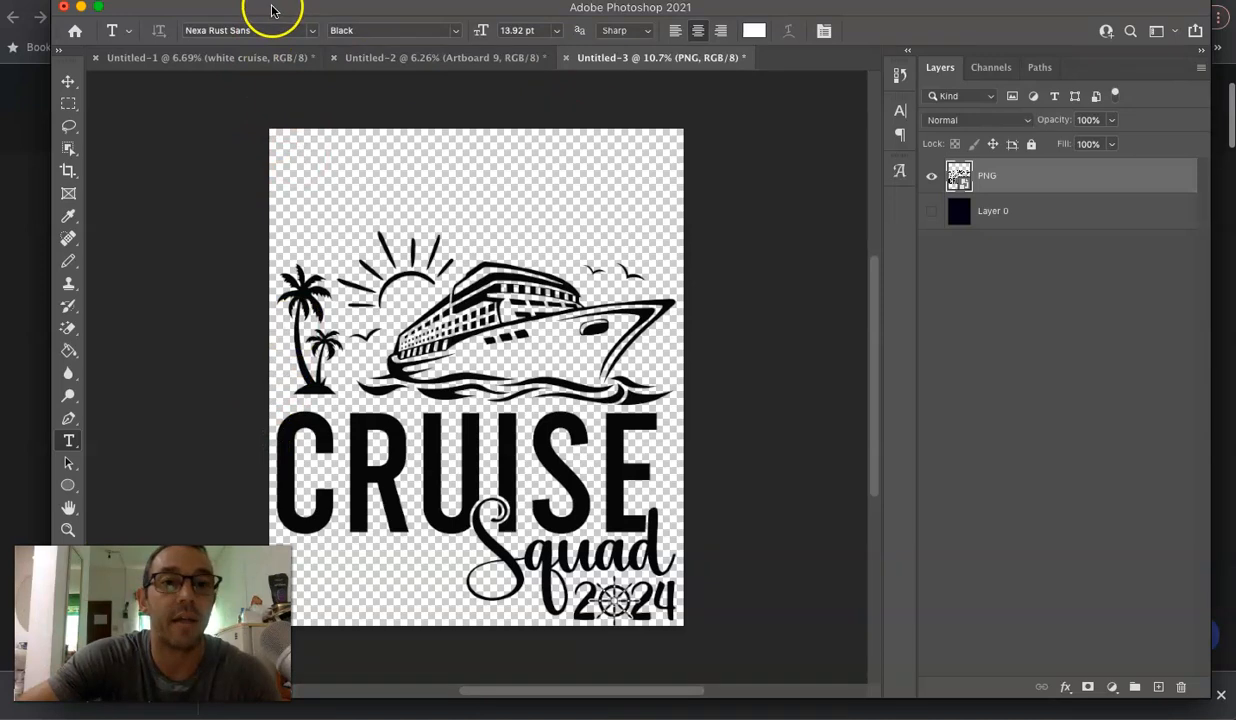
{"action": "left_click_drag", "start_coordinate": [272, 10], "coordinate": [322, 7]}
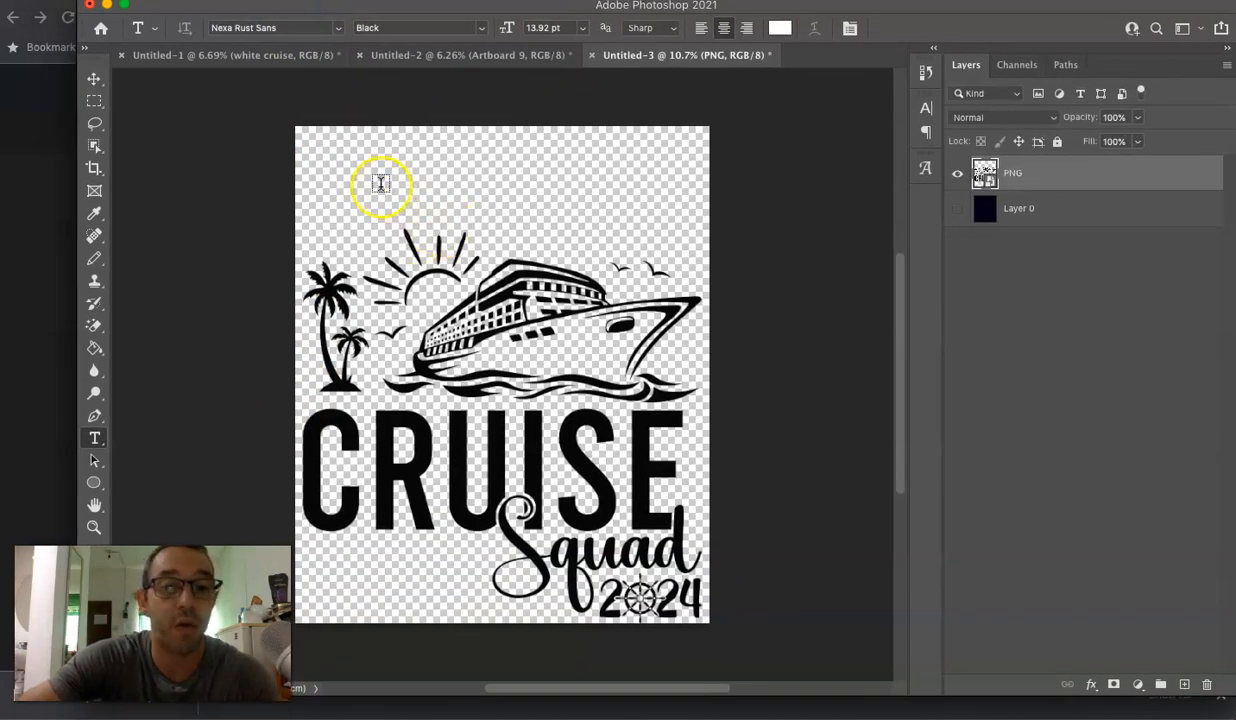
{"action": "left_click", "coordinate": [347, 188]}
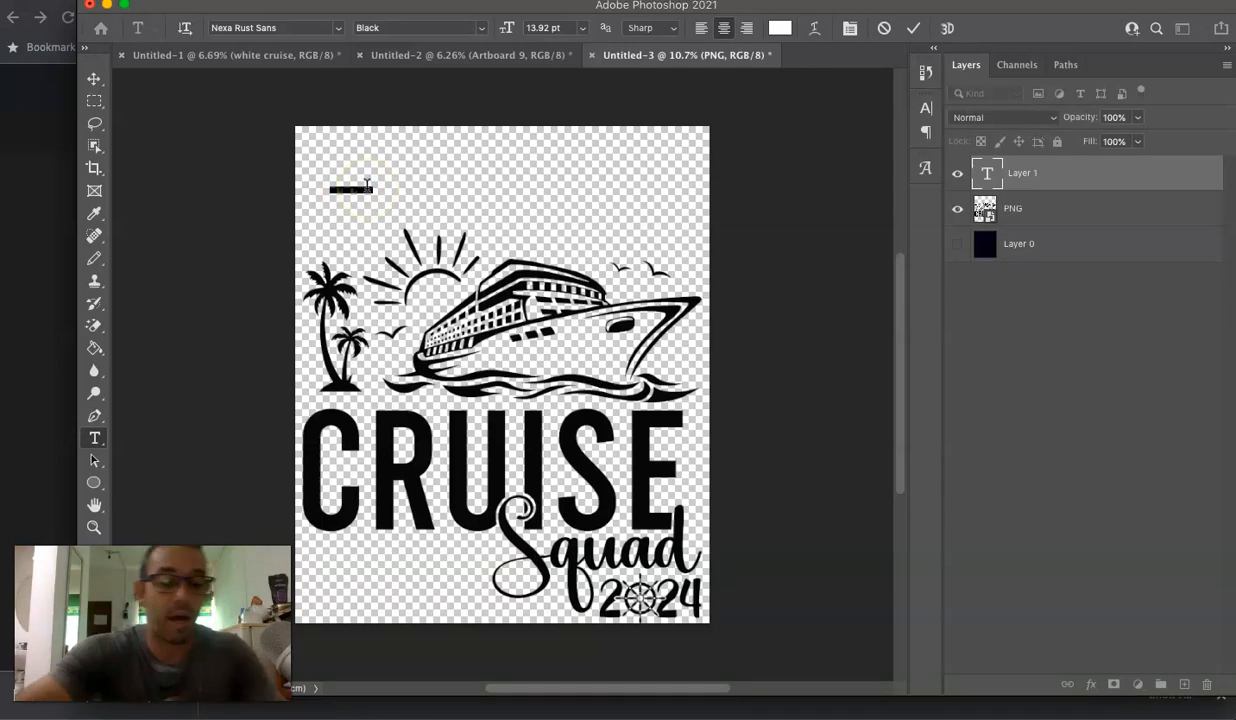
{"action": "key", "text": "BackSpace"}
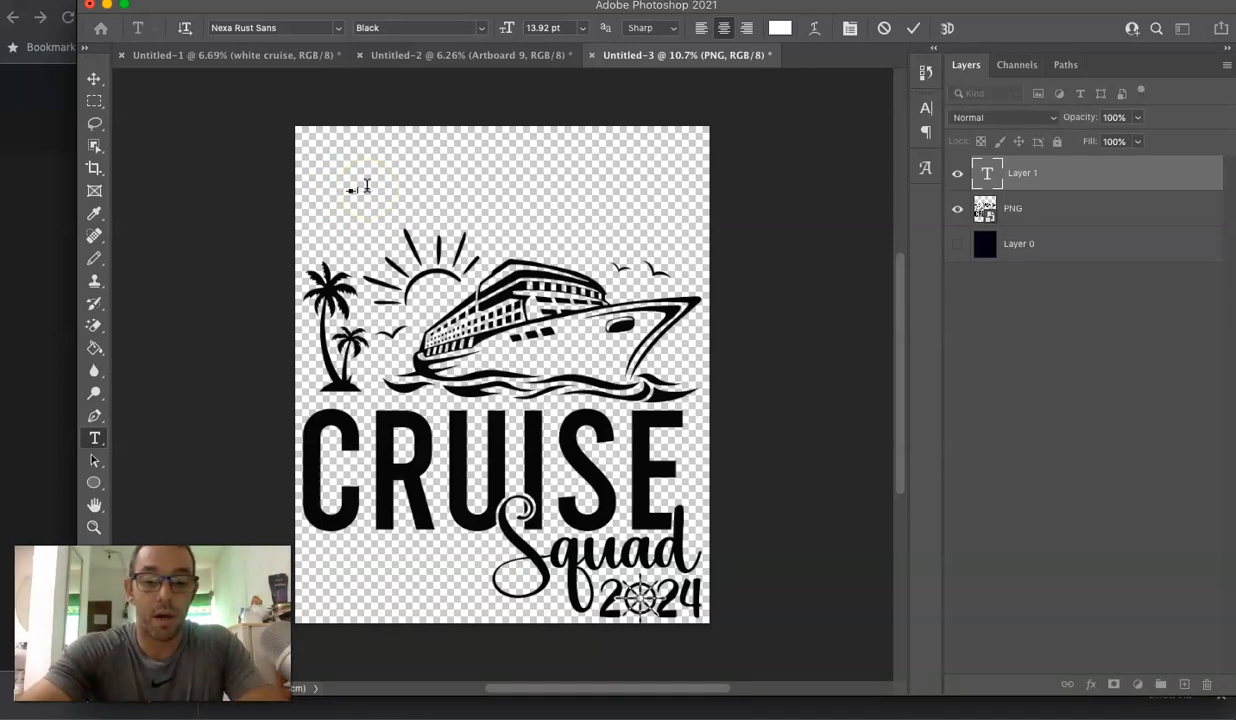
Step: Set the Bahamas text to 153 pt in near-black (RGB 0, 0, 15) and centre it above the ship
{"action": "key", "text": "super+a"}
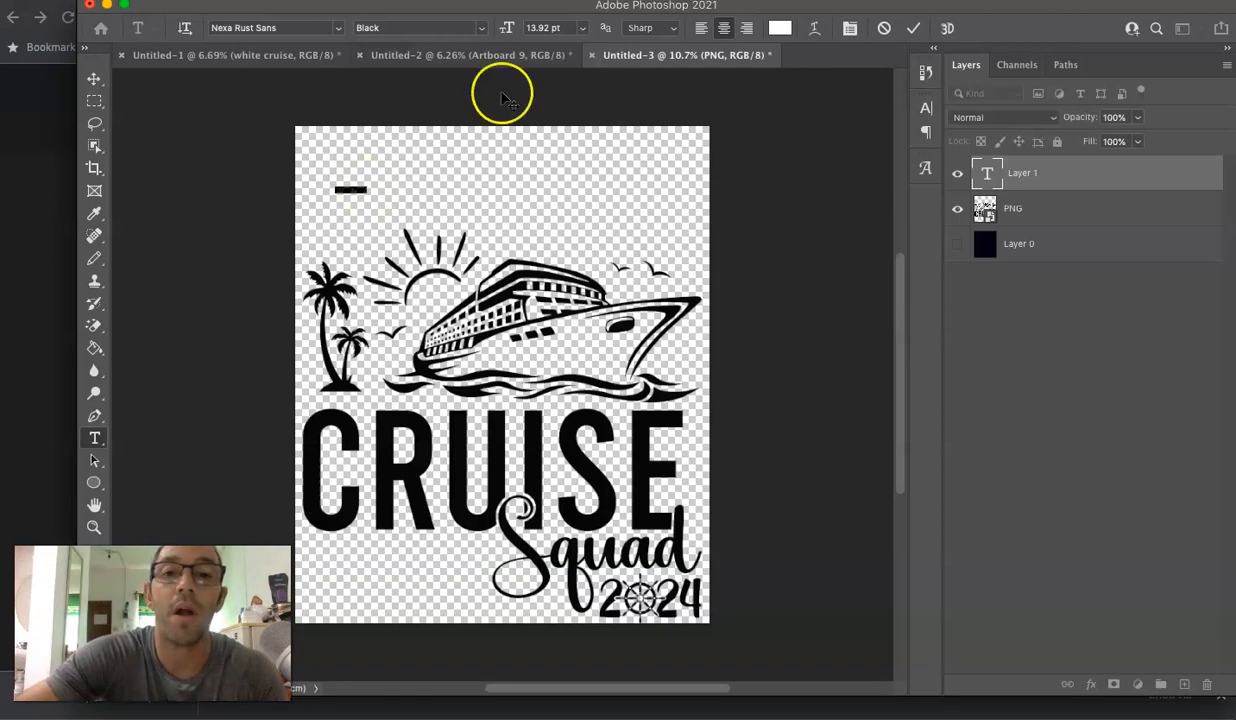
{"action": "left_click_drag", "start_coordinate": [506, 28], "coordinate": [622, 38]}
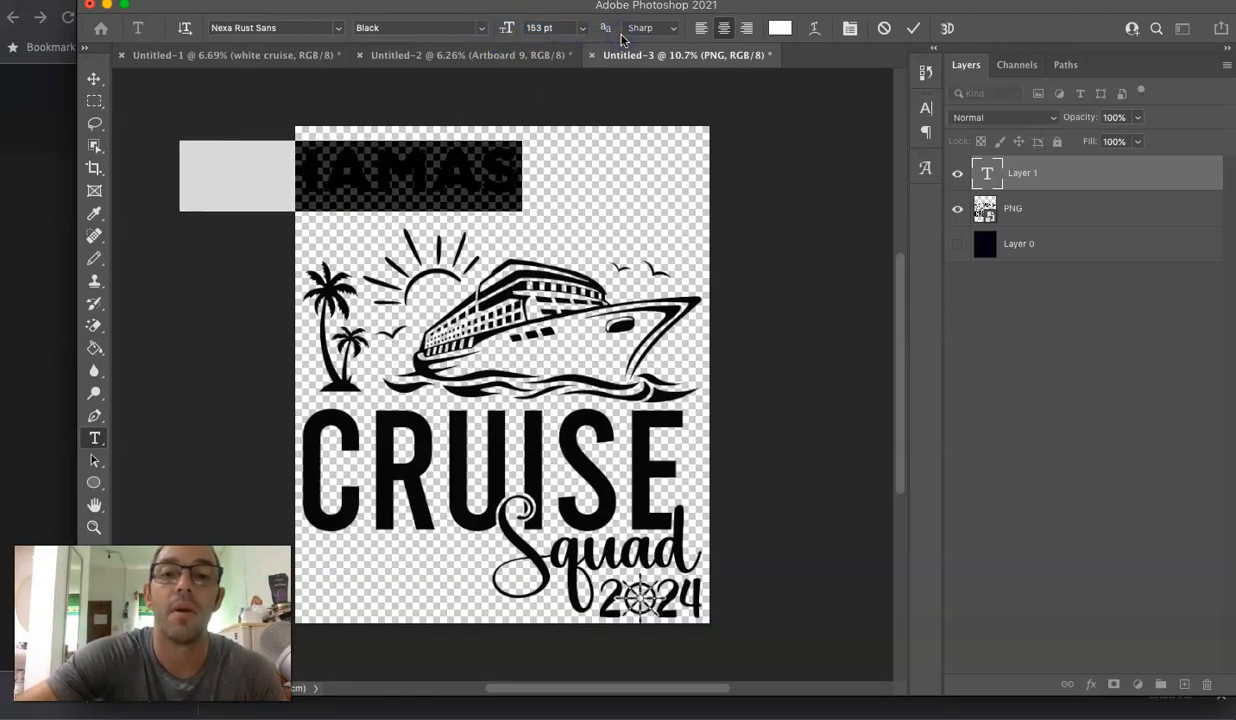
{"action": "left_click", "coordinate": [780, 28]}
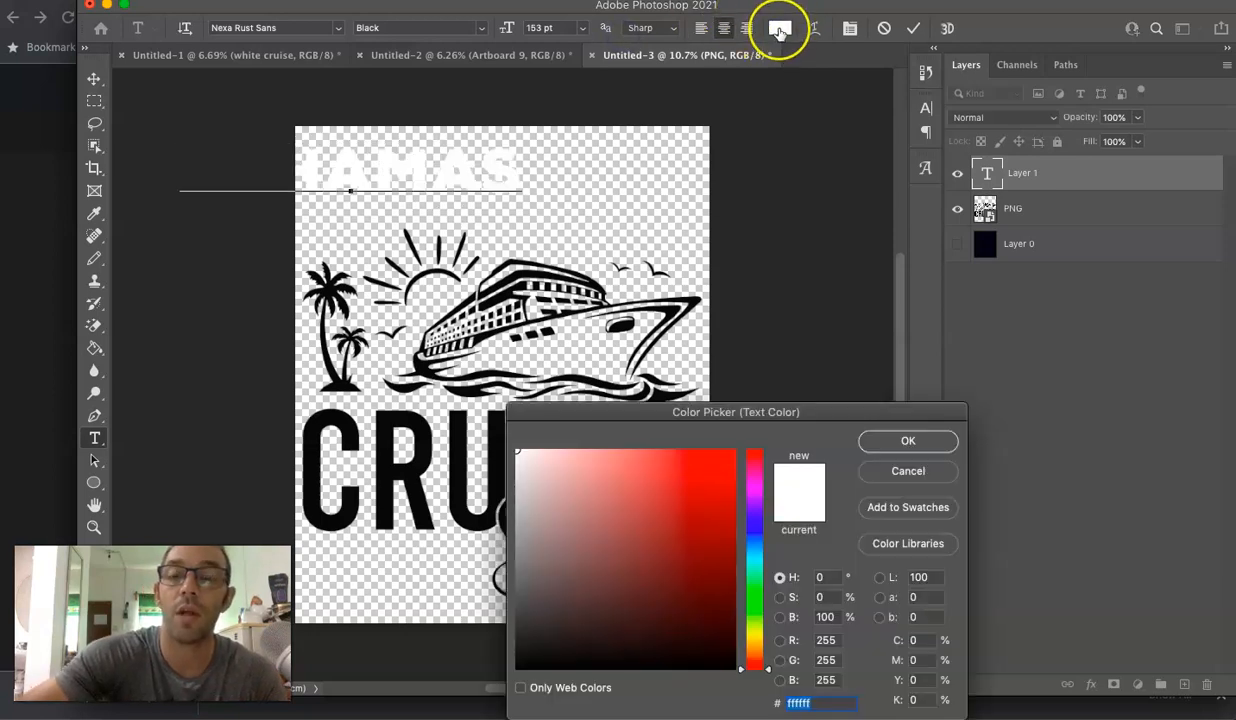
{"action": "type", "text": "f"}
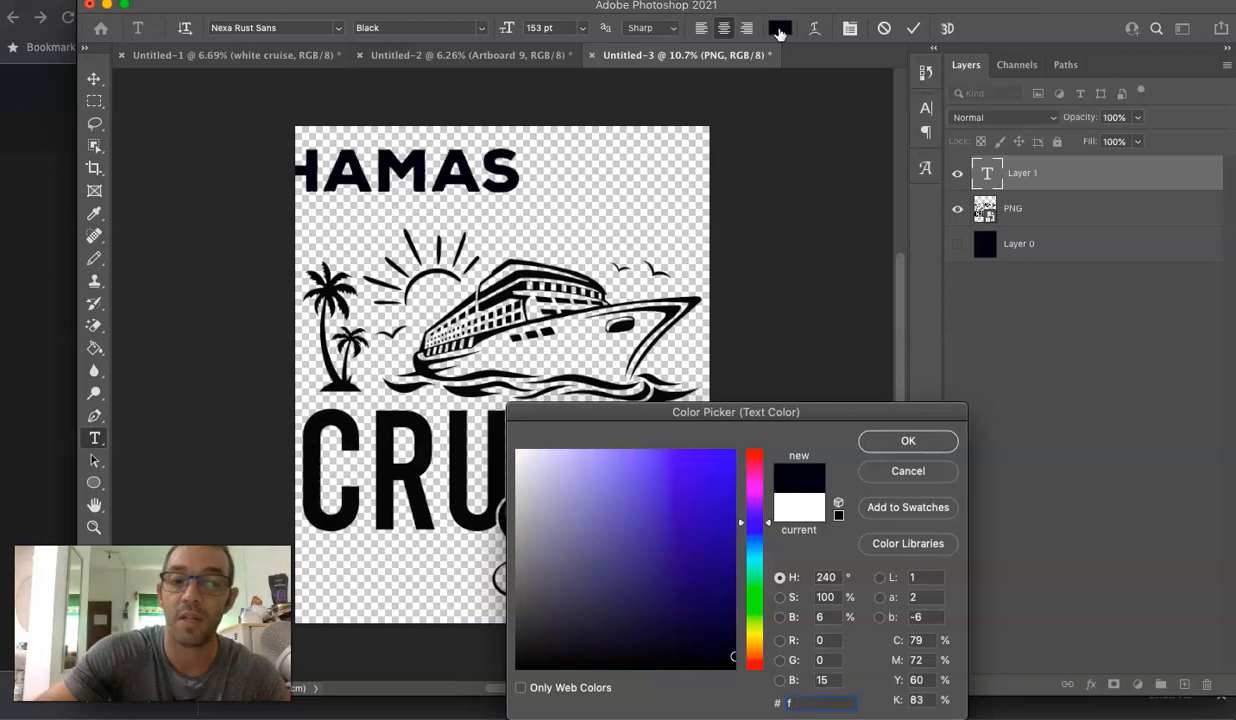
{"action": "key", "text": "Return"}
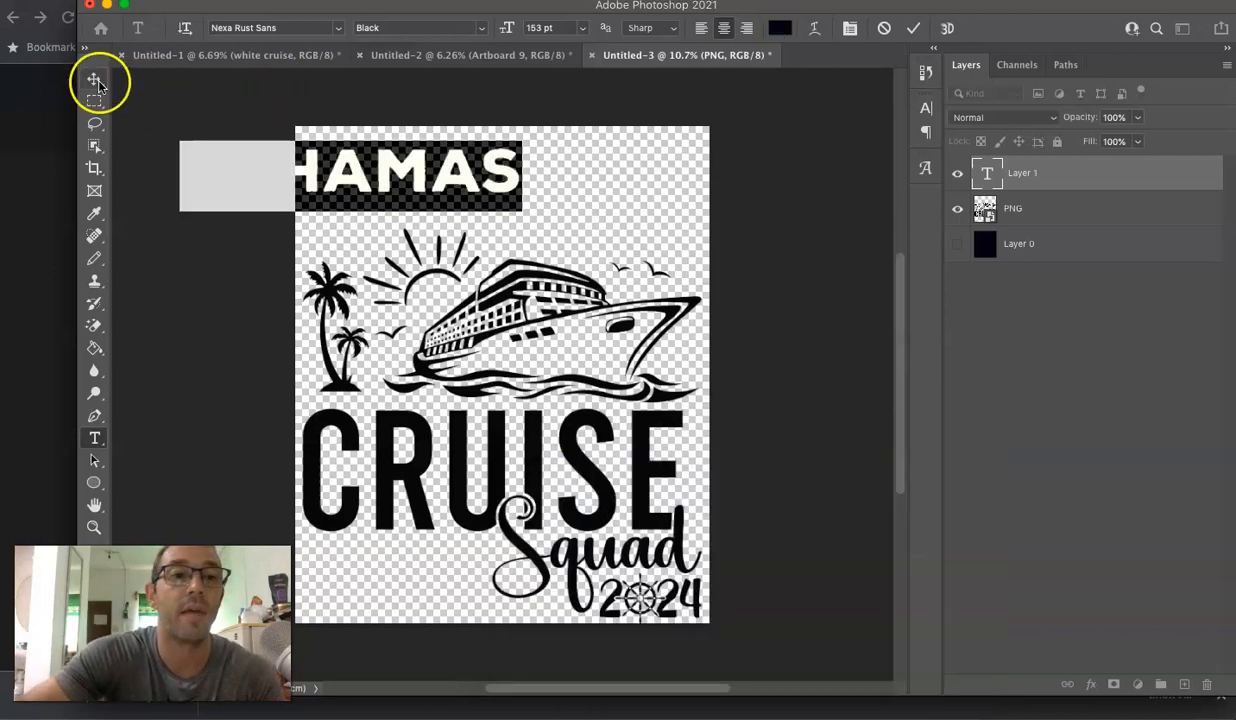
{"action": "left_click", "coordinate": [95, 80]}
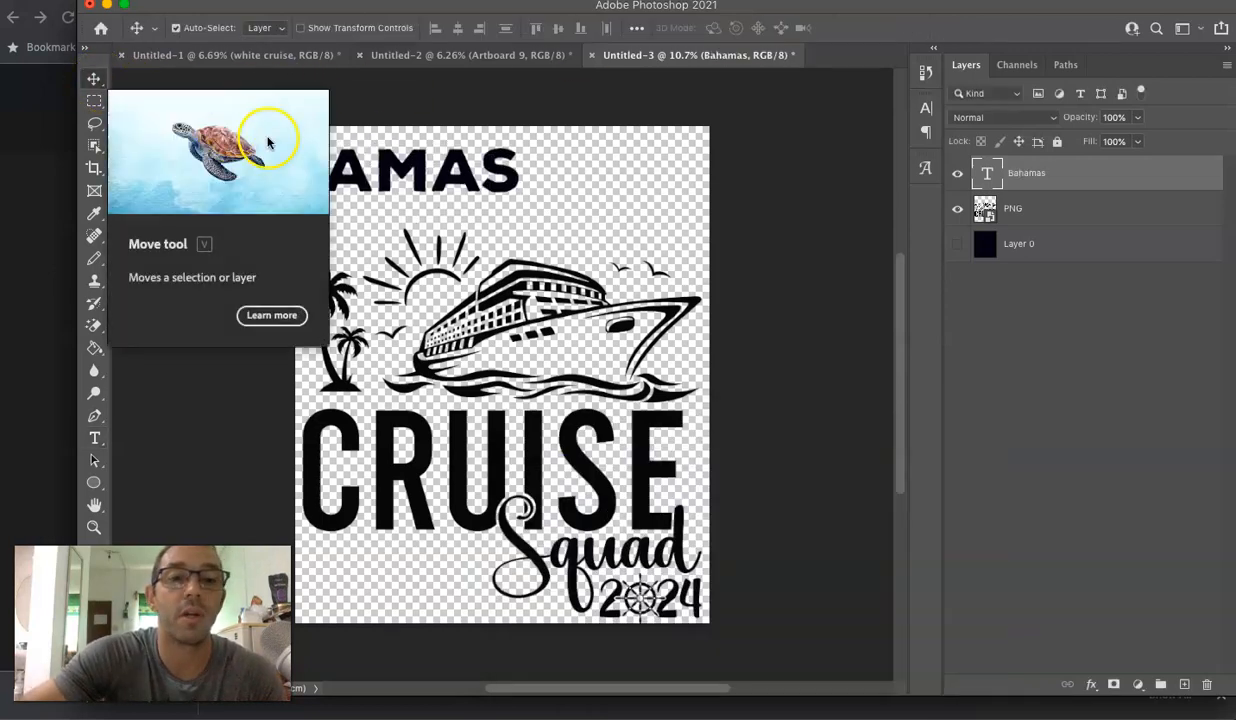
{"action": "left_click_drag", "start_coordinate": [400, 165], "coordinate": [547, 169]}
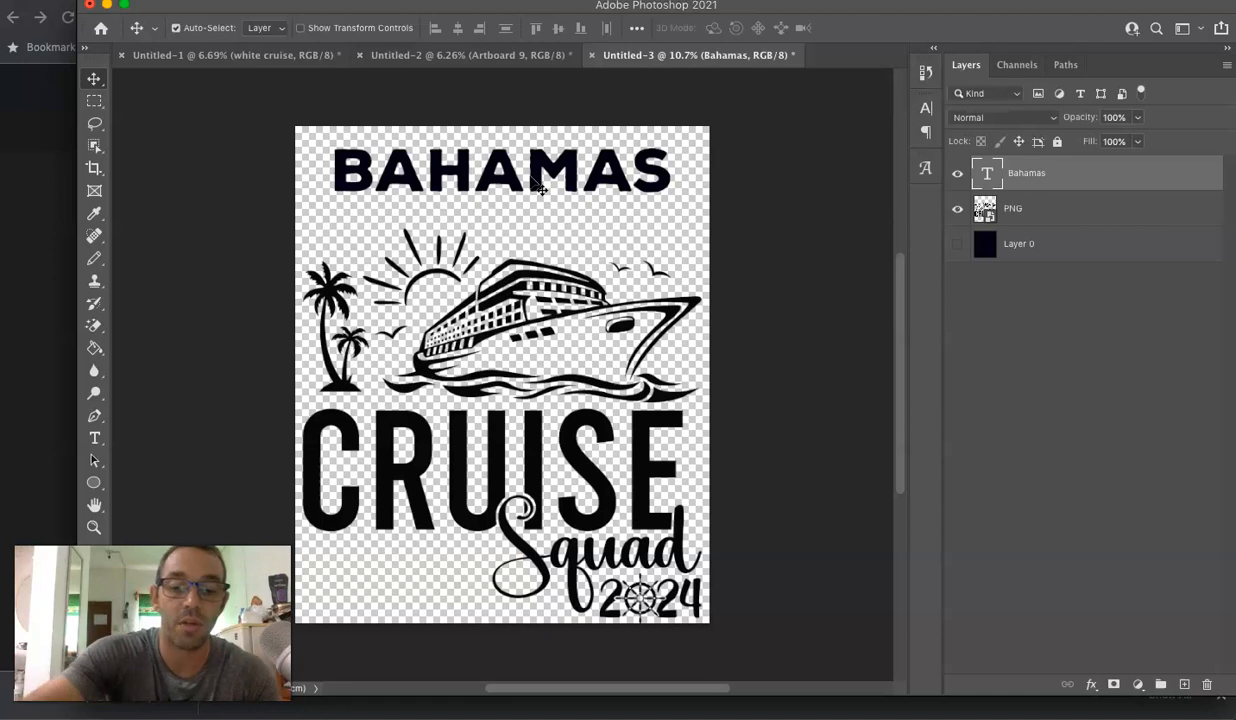
Step: Change the Bahamas text to the Great Wishes font at 224 pt and lower it into the canvas above the ship
{"action": "key", "text": "t"}
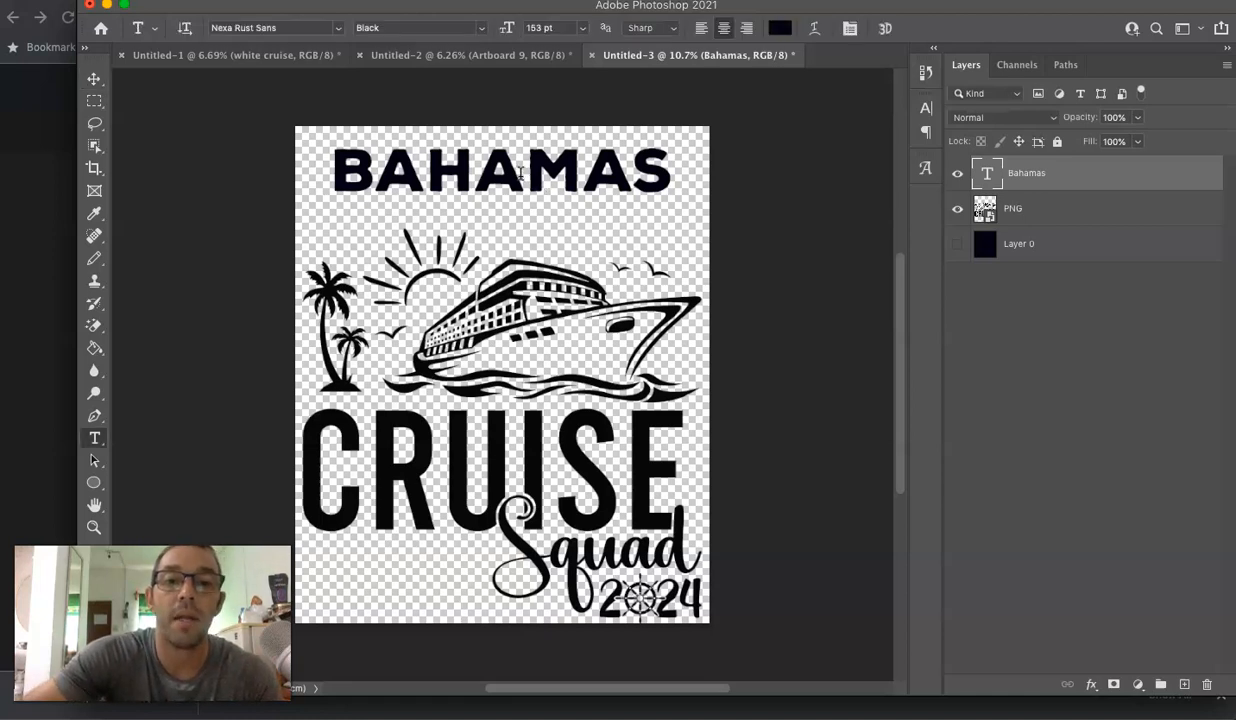
{"action": "left_click", "coordinate": [520, 172]}
{"action": "key", "text": "ctrl+a"}
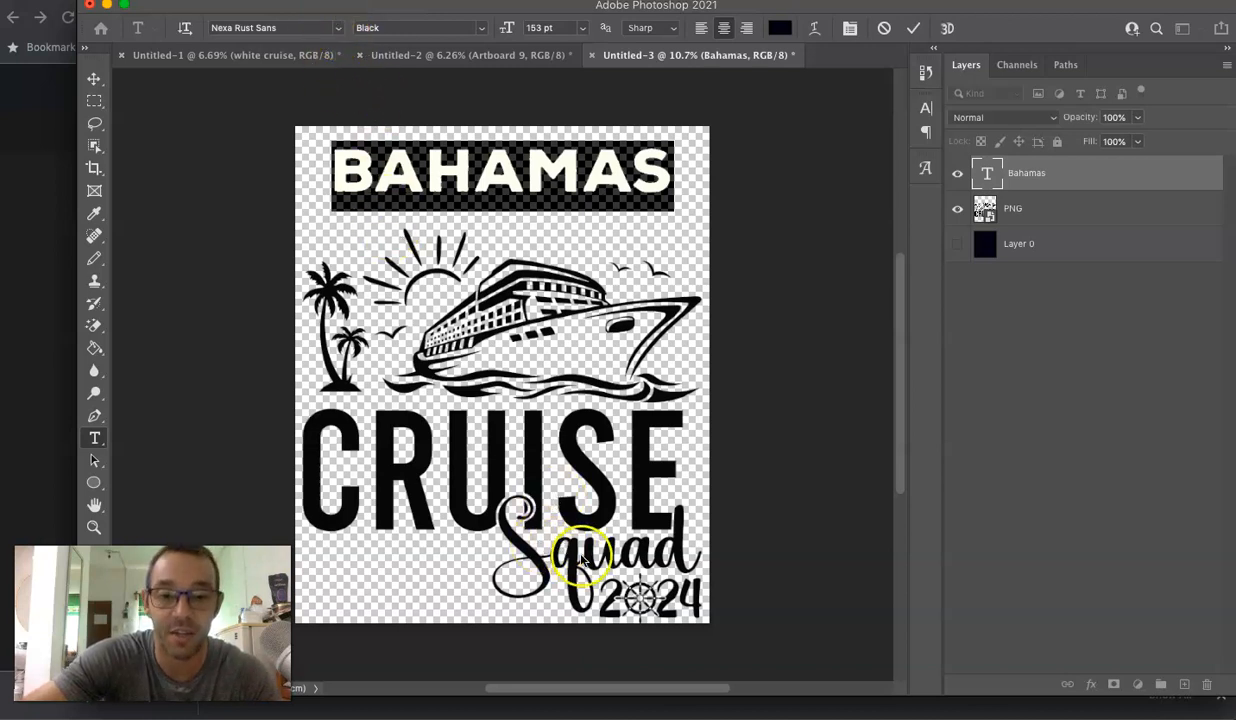
{"action": "left_click", "coordinate": [337, 28]}
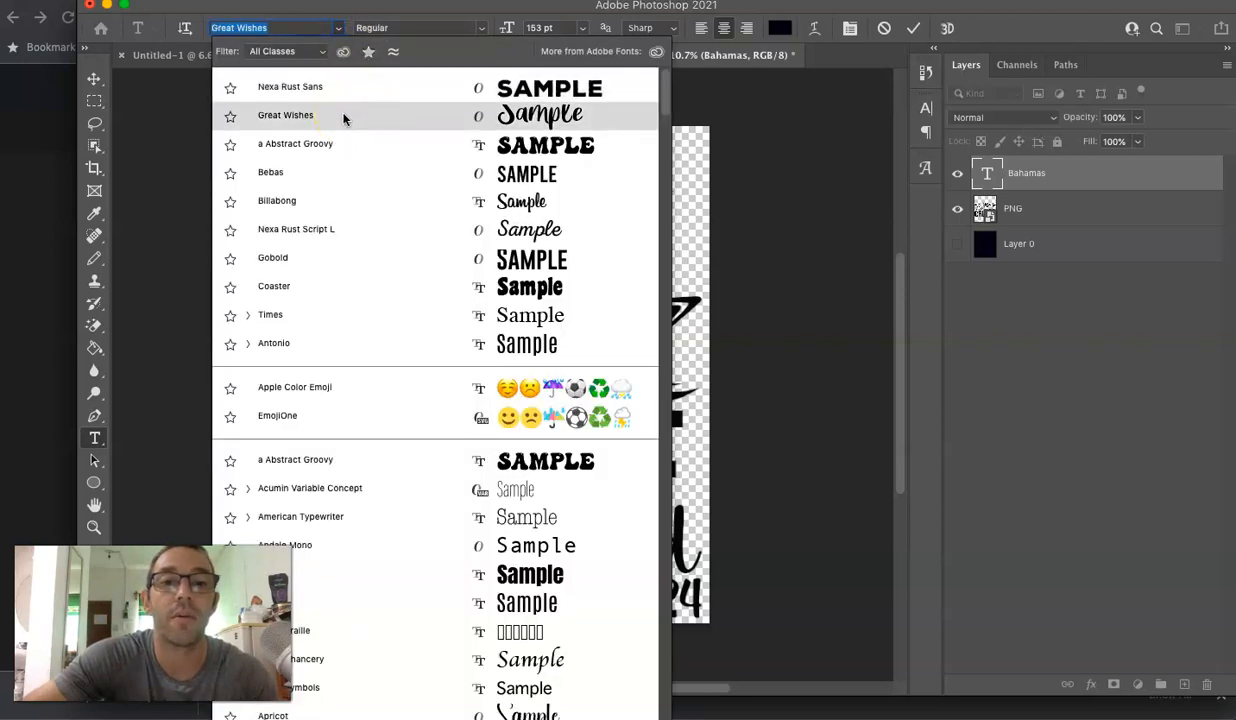
{"action": "left_click", "coordinate": [343, 119]}
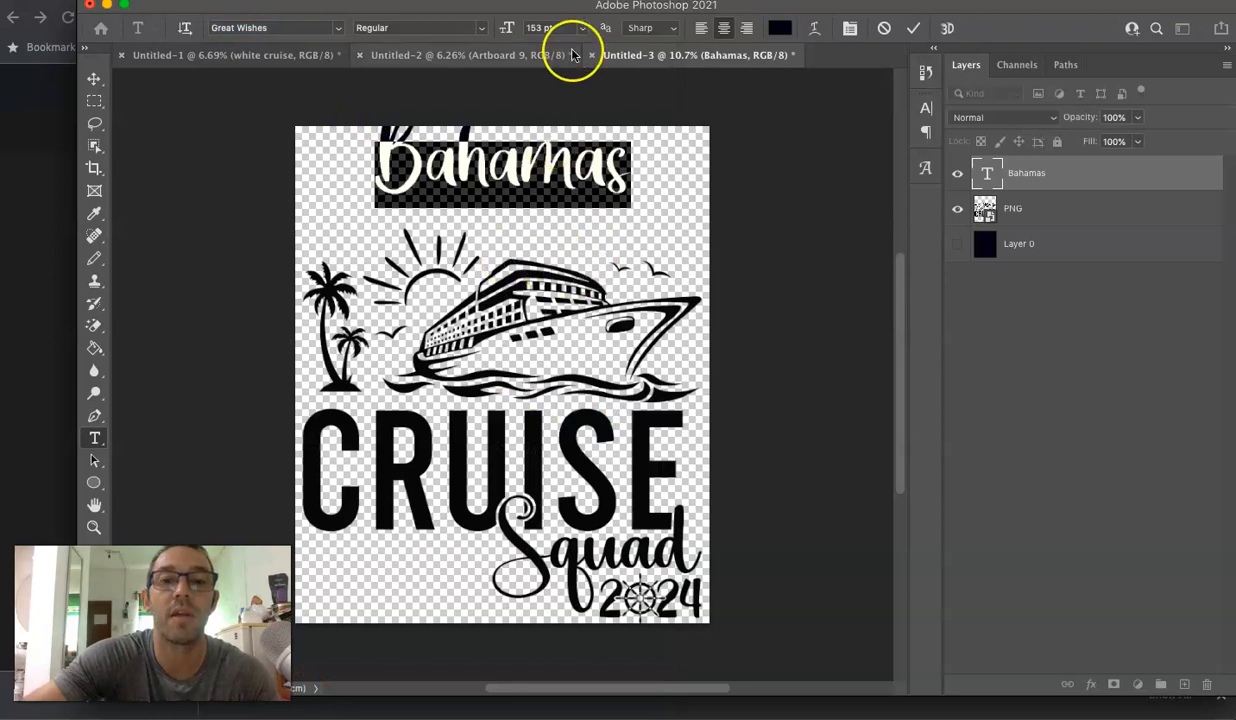
{"action": "left_click_drag", "start_coordinate": [505, 30], "coordinate": [563, 35]}
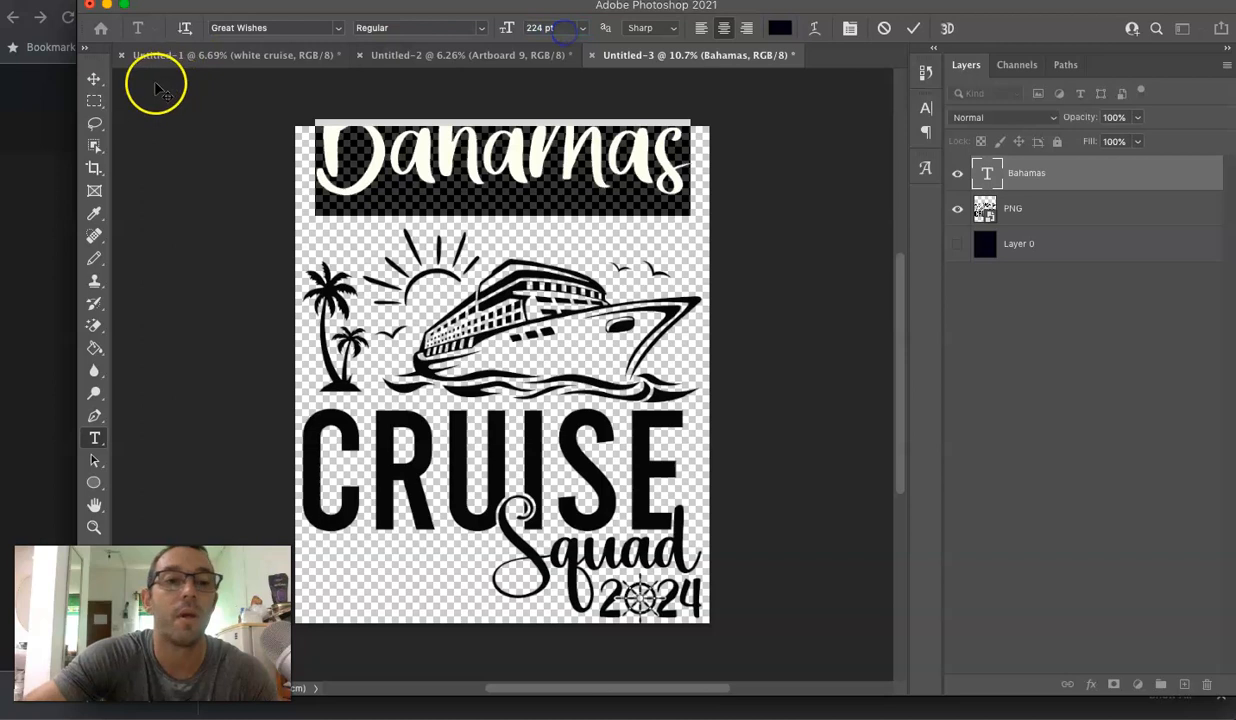
{"action": "left_click", "coordinate": [94, 78]}
{"action": "left_click_drag", "start_coordinate": [338, 183], "coordinate": [372, 226]}
Step: Reduce the Bahamas text to 208 pt and move it slightly up, clear of the sun rays
{"action": "key", "text": "t"}
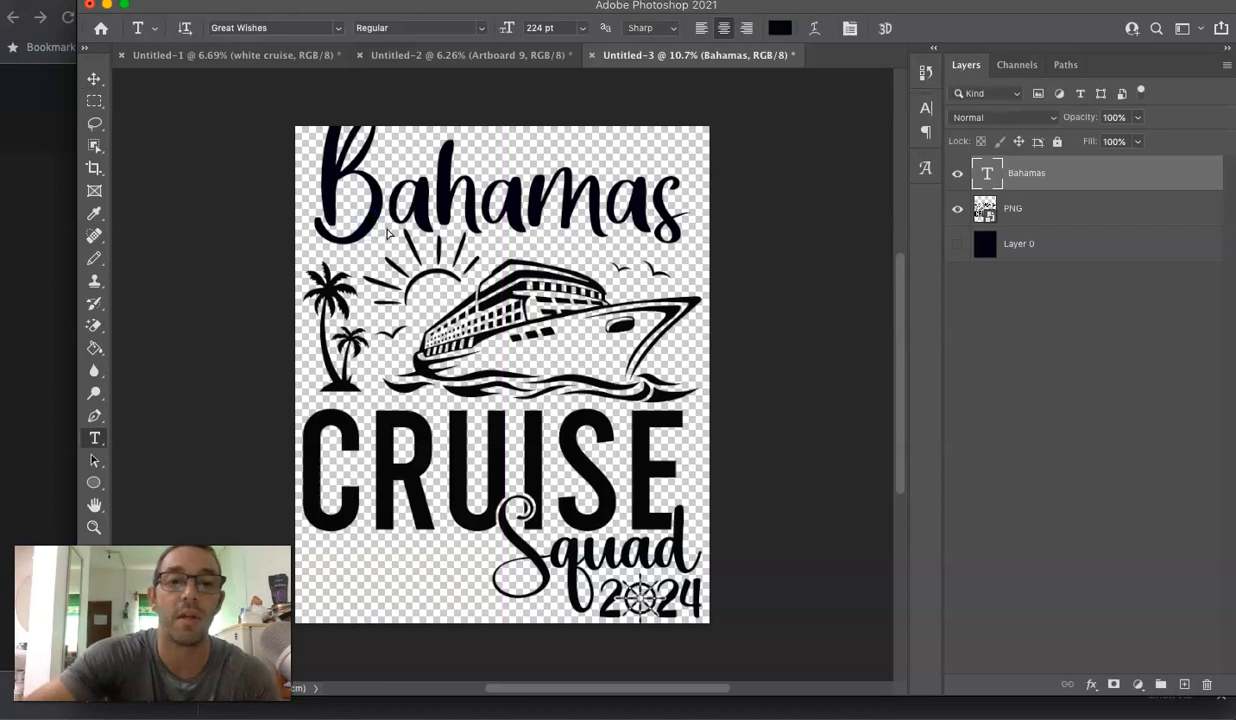
{"action": "double_click", "coordinate": [405, 215]}
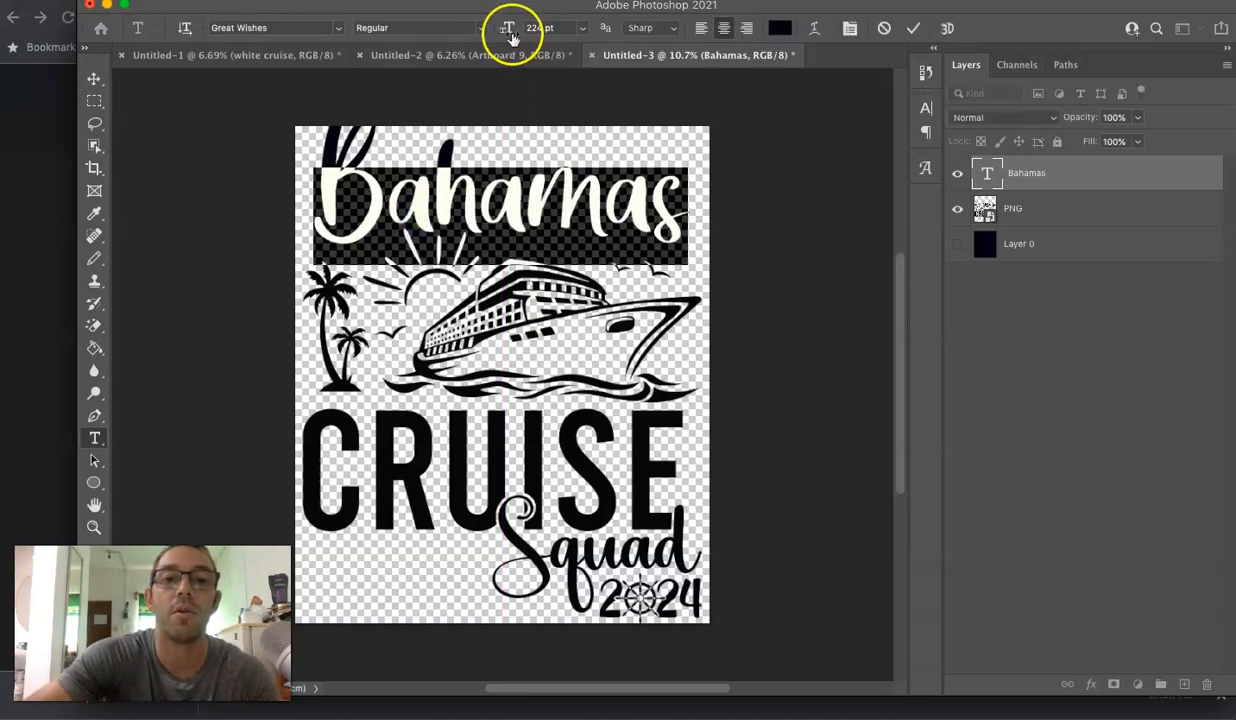
{"action": "left_click_drag", "start_coordinate": [510, 36], "coordinate": [496, 39]}
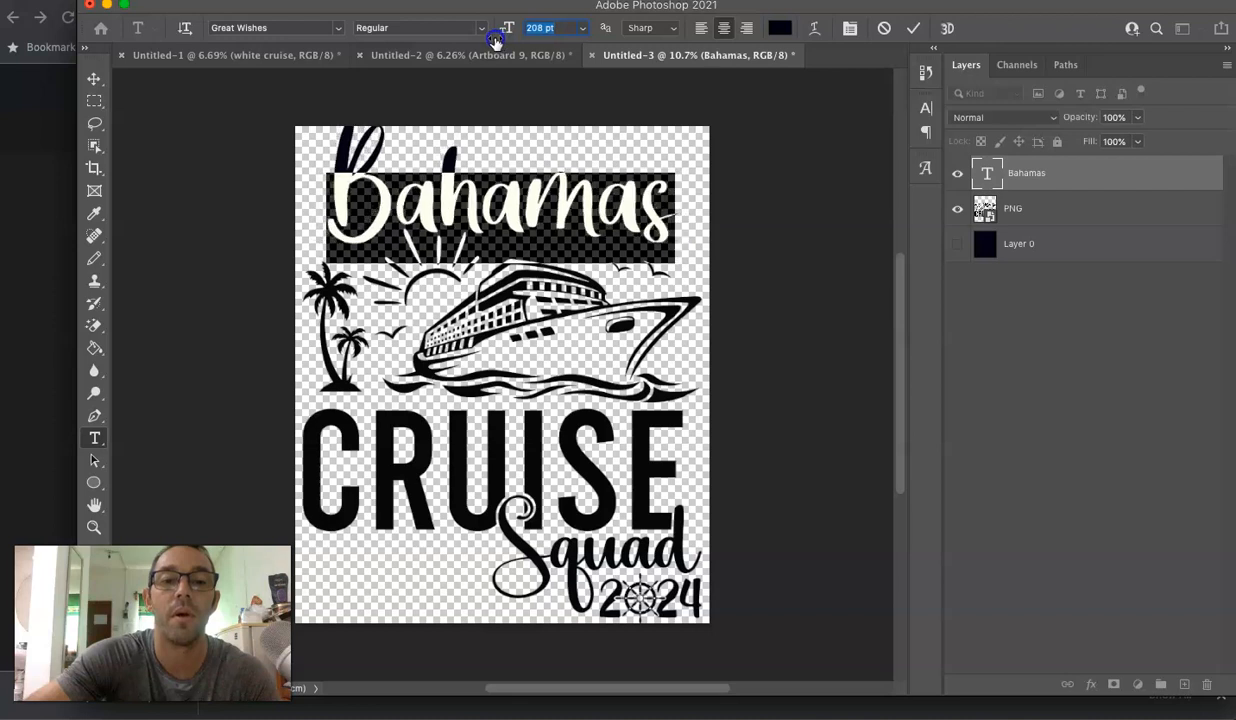
{"action": "left_click", "coordinate": [93, 80]}
{"action": "left_click_drag", "start_coordinate": [483, 199], "coordinate": [478, 196]}
Step: Change the font of the Bahamas text to Apricot Regular
{"action": "double_click", "coordinate": [478, 195]}
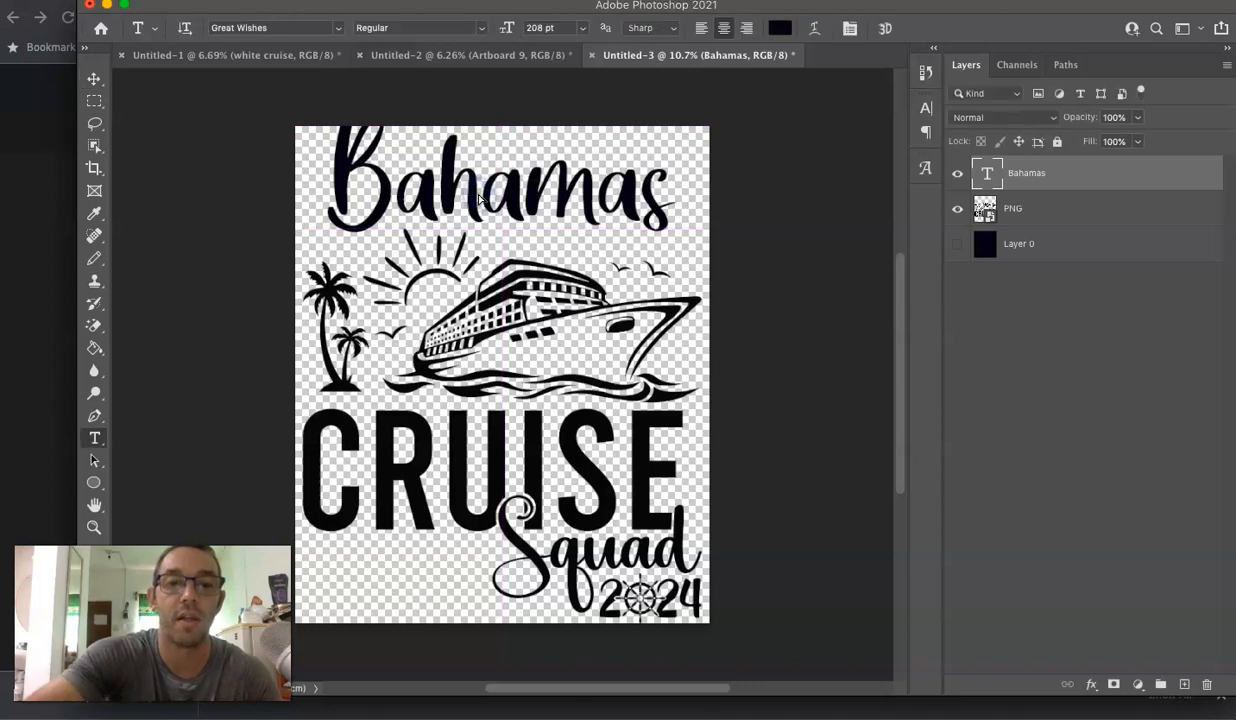
{"action": "left_click", "coordinate": [337, 29]}
{"action": "type", "text": "apr"}
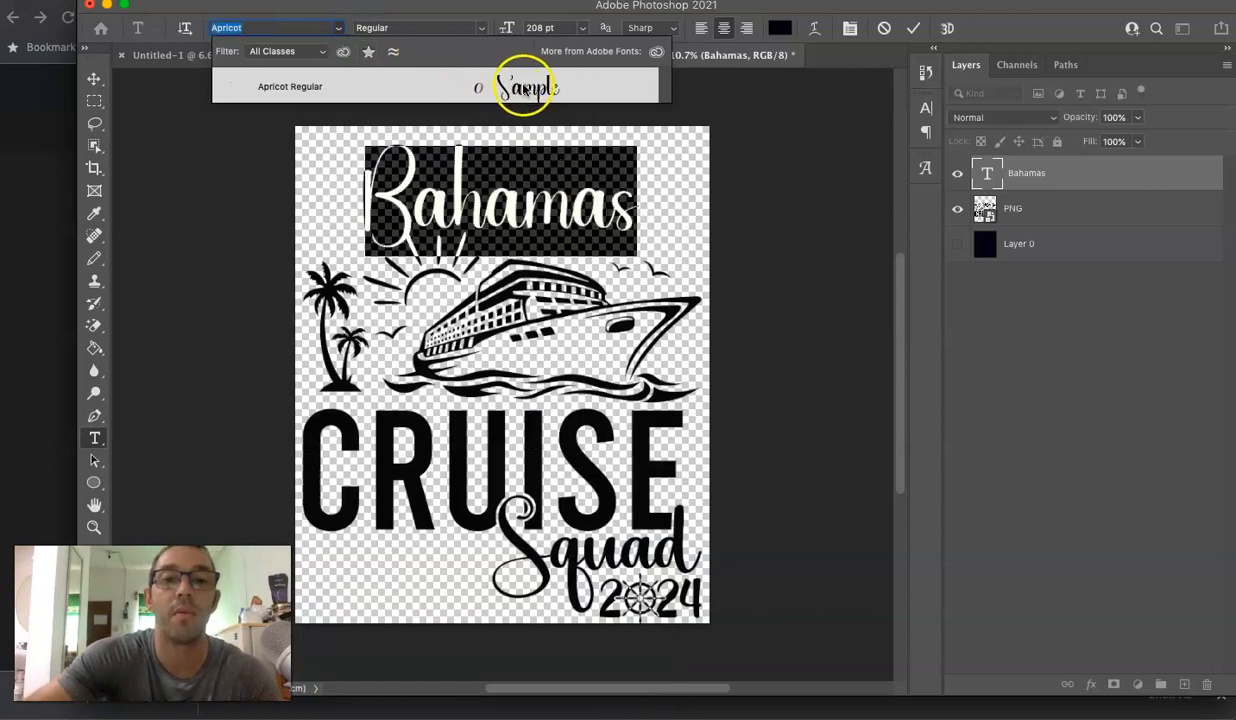
{"action": "left_click", "coordinate": [524, 88]}
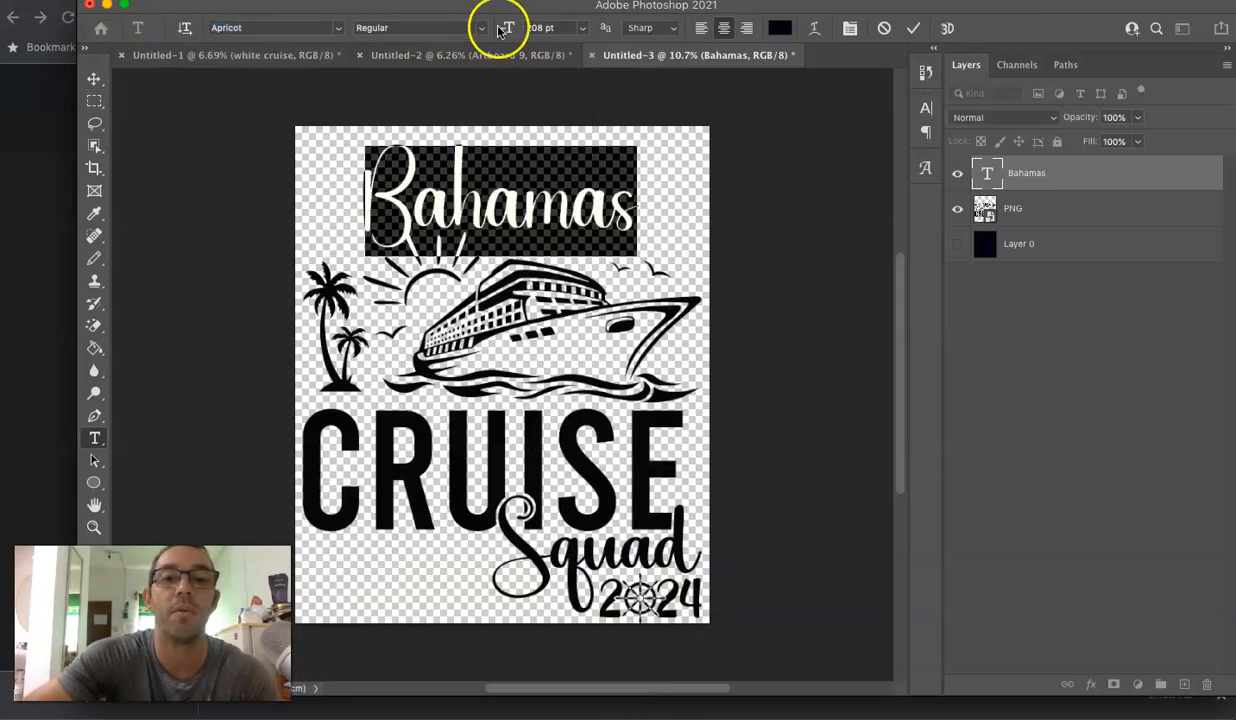
Step: Enlarge the Bahamas text to 263 pt and commit the change
{"action": "left_click", "coordinate": [534, 30]}
{"action": "left_click_drag", "start_coordinate": [534, 33], "coordinate": [549, 37]}
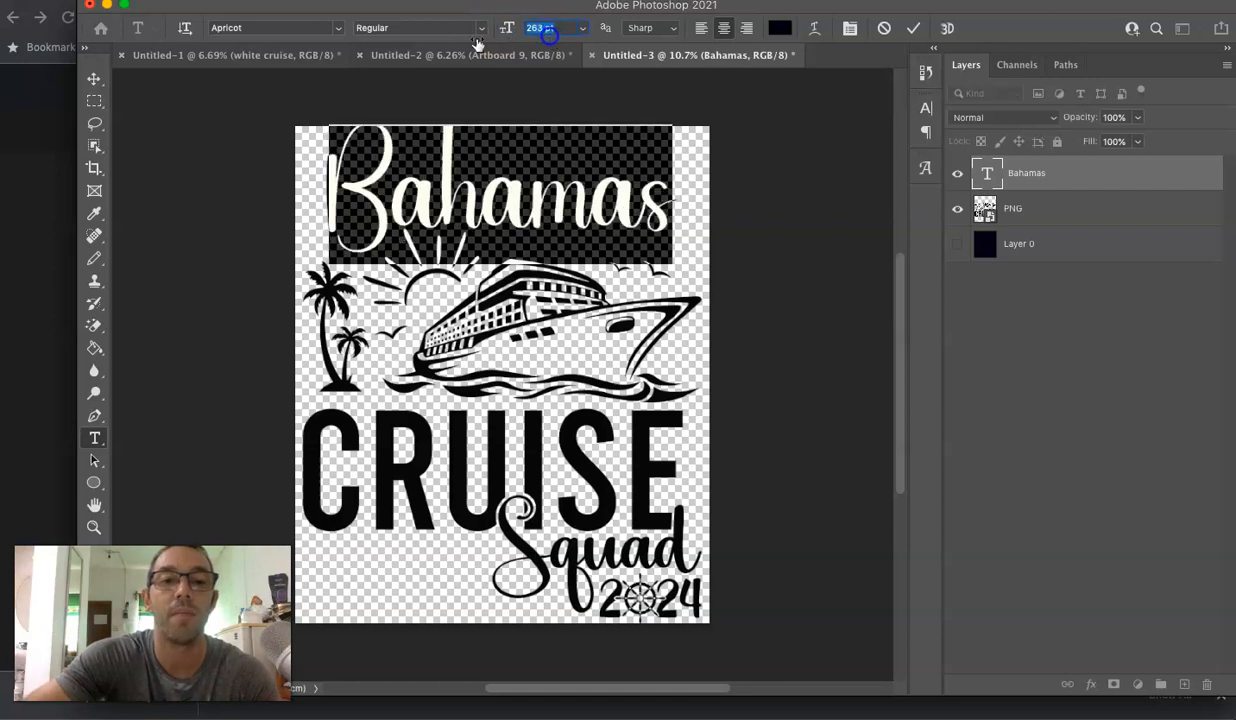
{"action": "left_click", "coordinate": [94, 78]}
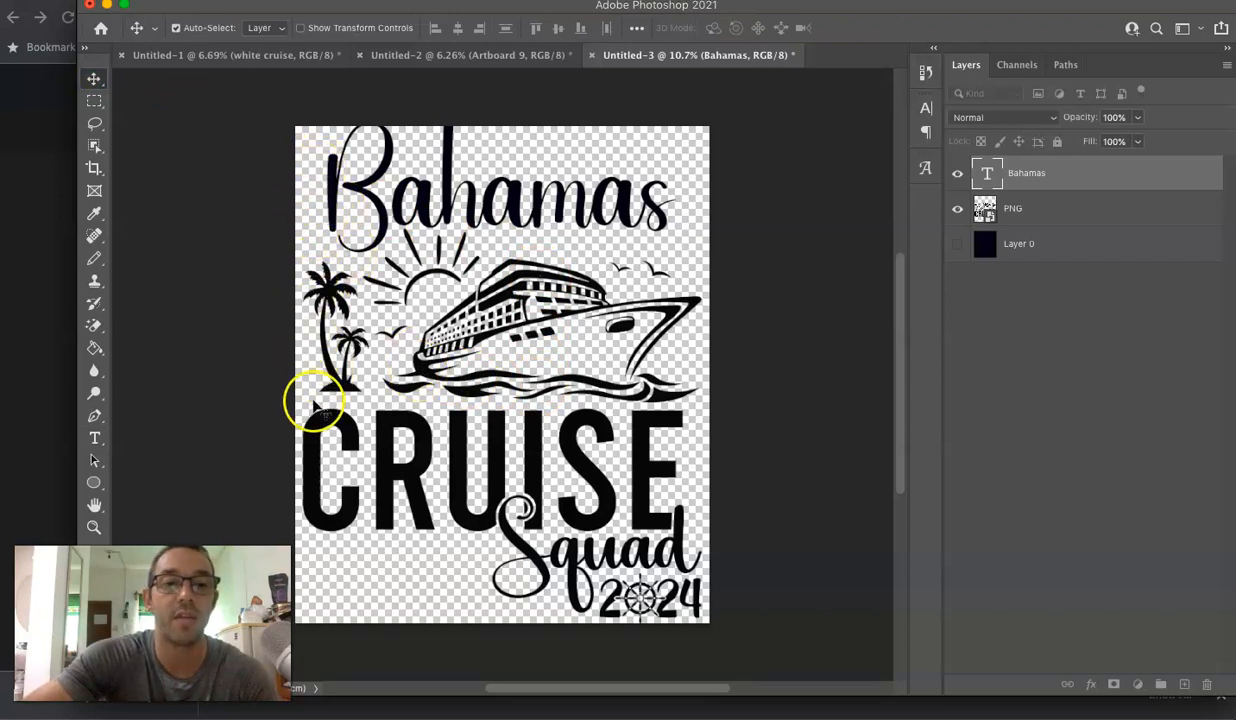
Step: Scale the PNG cruise artwork down to 33.97%, keeping its lower edge in place, and shift the Bahamas text slightly down into the canvas
{"action": "left_click", "coordinate": [498, 443]}
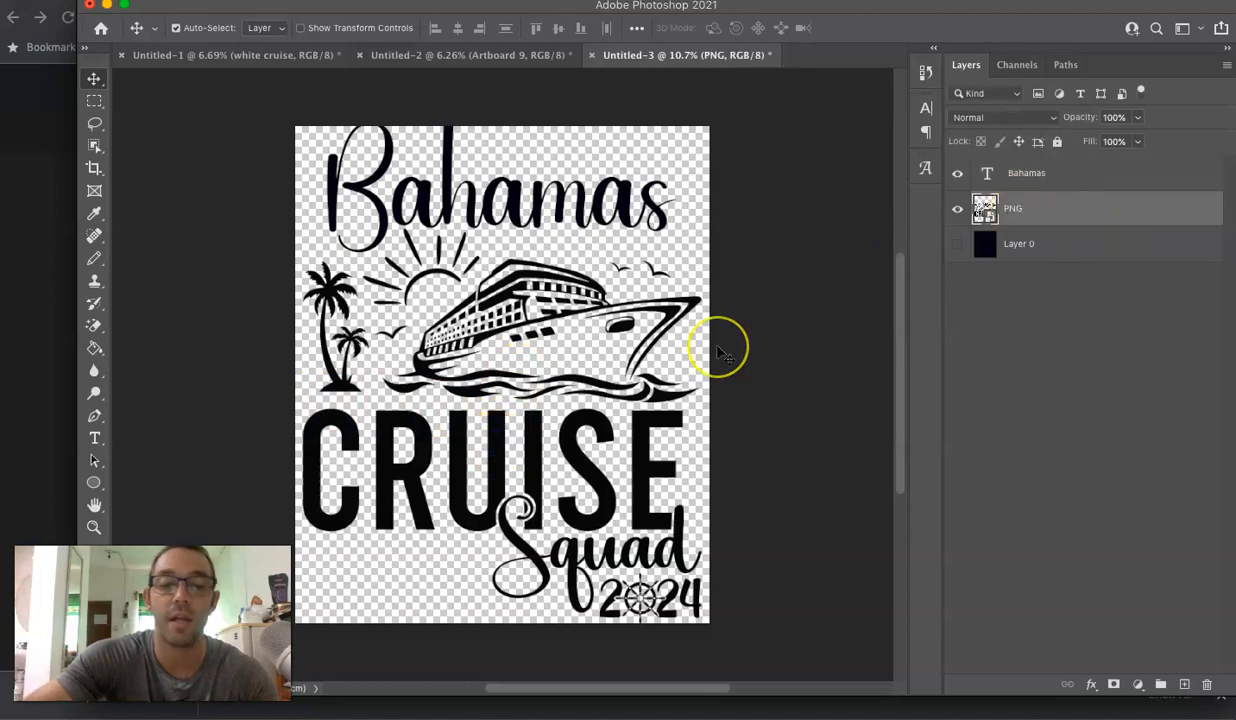
{"action": "key", "text": "ctrl+t"}
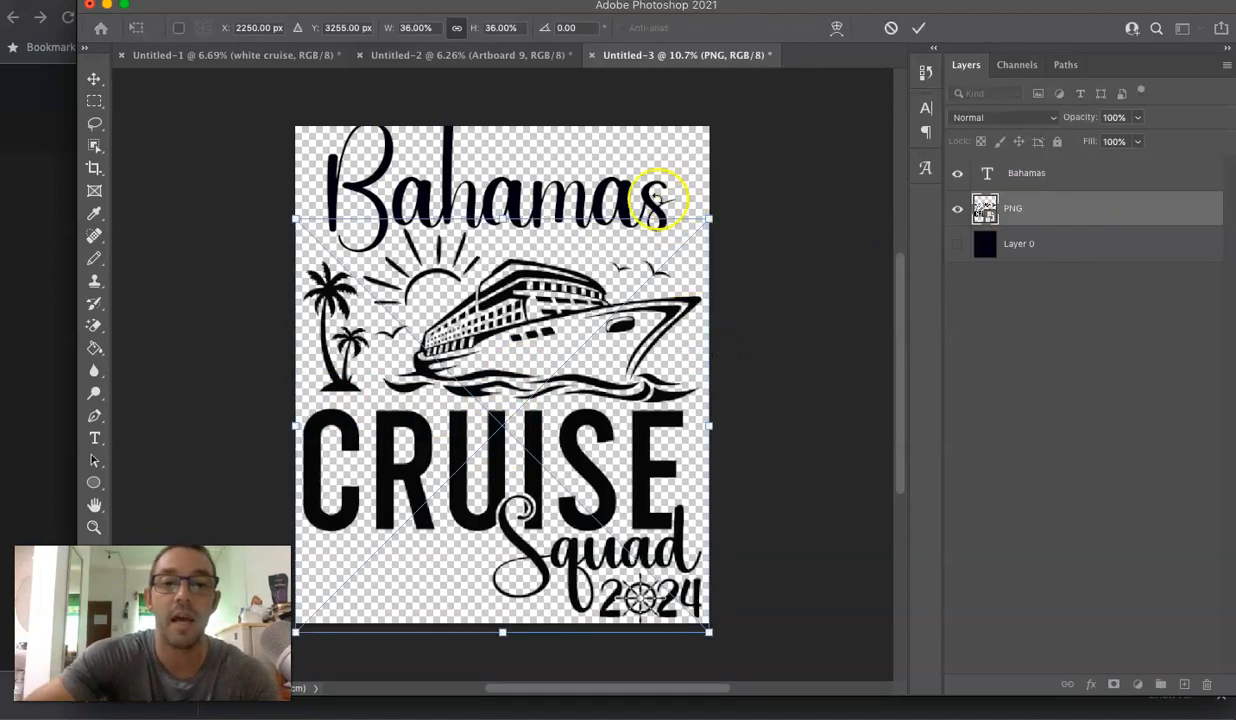
{"action": "left_click_drag", "start_coordinate": [501, 218], "coordinate": [500, 244]}
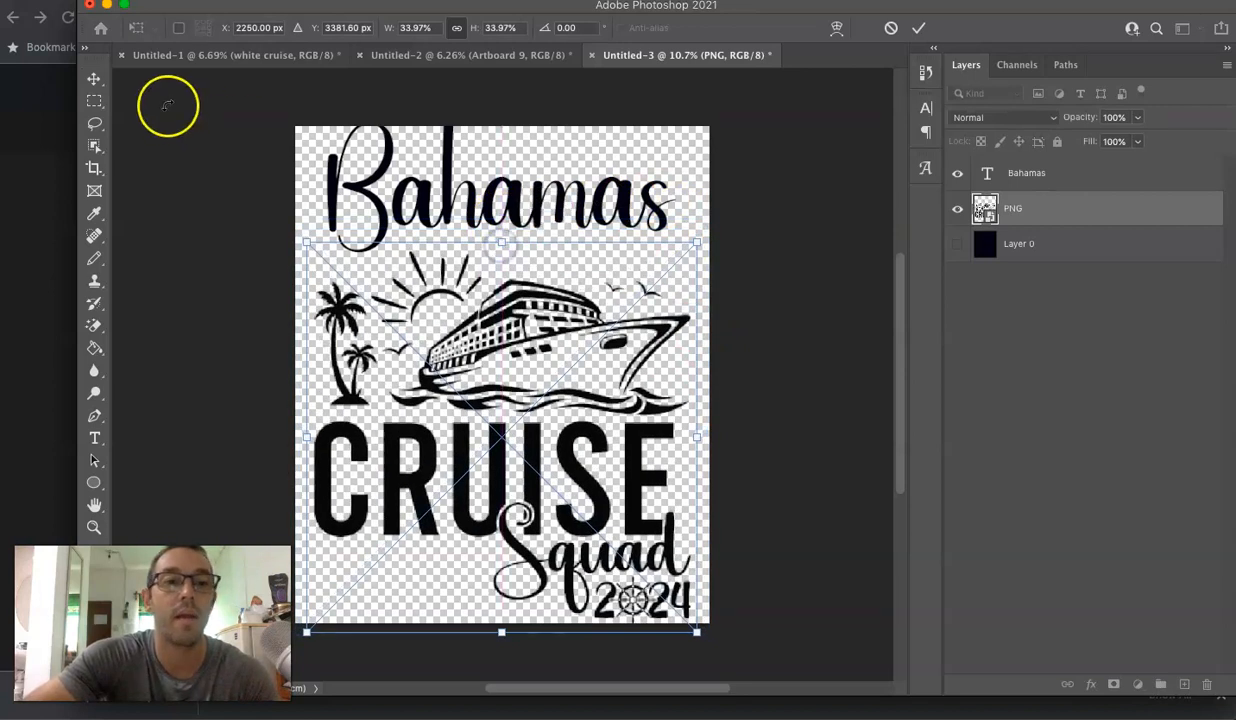
{"action": "left_click", "coordinate": [94, 79]}
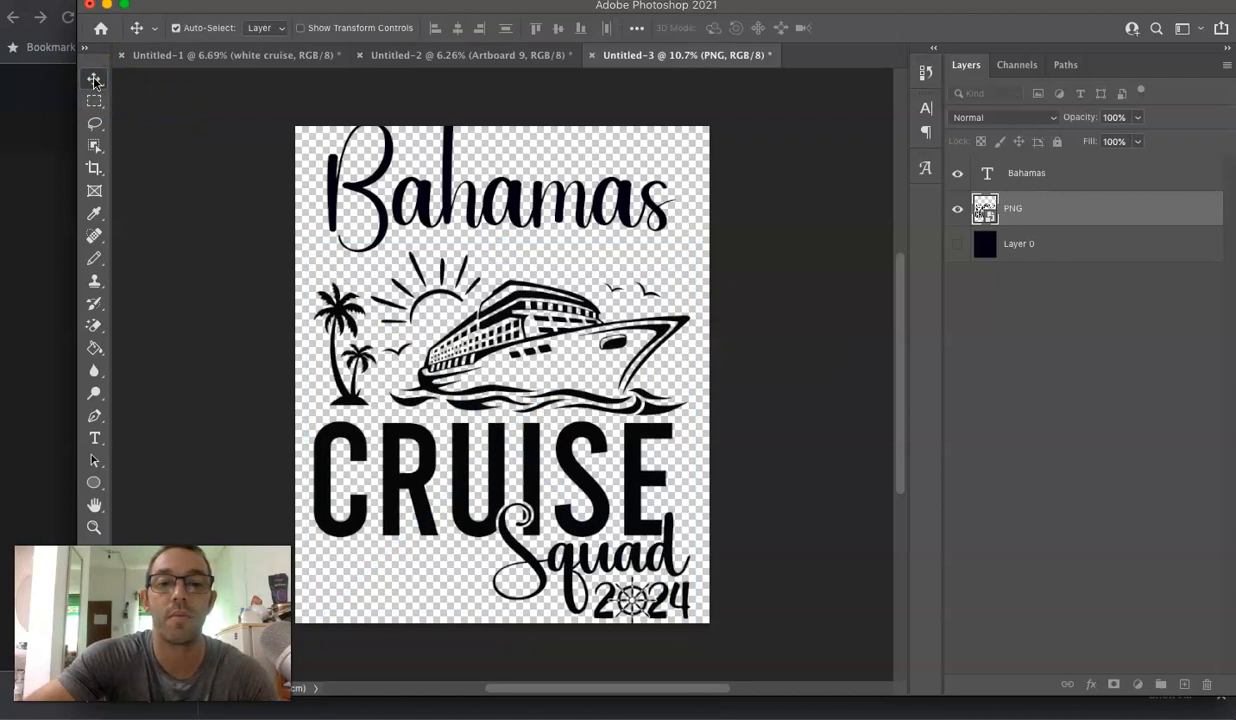
{"action": "left_click_drag", "start_coordinate": [455, 215], "coordinate": [446, 214]}
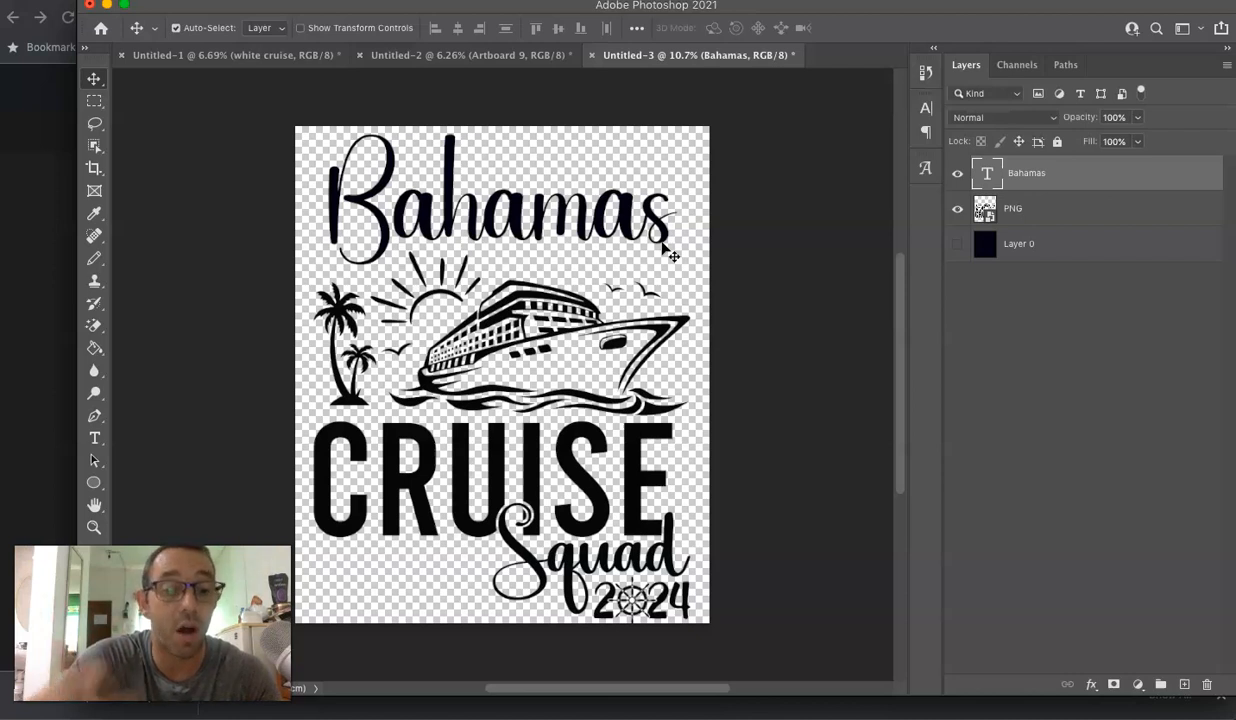
Step: Switch to the Creative Fabrica site in Chrome and search it for "gradient"
{"action": "left_click", "coordinate": [18, 387]}
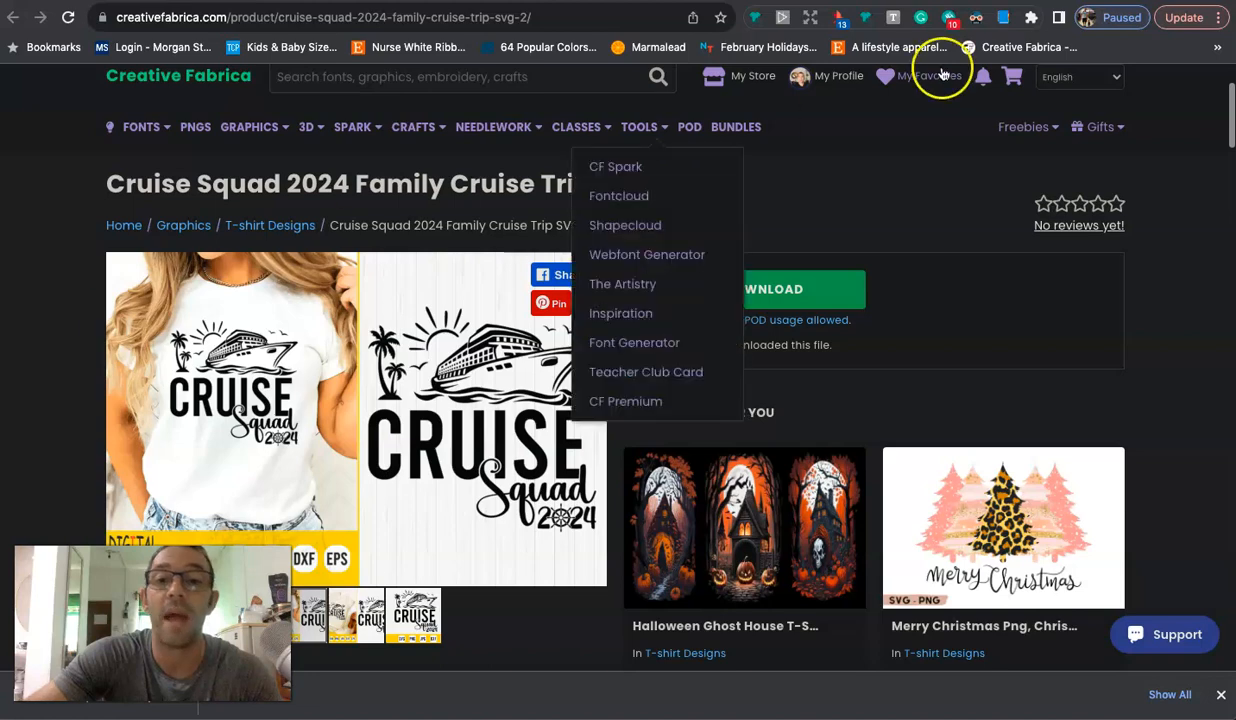
{"action": "scroll", "coordinate": [665, 213], "scroll_direction": "up", "scroll_amount": 2}
{"action": "scroll", "coordinate": [665, 213], "scroll_direction": "up", "scroll_amount": 1}
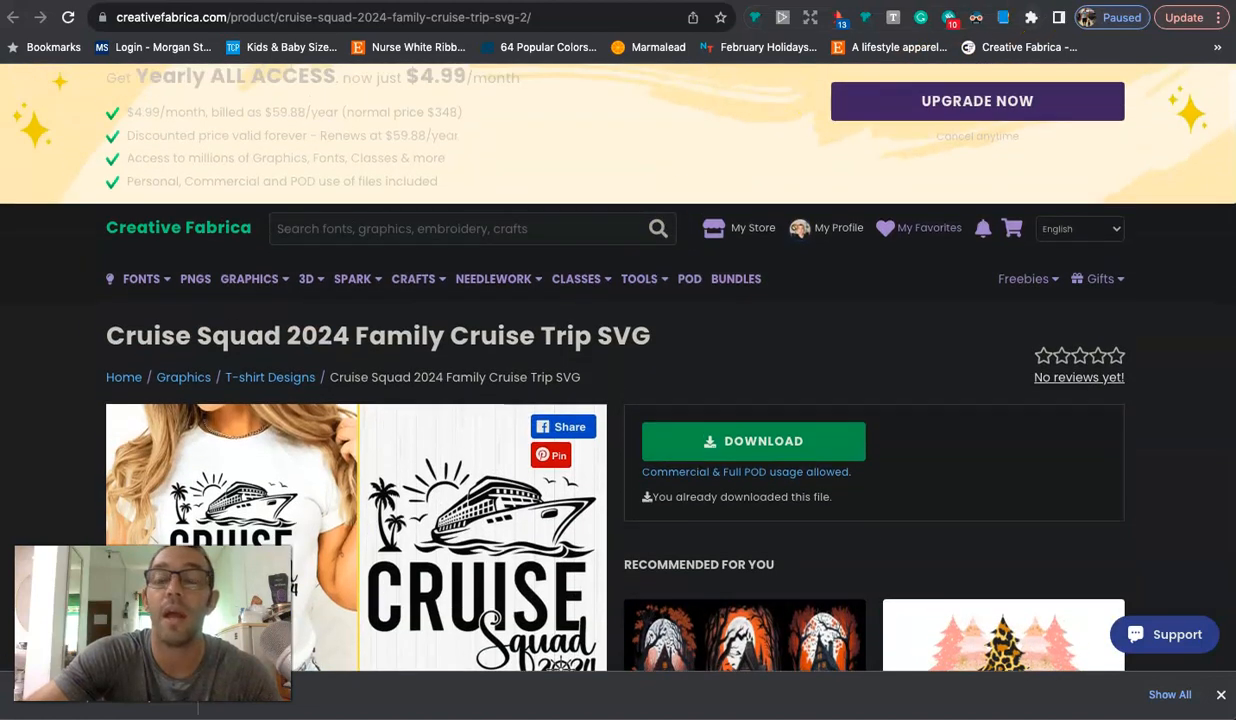
{"action": "left_click", "coordinate": [600, 1]}
{"action": "left_click", "coordinate": [513, 327]}
{"action": "scroll", "coordinate": [513, 327], "scroll_direction": "up", "scroll_amount": 3}
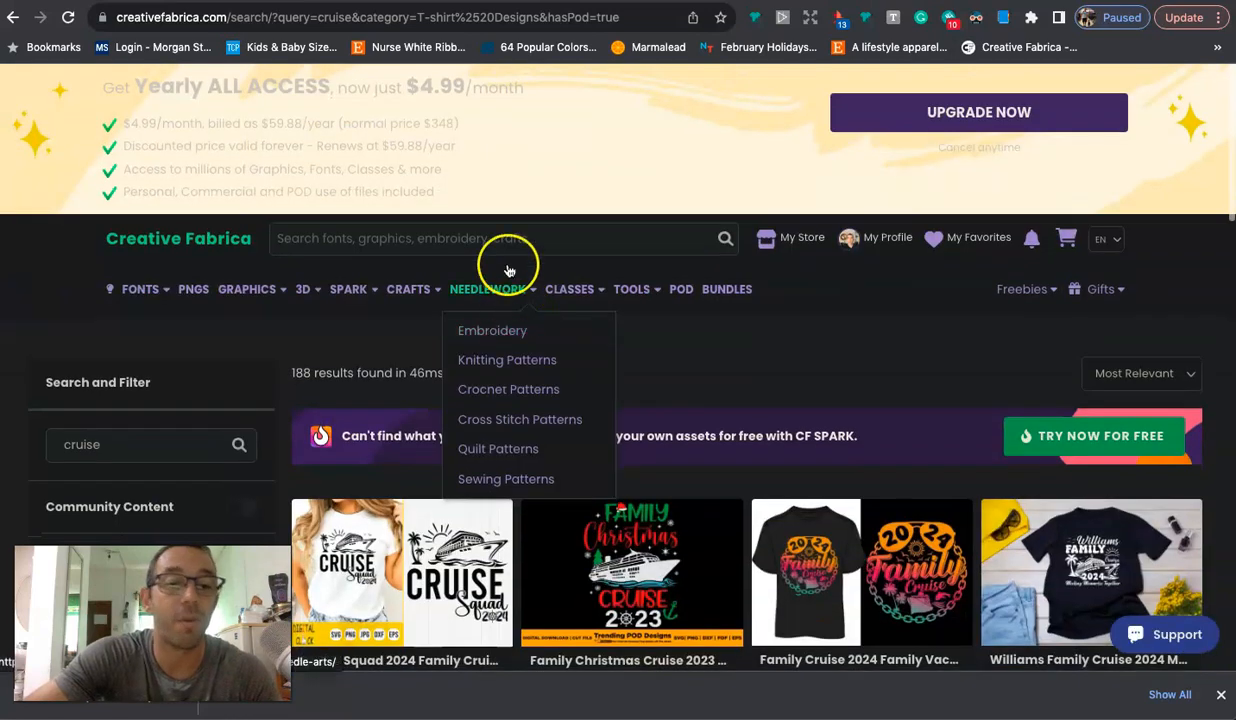
{"action": "left_click", "coordinate": [466, 234]}
{"action": "type", "text": "gra"}
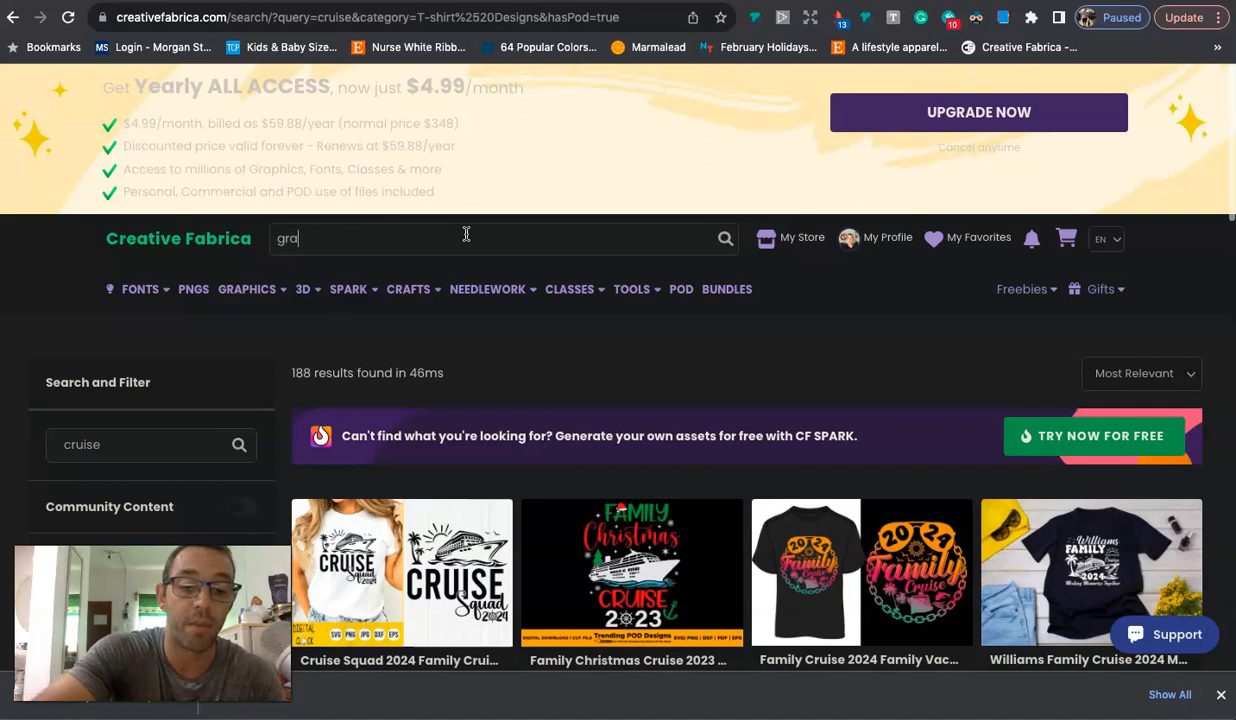
{"action": "type", "text": "dient"}
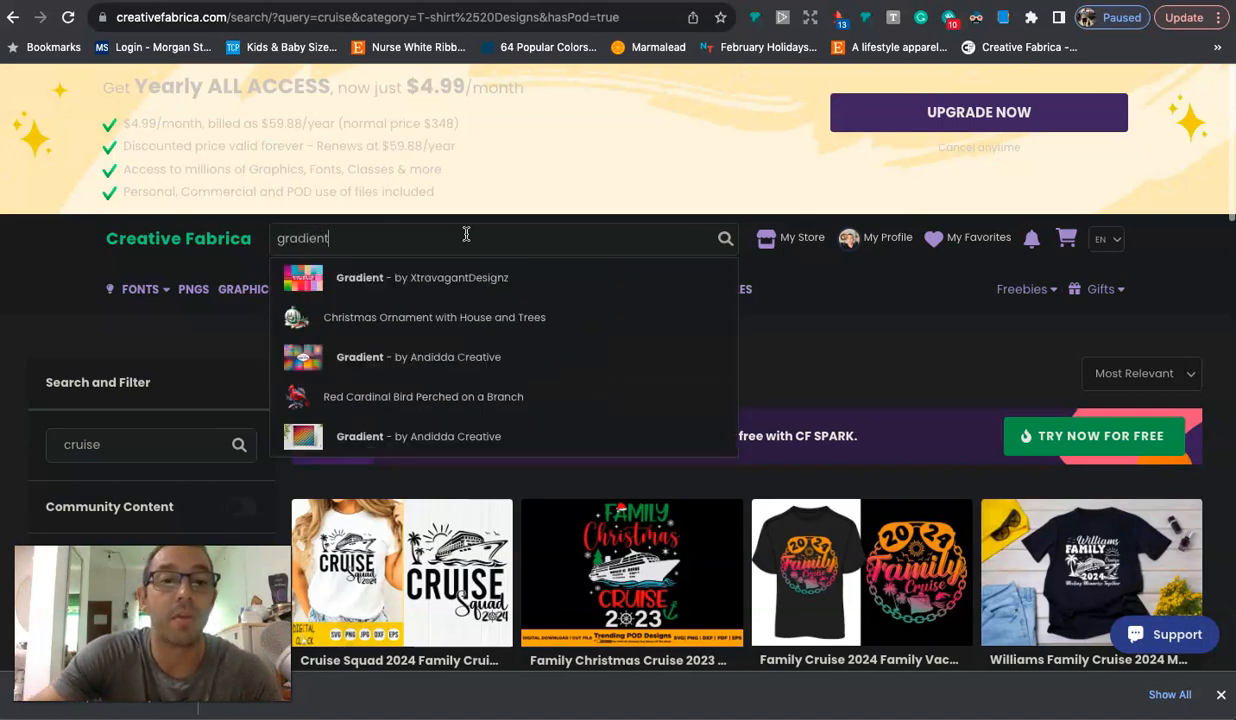
{"action": "key", "text": "Return"}
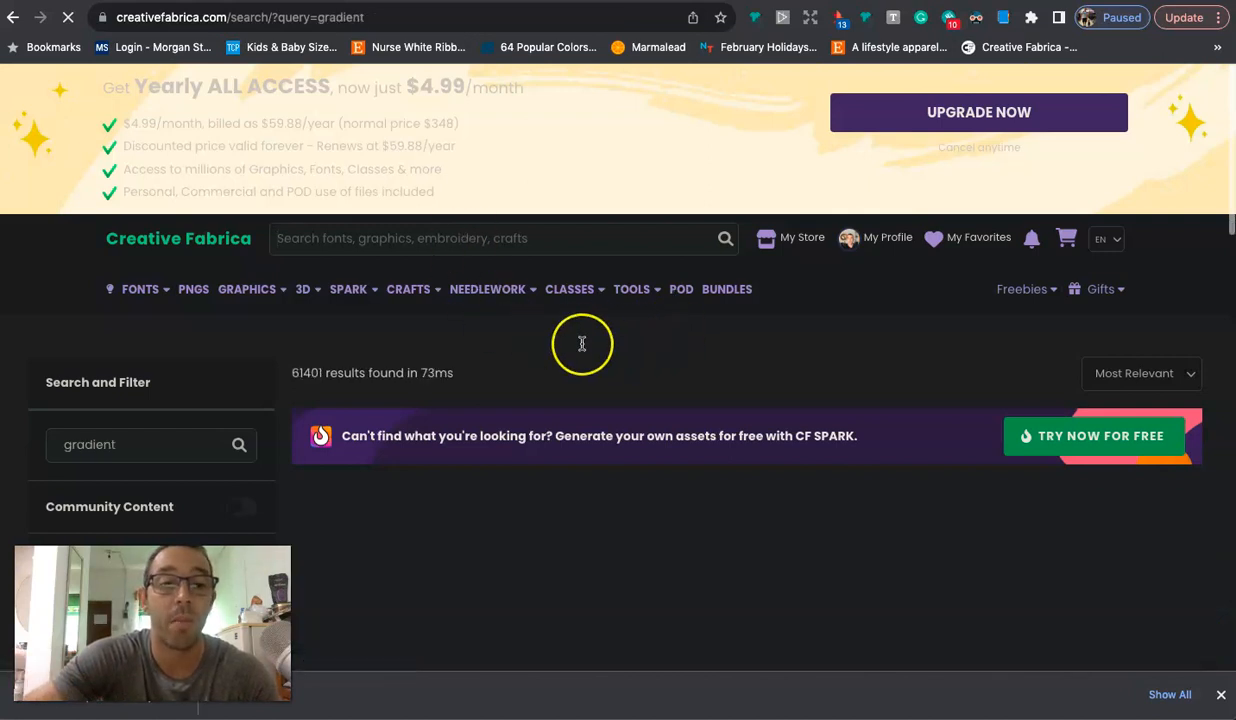
Step: Browse the gradient search results for a colourful gradient background suited to the cruise design
{"action": "scroll", "coordinate": [582, 343], "scroll_direction": "down", "scroll_amount": 1}
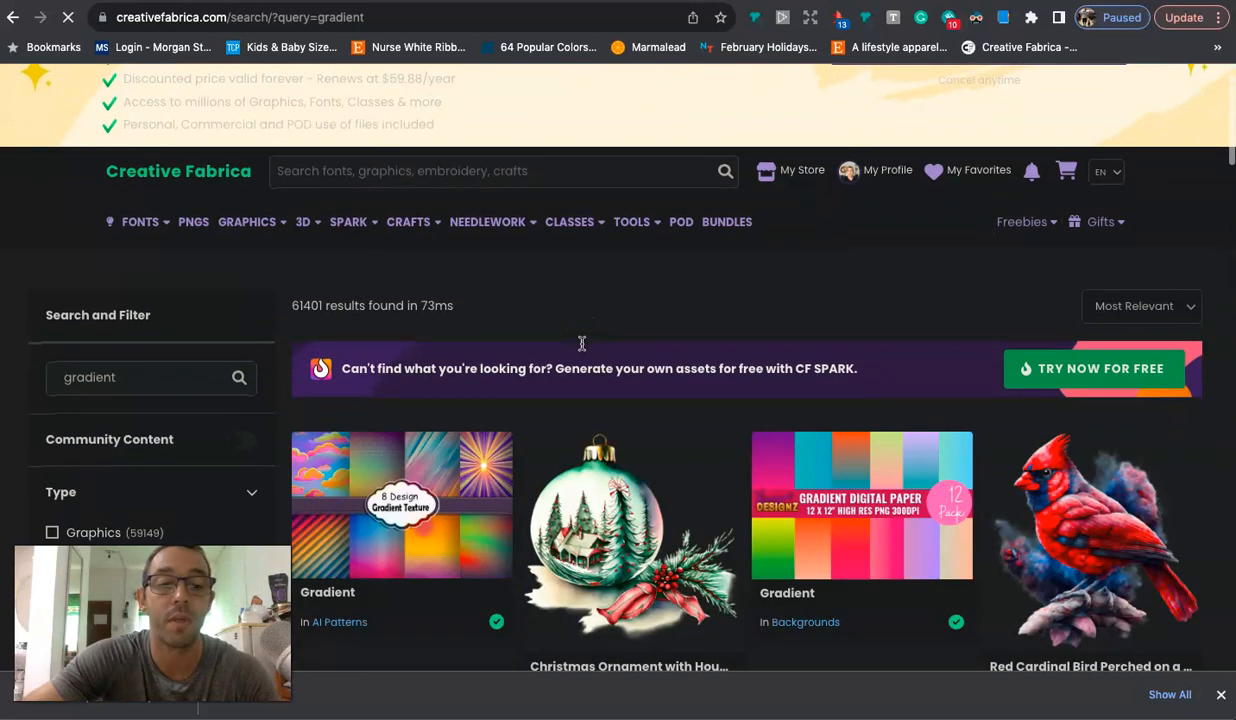
{"action": "scroll", "coordinate": [582, 343], "scroll_direction": "down", "scroll_amount": 2}
{"action": "scroll", "coordinate": [582, 343], "scroll_direction": "down", "scroll_amount": 1}
{"action": "scroll", "coordinate": [790, 340], "scroll_direction": "down", "scroll_amount": 1}
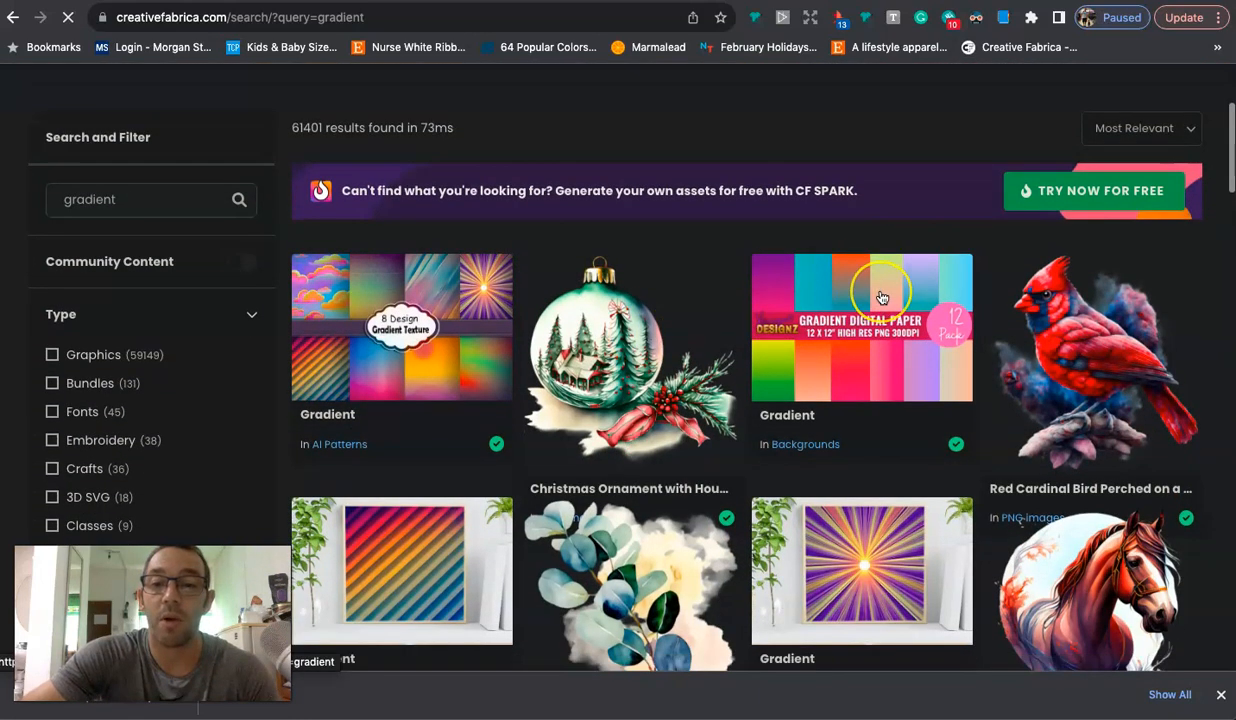
{"action": "scroll", "coordinate": [882, 298], "scroll_direction": "up", "scroll_amount": 5}
{"action": "scroll", "coordinate": [880, 295], "scroll_direction": "down", "scroll_amount": 1}
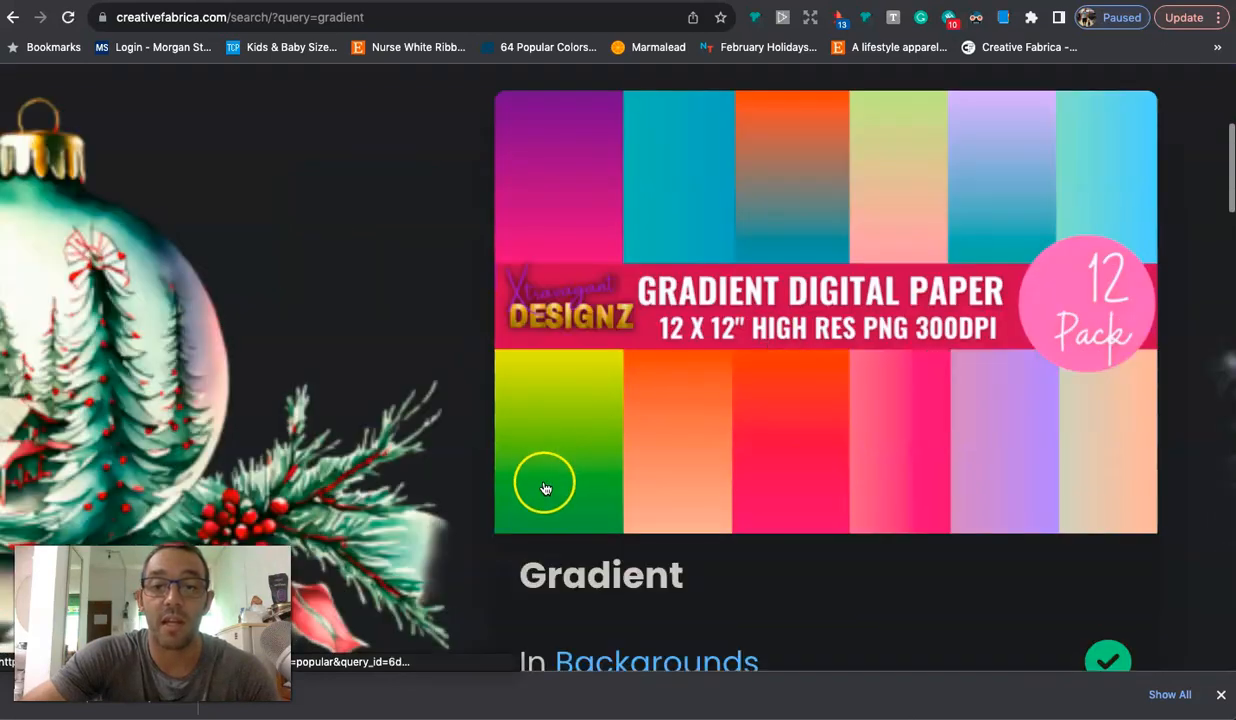
{"action": "scroll", "coordinate": [698, 337], "scroll_direction": "down", "scroll_amount": 5}
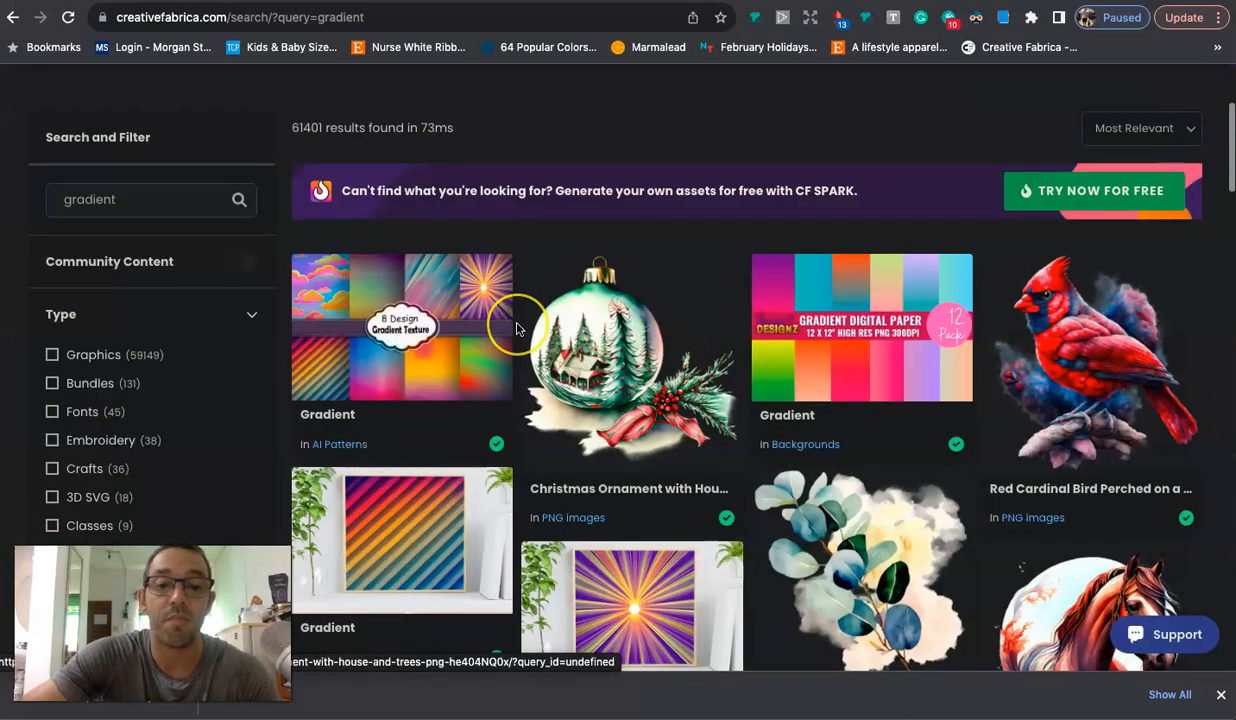
{"action": "scroll", "coordinate": [515, 327], "scroll_direction": "down", "scroll_amount": 3}
{"action": "scroll", "coordinate": [516, 327], "scroll_direction": "down", "scroll_amount": 14}
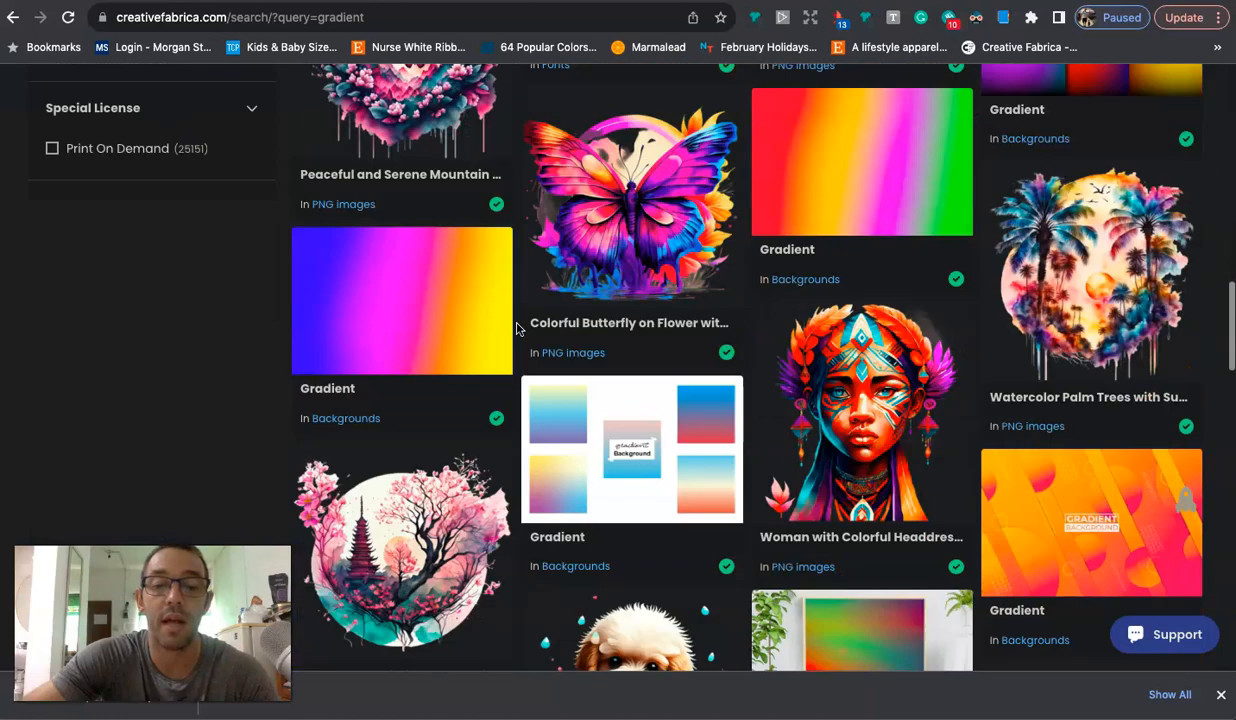
{"action": "scroll", "coordinate": [516, 327], "scroll_direction": "down", "scroll_amount": 3}
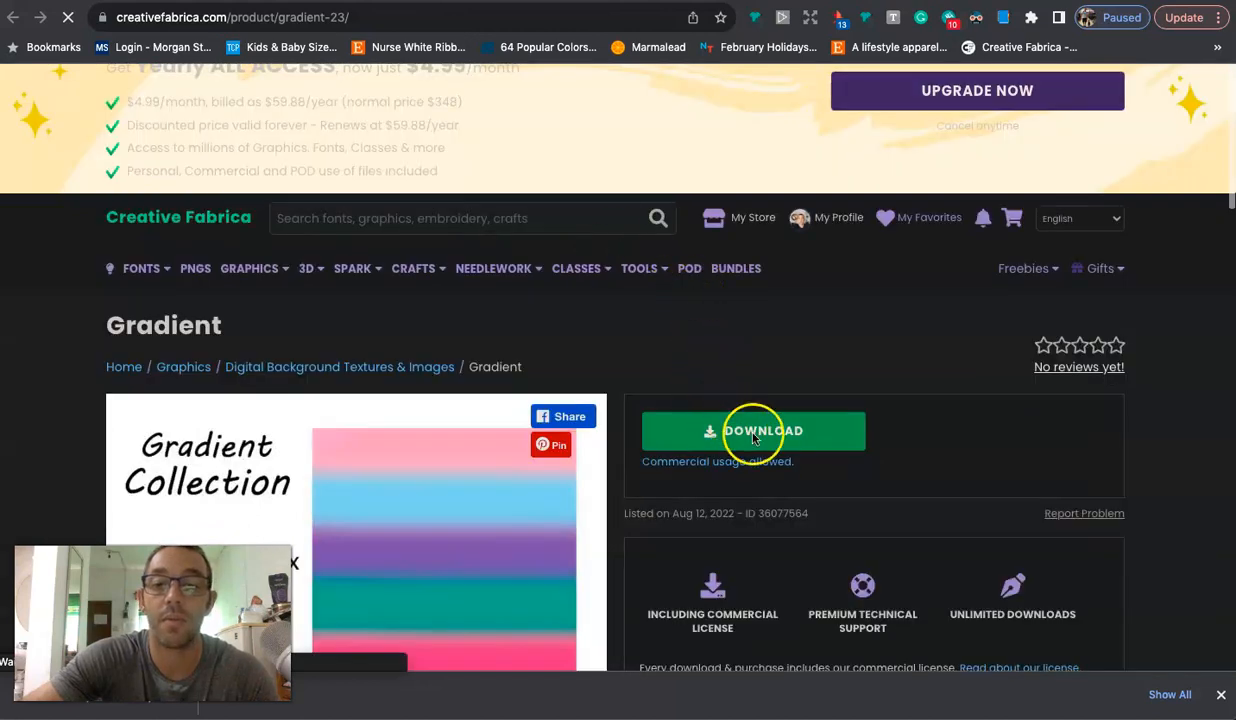
Step: Download the Gradient Collection background and extract its zip archive in the Downloads folder
{"action": "left_click", "coordinate": [742, 435]}
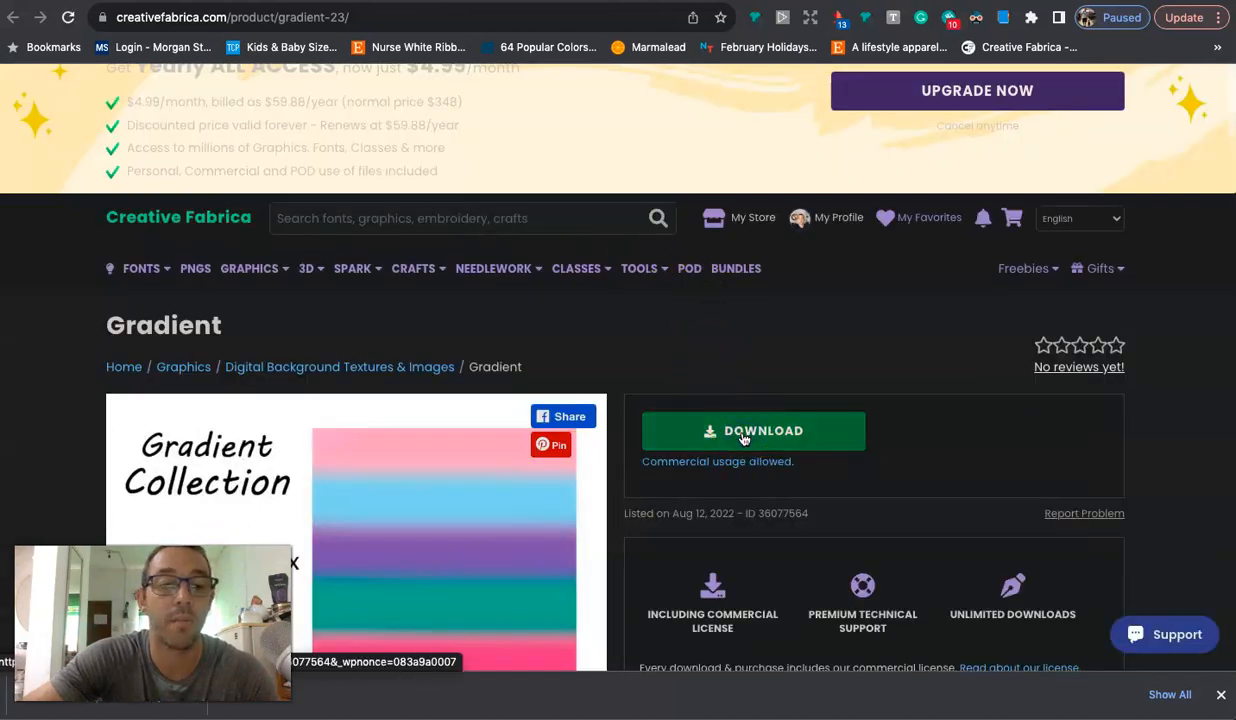
{"action": "left_click", "coordinate": [497, 285]}
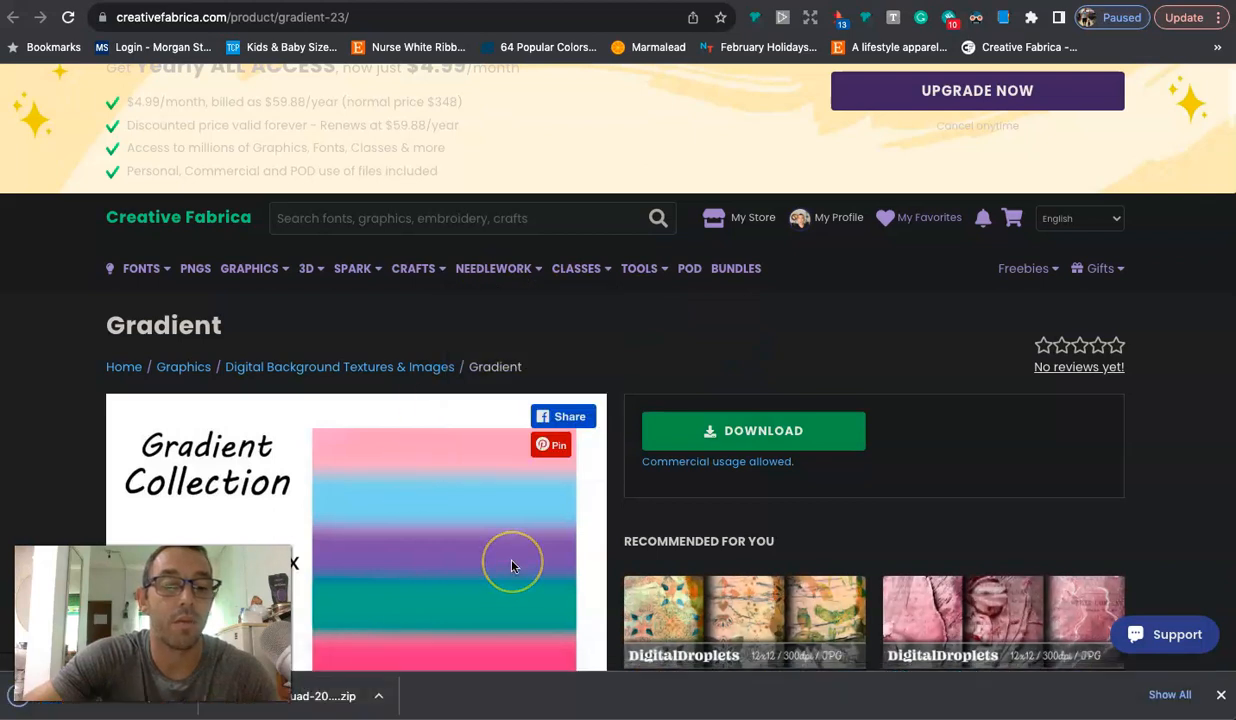
{"action": "key", "text": "ctrl+Up"}
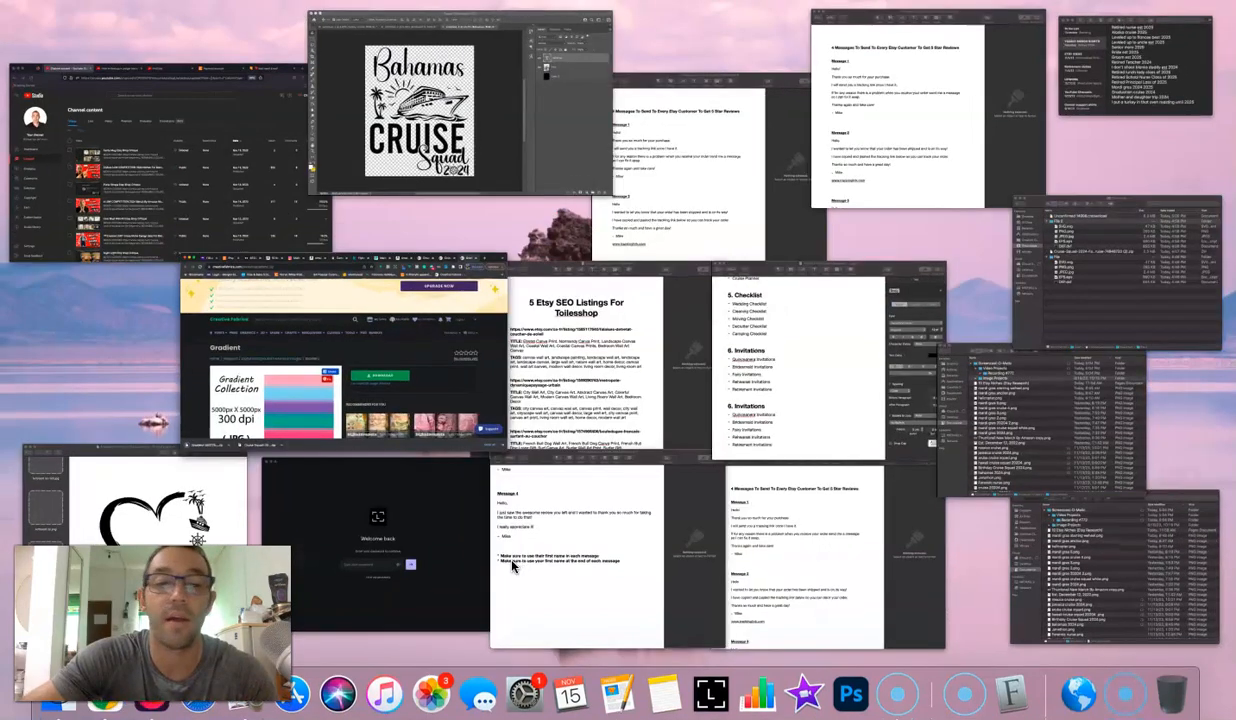
{"action": "left_click", "coordinate": [1137, 298]}
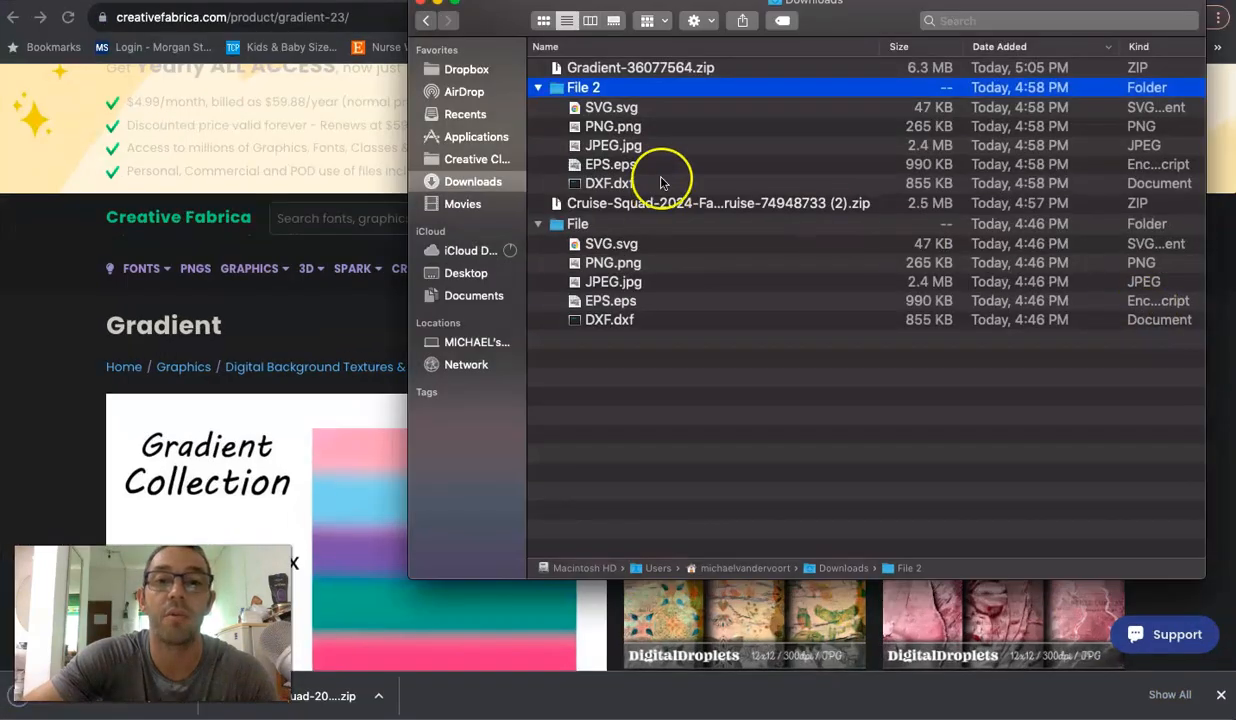
{"action": "double_click", "coordinate": [590, 70]}
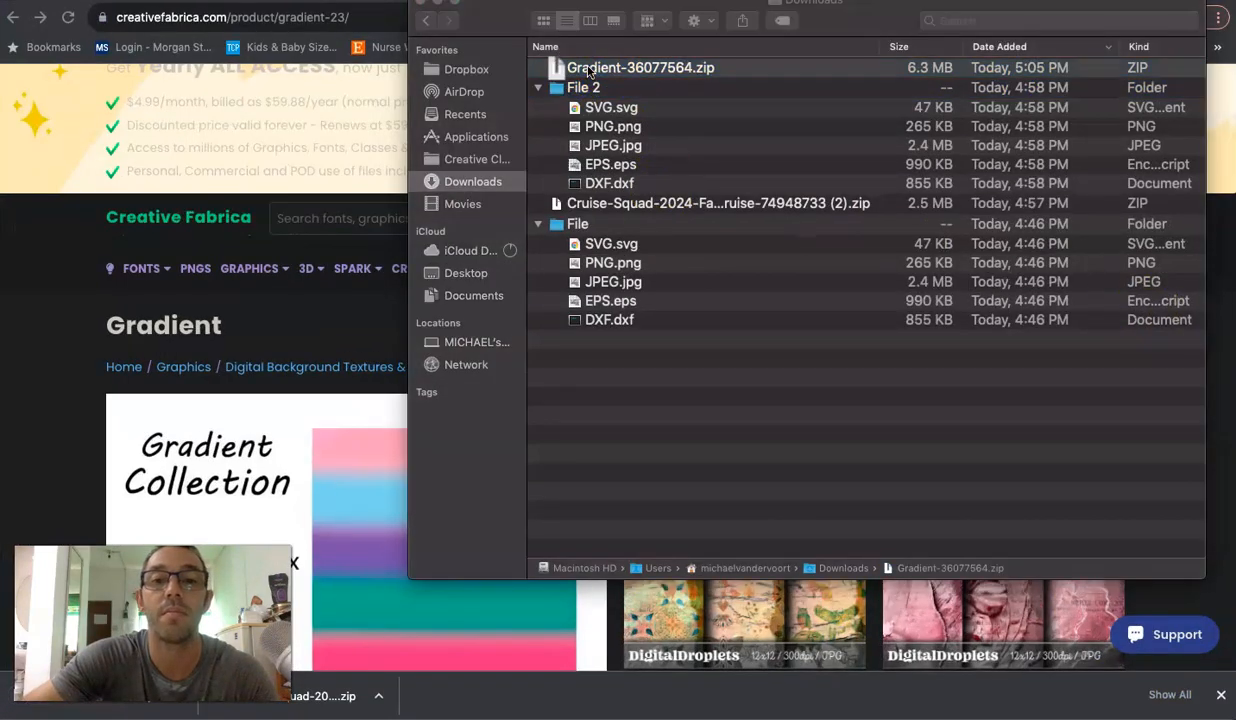
{"action": "left_click", "coordinate": [590, 68]}
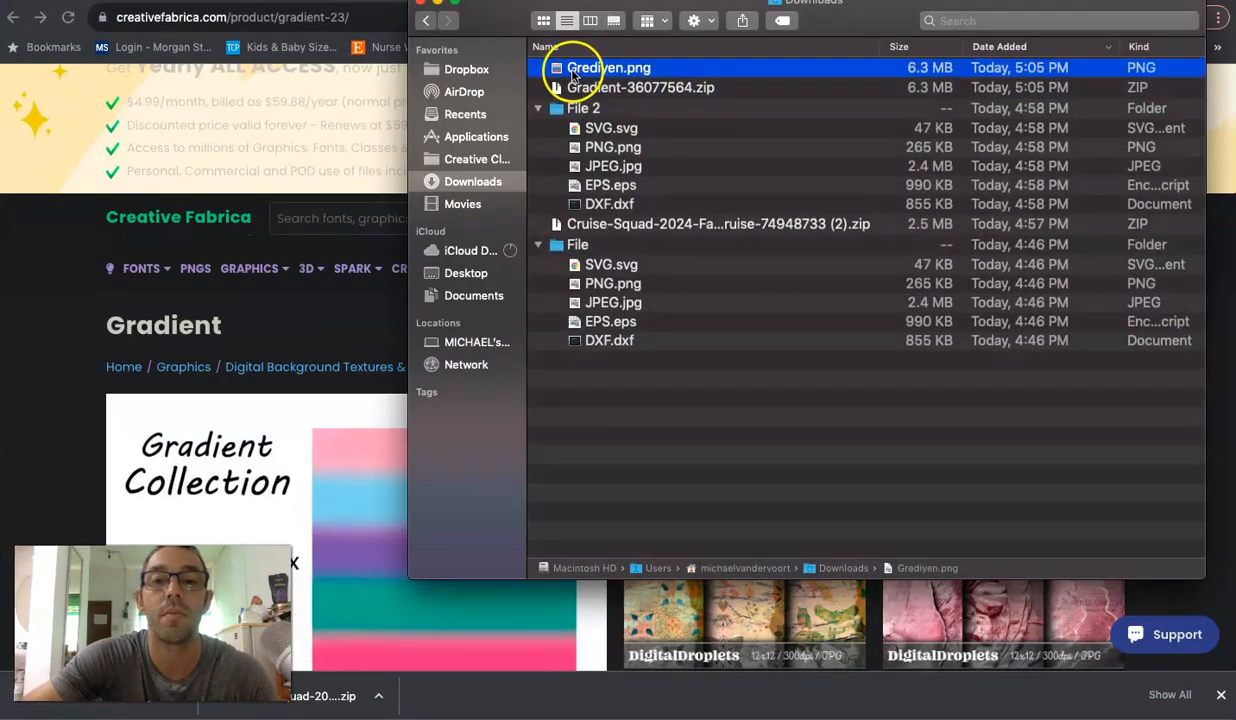
Step: Place Grediyen.png into the Untitled-3 document in Photoshop above the Bahamas layer and enlarge it to cover the whole canvas
{"action": "left_click_drag", "start_coordinate": [590, 70], "coordinate": [848, 692]}
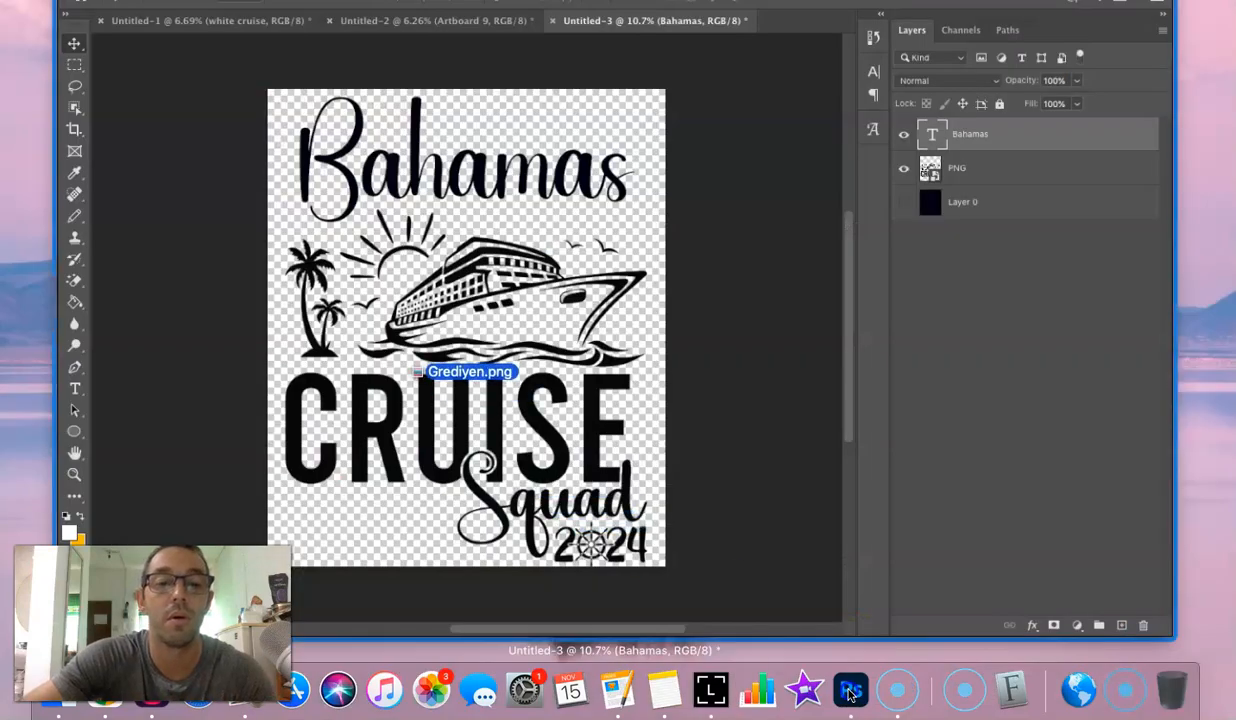
{"action": "left_click_drag", "start_coordinate": [848, 692], "coordinate": [437, 376]}
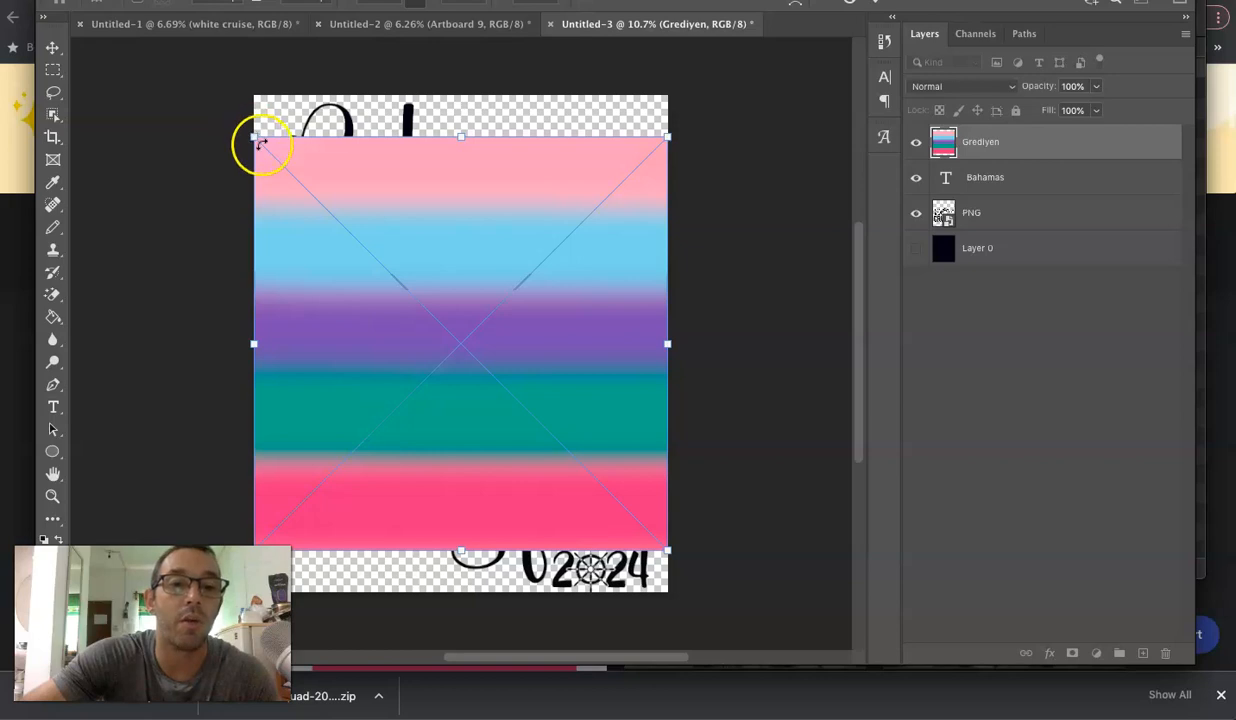
{"action": "left_click_drag", "start_coordinate": [254, 136], "coordinate": [212, 95]}
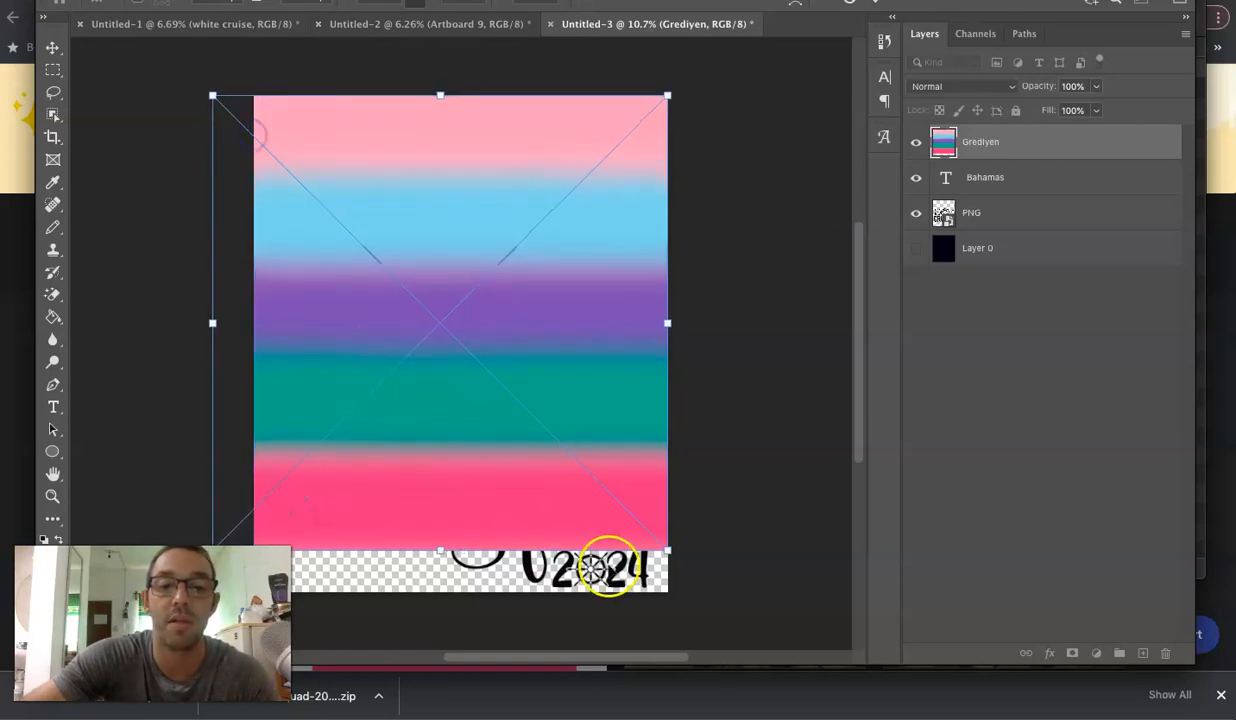
{"action": "left_click_drag", "start_coordinate": [676, 563], "coordinate": [752, 621]}
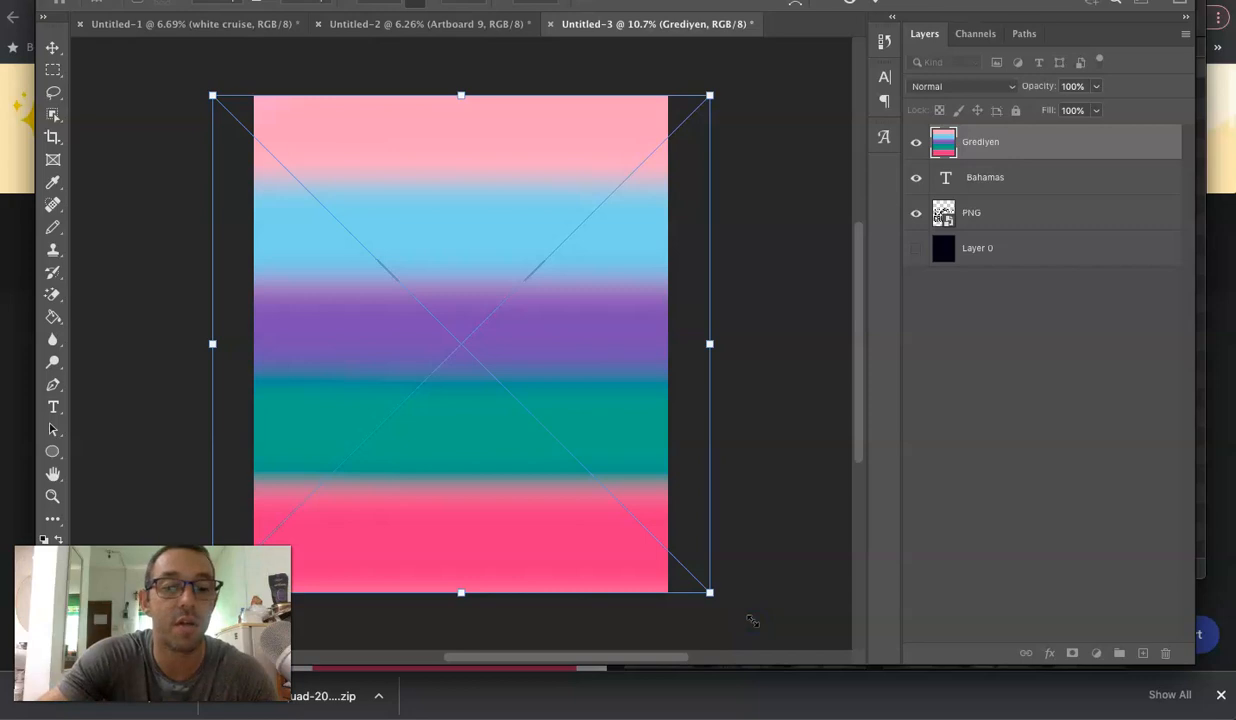
{"action": "key", "text": "Return"}
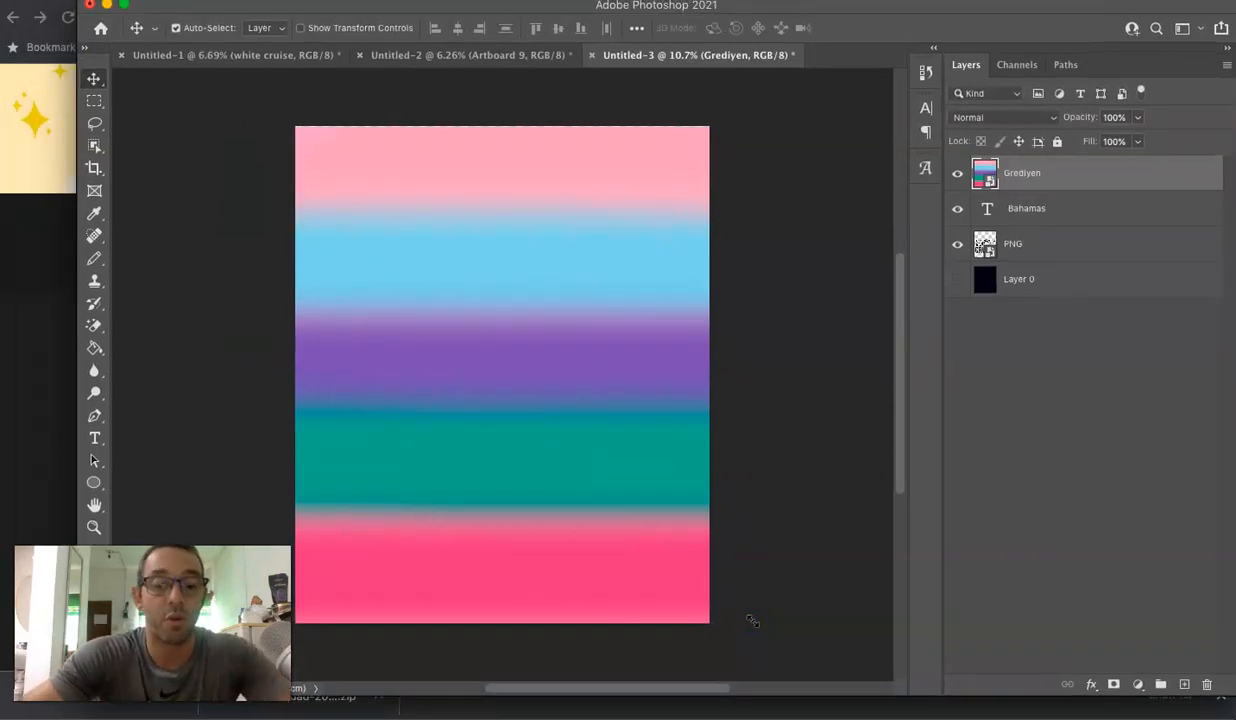
{"action": "left_click", "coordinate": [1014, 177], "text": "alt"}
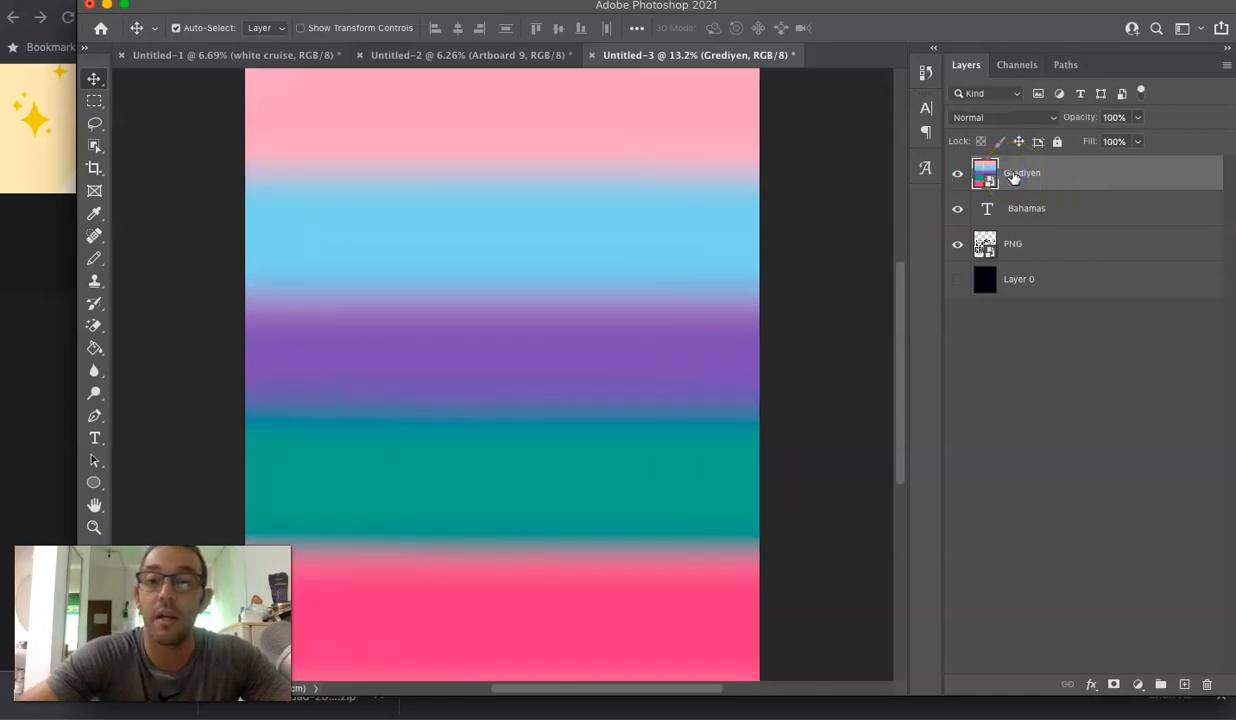
{"action": "key", "text": "Delete"}
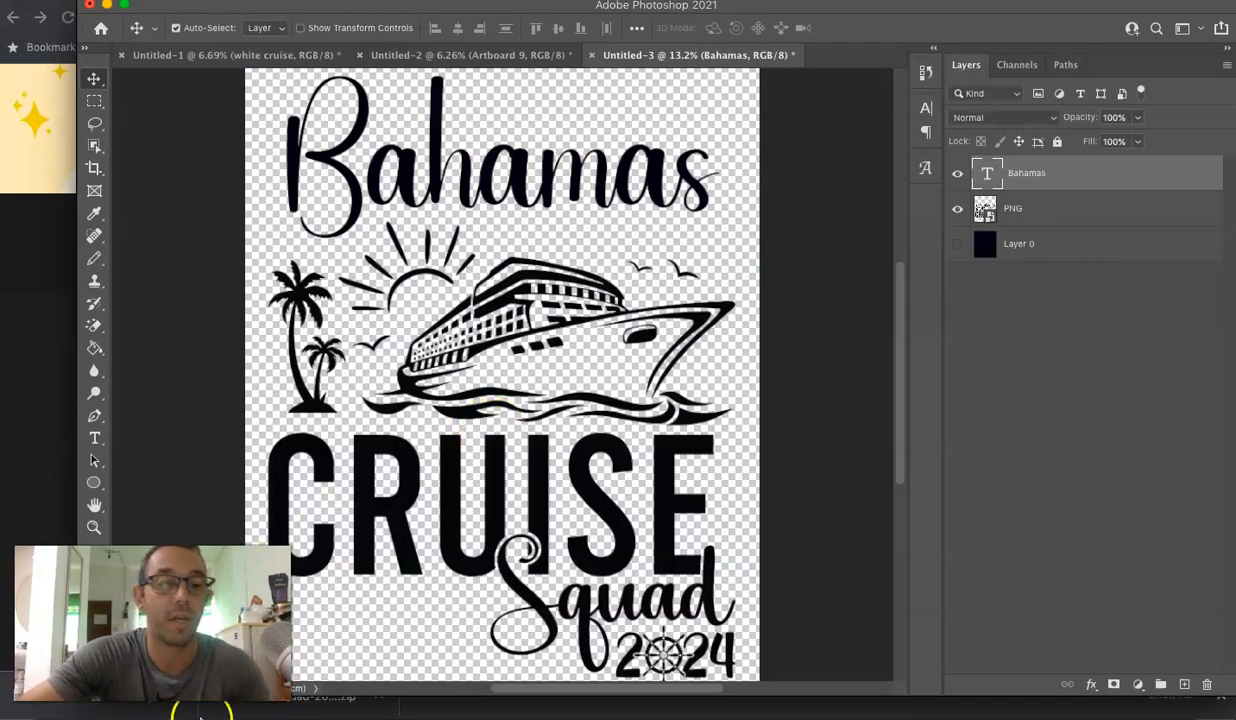
{"action": "mouse_move", "coordinate": [207, 717]}
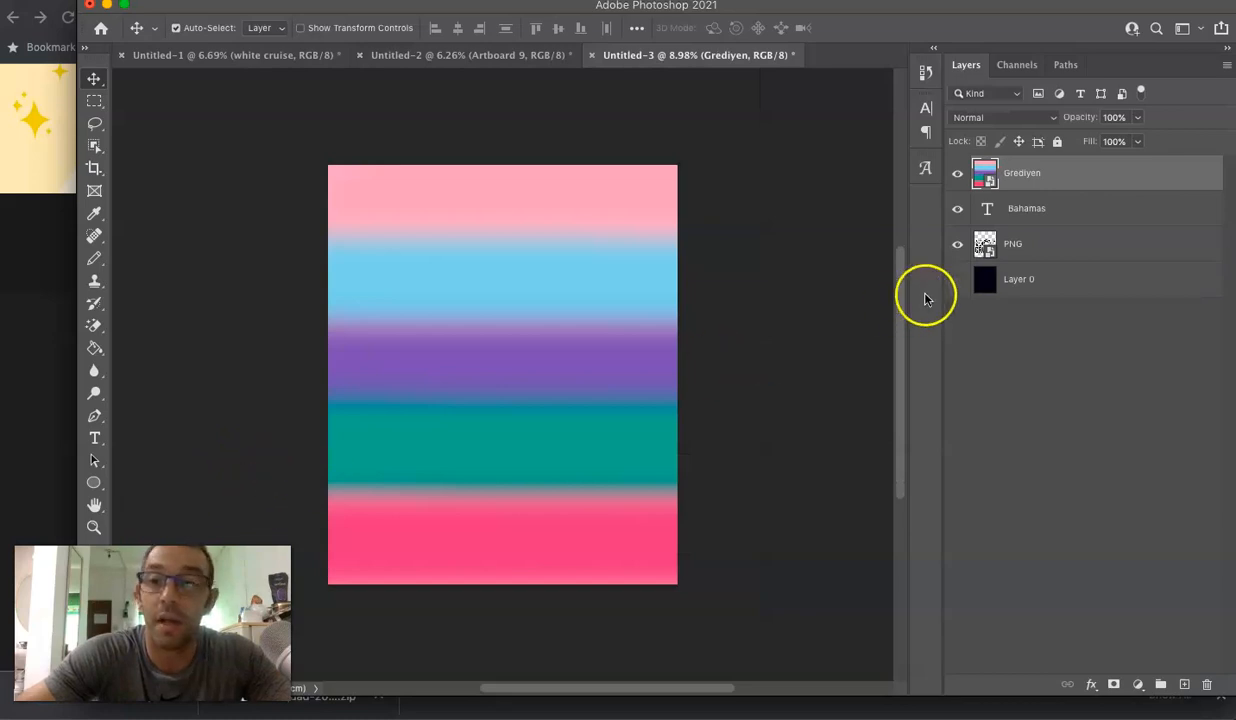
Step: Clip the Grediyen gradient layer to the Bahamas text with a clipping mask
{"action": "right_click", "coordinate": [1025, 176]}
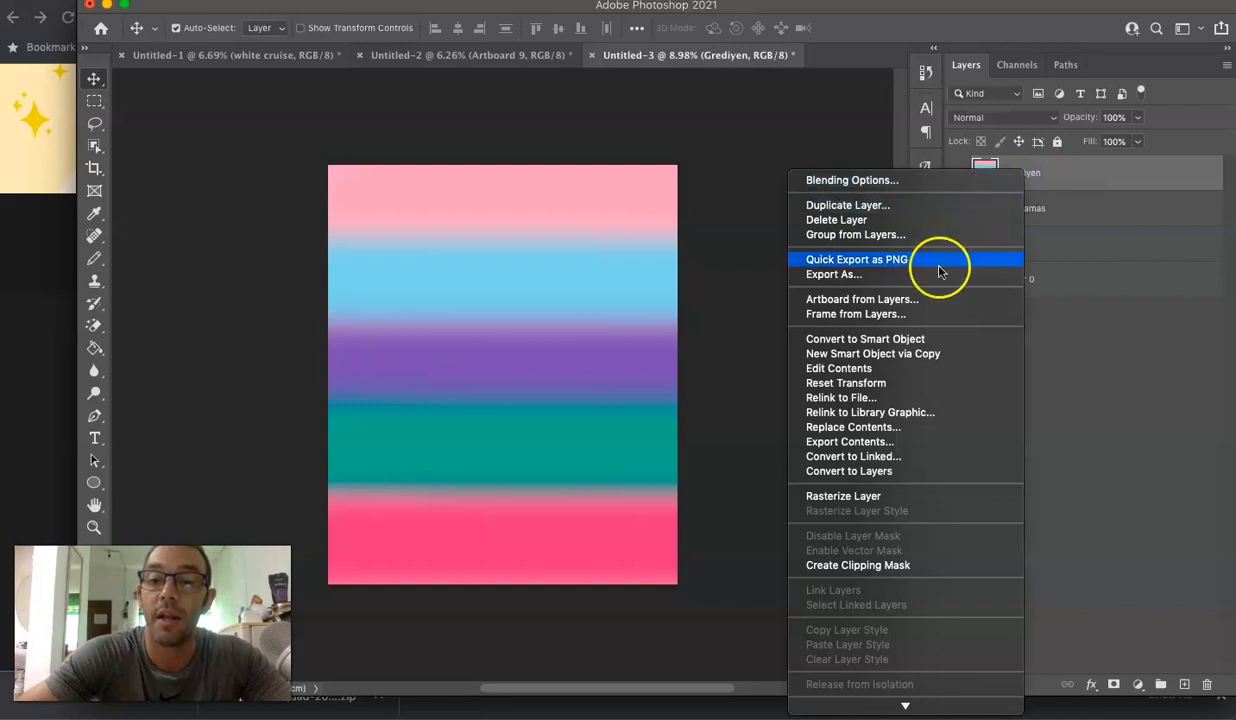
{"action": "left_click", "coordinate": [890, 566]}
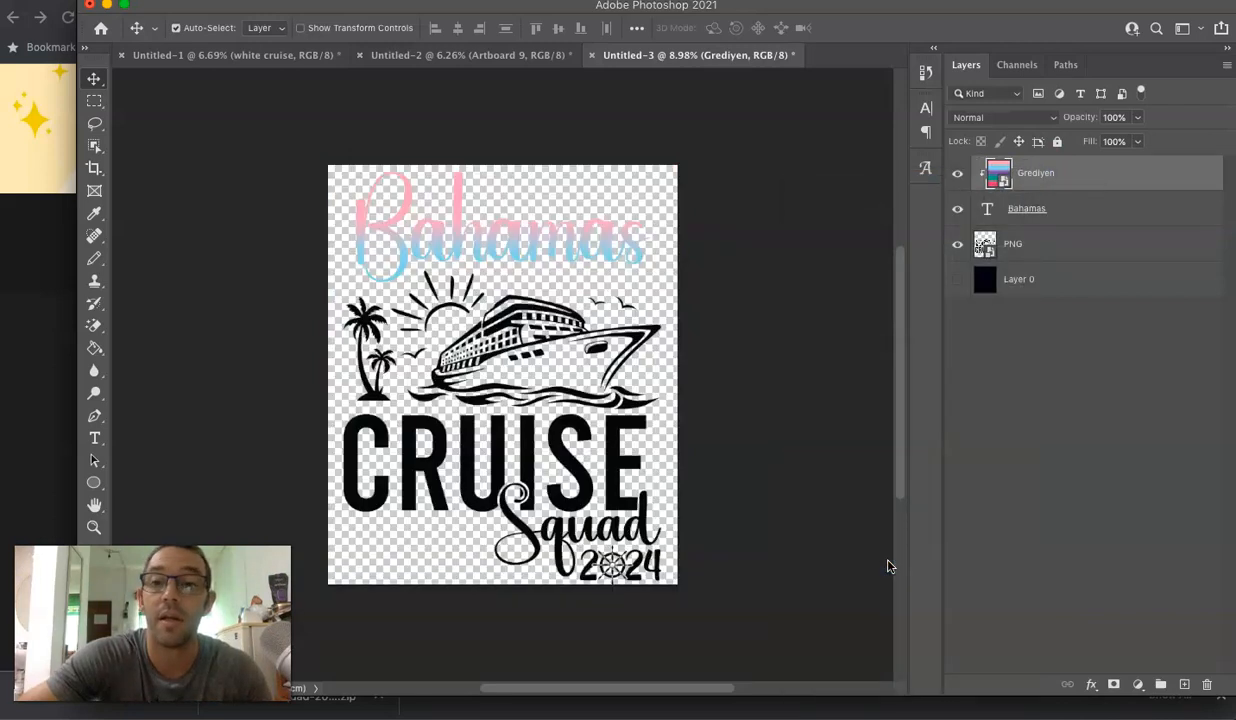
Step: Place a second copy of Grediyen.png from Downloads into the Untitled-3 document and enlarge it to cover the whole canvas
{"action": "mouse_move", "coordinate": [332, 706]}
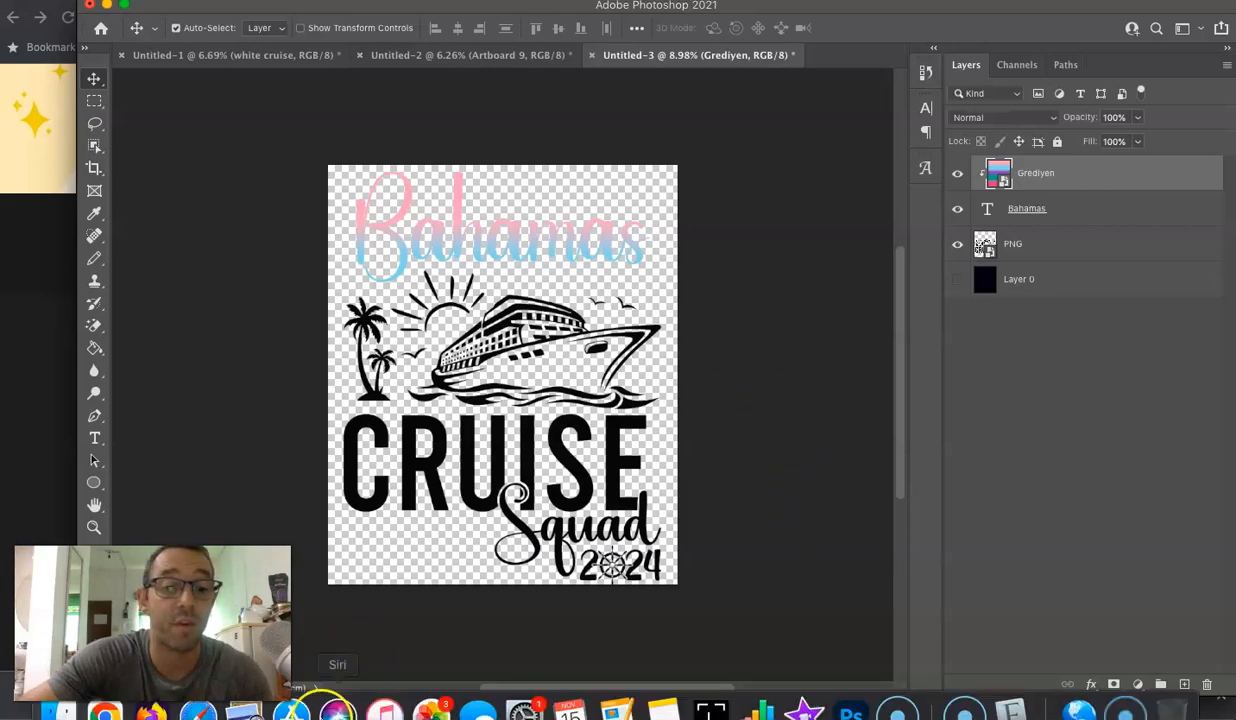
{"action": "key", "text": "ctrl+Up"}
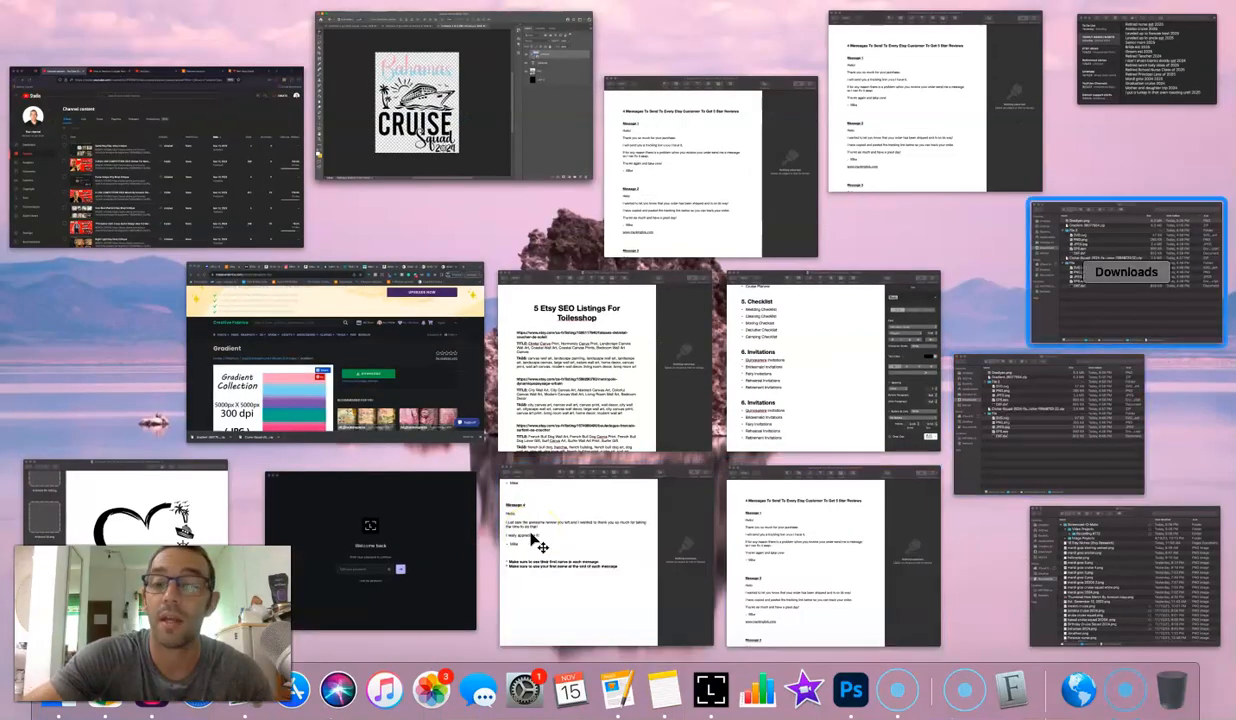
{"action": "left_click", "coordinate": [1027, 428]}
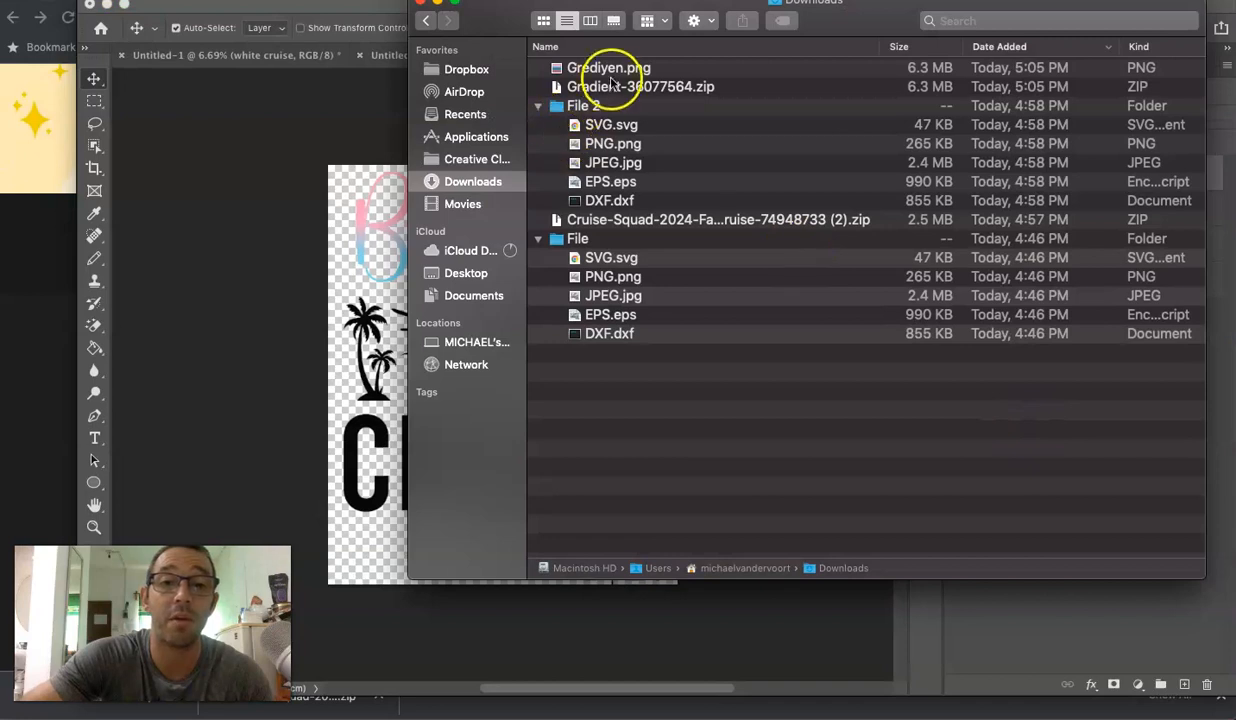
{"action": "left_click_drag", "start_coordinate": [612, 64], "coordinate": [358, 410]}
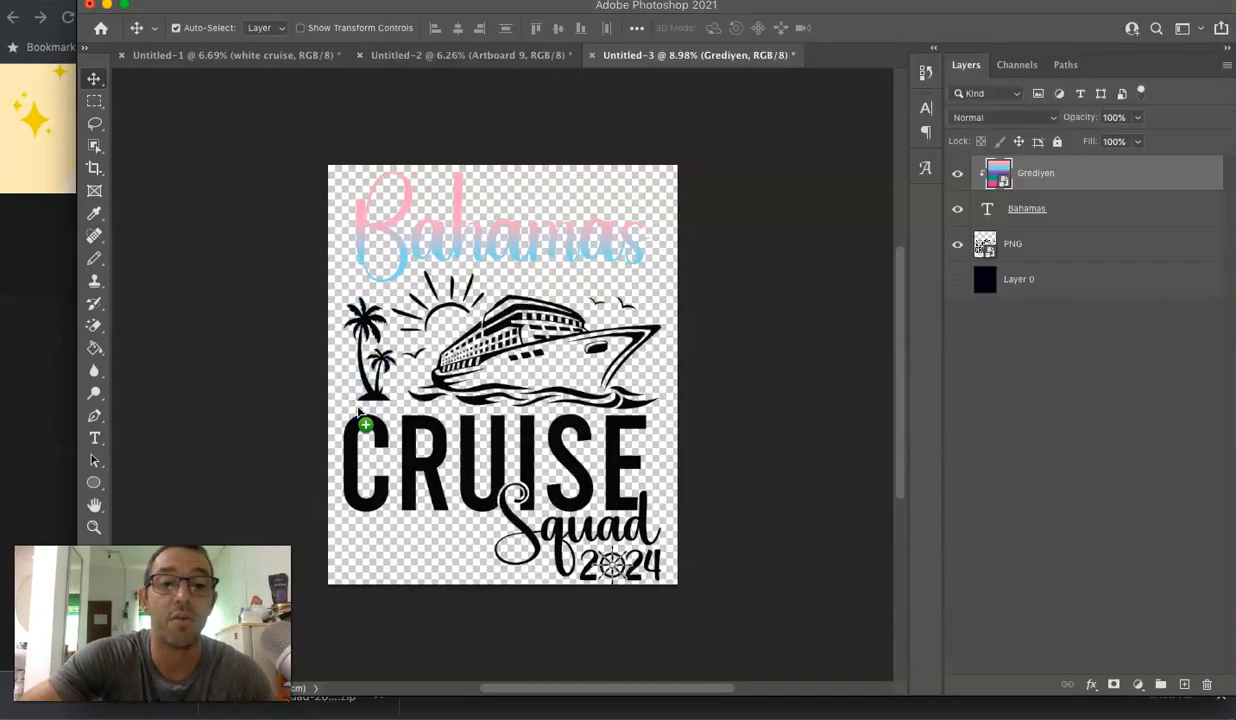
{"action": "left_click_drag", "start_coordinate": [500, 199], "coordinate": [499, 167]}
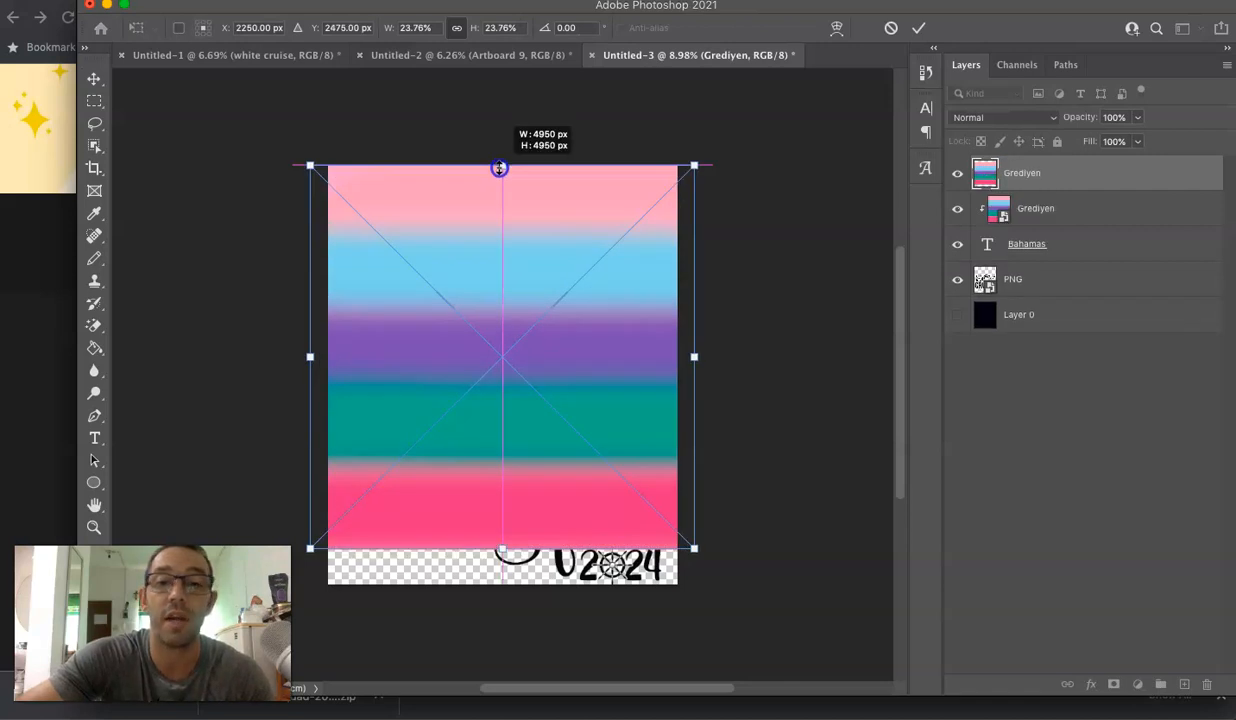
{"action": "left_click_drag", "start_coordinate": [502, 546], "coordinate": [502, 587]}
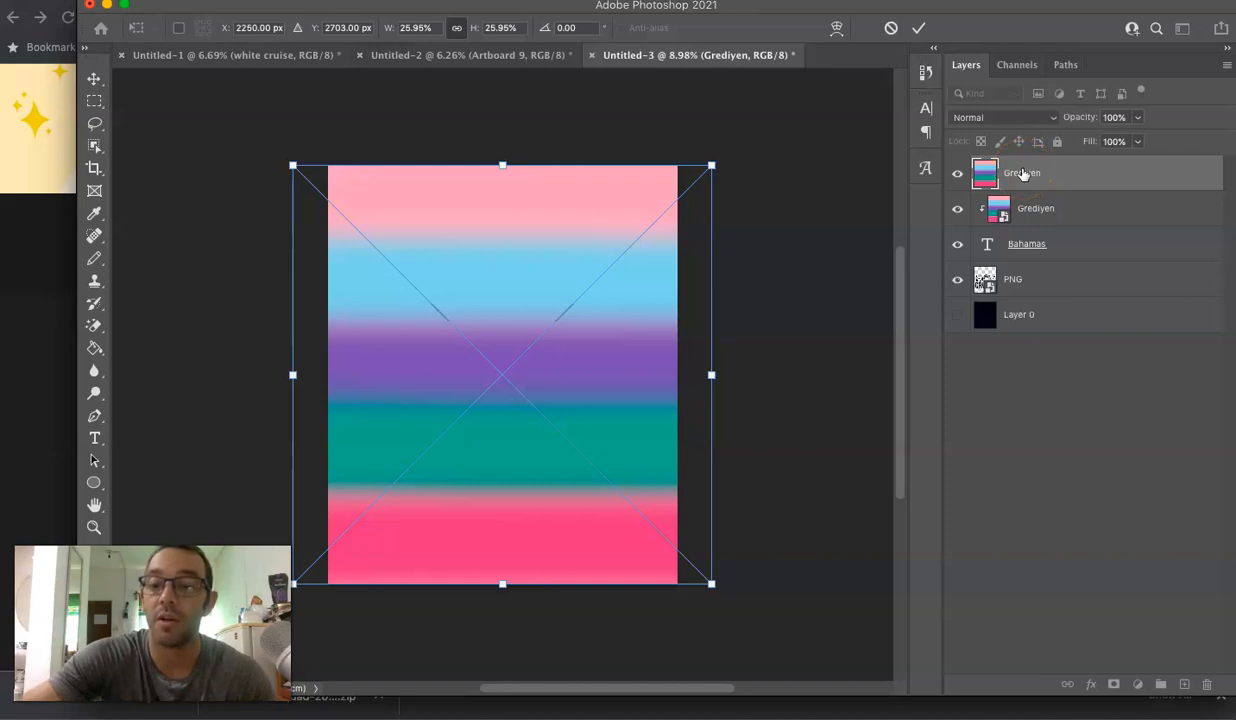
{"action": "key", "text": "Return"}
Step: Move the new Grediyen layer directly above the PNG layer, clip it to the cruise artwork, and show the dark Layer 0 background
{"action": "left_click_drag", "start_coordinate": [1021, 172], "coordinate": [1001, 258]}
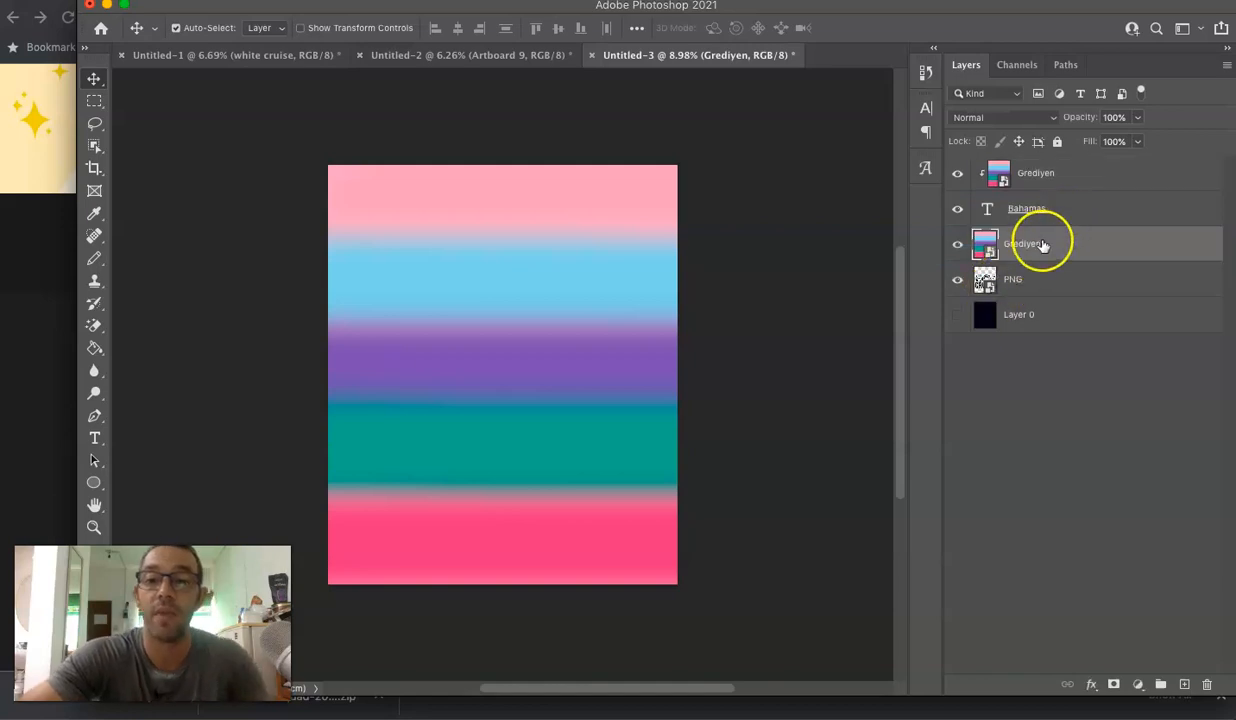
{"action": "right_click", "coordinate": [1046, 241]}
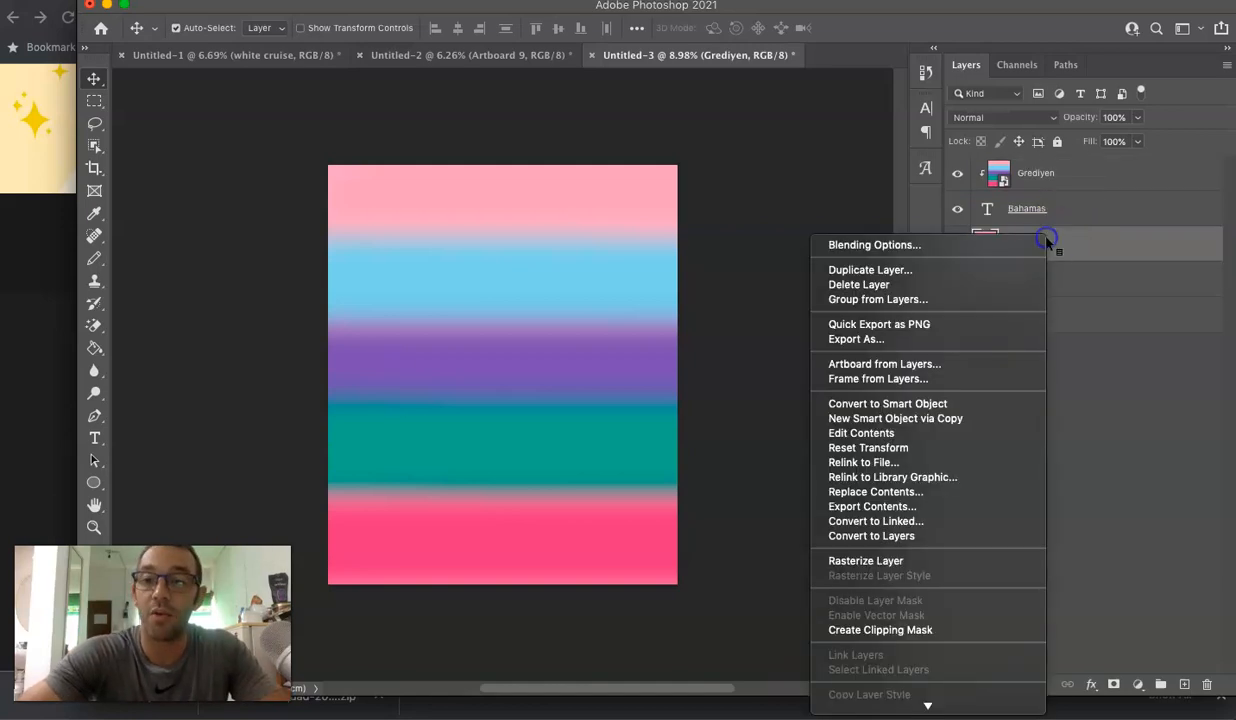
{"action": "left_click", "coordinate": [877, 630]}
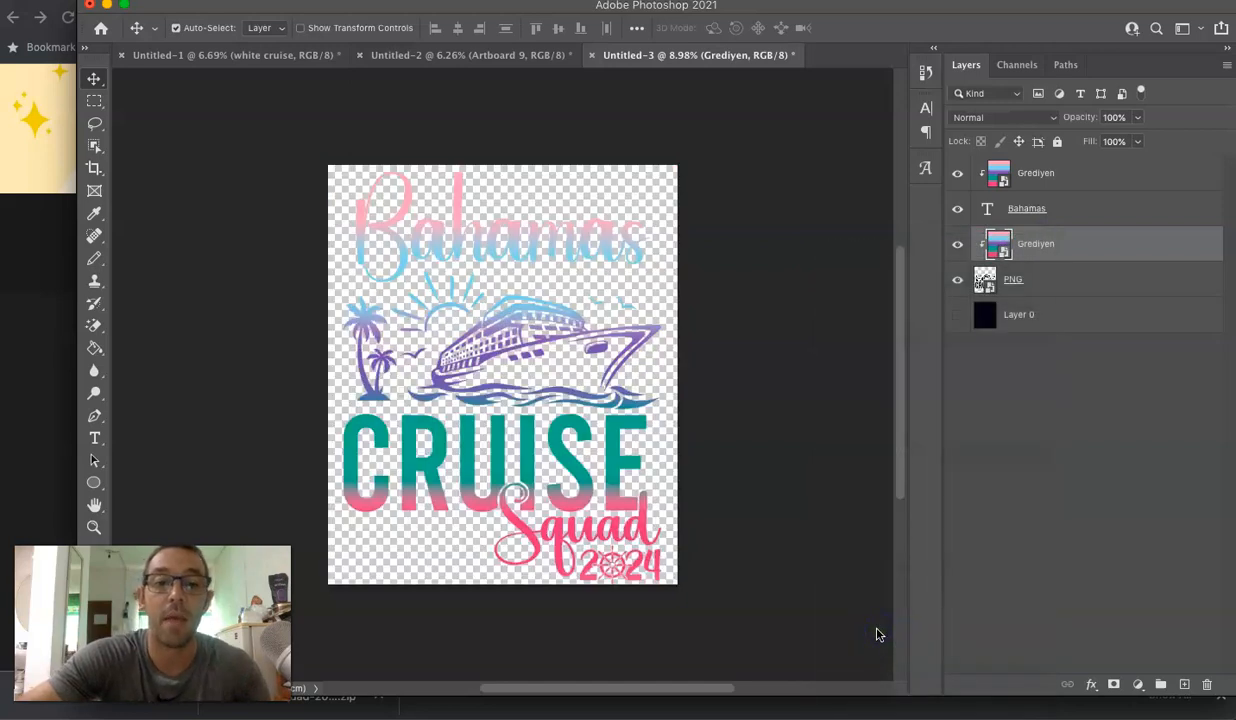
{"action": "left_click", "coordinate": [957, 316]}
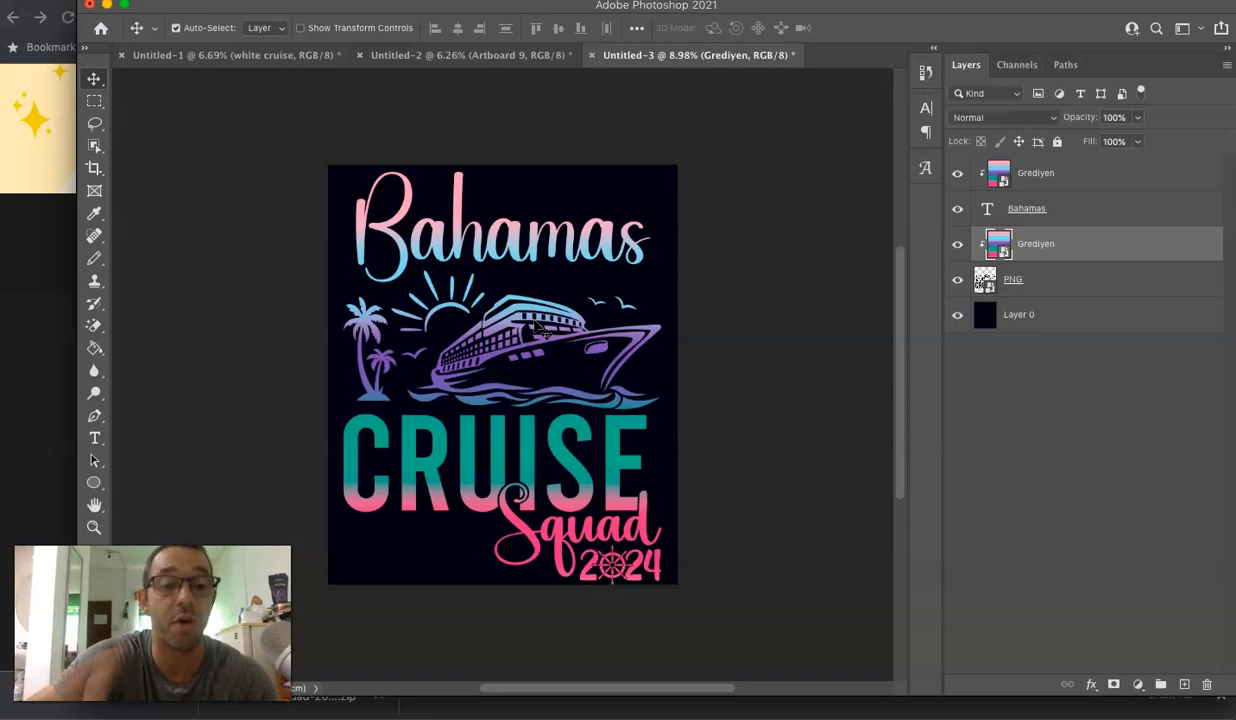
Step: Switch to the browser to view the Bahamas Cruise 2024 T-shirt listing on Amazon, and open the Merch product creation page
{"action": "left_click", "coordinate": [26, 346]}
{"action": "key", "text": "ctrl+Tab"}
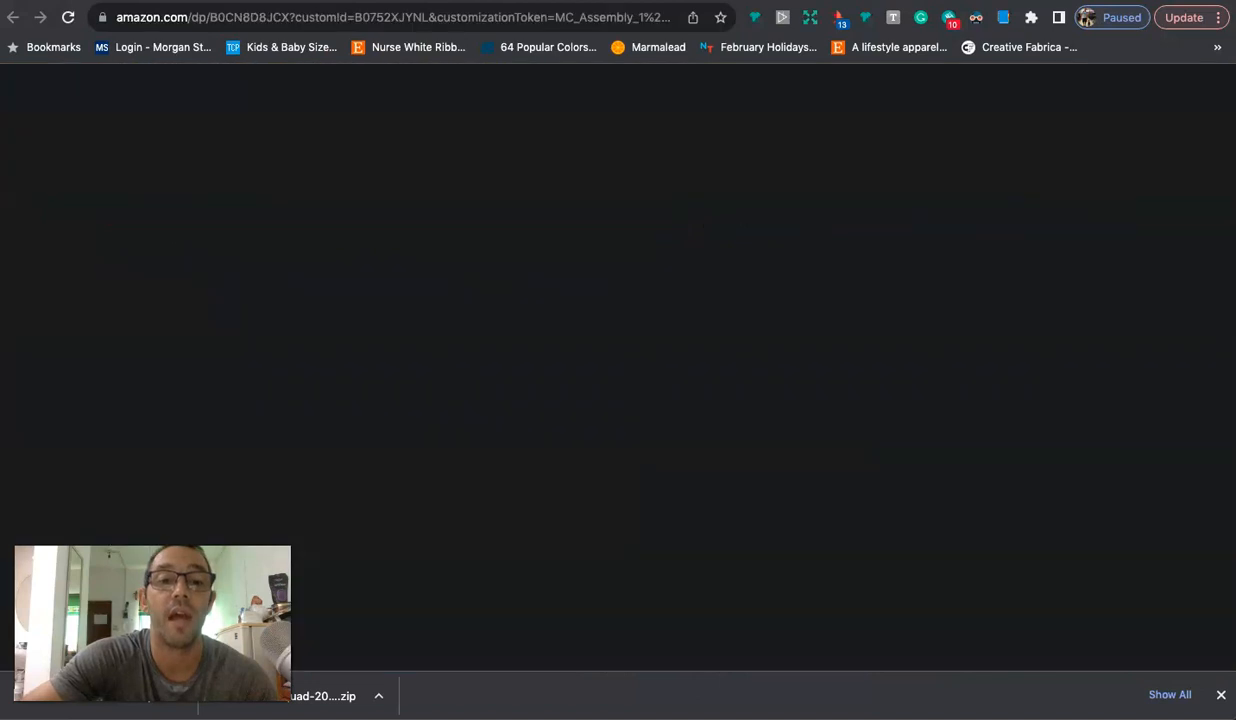
{"action": "scroll", "coordinate": [503, 302], "scroll_direction": "down", "scroll_amount": 1}
{"action": "scroll", "coordinate": [503, 302], "scroll_direction": "down", "scroll_amount": 1}
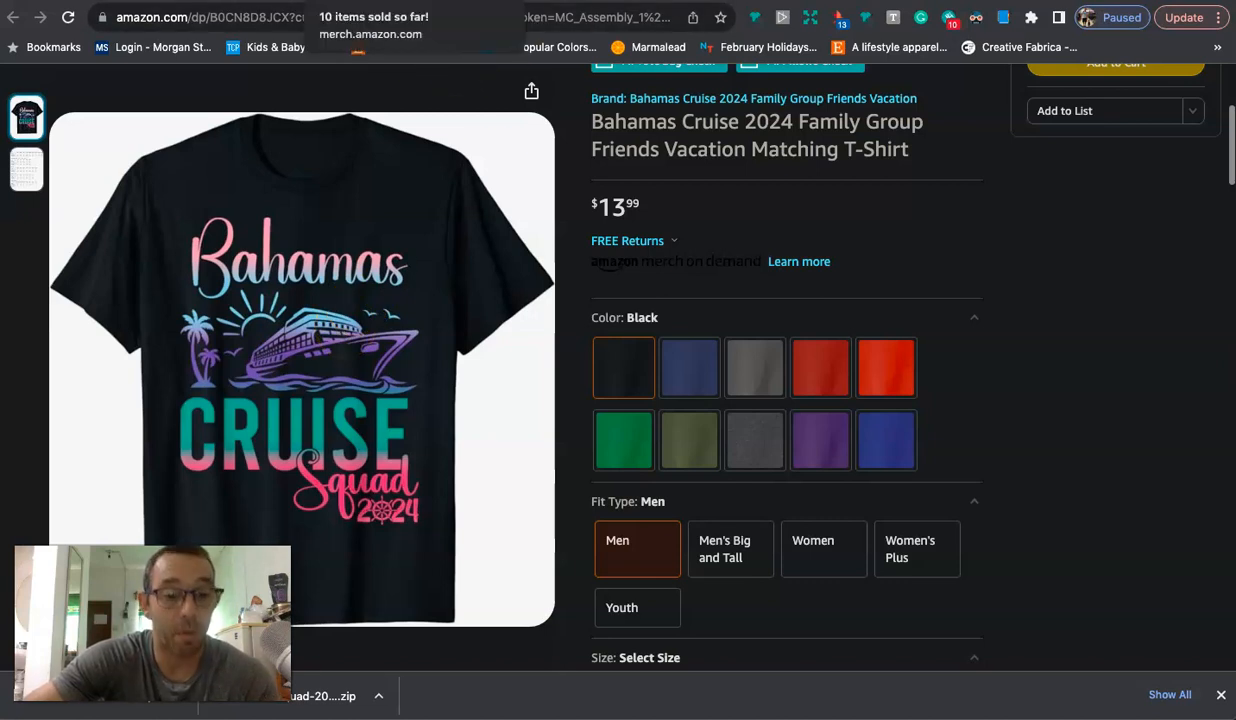
{"action": "left_click", "coordinate": [336, 1]}
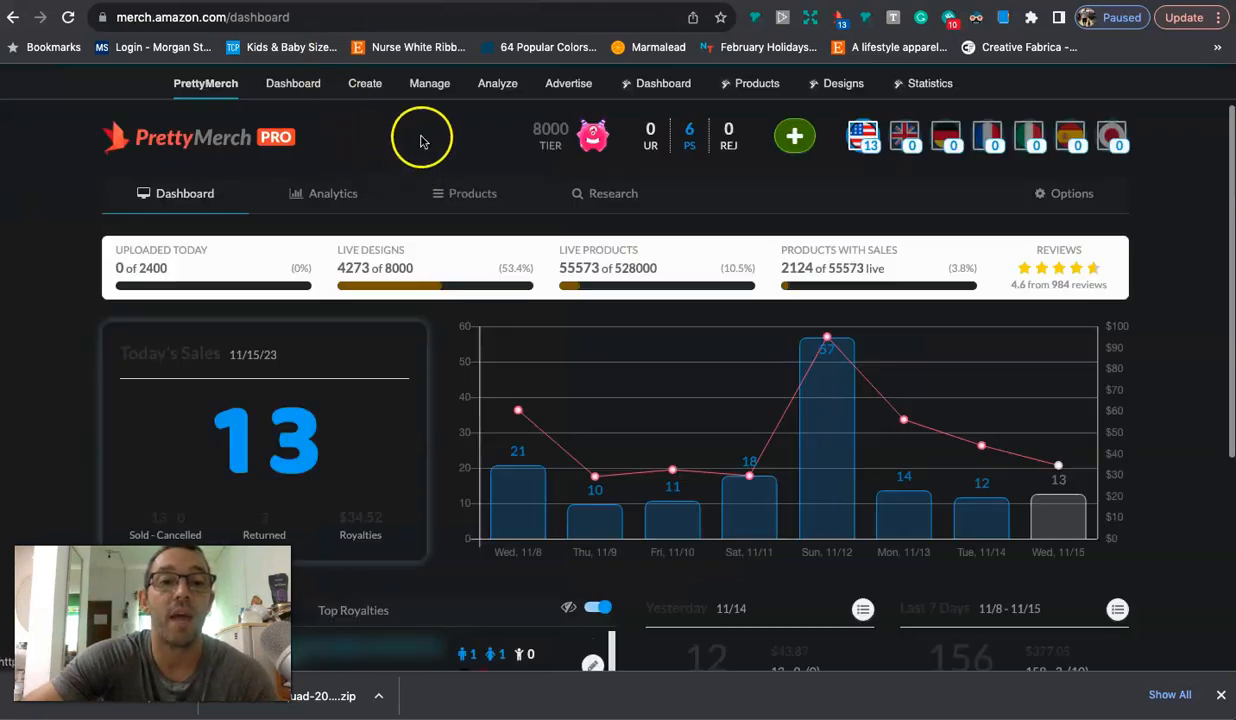
{"action": "left_click", "coordinate": [365, 84]}
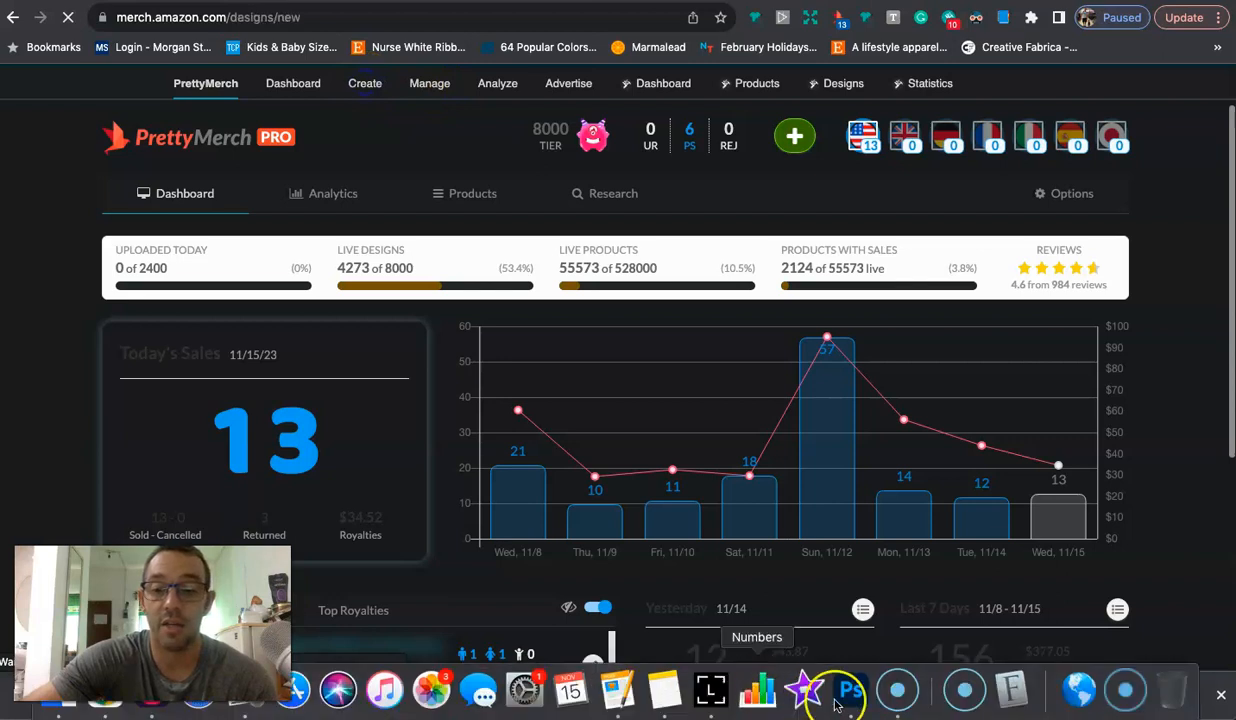
Step: Switch back to Photoshop, hide the dark Layer 0 background, and export the design to Documents as bahamas 2024.png
{"action": "left_click", "coordinate": [848, 692]}
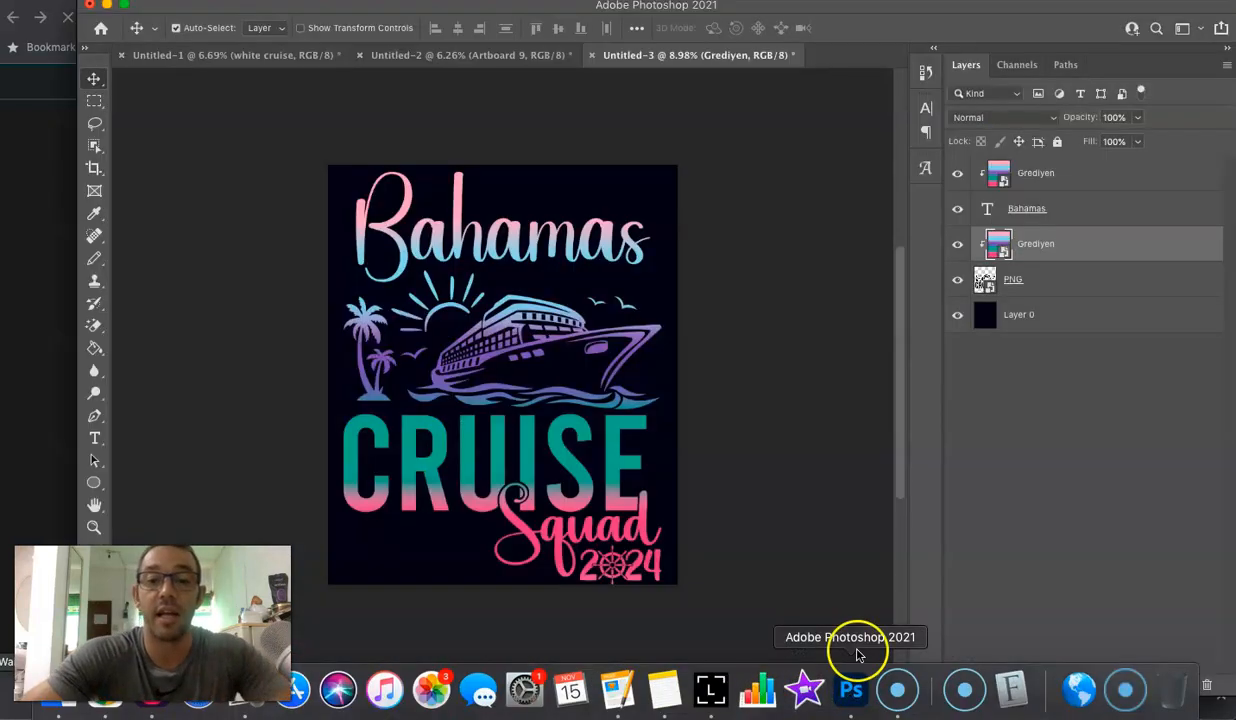
{"action": "left_click", "coordinate": [955, 316]}
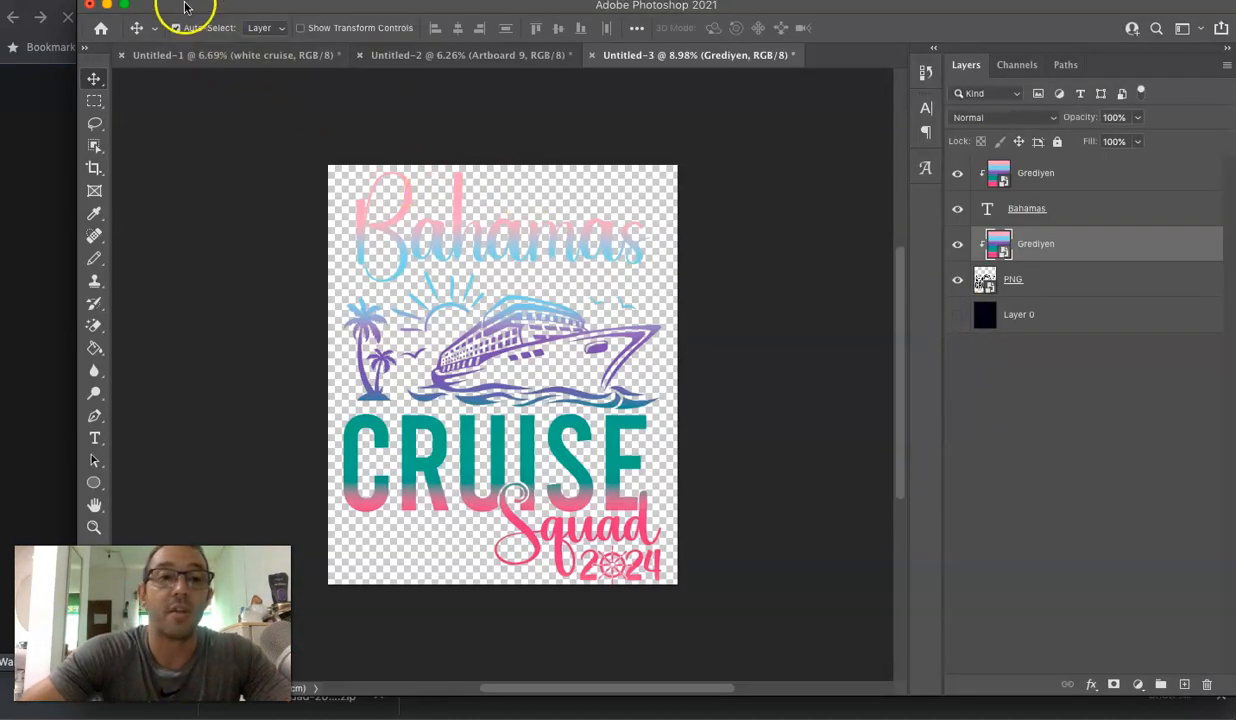
{"action": "left_click", "coordinate": [140, 0]}
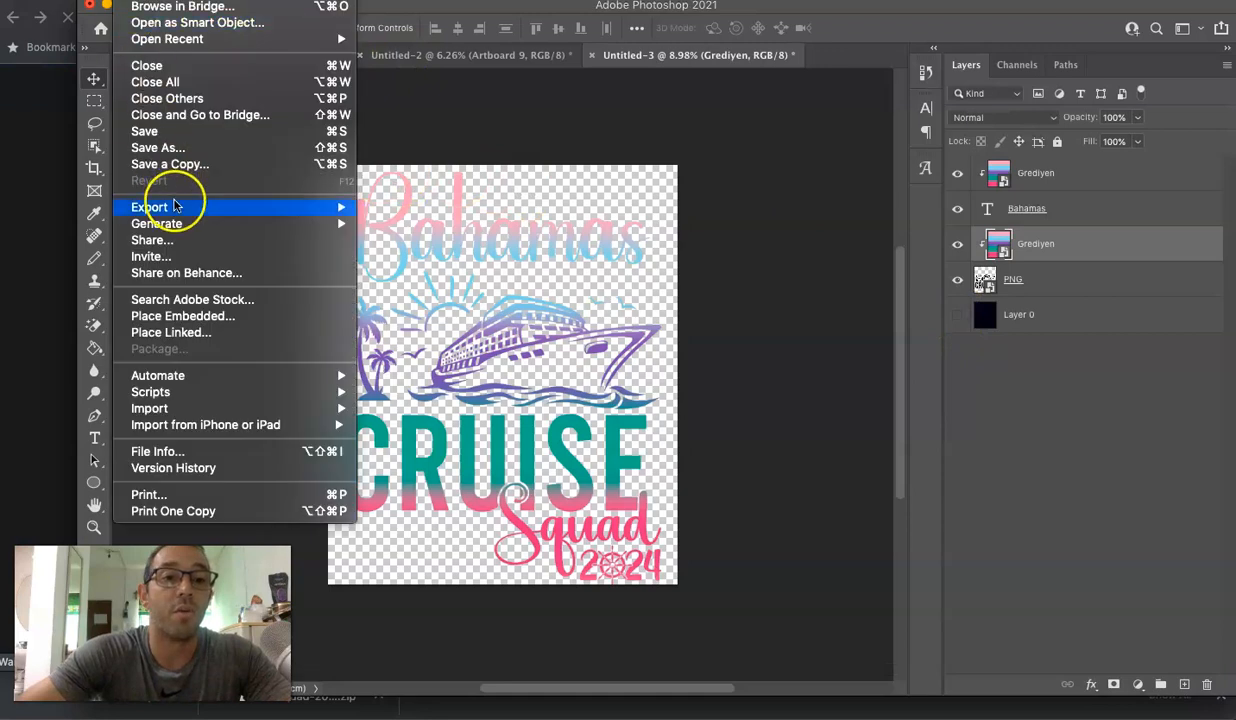
{"action": "mouse_move", "coordinate": [177, 207]}
{"action": "left_click", "coordinate": [417, 207]}
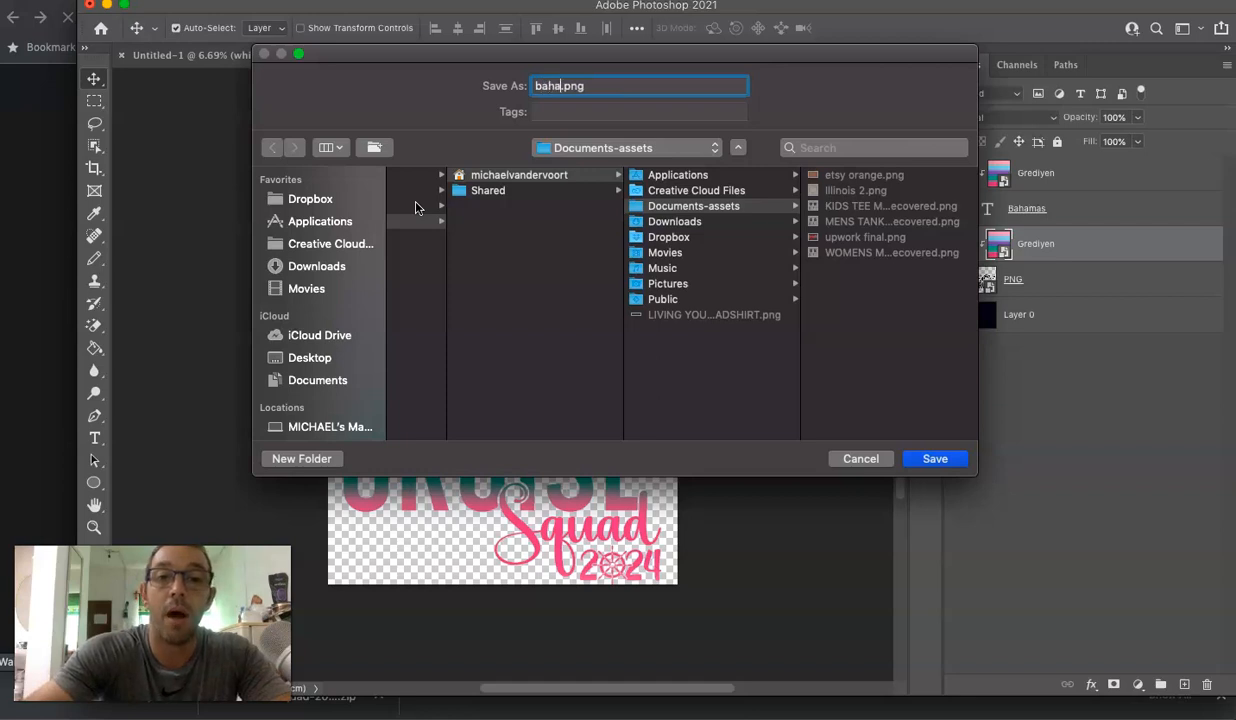
{"action": "type", "text": "2024"}
{"action": "left_click", "coordinate": [318, 383]}
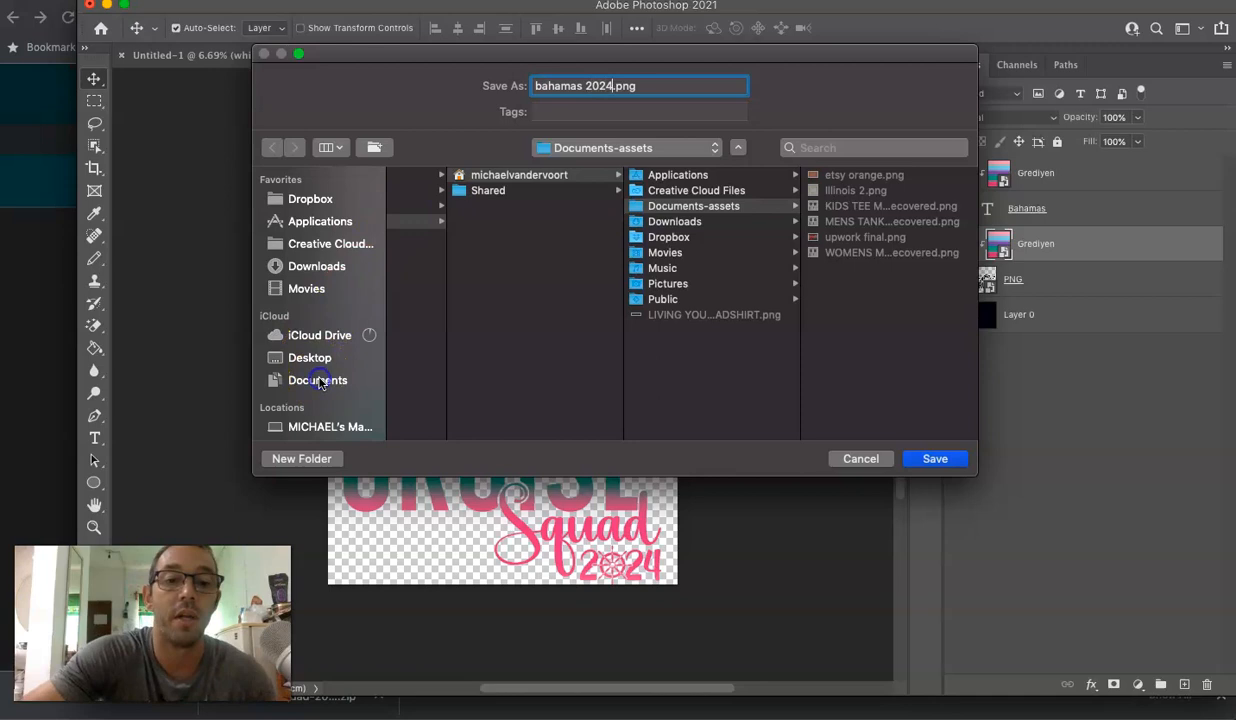
{"action": "left_click", "coordinate": [935, 457]}
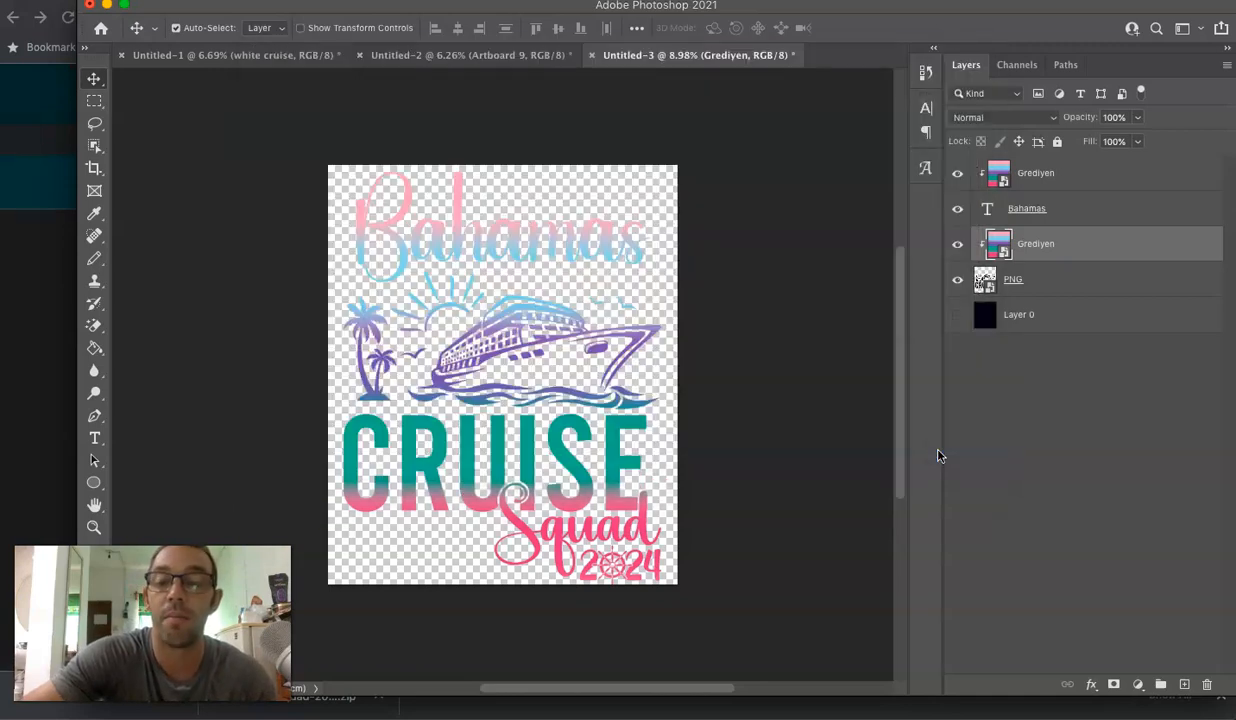
Step: Return to the Merch product creation page in the browser and upload the Bahamas cruise PNG from the Documents folder as artwork
{"action": "left_click", "coordinate": [25, 325]}
{"action": "scroll", "coordinate": [455, 270], "scroll_direction": "down", "scroll_amount": 3}
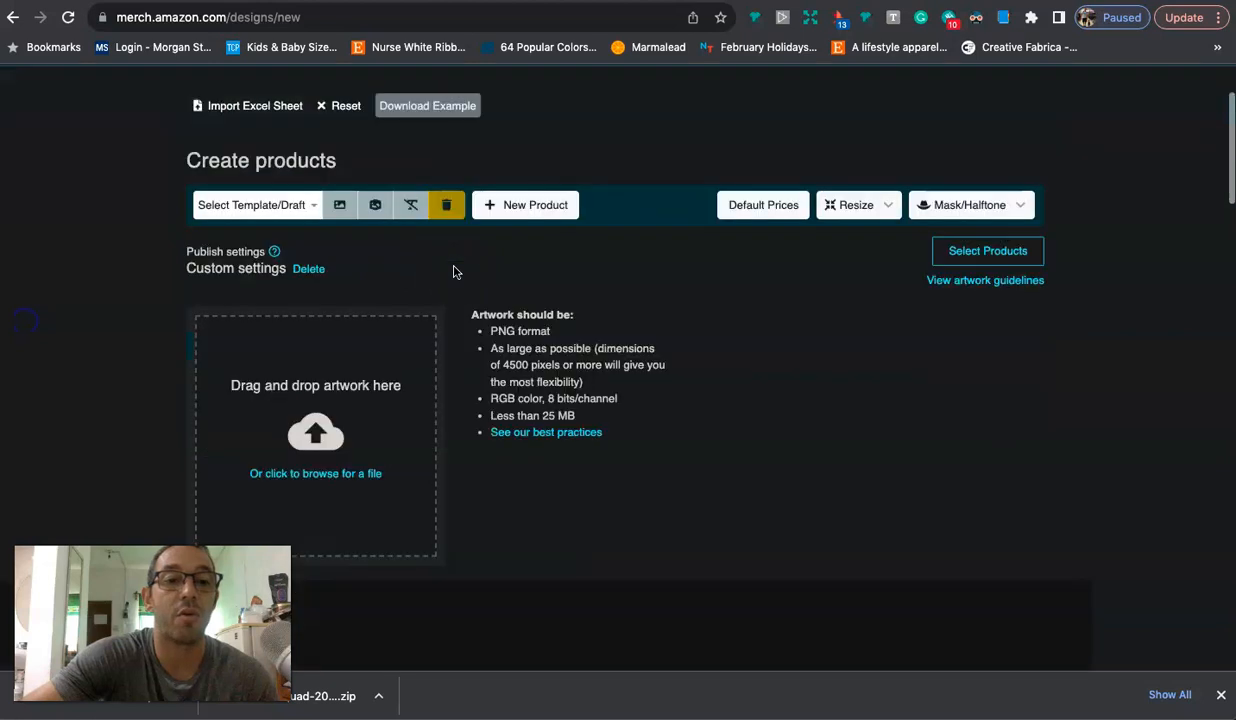
{"action": "scroll", "coordinate": [362, 376], "scroll_direction": "up", "scroll_amount": 3}
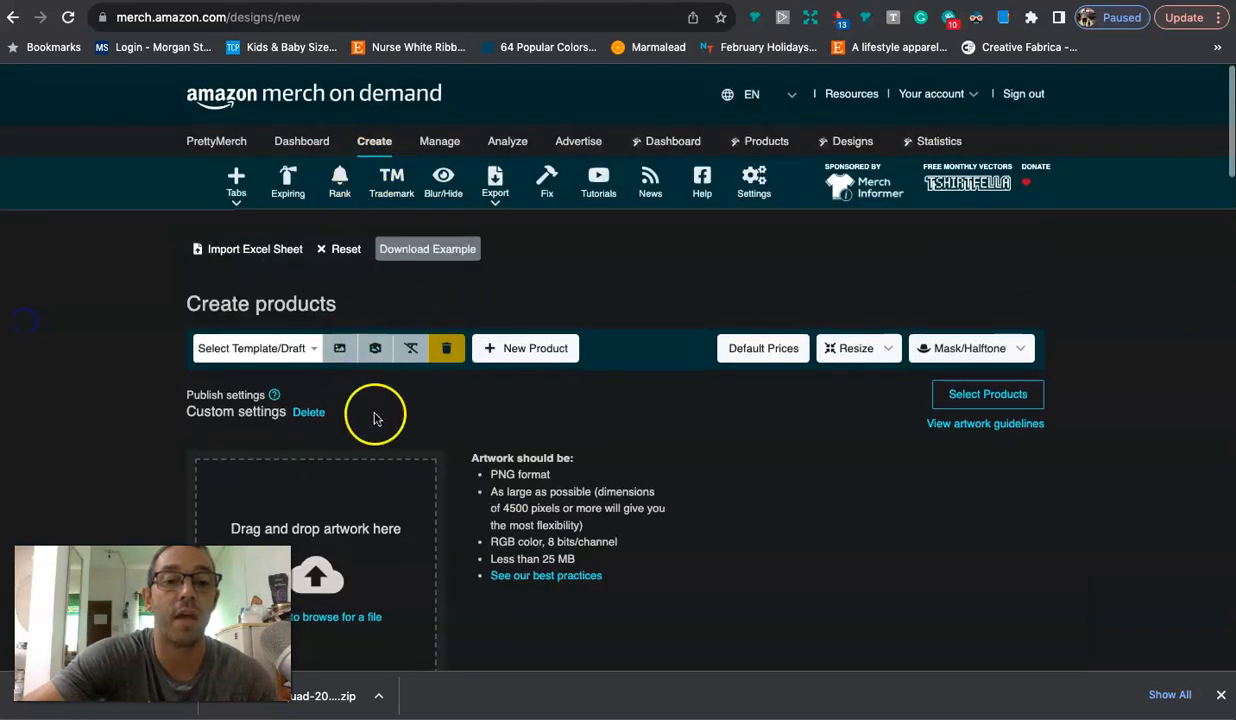
{"action": "scroll", "coordinate": [375, 414], "scroll_direction": "down", "scroll_amount": 2}
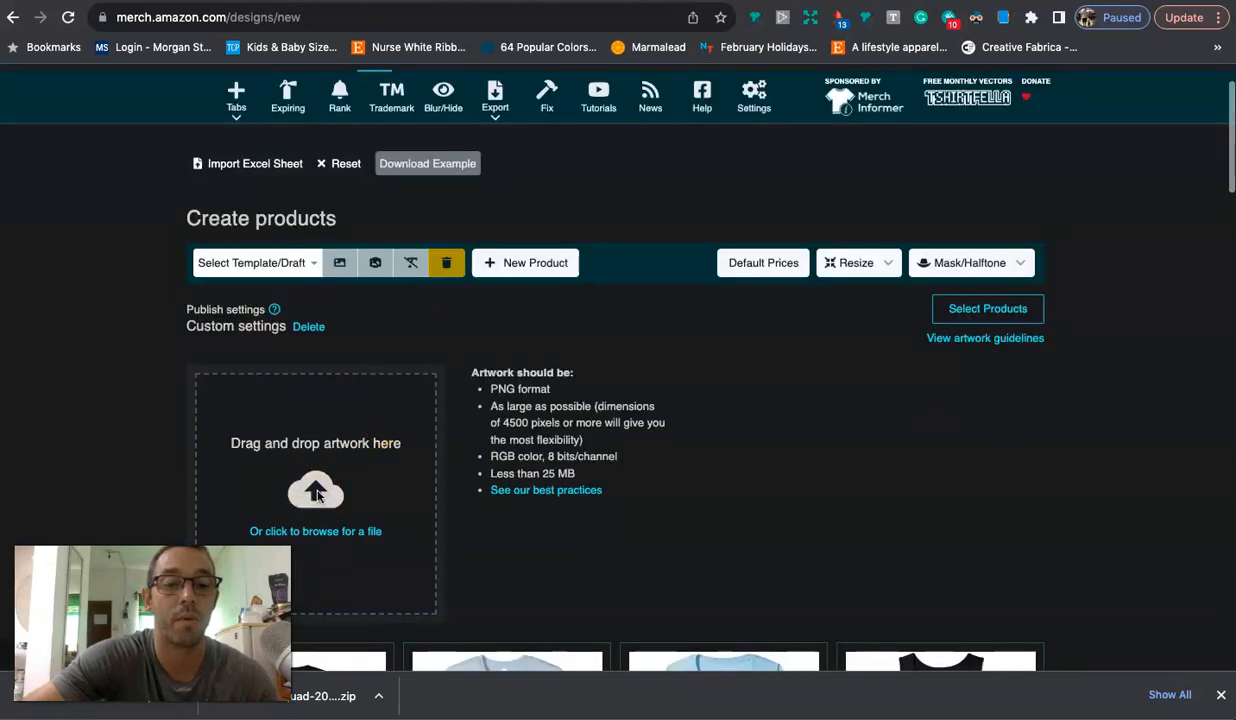
{"action": "scroll", "coordinate": [316, 493], "scroll_direction": "down", "scroll_amount": 2}
{"action": "left_click", "coordinate": [316, 452]}
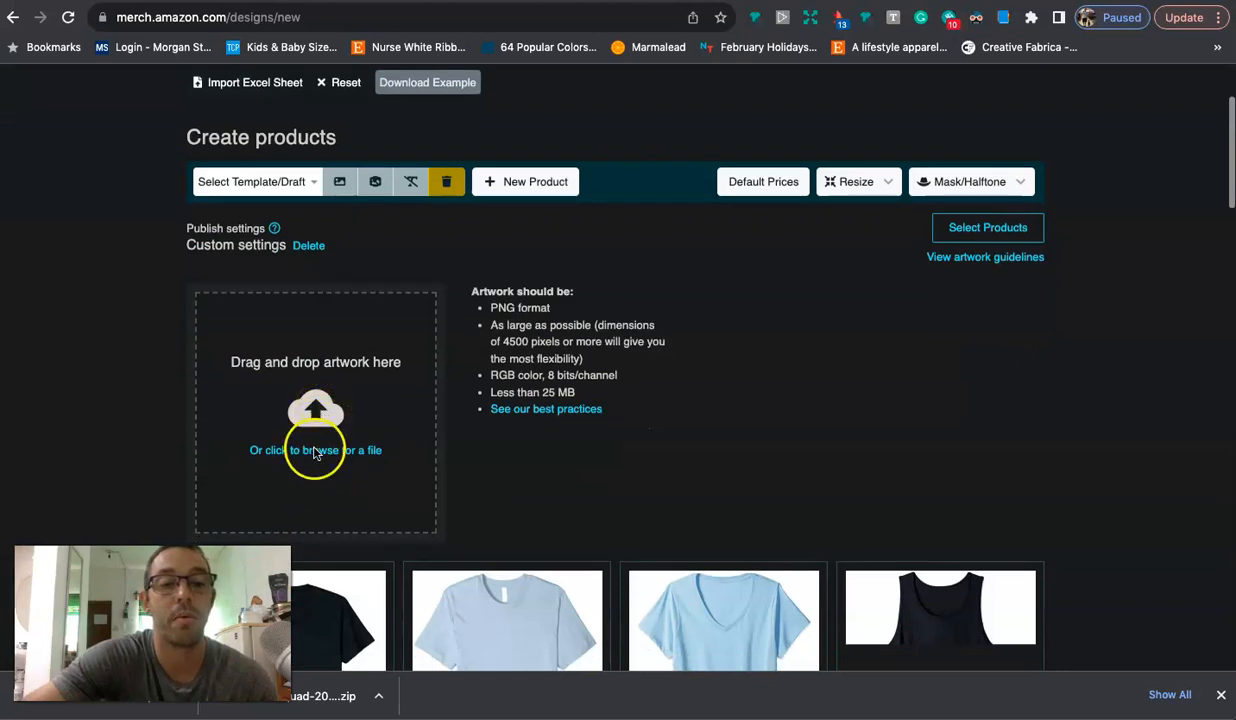
{"action": "scroll", "coordinate": [308, 405], "scroll_direction": "down", "scroll_amount": 2}
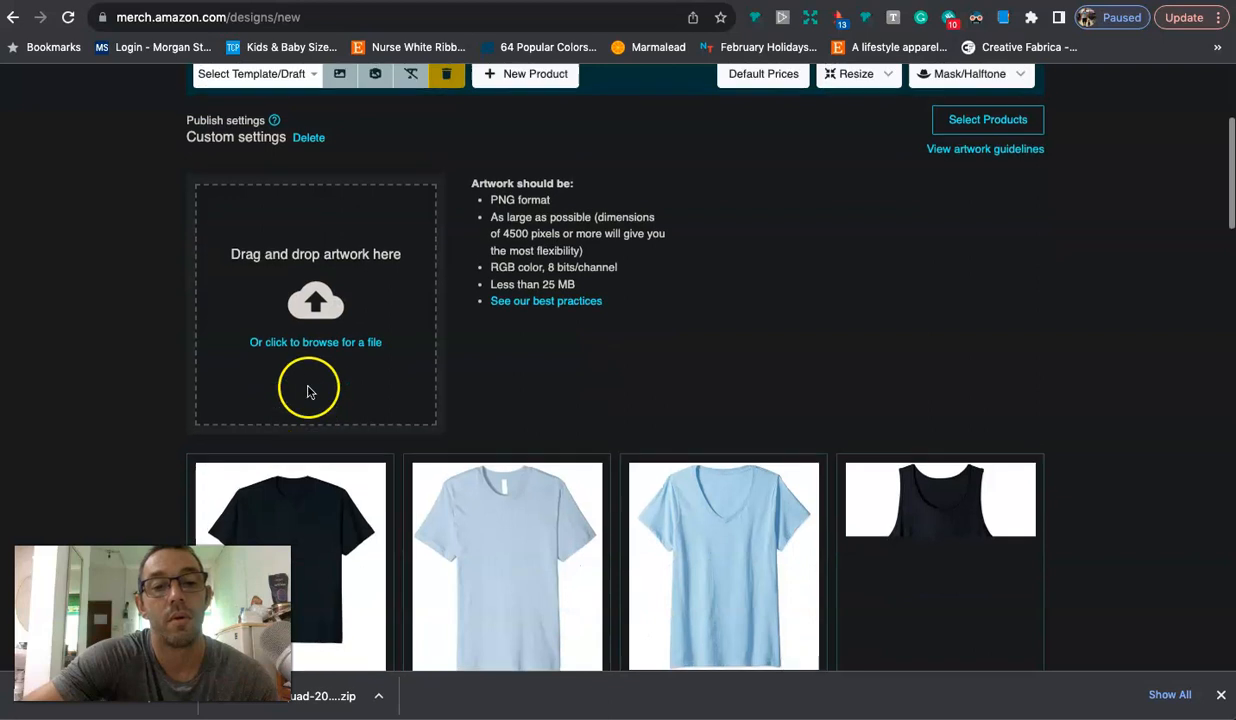
{"action": "left_click", "coordinate": [311, 311]}
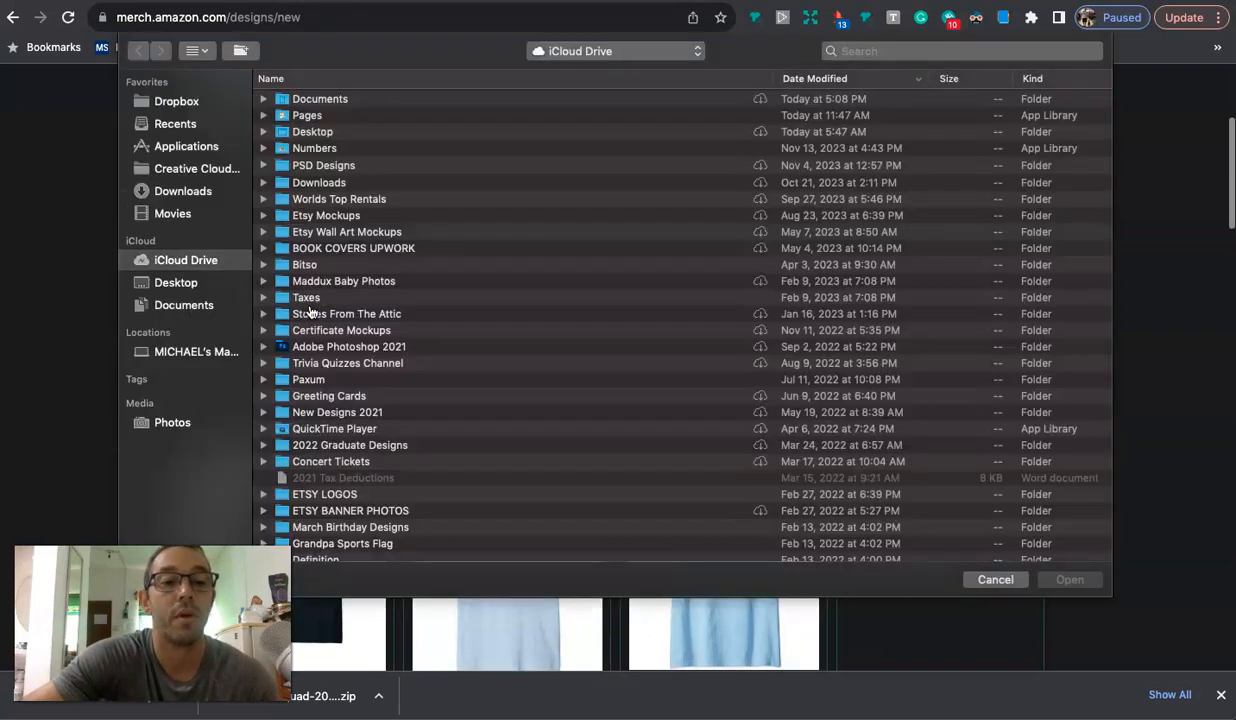
{"action": "left_click", "coordinate": [189, 305]}
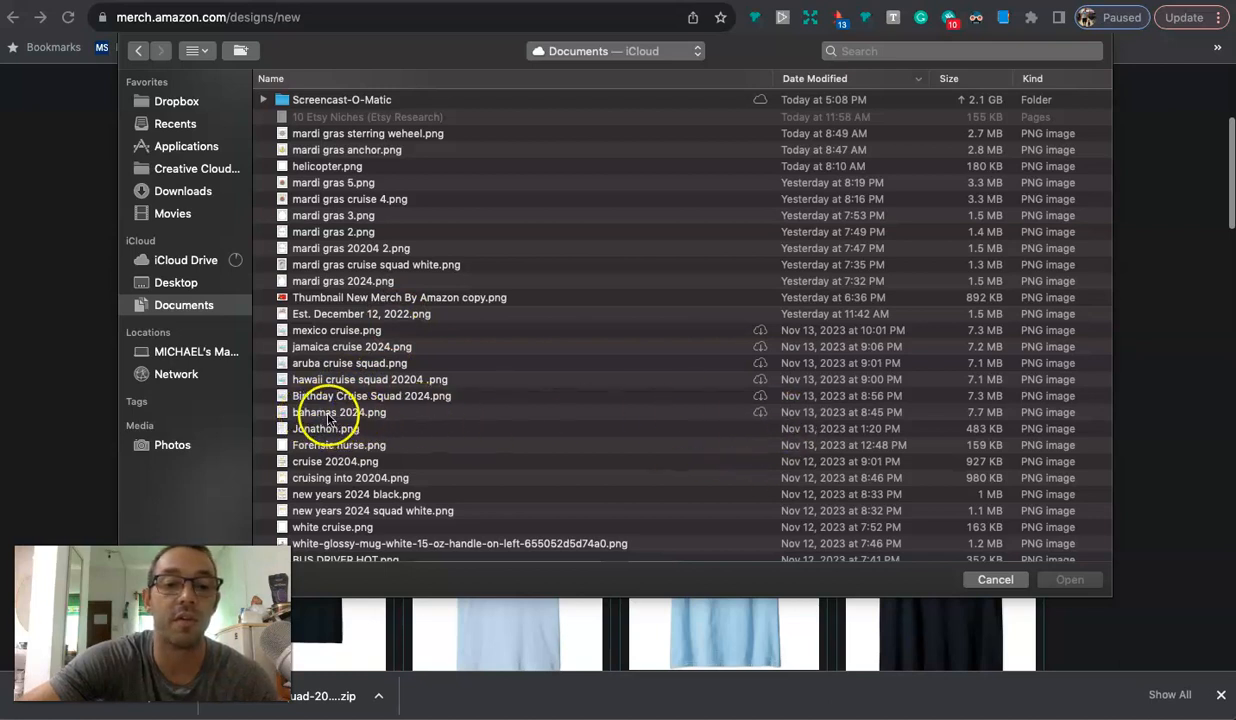
{"action": "left_click", "coordinate": [327, 415]}
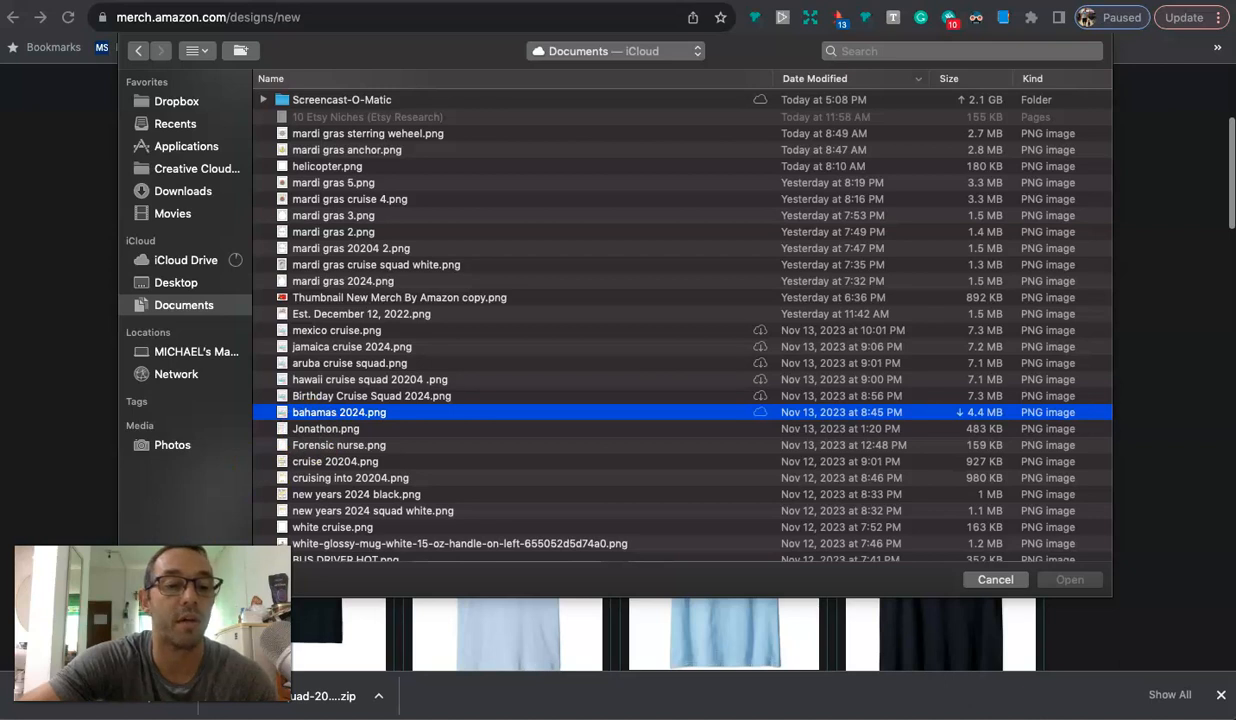
{"action": "key", "text": "Return"}
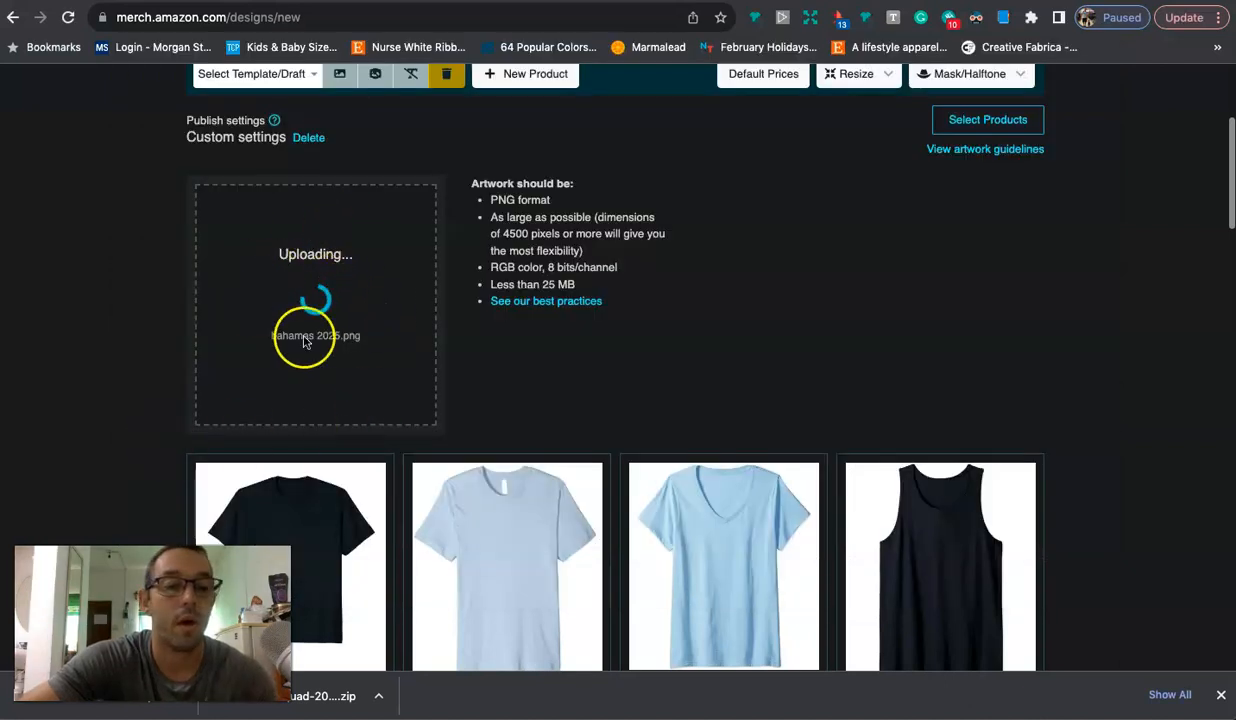
Step: Select the "Proud Cousin Of A HBCU Graduate Black College University" draft as the template for the new products
{"action": "scroll", "coordinate": [481, 352], "scroll_direction": "up", "scroll_amount": 3}
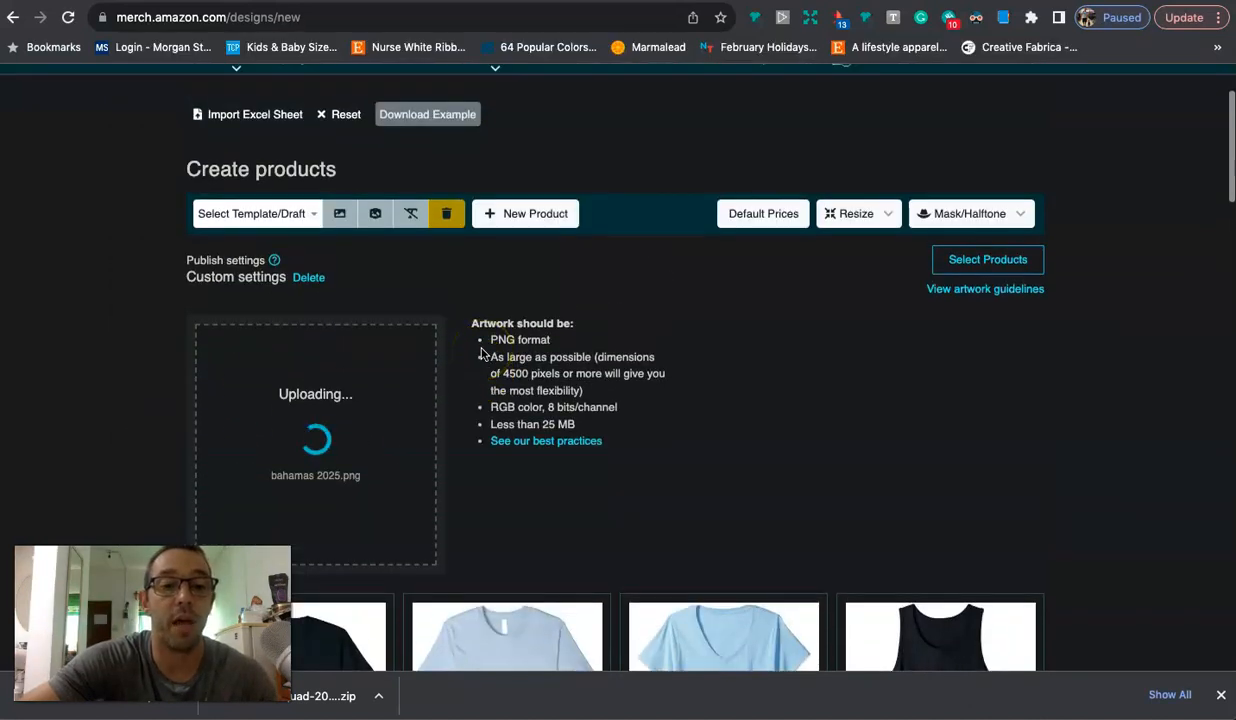
{"action": "scroll", "coordinate": [481, 352], "scroll_direction": "up", "scroll_amount": 2}
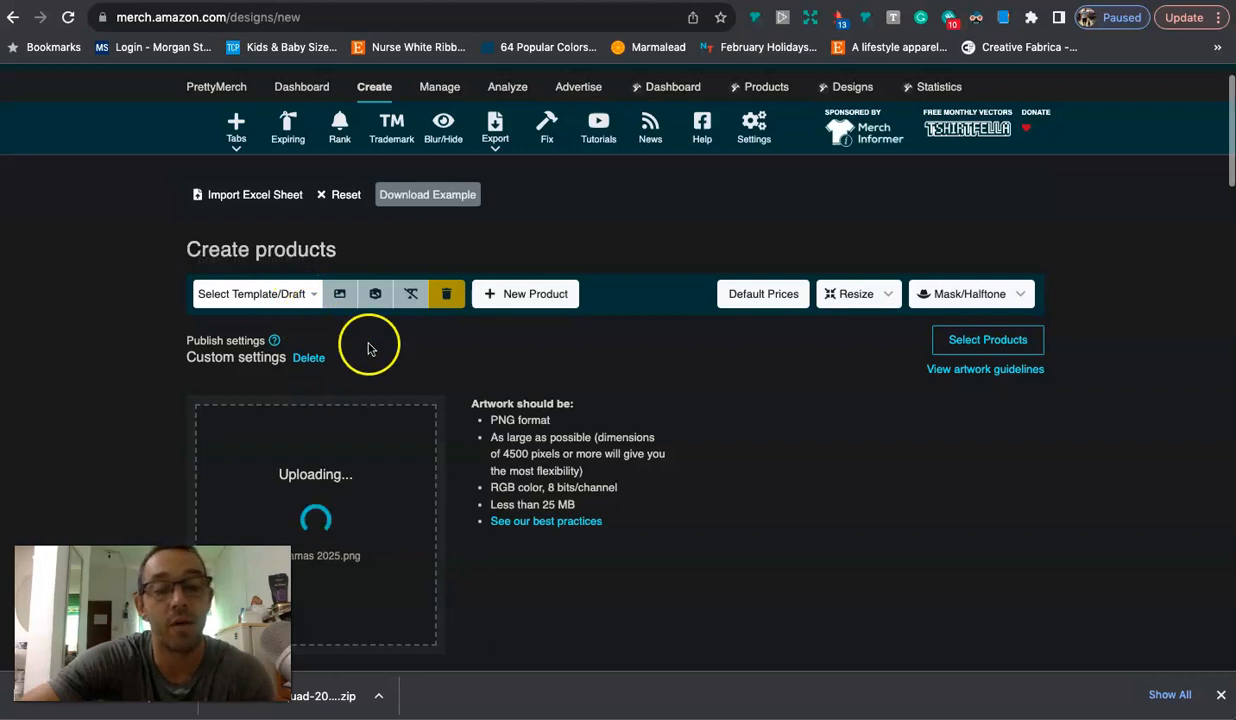
{"action": "scroll", "coordinate": [384, 339], "scroll_direction": "down", "scroll_amount": 5}
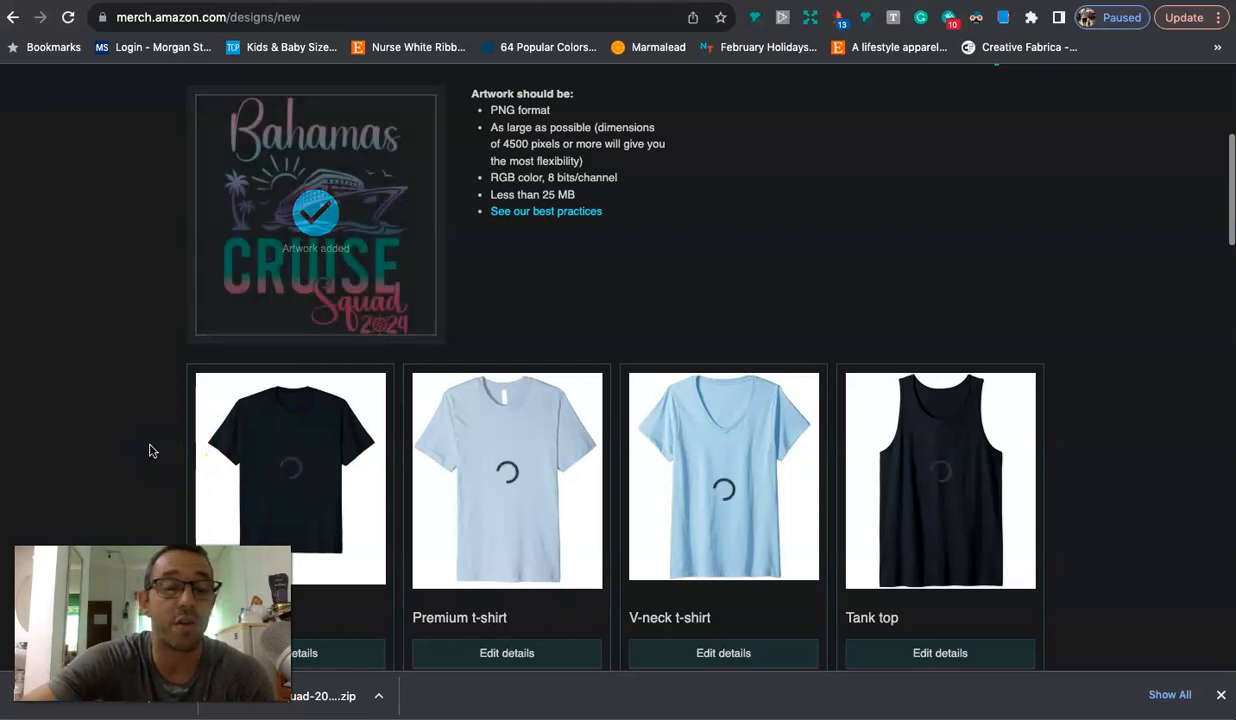
{"action": "scroll", "coordinate": [150, 451], "scroll_direction": "up", "scroll_amount": 2}
{"action": "scroll", "coordinate": [150, 451], "scroll_direction": "up", "scroll_amount": 2}
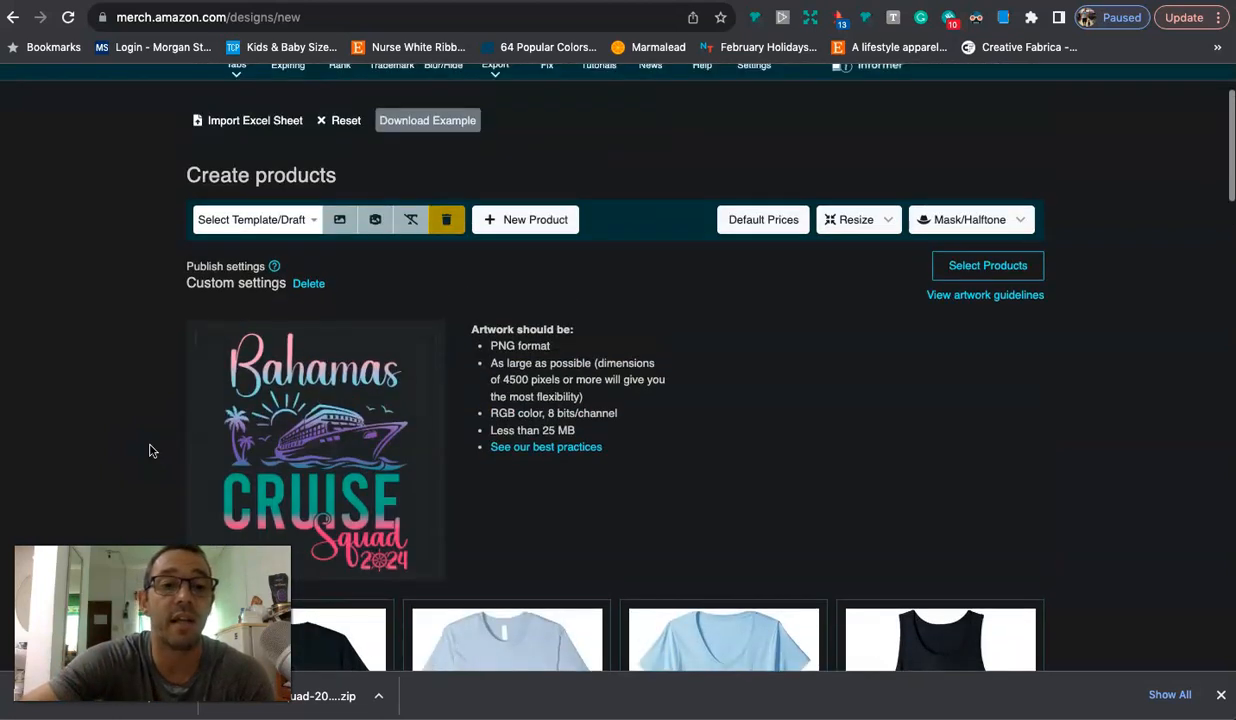
{"action": "left_click", "coordinate": [300, 222]}
{"action": "scroll", "coordinate": [305, 365], "scroll_direction": "down", "scroll_amount": 10}
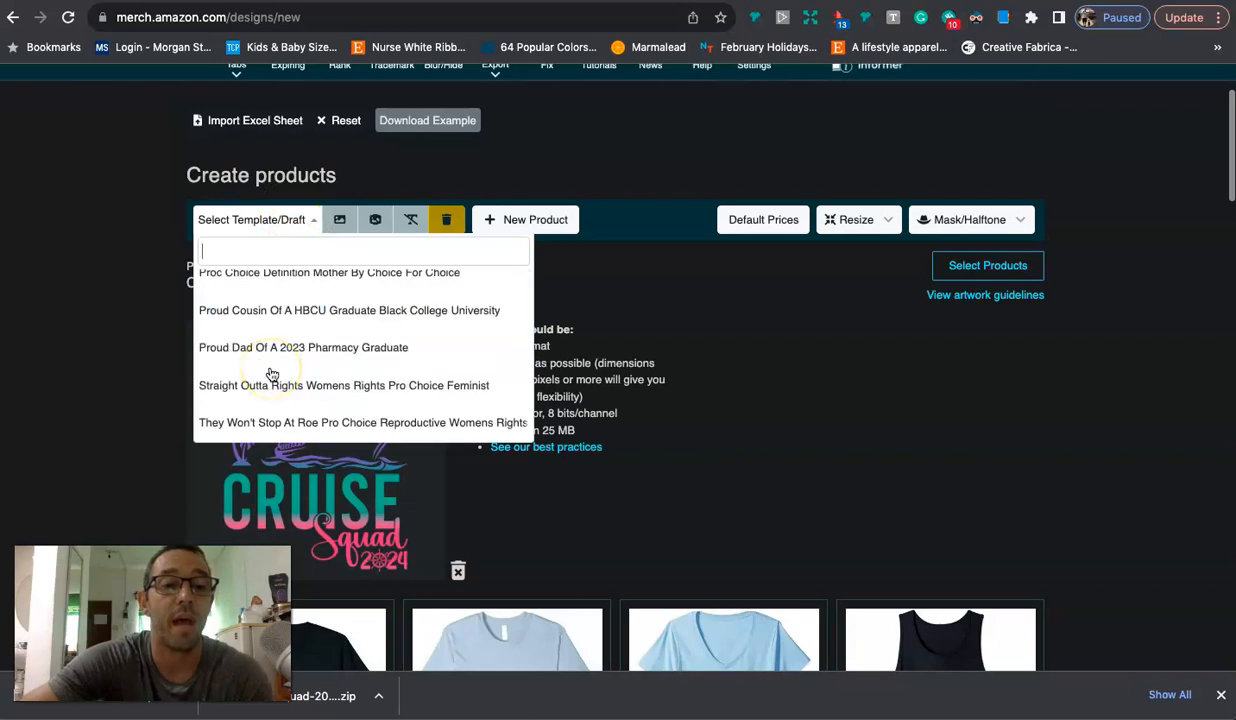
{"action": "scroll", "coordinate": [290, 330], "scroll_direction": "up", "scroll_amount": 1}
{"action": "left_click", "coordinate": [334, 330]}
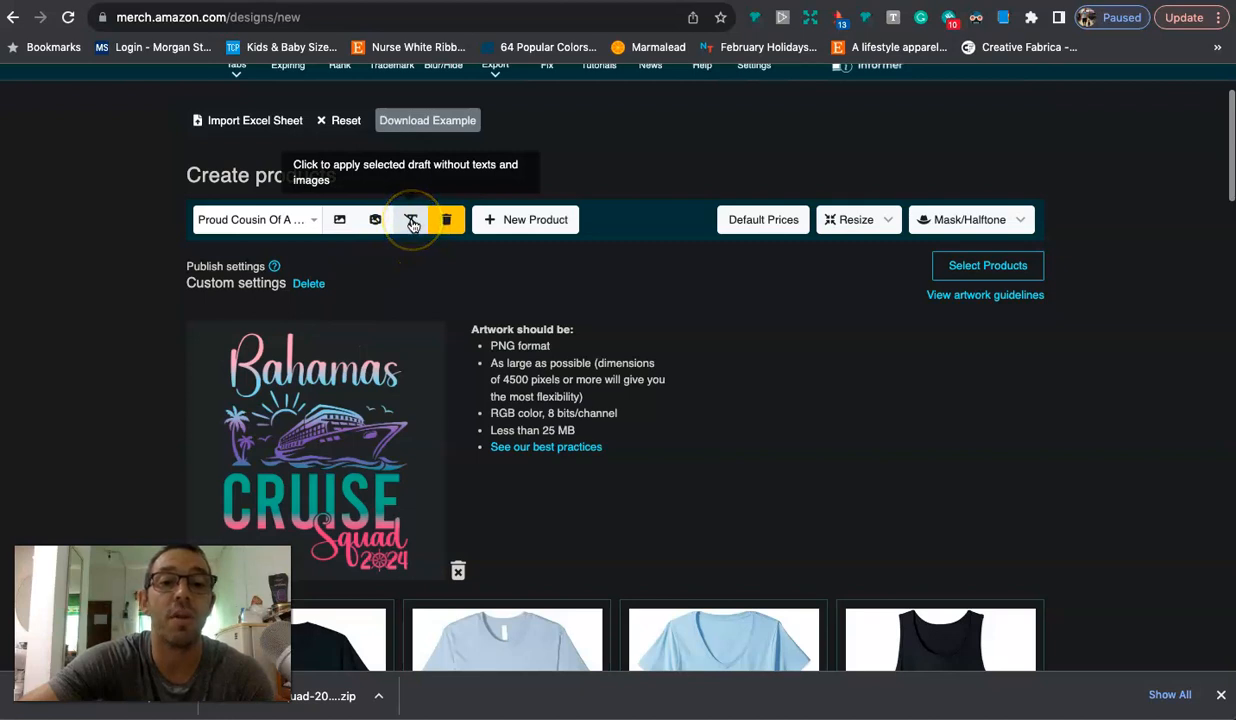
Step: Apply the selected draft's product settings to the new Bahamas design without the draft's texts and images
{"action": "left_click", "coordinate": [411, 221]}
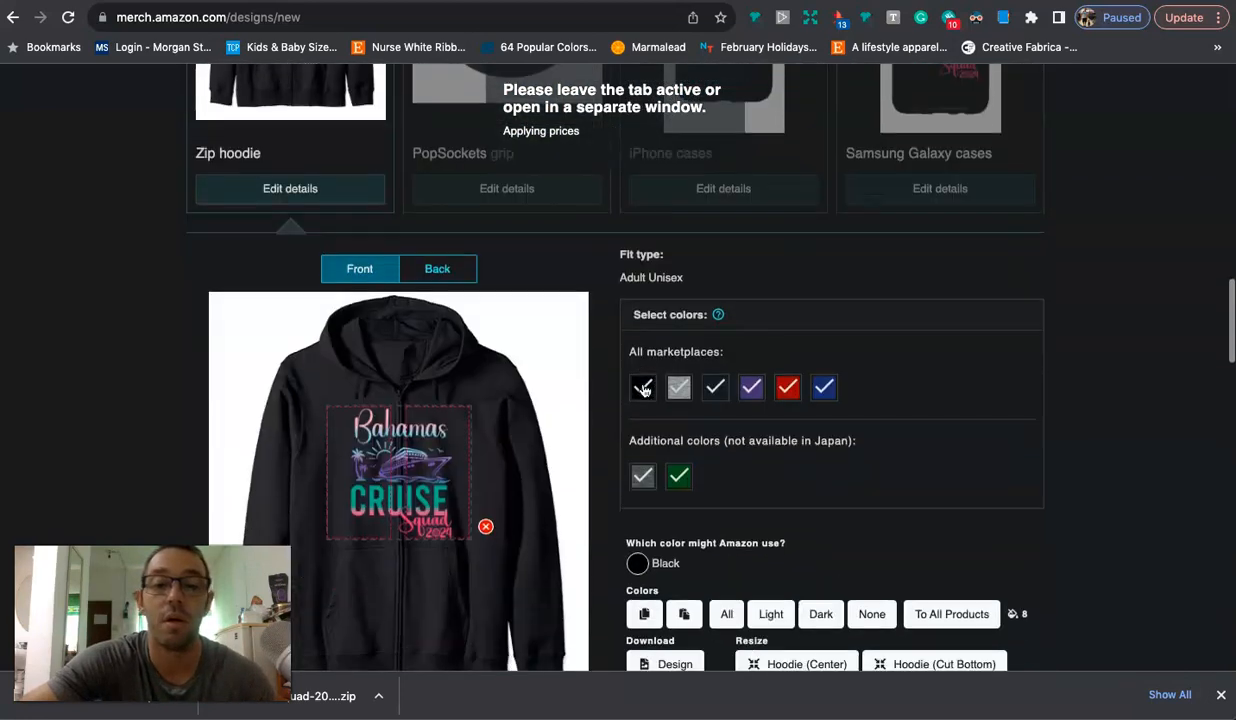
{"action": "scroll", "coordinate": [645, 391], "scroll_direction": "down", "scroll_amount": 2}
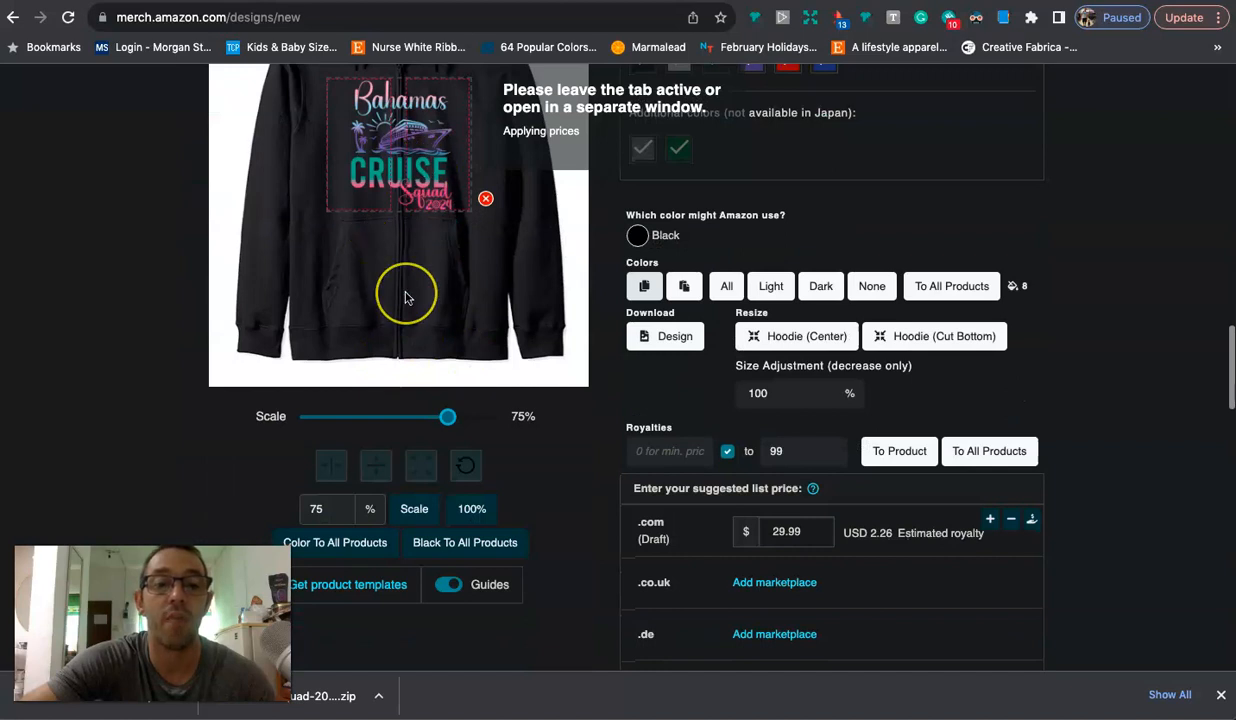
{"action": "scroll", "coordinate": [406, 298], "scroll_direction": "up", "scroll_amount": 10}
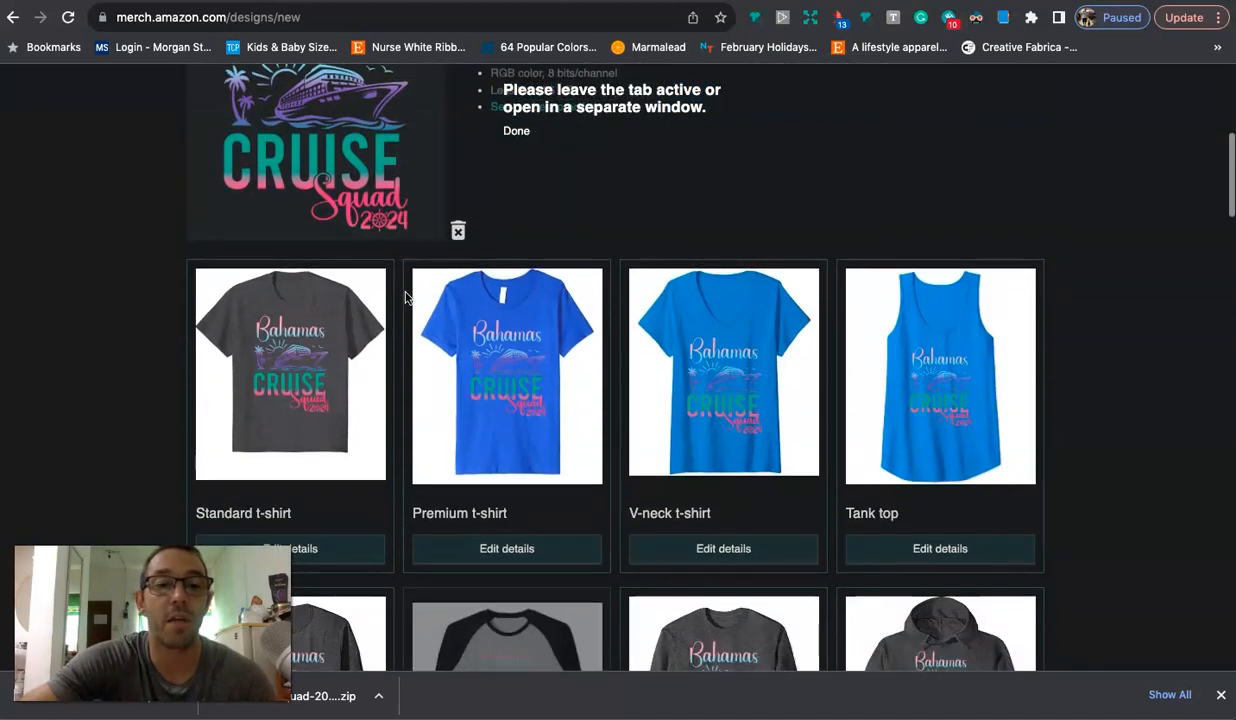
Step: Show the Standard t-shirt and the Premium t-shirt in Black, keeping Black among their selected colors
{"action": "scroll", "coordinate": [380, 320], "scroll_direction": "down", "scroll_amount": 1}
{"action": "left_click", "coordinate": [301, 488]}
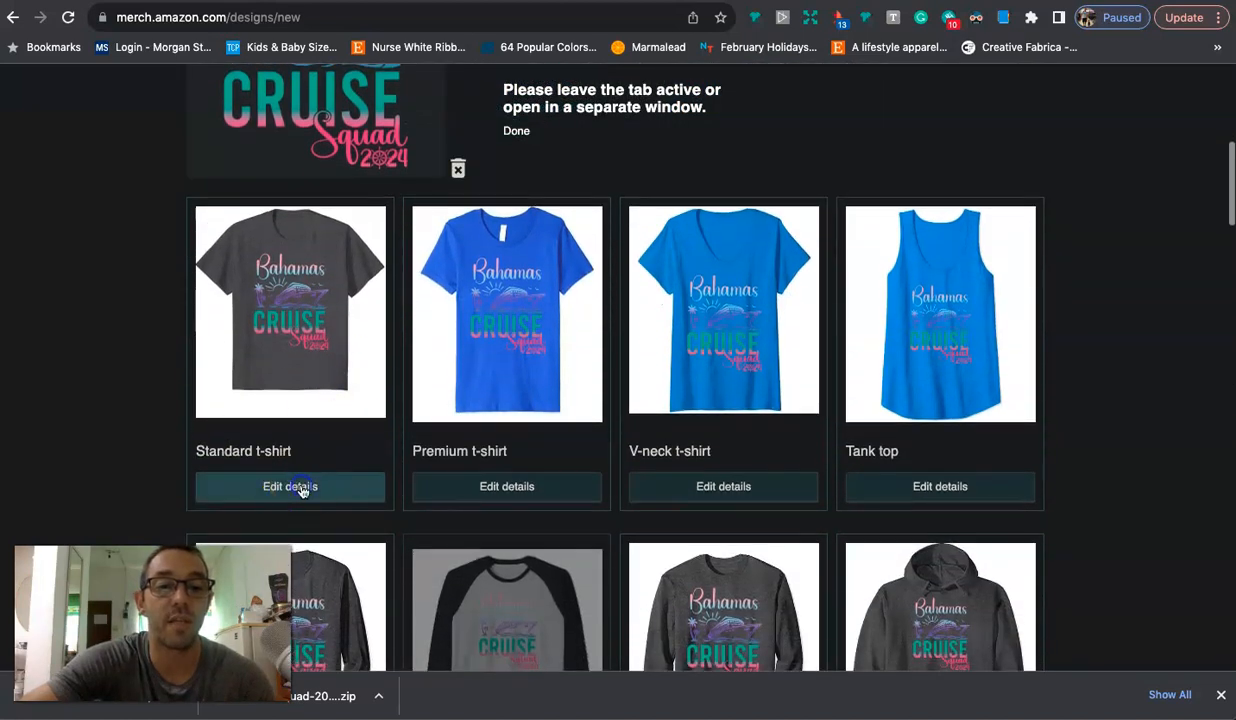
{"action": "scroll", "coordinate": [300, 488], "scroll_direction": "down", "scroll_amount": 2}
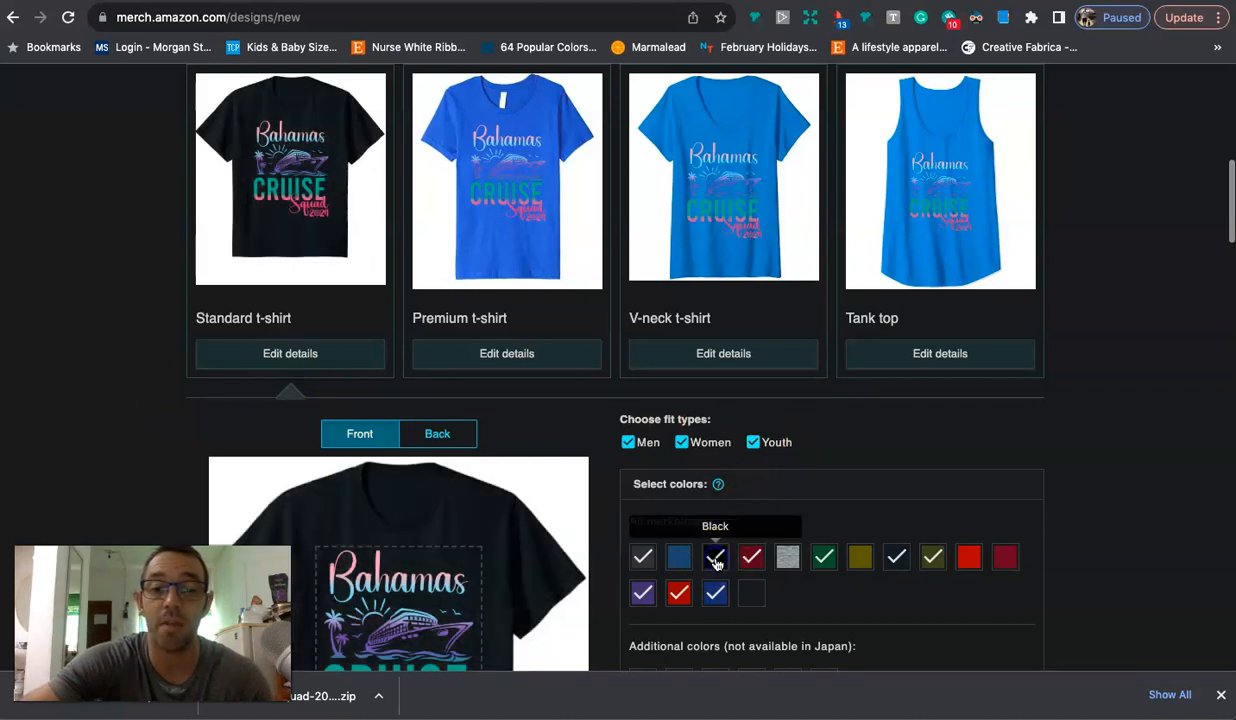
{"action": "left_click", "coordinate": [506, 358]}
{"action": "left_click", "coordinate": [714, 531]}
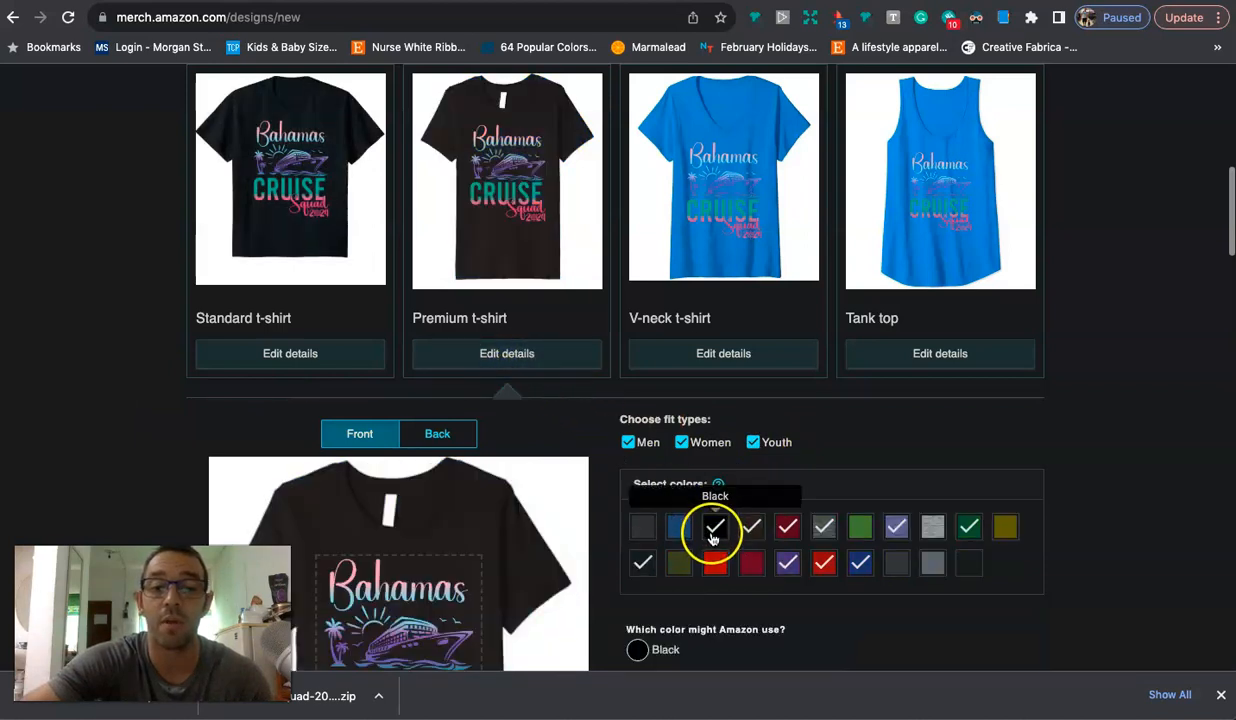
{"action": "left_click", "coordinate": [714, 535]}
{"action": "left_click", "coordinate": [630, 455]}
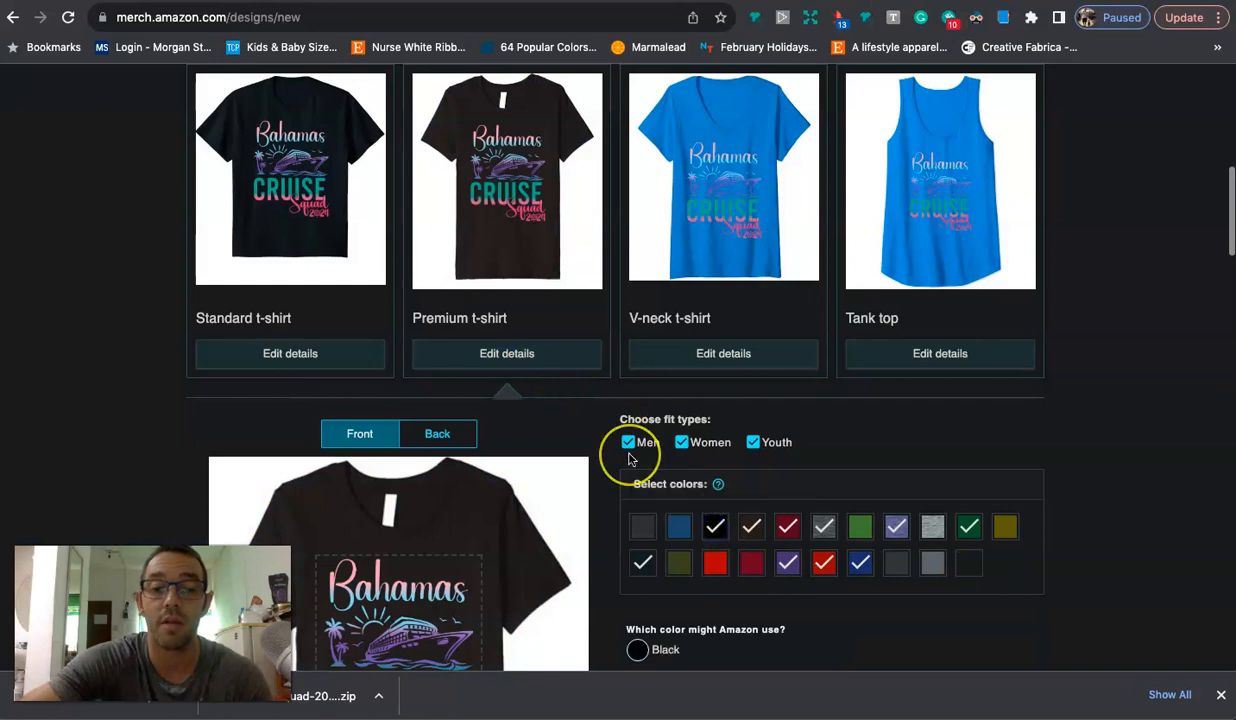
Step: Check the empty product details section, then browse the Amazon results for bahamas cruise 2024 and bring up the Family Cruise 2024 Bahamas T-shirt listing
{"action": "scroll", "coordinate": [629, 459], "scroll_direction": "down", "scroll_amount": 7}
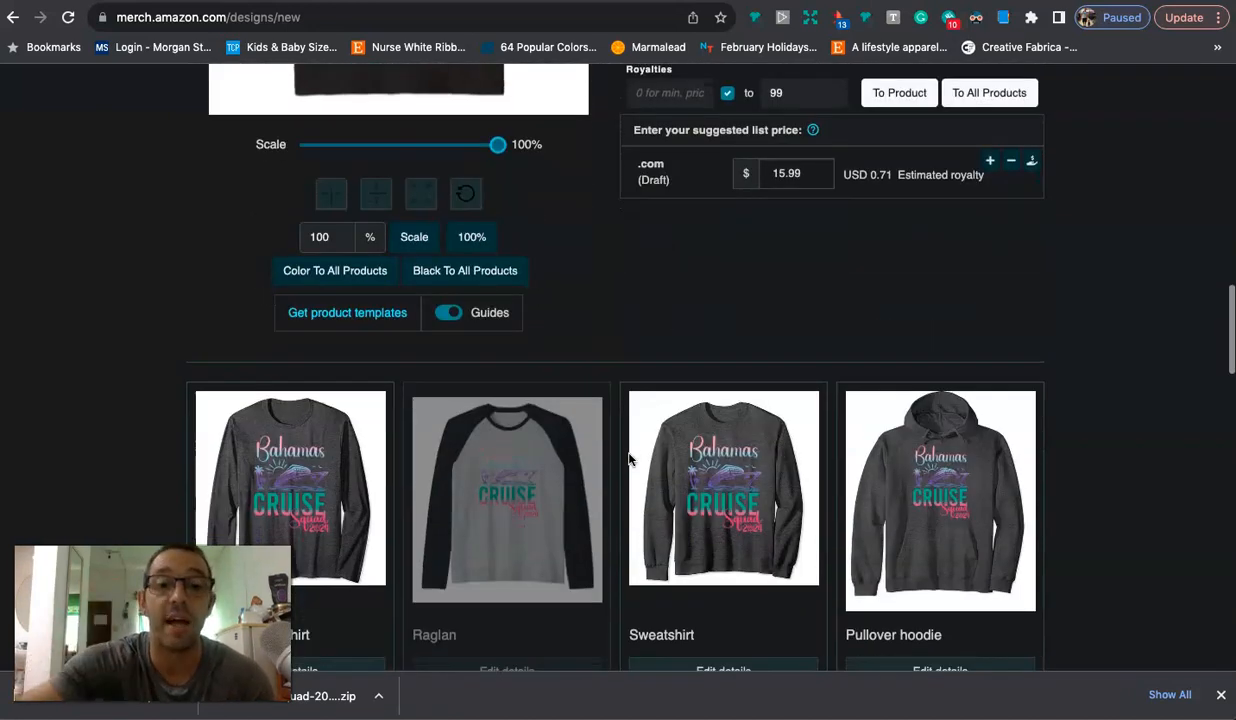
{"action": "scroll", "coordinate": [629, 459], "scroll_direction": "down", "scroll_amount": 10}
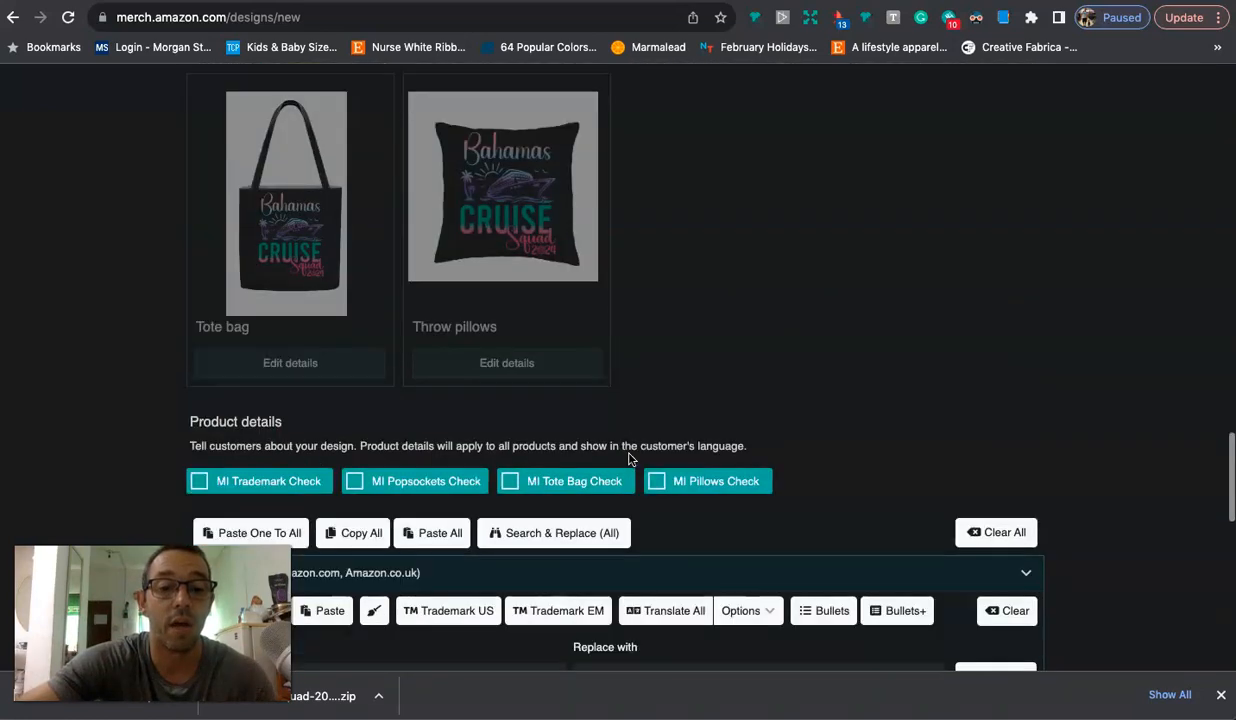
{"action": "scroll", "coordinate": [629, 459], "scroll_direction": "down", "scroll_amount": 3}
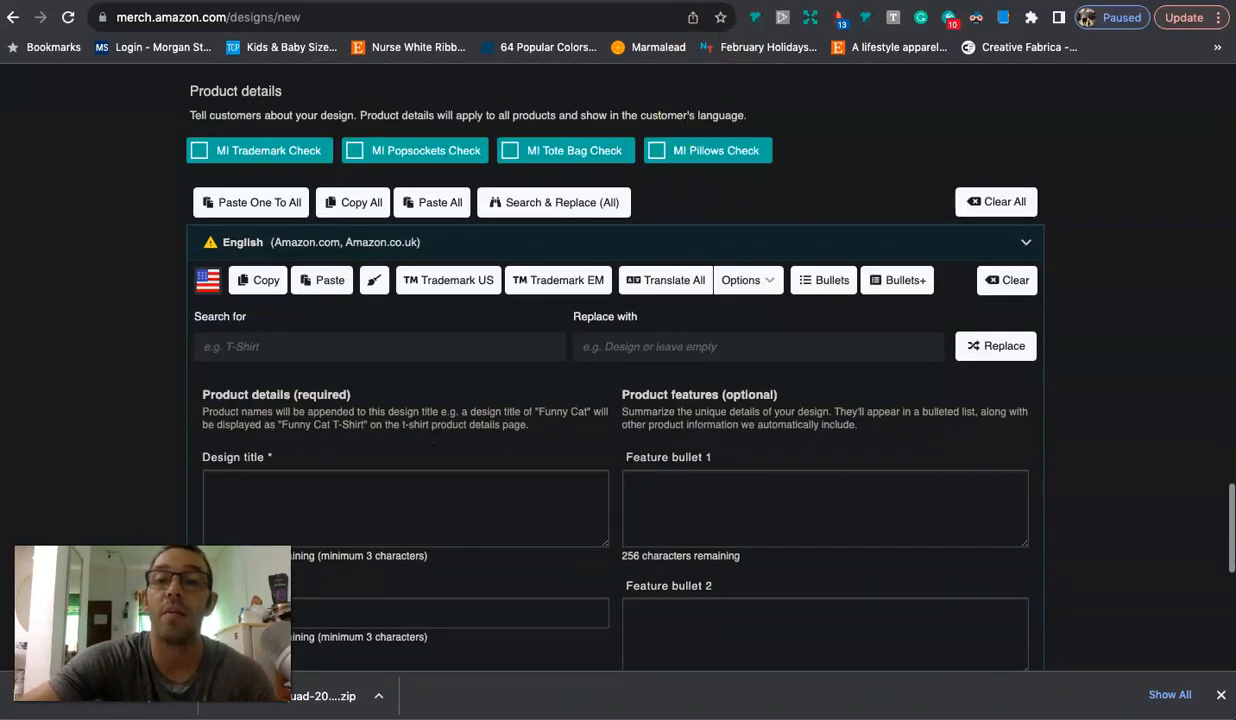
{"action": "left_click", "coordinate": [860, 0]}
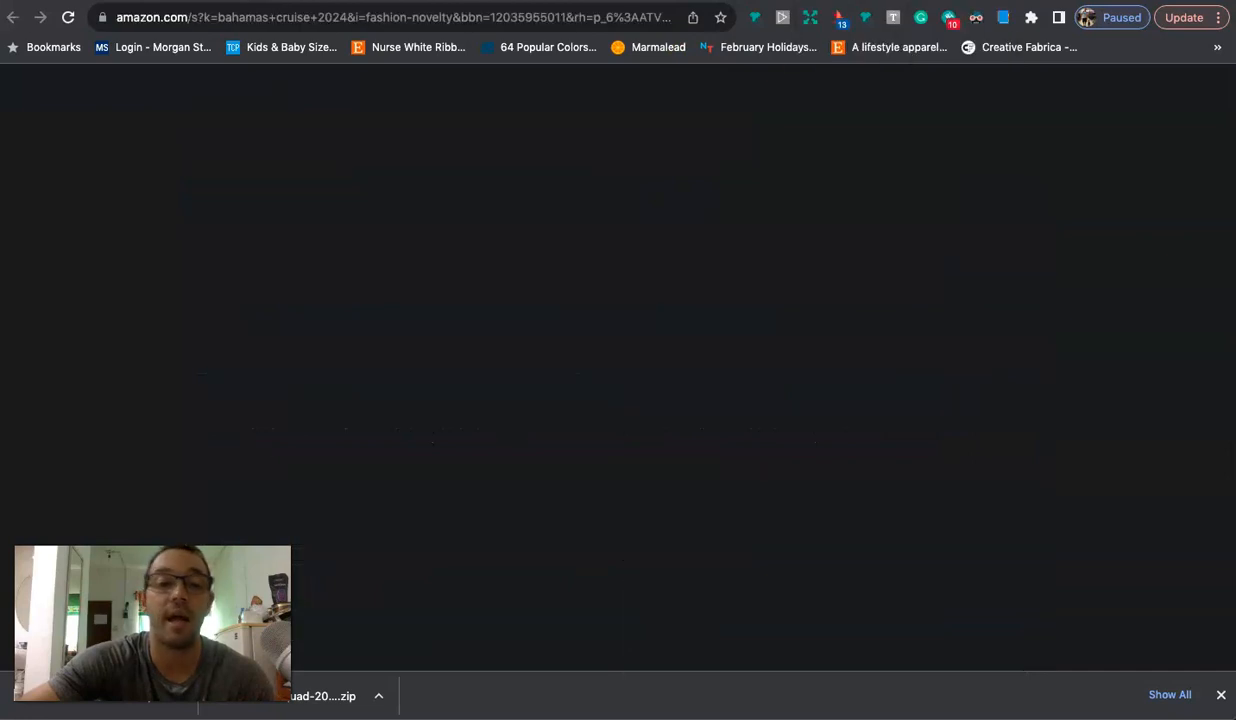
{"action": "scroll", "coordinate": [397, 270], "scroll_direction": "down", "scroll_amount": 3}
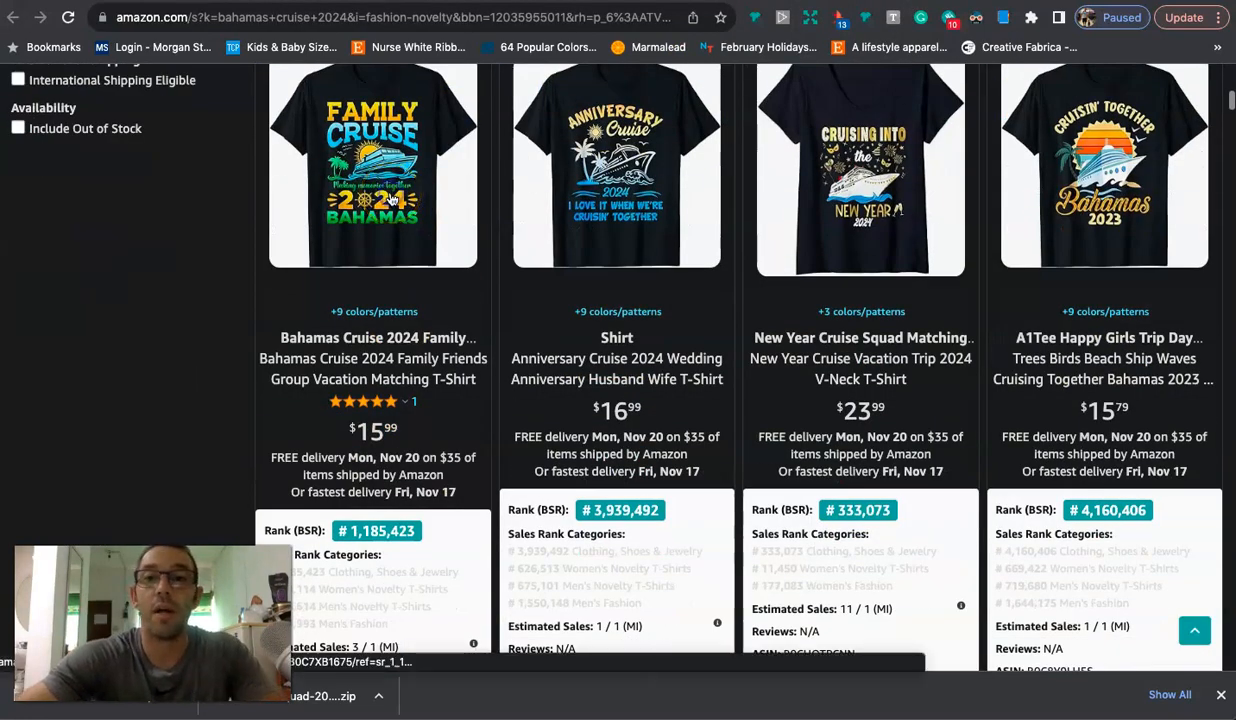
{"action": "left_click", "coordinate": [862, 0]}
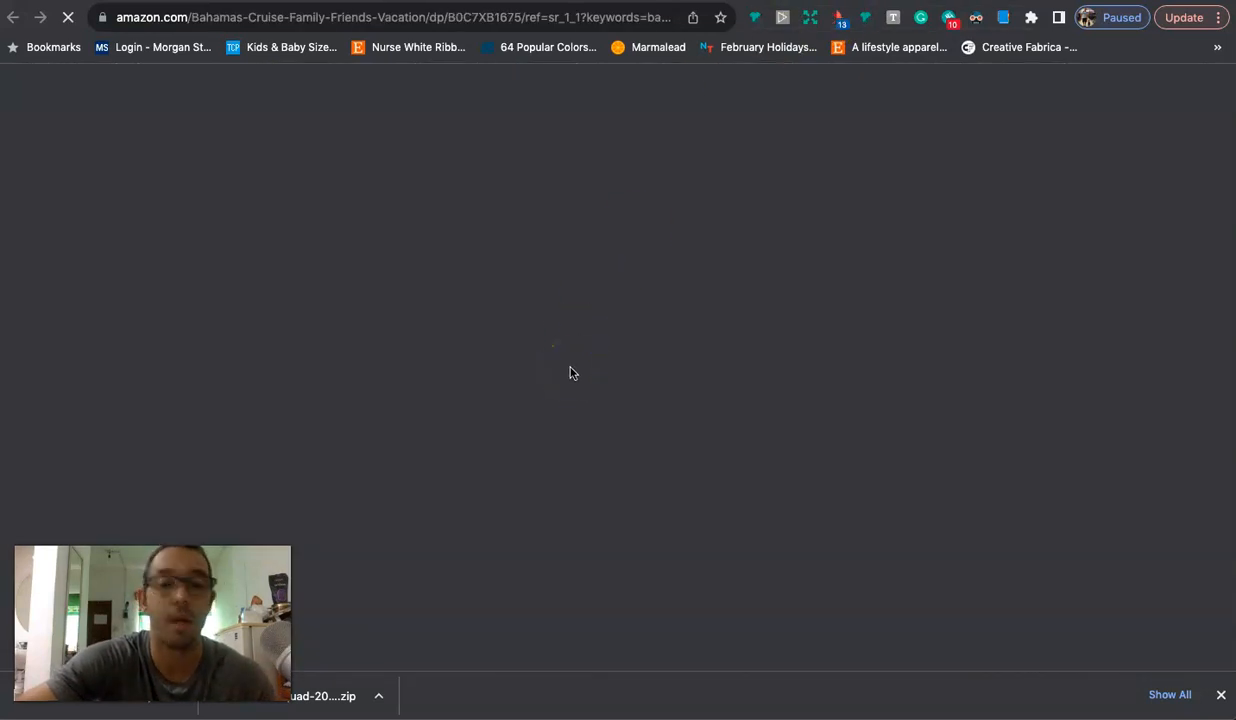
Step: Copy "Bahamas Cruise 2024 Family Friends Group Vacation Matching" from the listing's title into the English design title on the Merch creation page
{"action": "scroll", "coordinate": [571, 373], "scroll_direction": "down", "scroll_amount": 1}
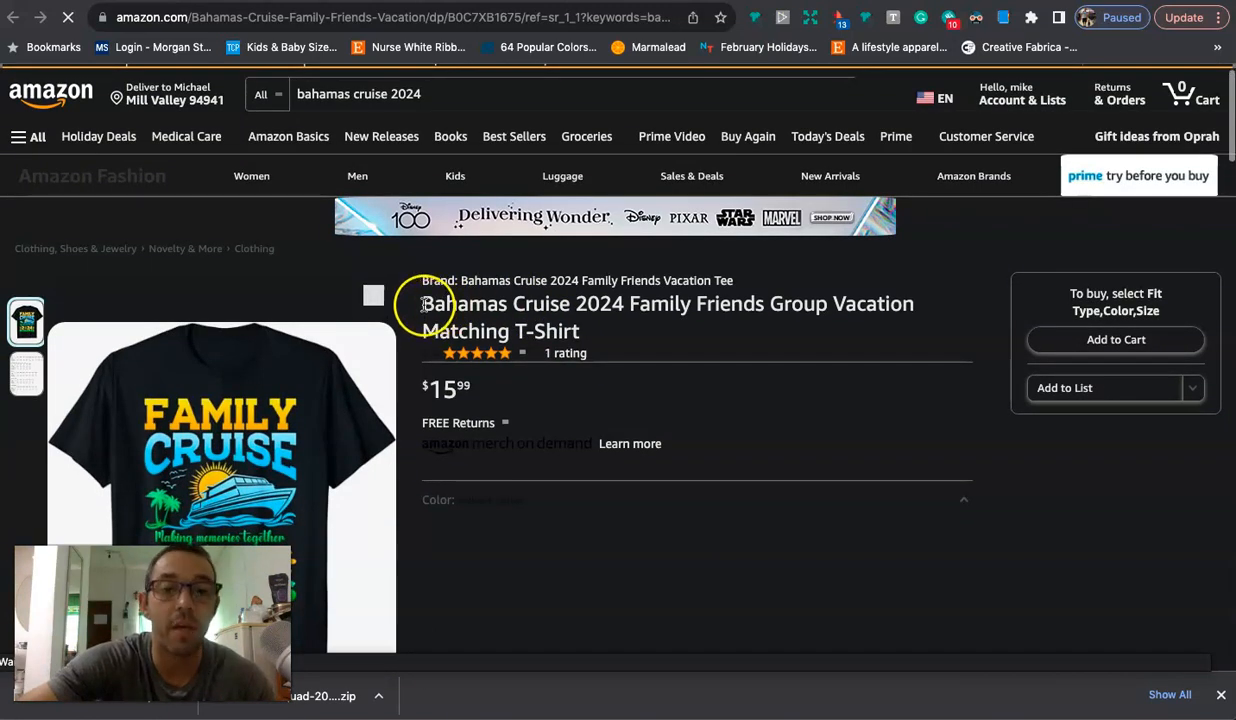
{"action": "left_click_drag", "start_coordinate": [424, 305], "coordinate": [531, 304]}
{"action": "left_click_drag", "start_coordinate": [743, 303], "coordinate": [911, 308]}
{"action": "left_click_drag", "start_coordinate": [616, 309], "coordinate": [507, 417]}
{"action": "key", "text": "super+c"}
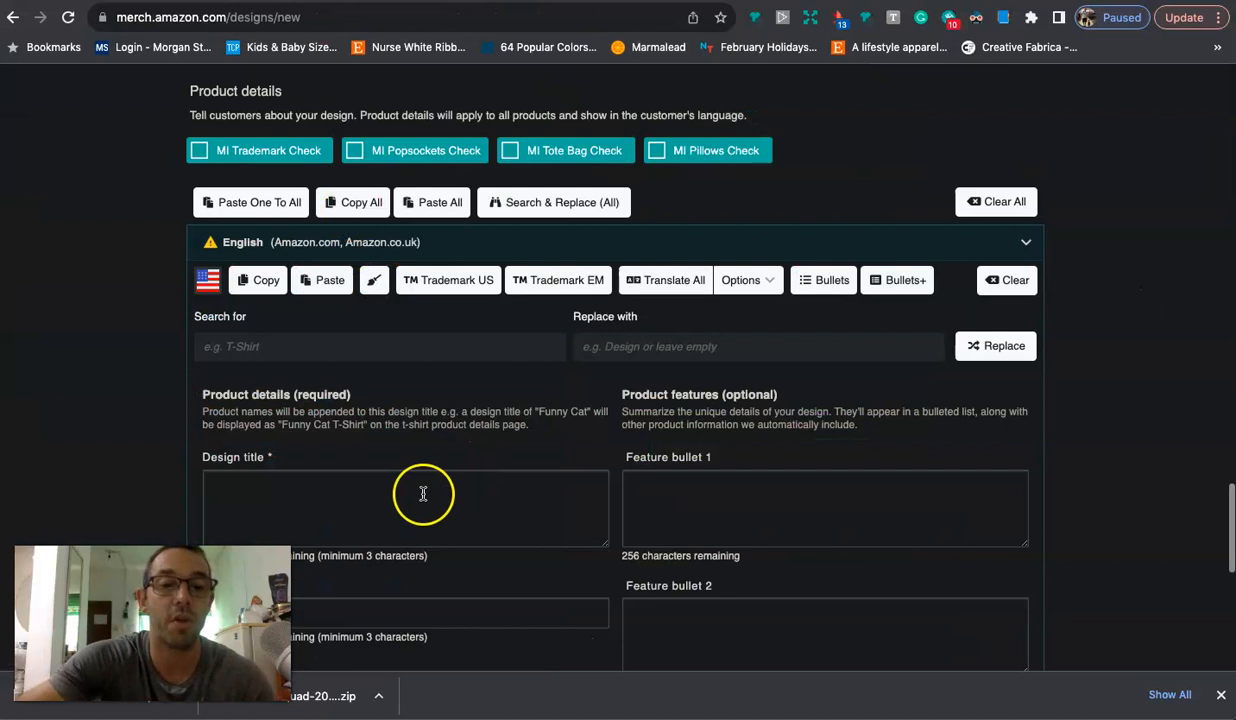
{"action": "left_click", "coordinate": [422, 493]}
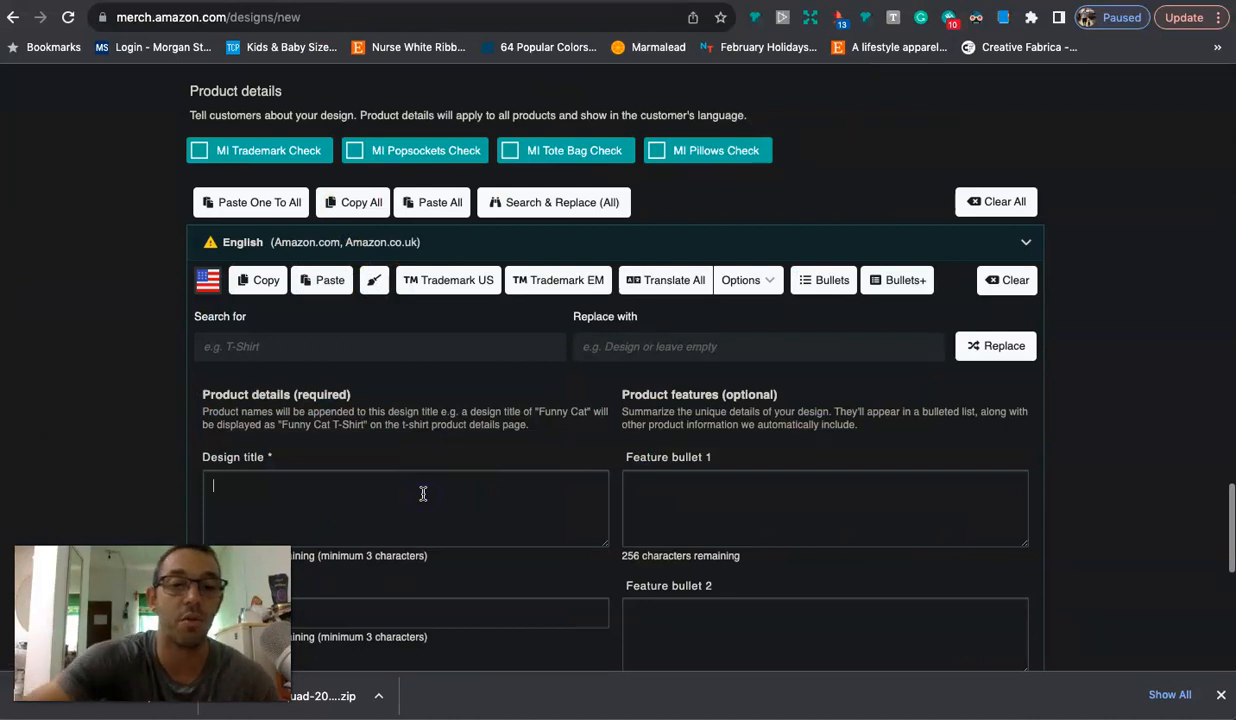
{"action": "key", "text": "super+v"}
Step: Run the US trademark check on the English design title and examine the flagged words
{"action": "scroll", "coordinate": [422, 495], "scroll_direction": "down", "scroll_amount": 1}
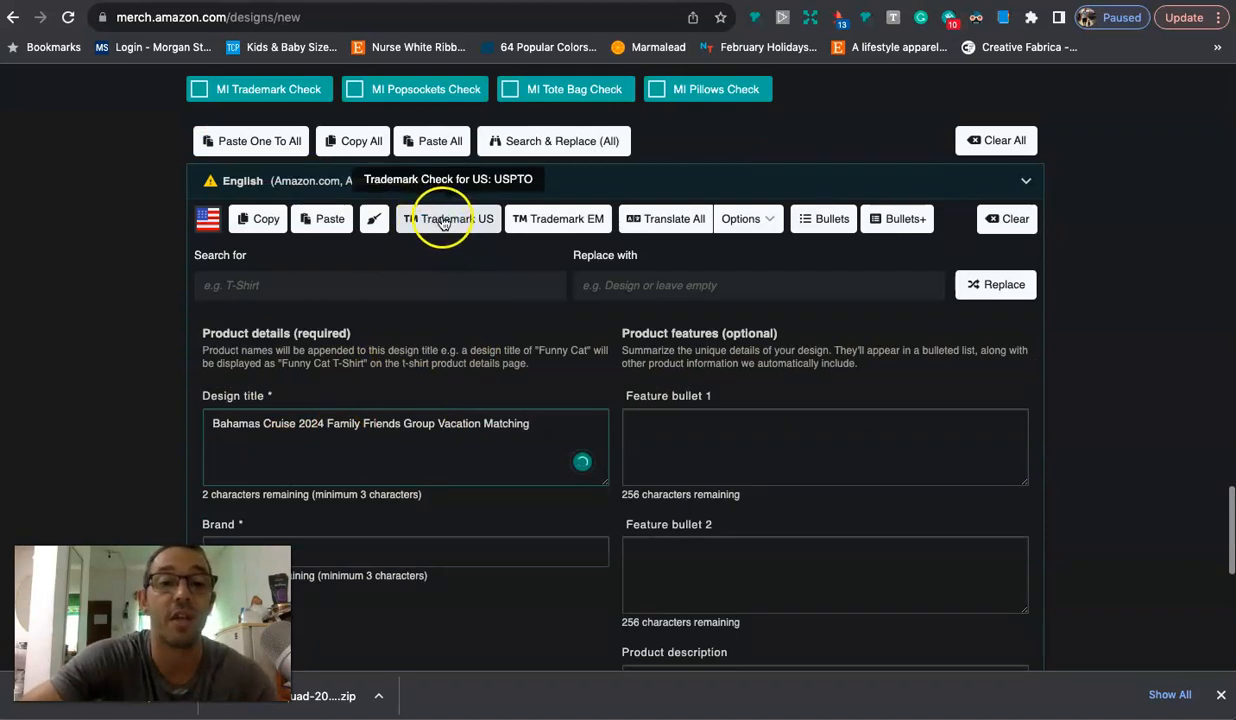
{"action": "left_click", "coordinate": [442, 221]}
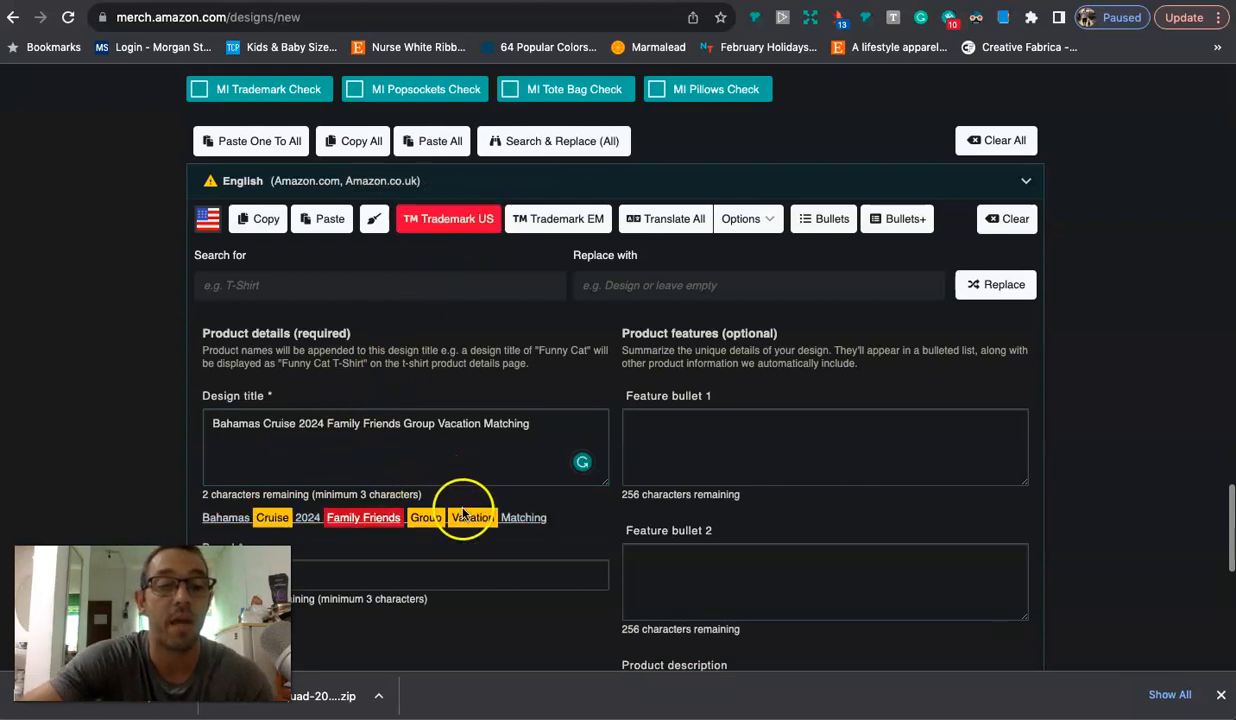
{"action": "scroll", "coordinate": [462, 513], "scroll_direction": "down", "scroll_amount": 1}
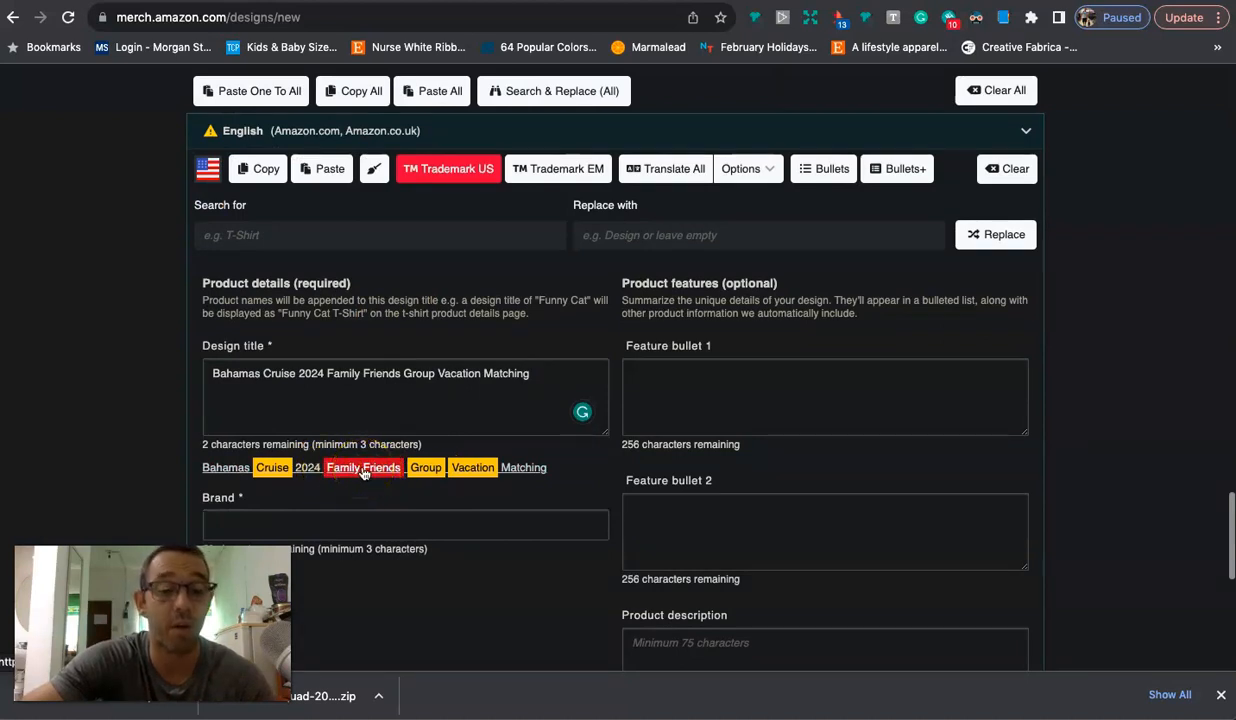
Step: Reword the design title to "Bahamas Cruise 2024 Family Group Friends Vacation Matching" and rerun the US trademark check
{"action": "scroll", "coordinate": [375, 373], "scroll_direction": "up", "scroll_amount": 5}
{"action": "double_click", "coordinate": [375, 373]}
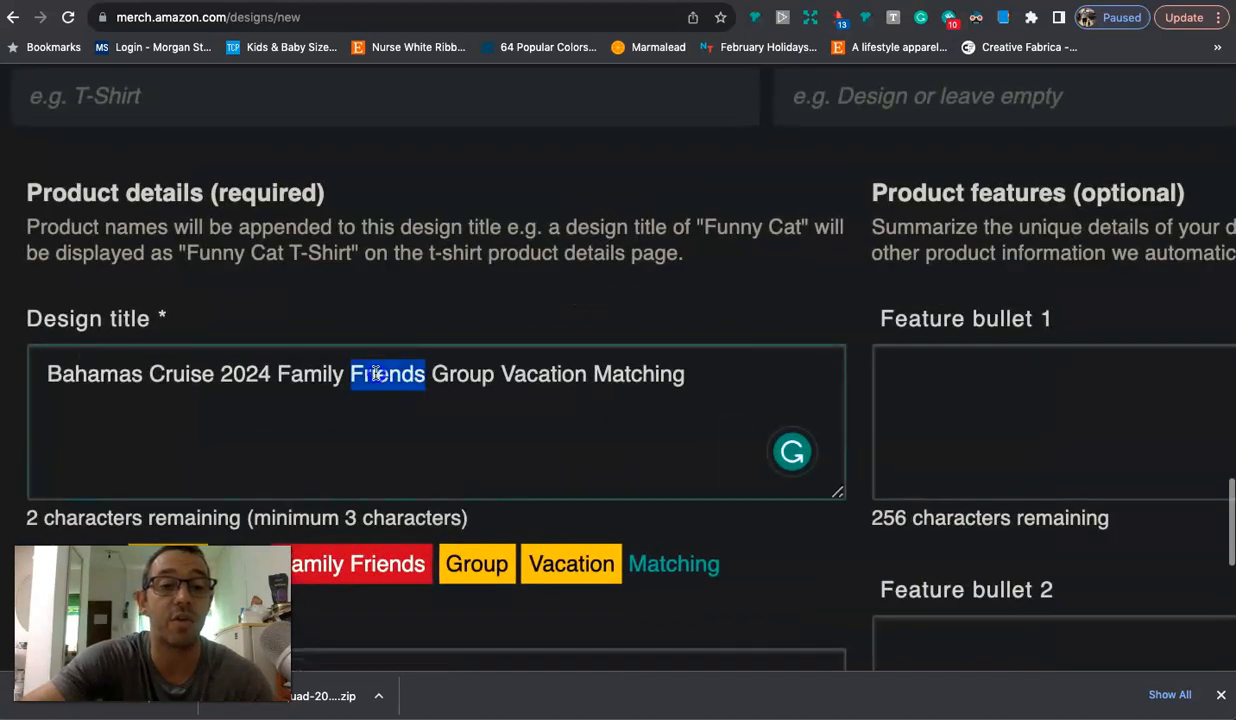
{"action": "key", "text": "BackSpace"}
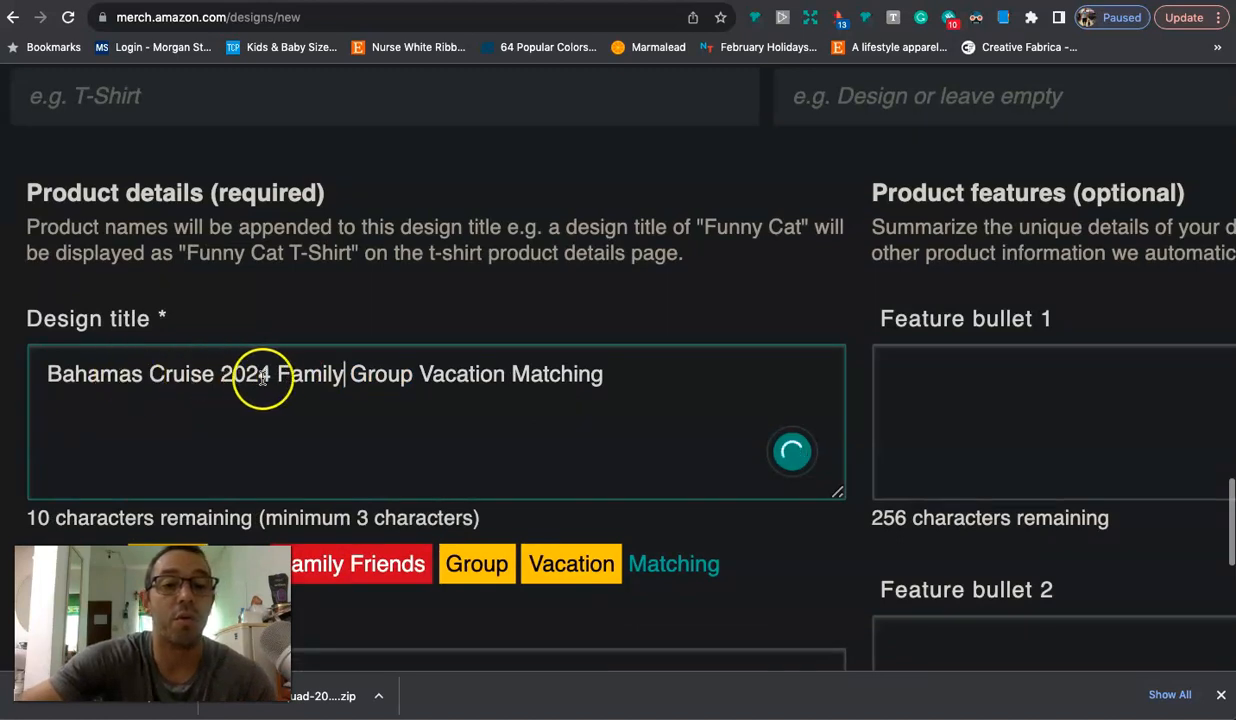
{"action": "left_click", "coordinate": [409, 373]}
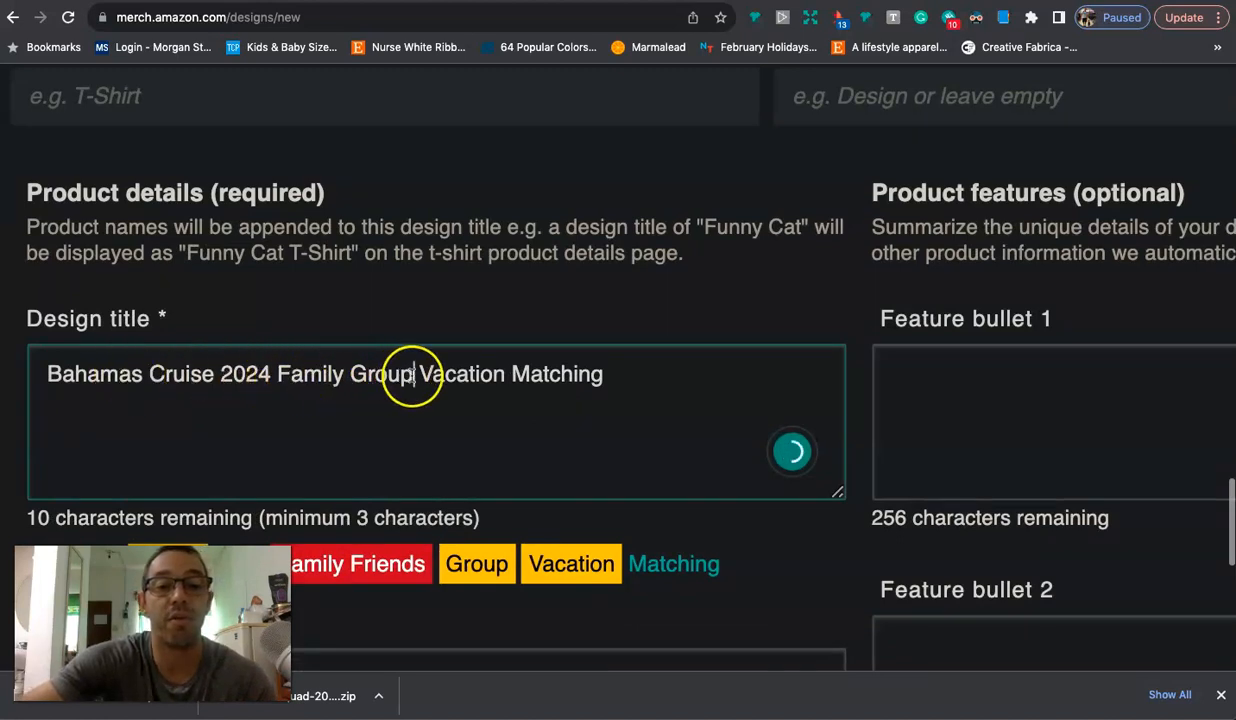
{"action": "type", "text": "Friends"}
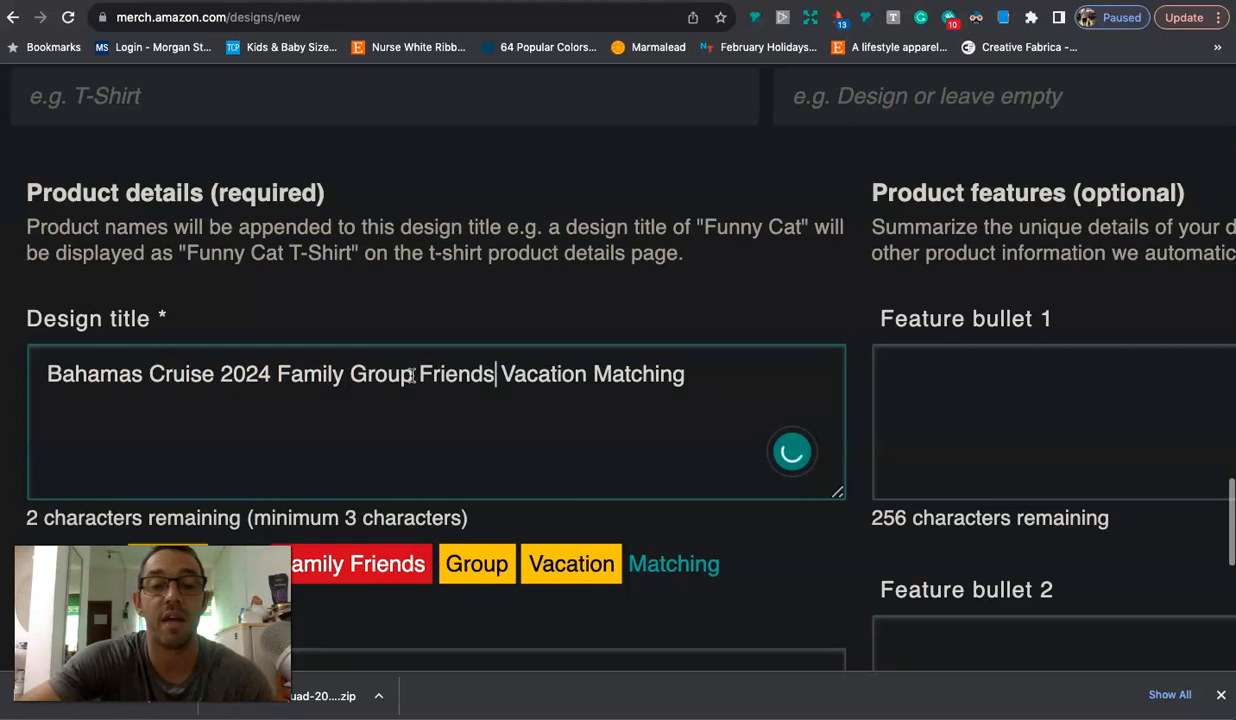
{"action": "scroll", "coordinate": [411, 375], "scroll_direction": "down", "scroll_amount": 3}
{"action": "scroll", "coordinate": [411, 375], "scroll_direction": "up", "scroll_amount": 1}
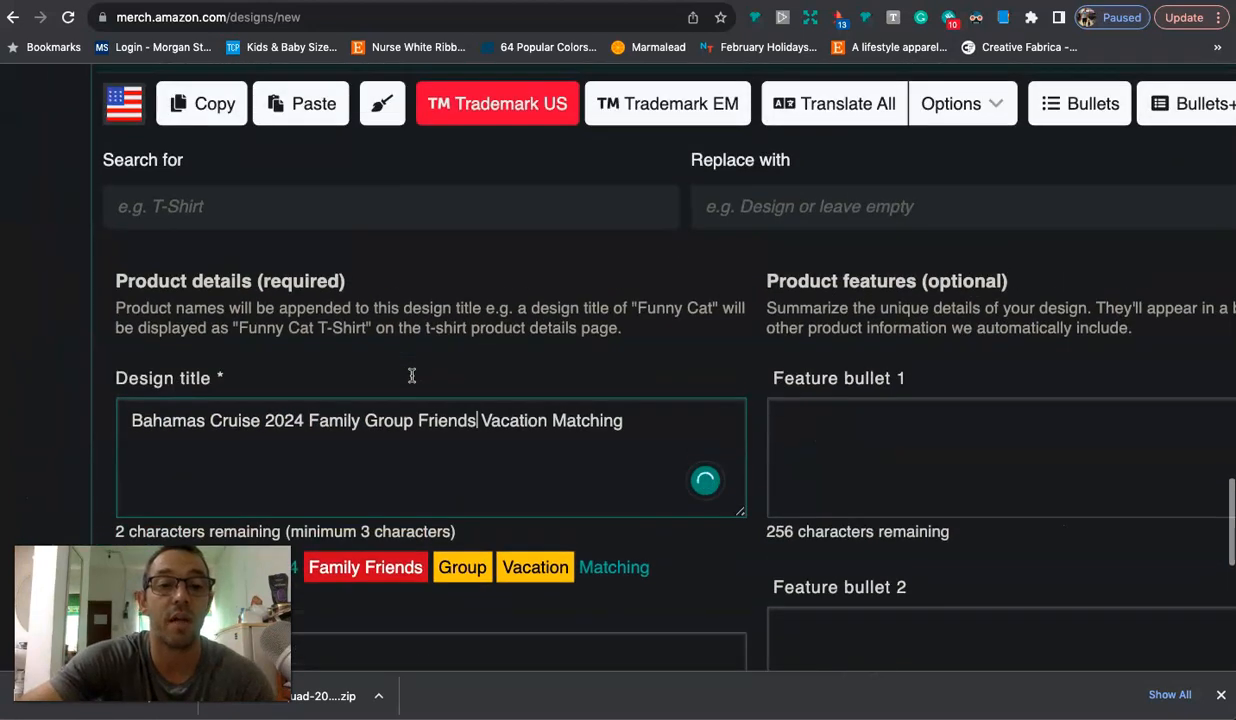
{"action": "left_click", "coordinate": [448, 128]}
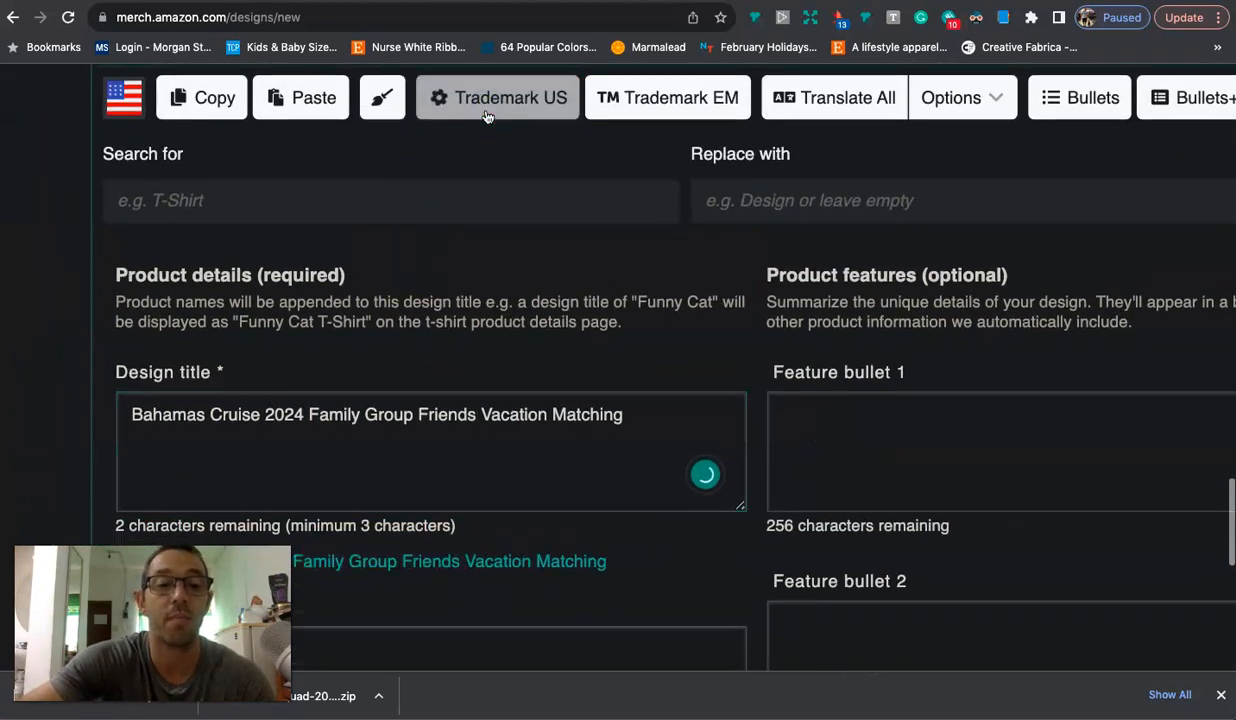
Step: Copy the design title into the brand field and shorten it to "Bahamas Cruise 2024 Family Group Friends Vacation"
{"action": "scroll", "coordinate": [487, 117], "scroll_direction": "down", "scroll_amount": 1}
{"action": "left_click", "coordinate": [370, 357]}
{"action": "key", "text": "super+a"}
{"action": "key", "text": "super+c"}
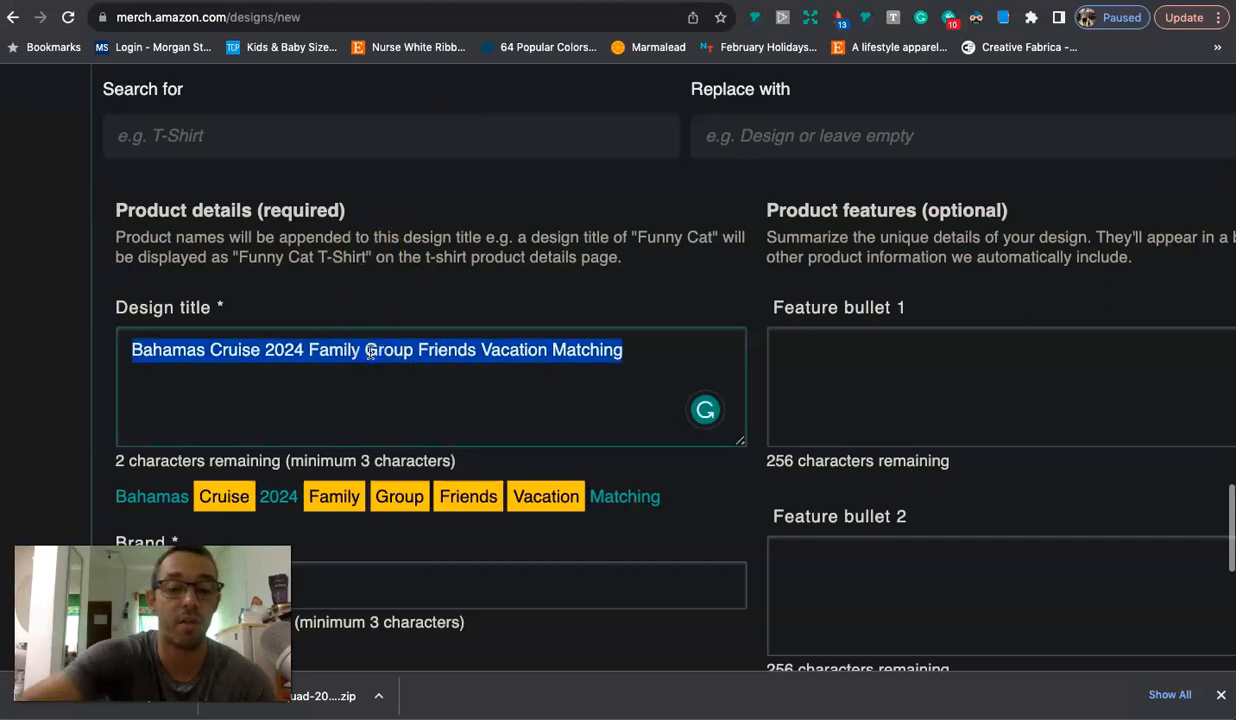
{"action": "scroll", "coordinate": [370, 352], "scroll_direction": "down", "scroll_amount": 3}
{"action": "left_click", "coordinate": [386, 368]}
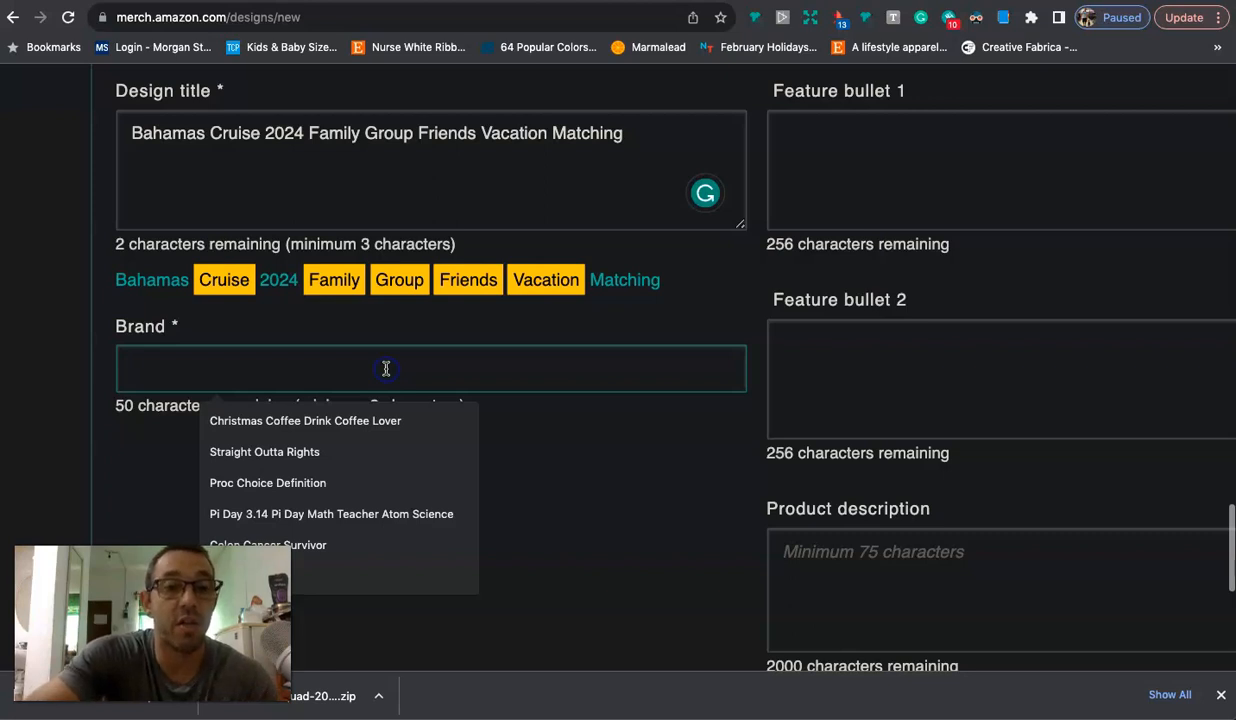
{"action": "key", "text": "super+v"}
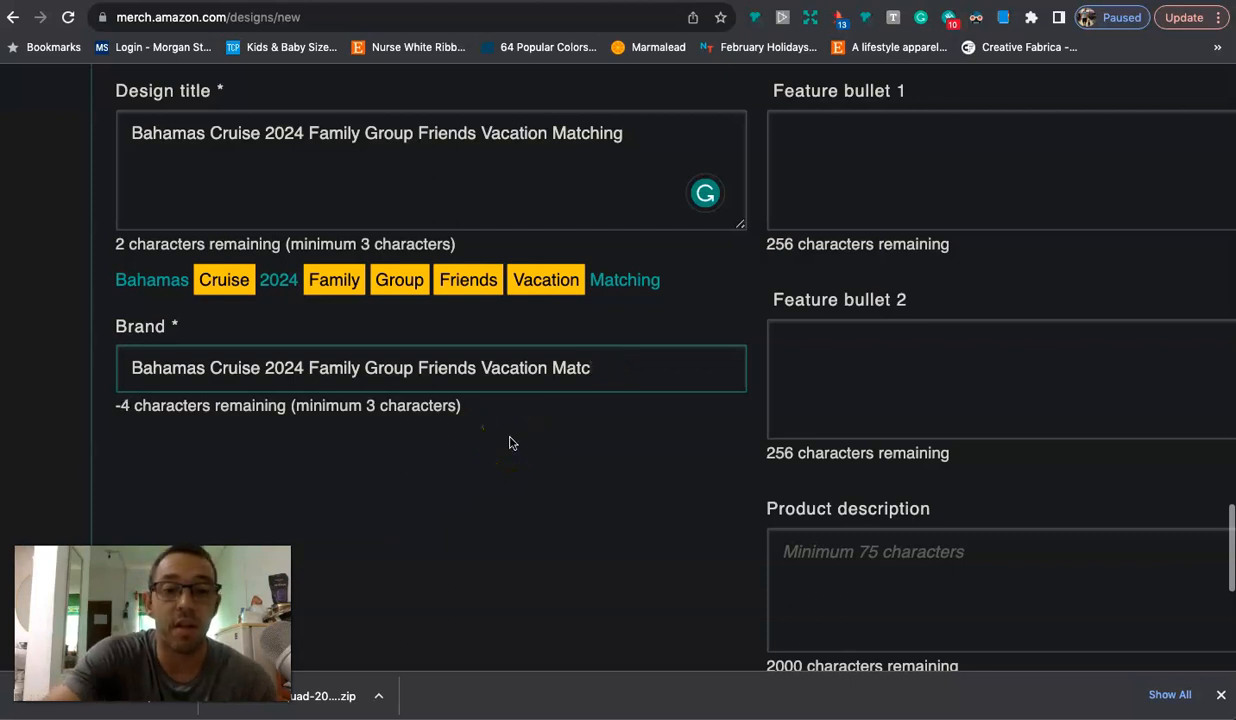
{"action": "key", "text": "BackSpace"}
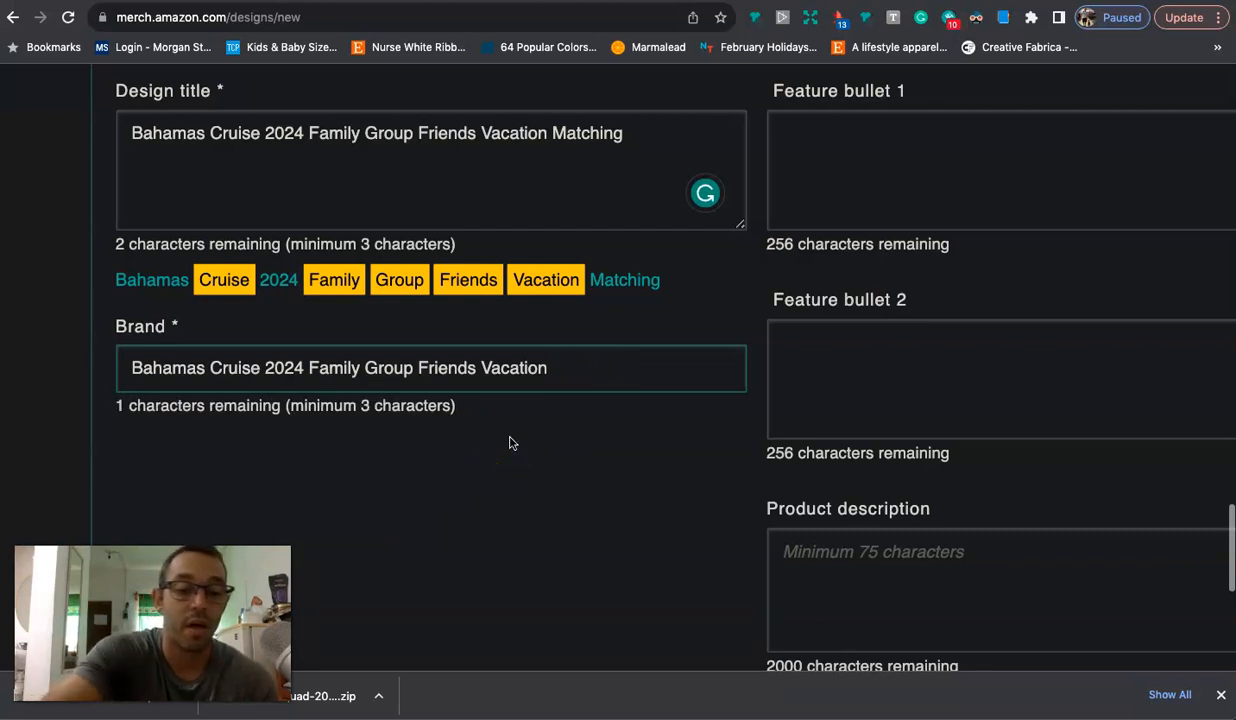
Step: Fill feature bullet 1 with the copied design title followed by "Mens Women Kids Boys Girls Toddler"
{"action": "key", "text": "super+a"}
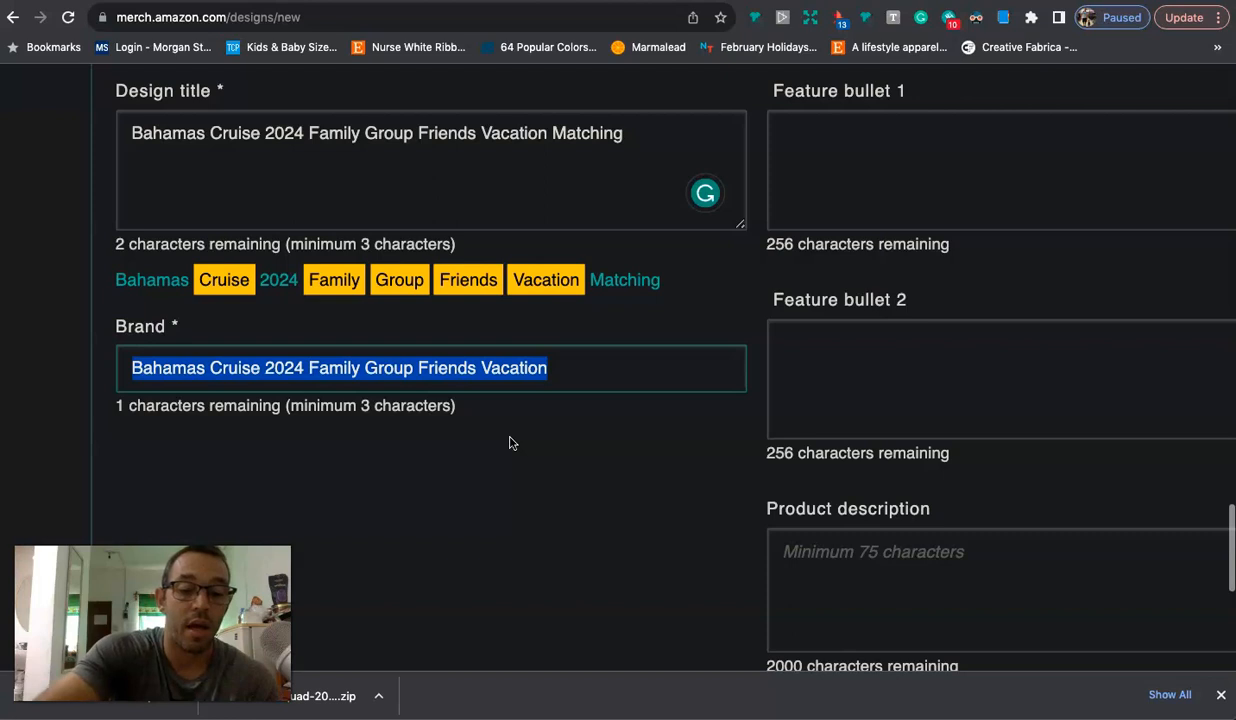
{"action": "left_click", "coordinate": [839, 167]}
{"action": "key", "text": "super+v"}
{"action": "scroll", "coordinate": [839, 167], "scroll_direction": "right", "scroll_amount": 5}
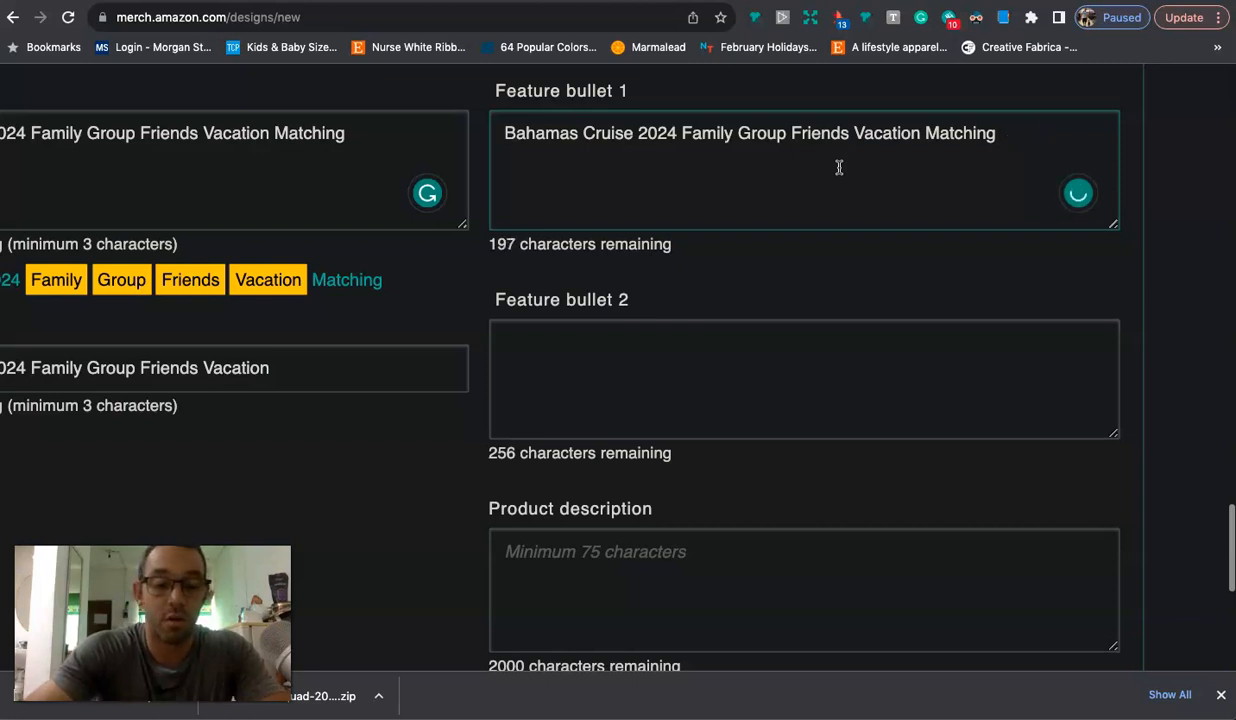
{"action": "type", "text": "Mens Women Kids Boys Girls Toddler"}
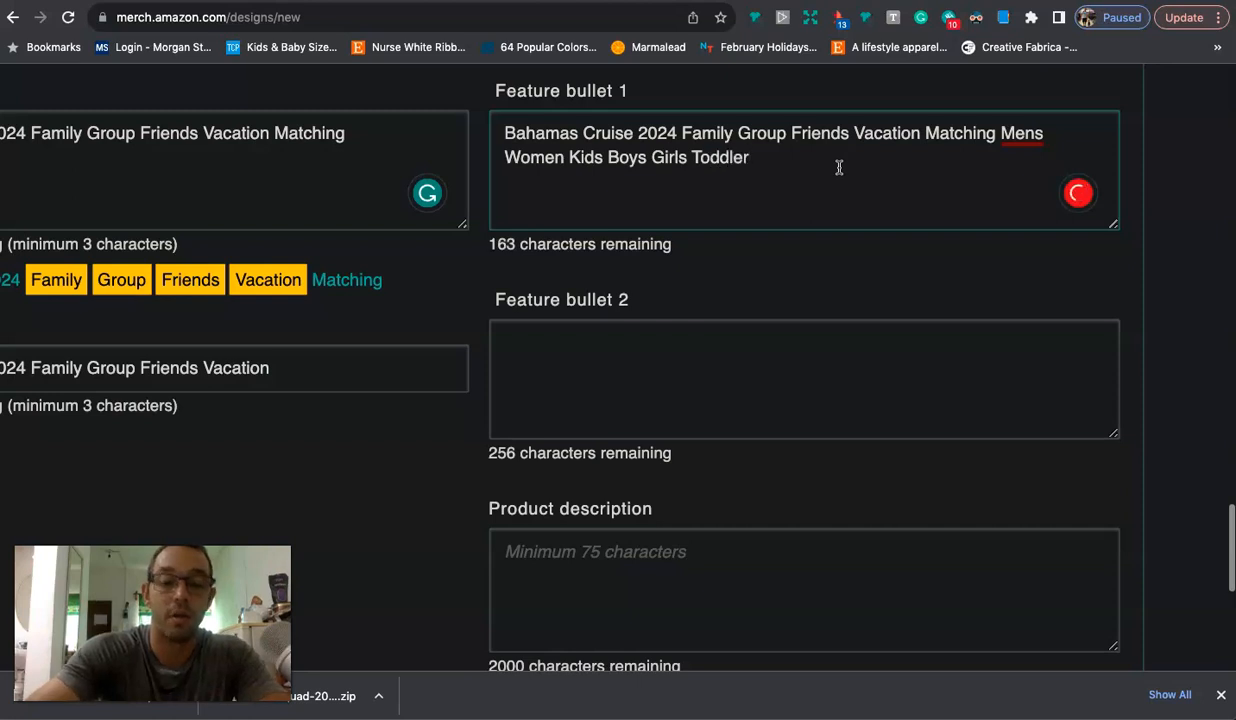
Step: Copy the full text of feature bullet 1 into feature bullet 2
{"action": "key", "text": "super+a"}
{"action": "key", "text": "super+c"}
{"action": "left_click", "coordinate": [839, 167]}
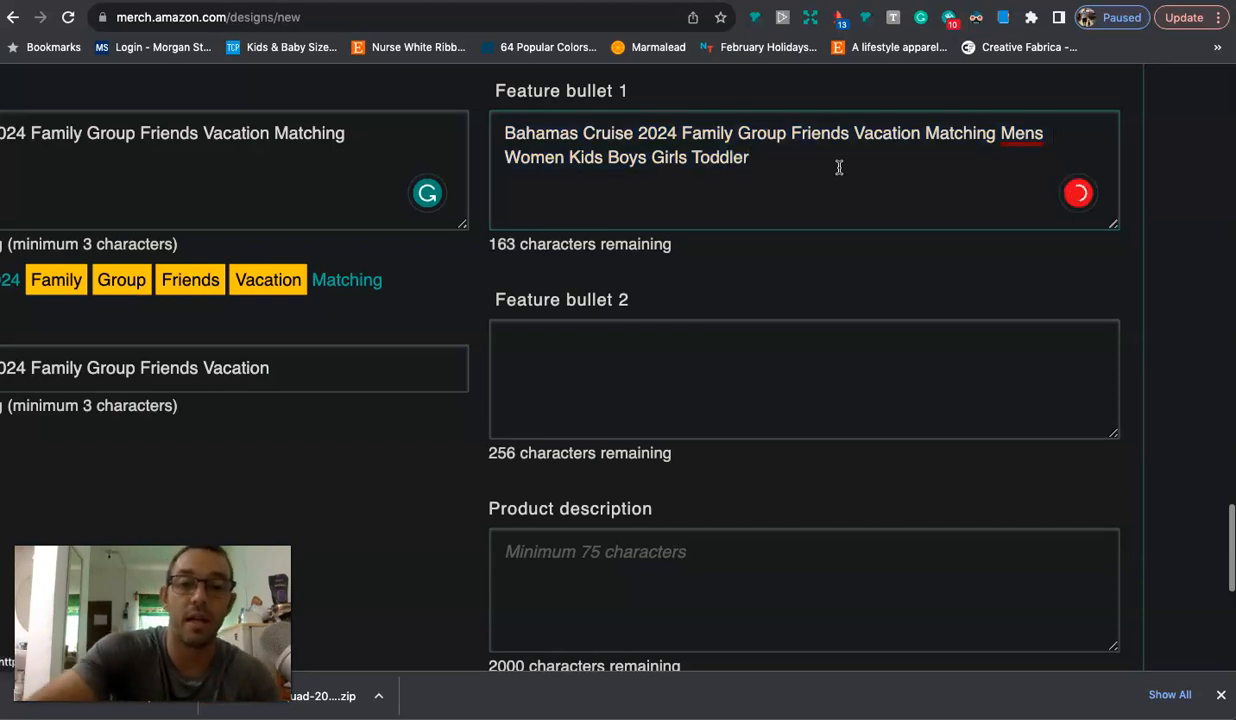
{"action": "left_click", "coordinate": [662, 419]}
{"action": "key", "text": "super+v"}
{"action": "scroll", "coordinate": [596, 381], "scroll_direction": "up", "scroll_amount": 3}
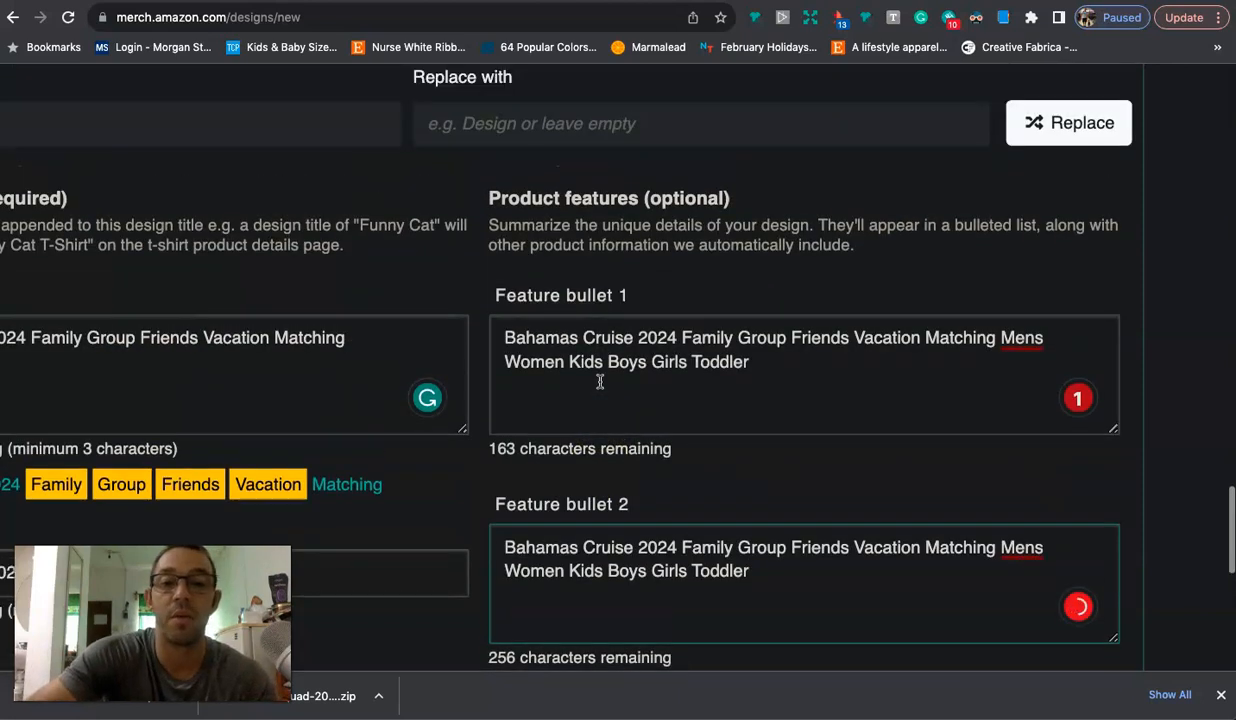
{"action": "scroll", "coordinate": [600, 381], "scroll_direction": "down", "scroll_amount": 5}
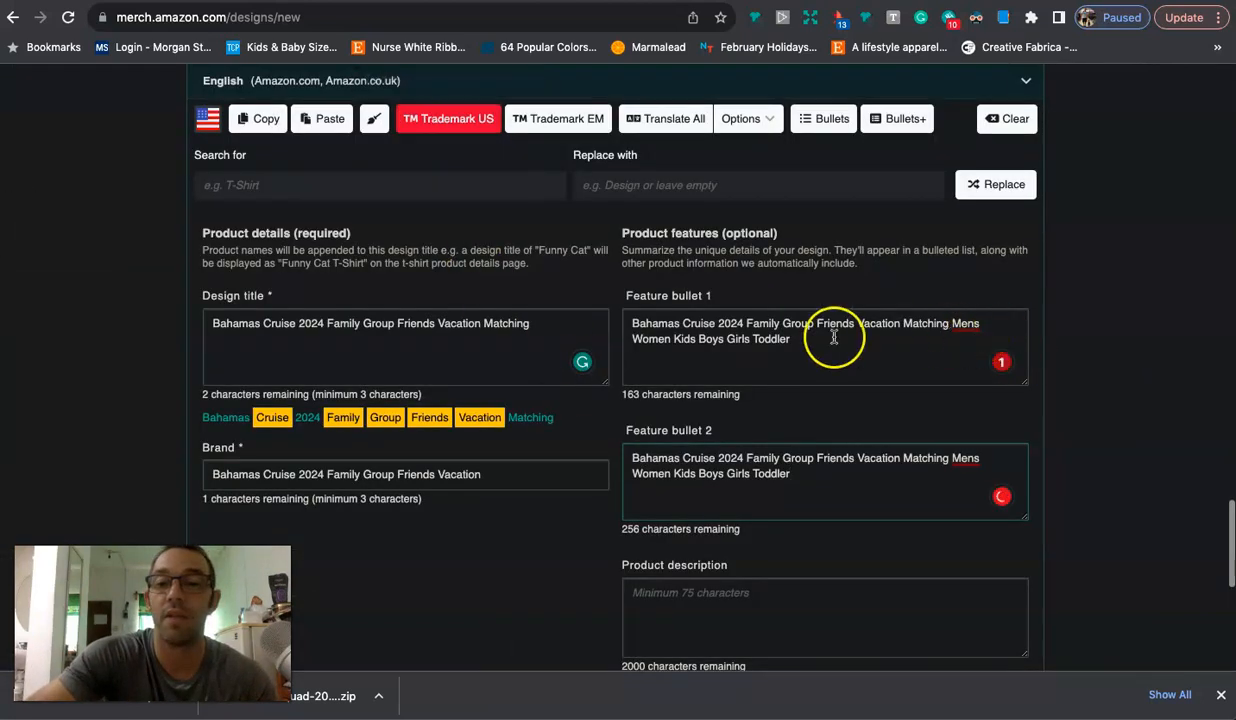
Step: Rerun the US trademark check across the design title, brand and both feature bullets, and review the flagged words
{"action": "left_click", "coordinate": [433, 119]}
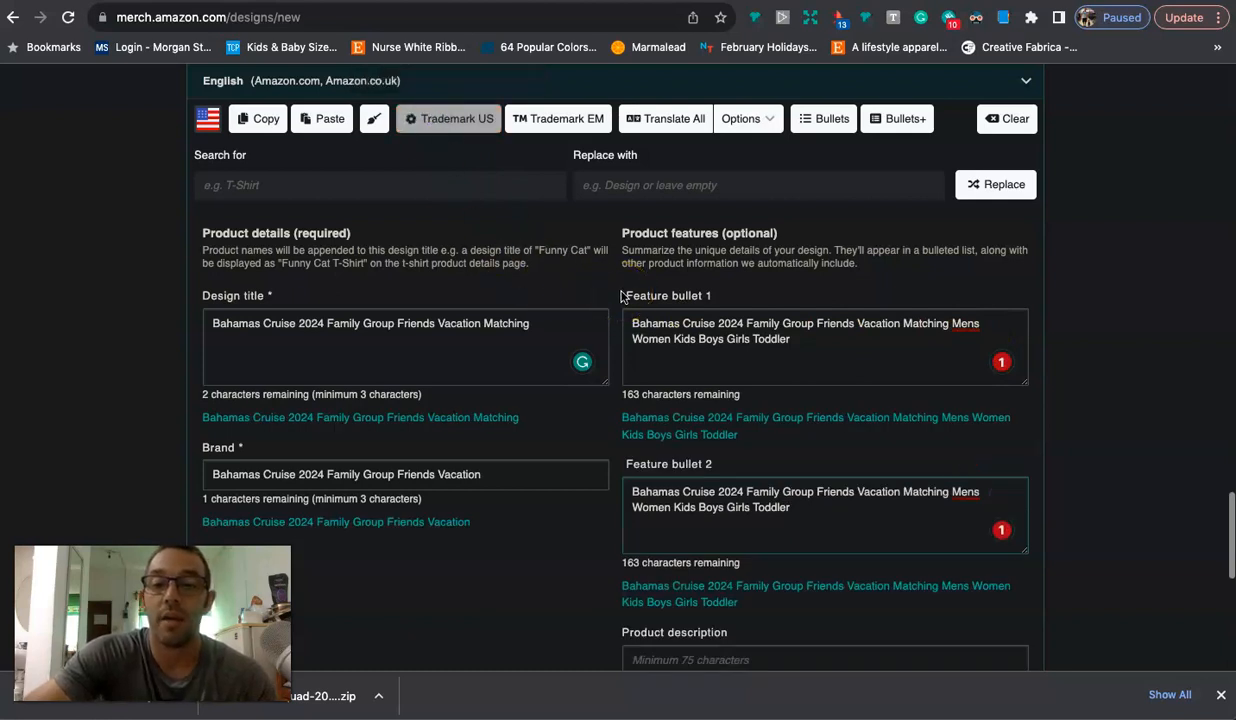
{"action": "scroll", "coordinate": [620, 296], "scroll_direction": "down", "scroll_amount": 2}
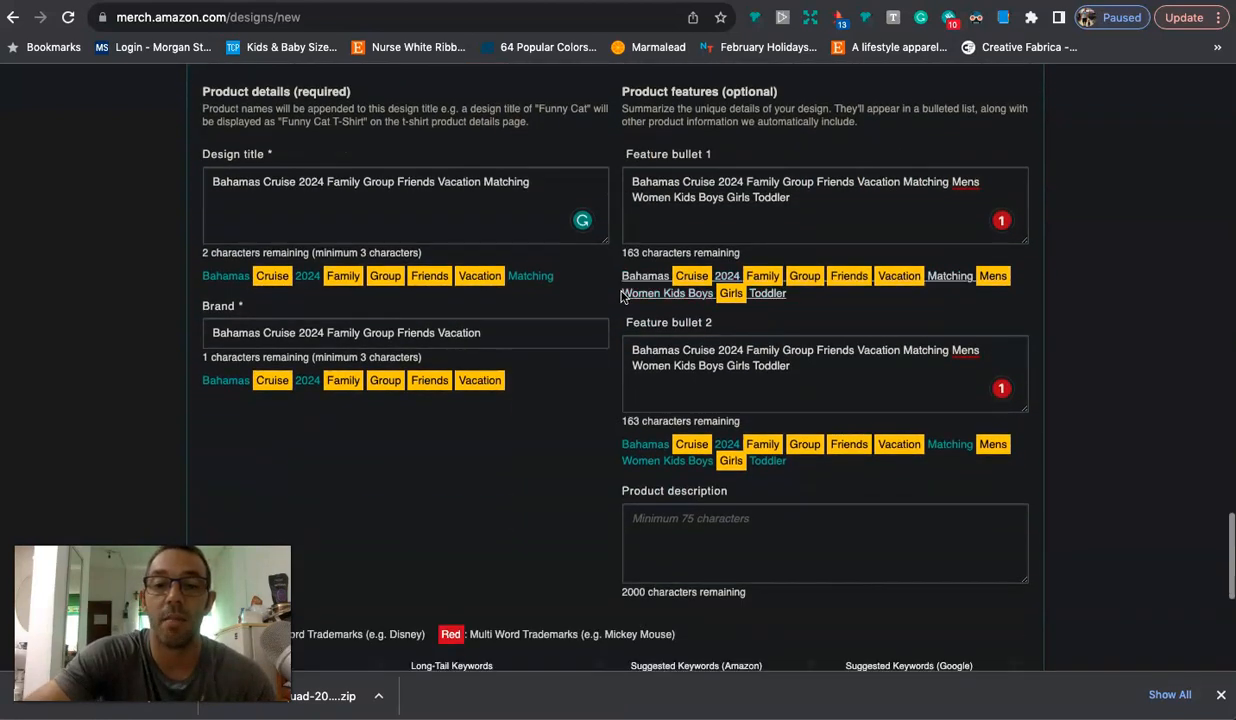
{"action": "scroll", "coordinate": [620, 296], "scroll_direction": "down", "scroll_amount": 1}
{"action": "scroll", "coordinate": [577, 367], "scroll_direction": "up", "scroll_amount": 4}
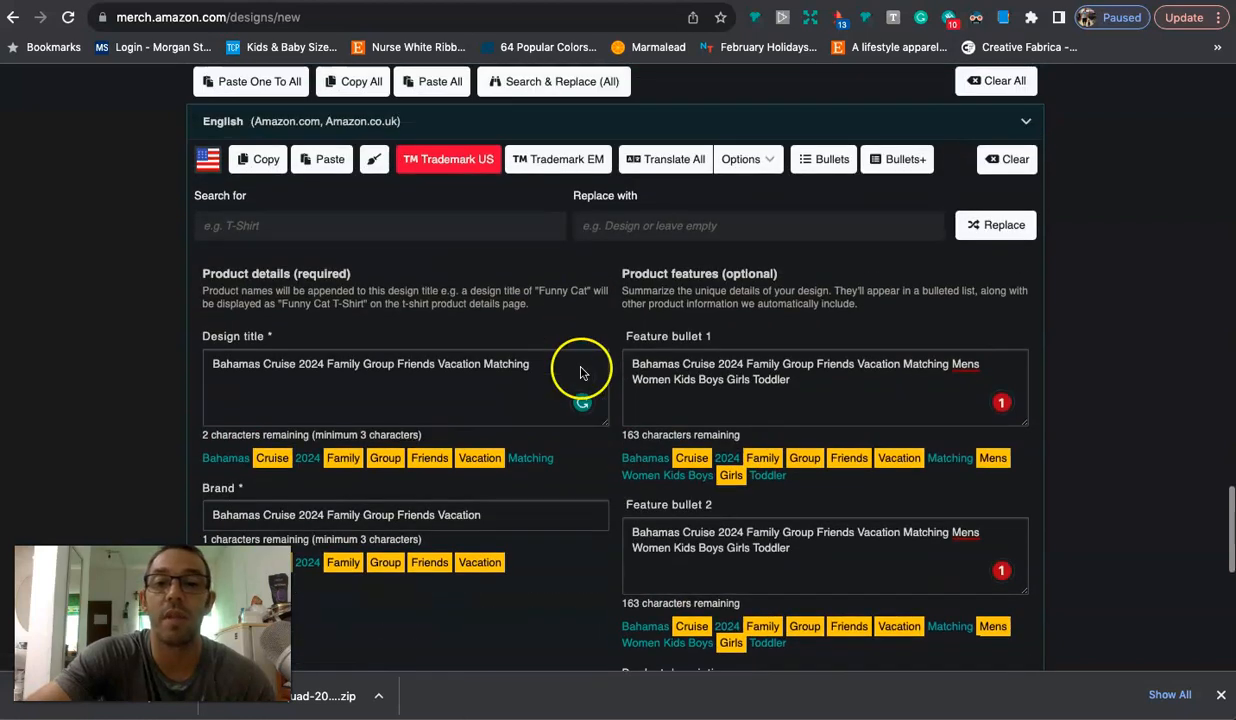
Step: Fill the product description automatically with the combined text of both feature bullets
{"action": "left_click", "coordinate": [826, 181]}
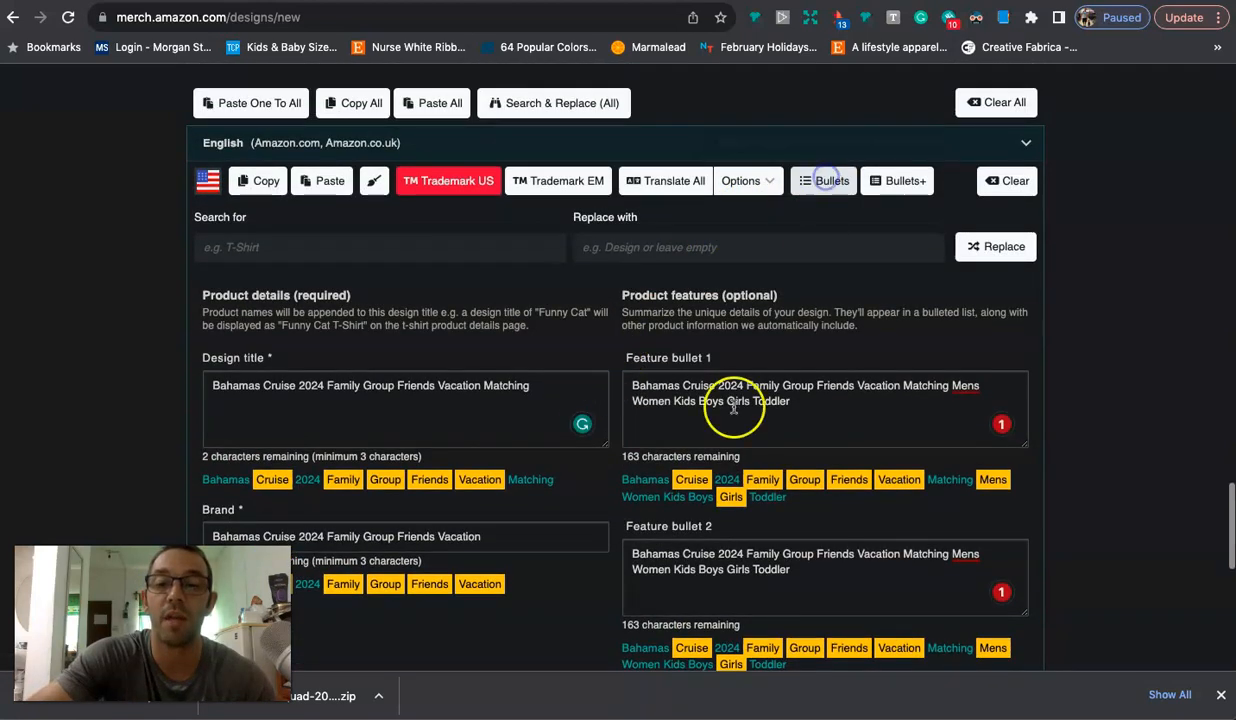
{"action": "scroll", "coordinate": [720, 420], "scroll_direction": "down", "scroll_amount": 2}
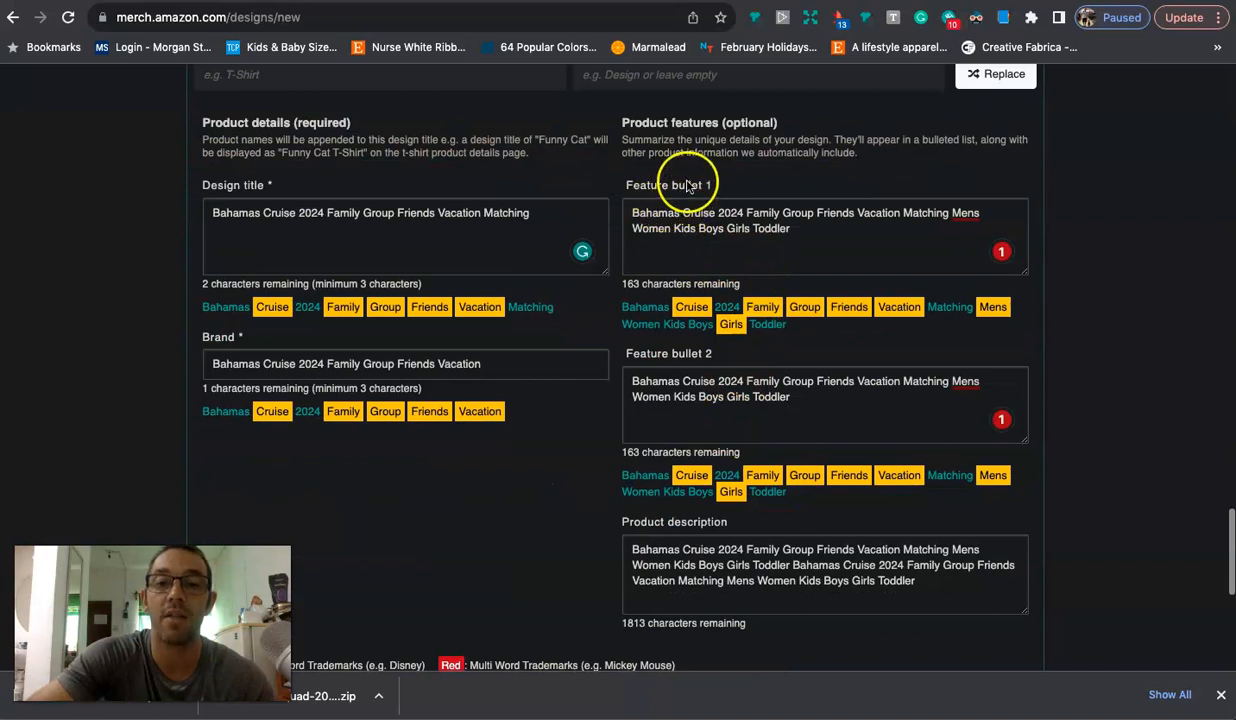
{"action": "scroll", "coordinate": [613, 535], "scroll_direction": "up", "scroll_amount": 1}
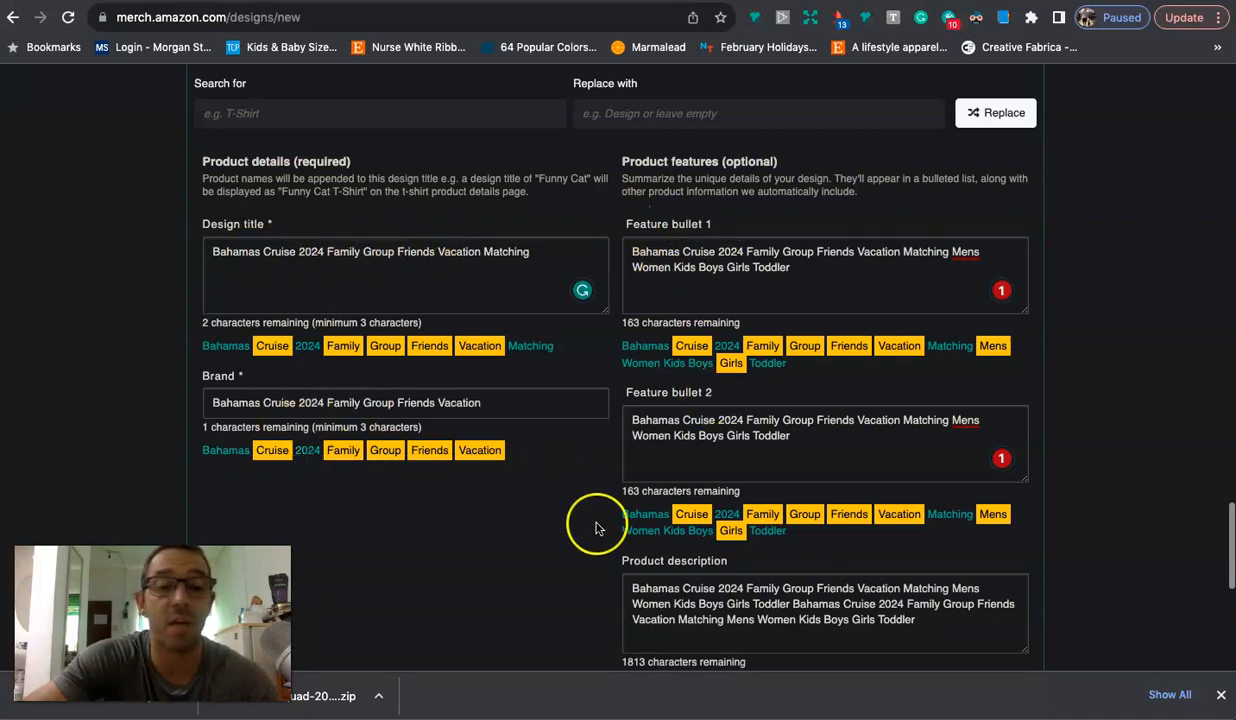
{"action": "scroll", "coordinate": [596, 522], "scroll_direction": "up", "scroll_amount": 1}
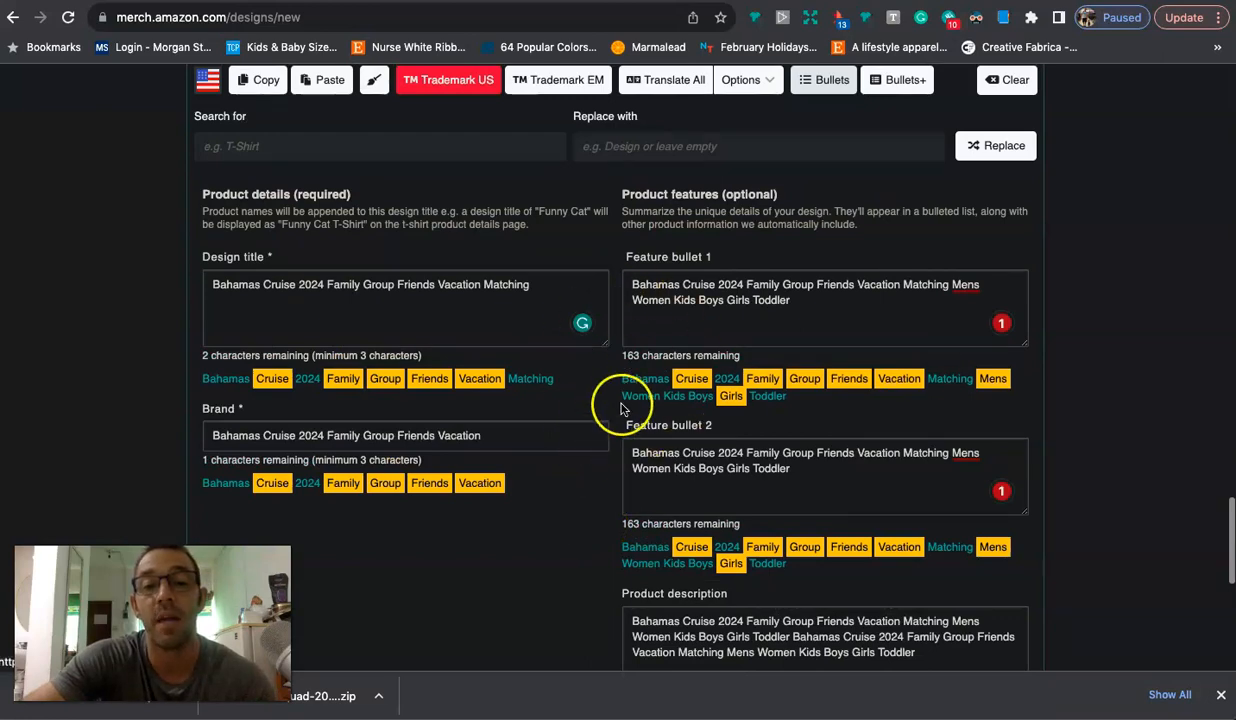
Step: Open the standard t-shirt details and examine the Bahamas artwork preview, the shirt colours and the publishing options
{"action": "scroll", "coordinate": [620, 408], "scroll_direction": "up", "scroll_amount": 20}
{"action": "scroll", "coordinate": [620, 408], "scroll_direction": "down", "scroll_amount": 6}
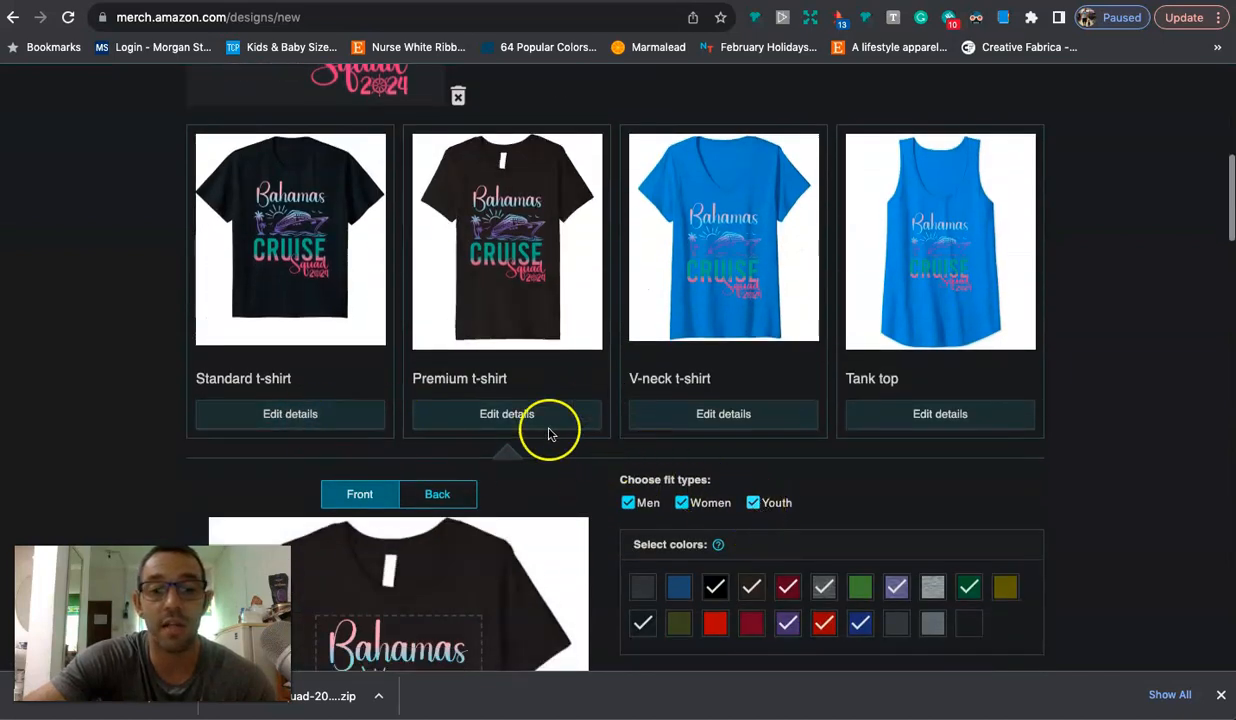
{"action": "left_click", "coordinate": [330, 416]}
{"action": "scroll", "coordinate": [677, 420], "scroll_direction": "down", "scroll_amount": 3}
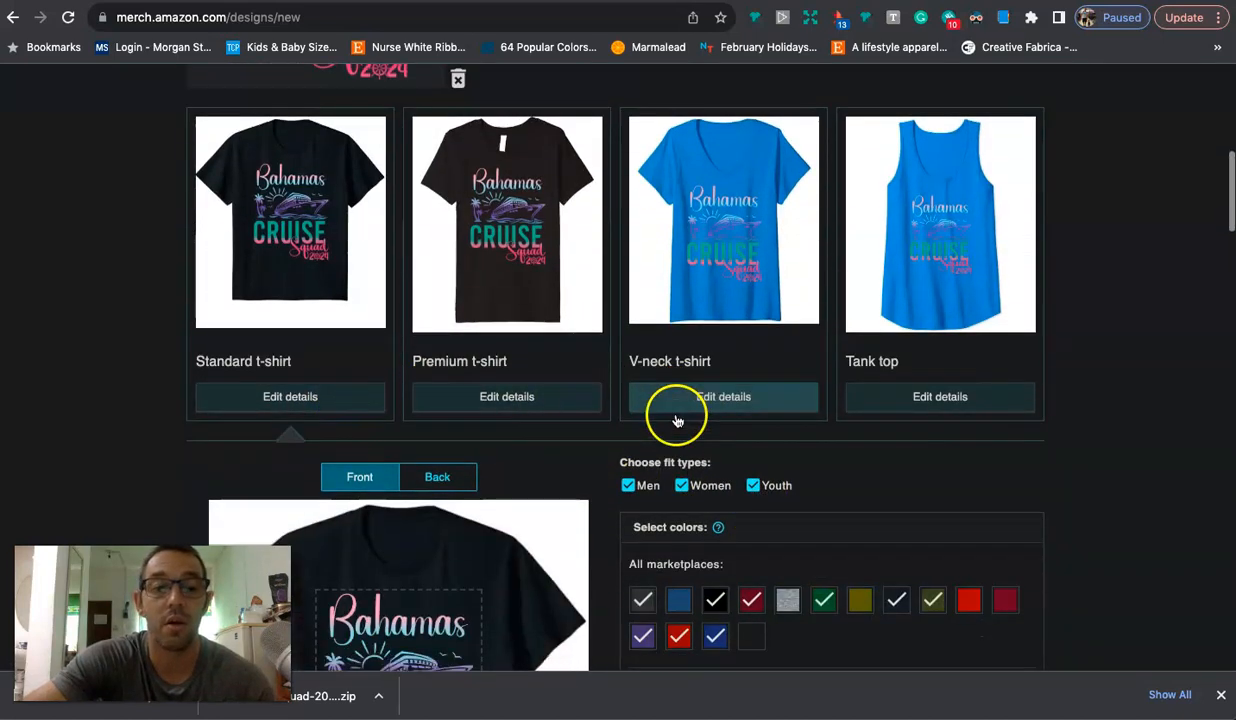
{"action": "scroll", "coordinate": [386, 388], "scroll_direction": "up", "scroll_amount": 5}
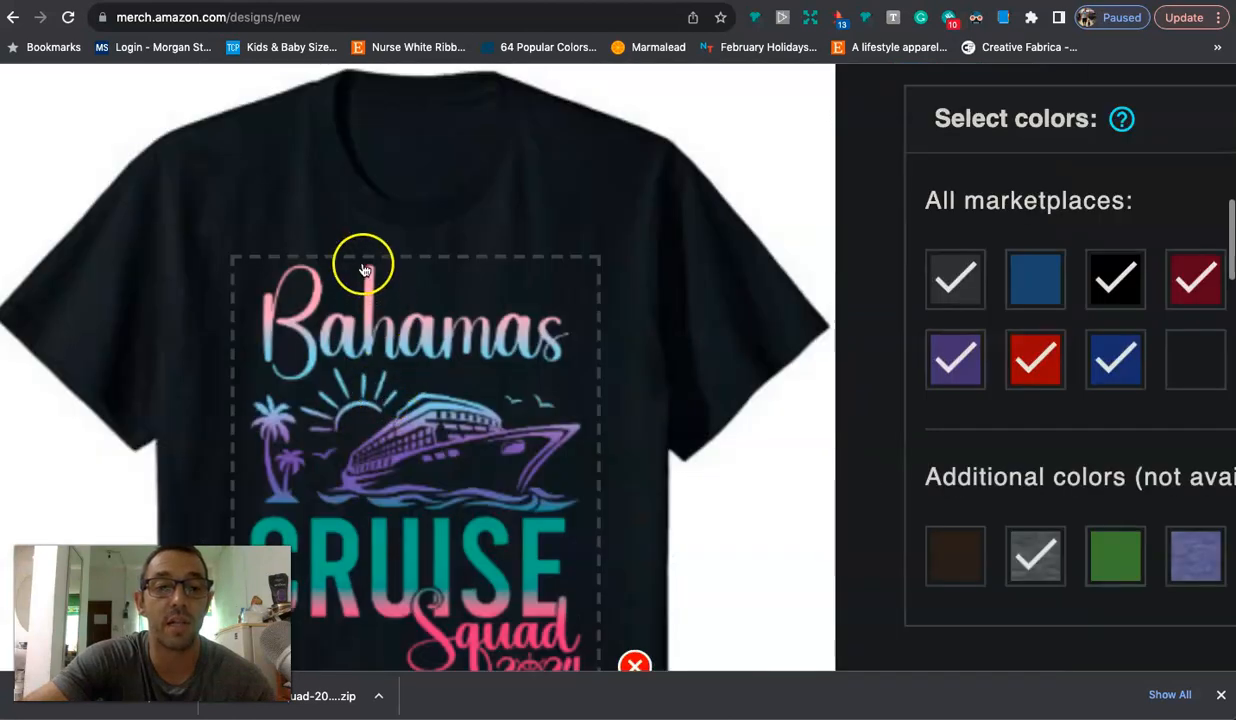
{"action": "scroll", "coordinate": [259, 262], "scroll_direction": "down", "scroll_amount": 2}
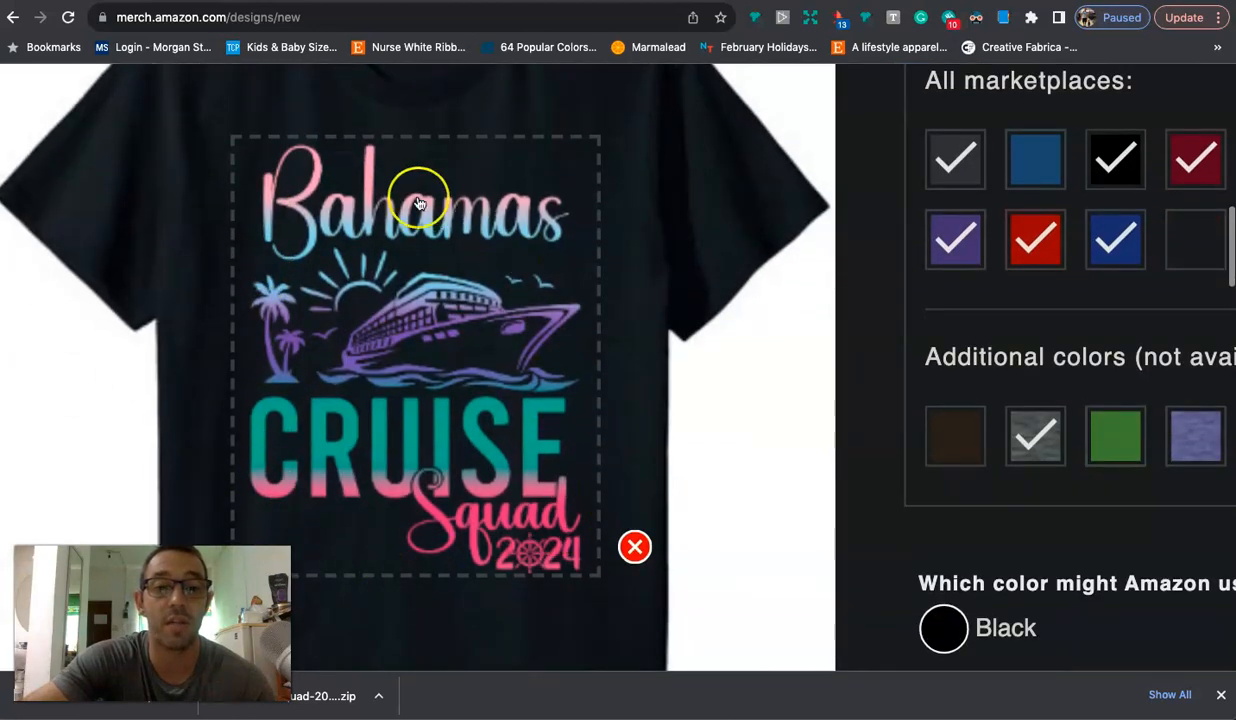
{"action": "scroll", "coordinate": [417, 200], "scroll_direction": "down", "scroll_amount": 5}
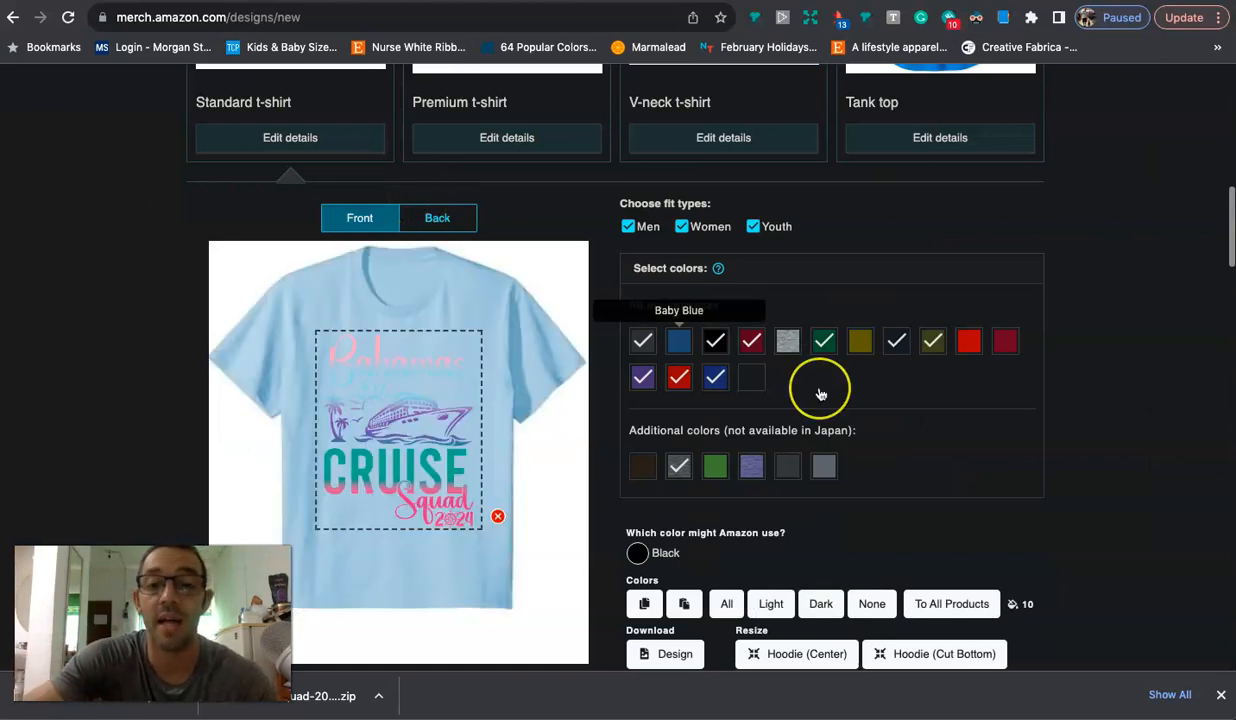
{"action": "scroll", "coordinate": [819, 392], "scroll_direction": "down", "scroll_amount": 20}
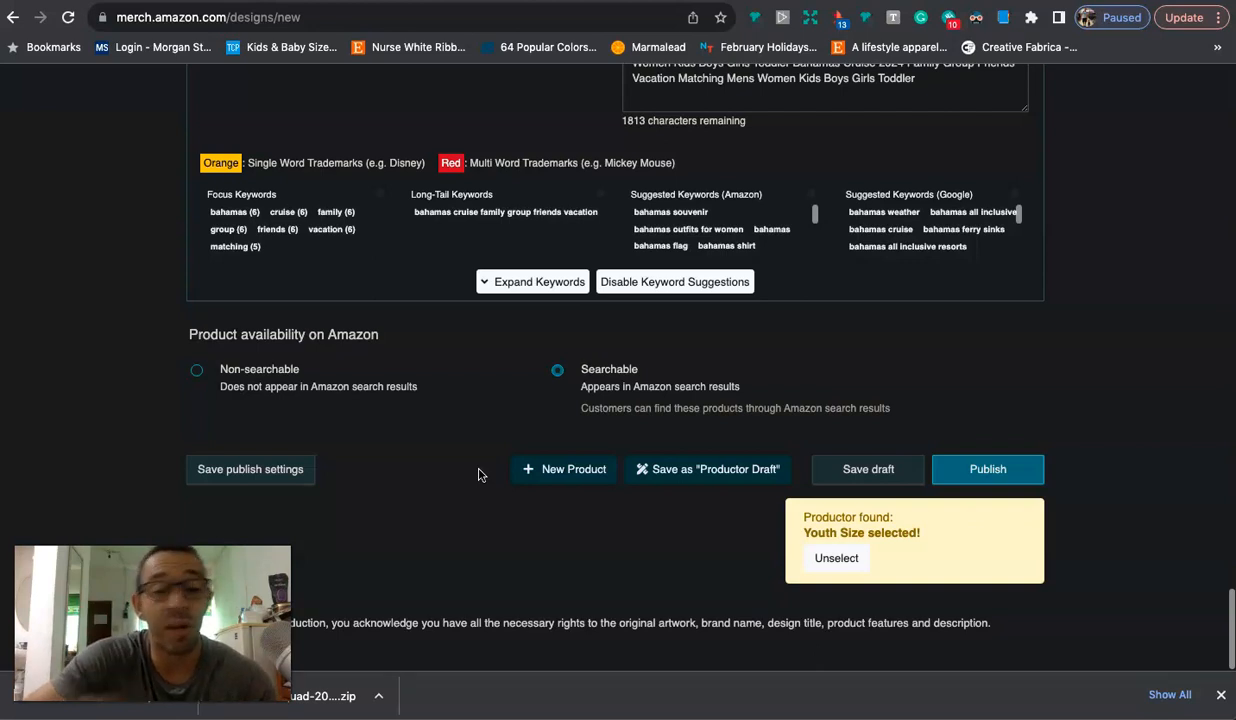
{"action": "left_click", "coordinate": [478, 474]}
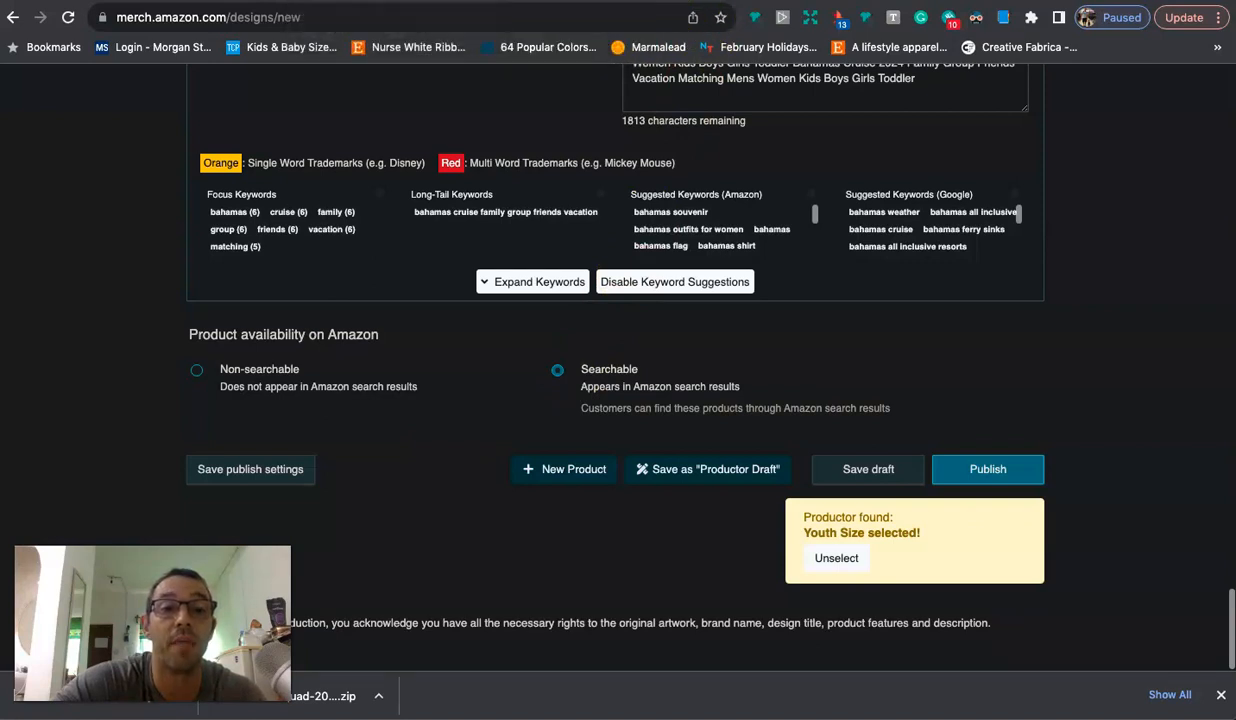
Step: Open the Productor Products list and filter it to titles containing "cruise"
{"action": "scroll", "coordinate": [449, 276], "scroll_direction": "up", "scroll_amount": 20}
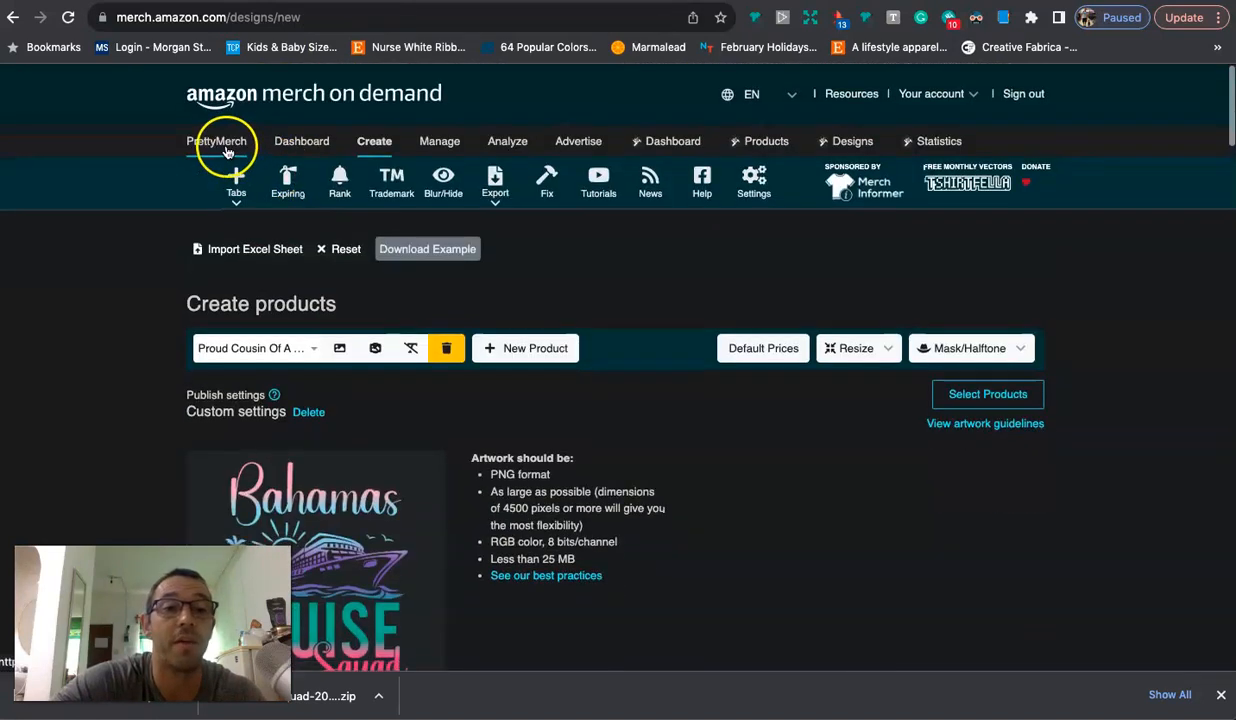
{"action": "left_click", "coordinate": [763, 142]}
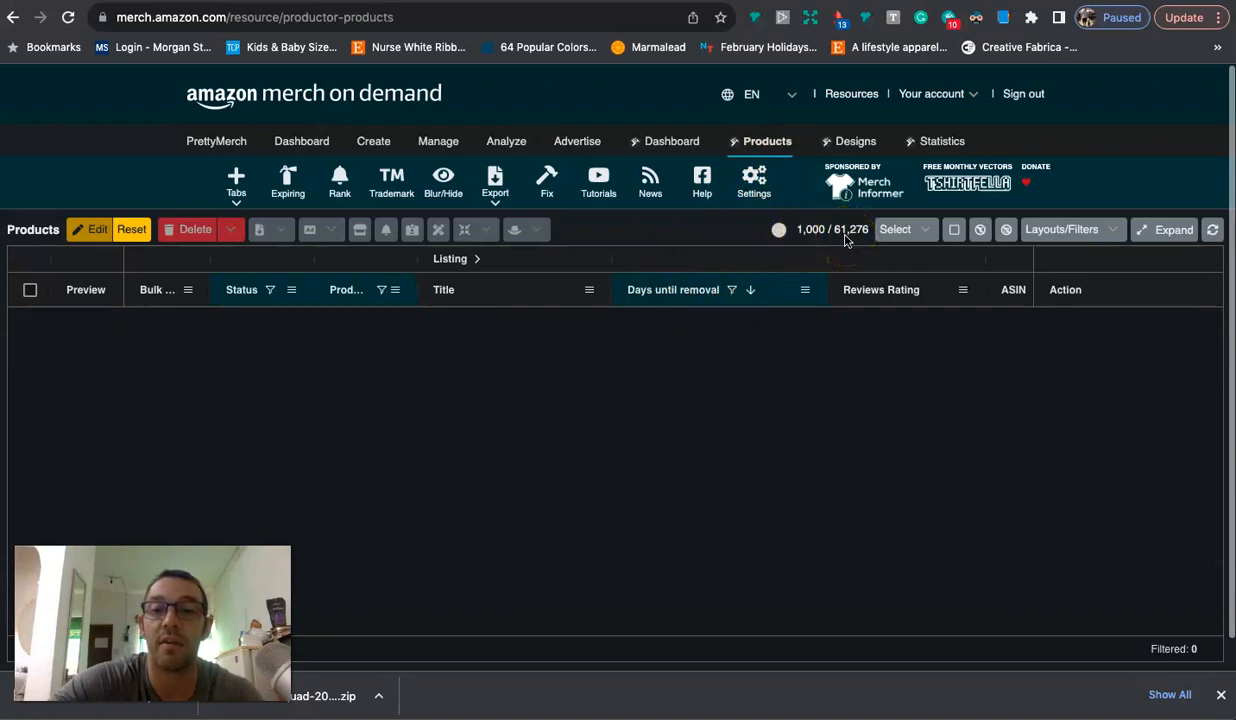
{"action": "left_click", "coordinate": [767, 254]}
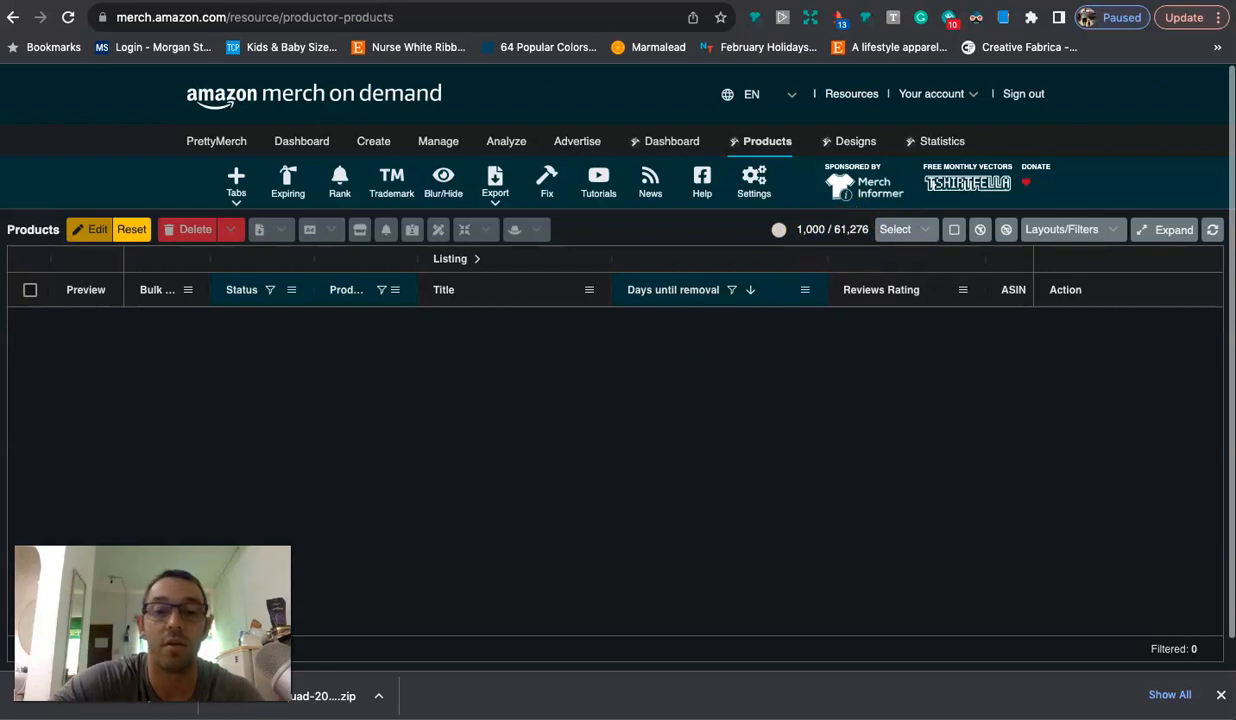
{"action": "left_click", "coordinate": [406, 389]}
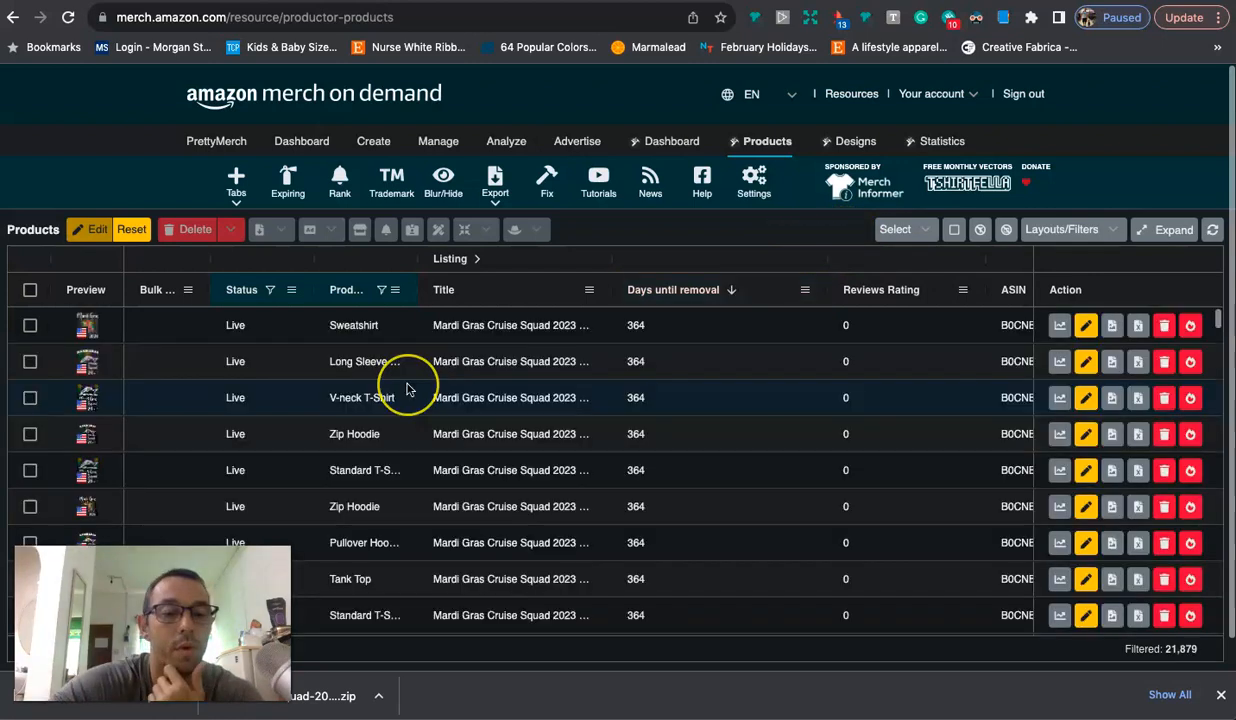
{"action": "left_click", "coordinate": [590, 295]}
{"action": "left_click", "coordinate": [612, 366]}
{"action": "type", "text": "cruise"}
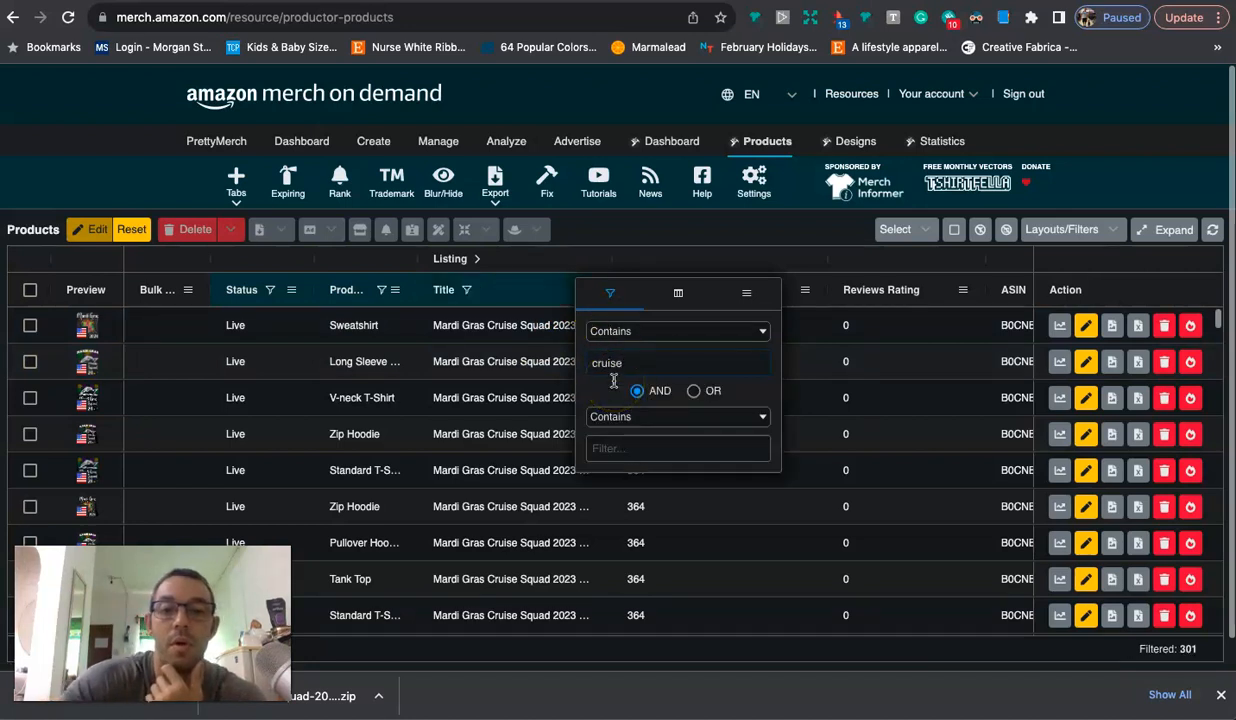
{"action": "left_click", "coordinate": [612, 233]}
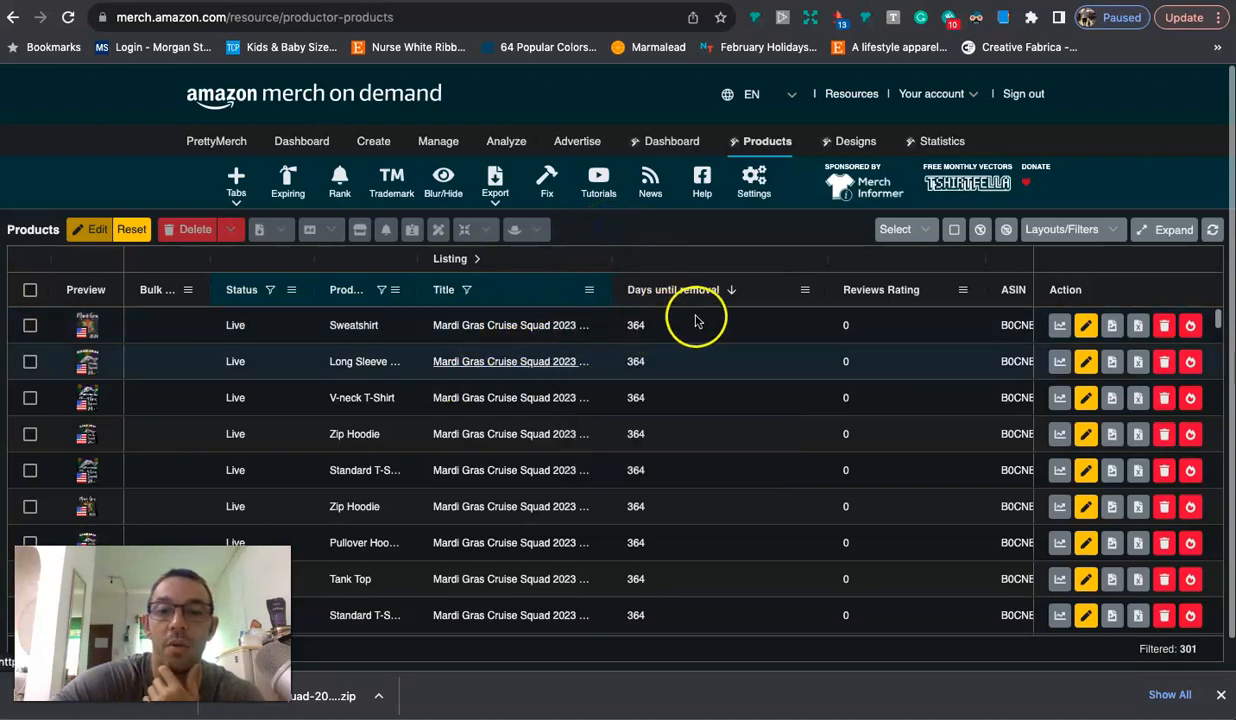
Step: Filter the cruise products to those with days until removal equal to 363
{"action": "left_click", "coordinate": [807, 292]}
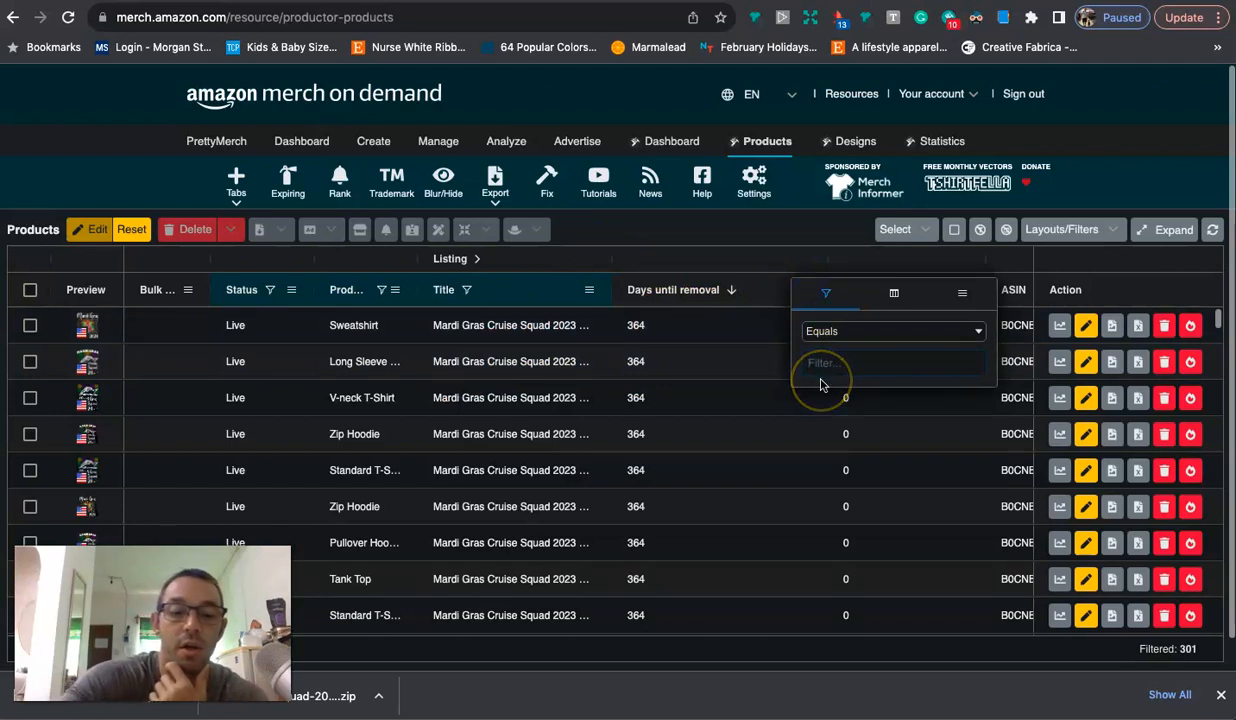
{"action": "type", "text": "363"}
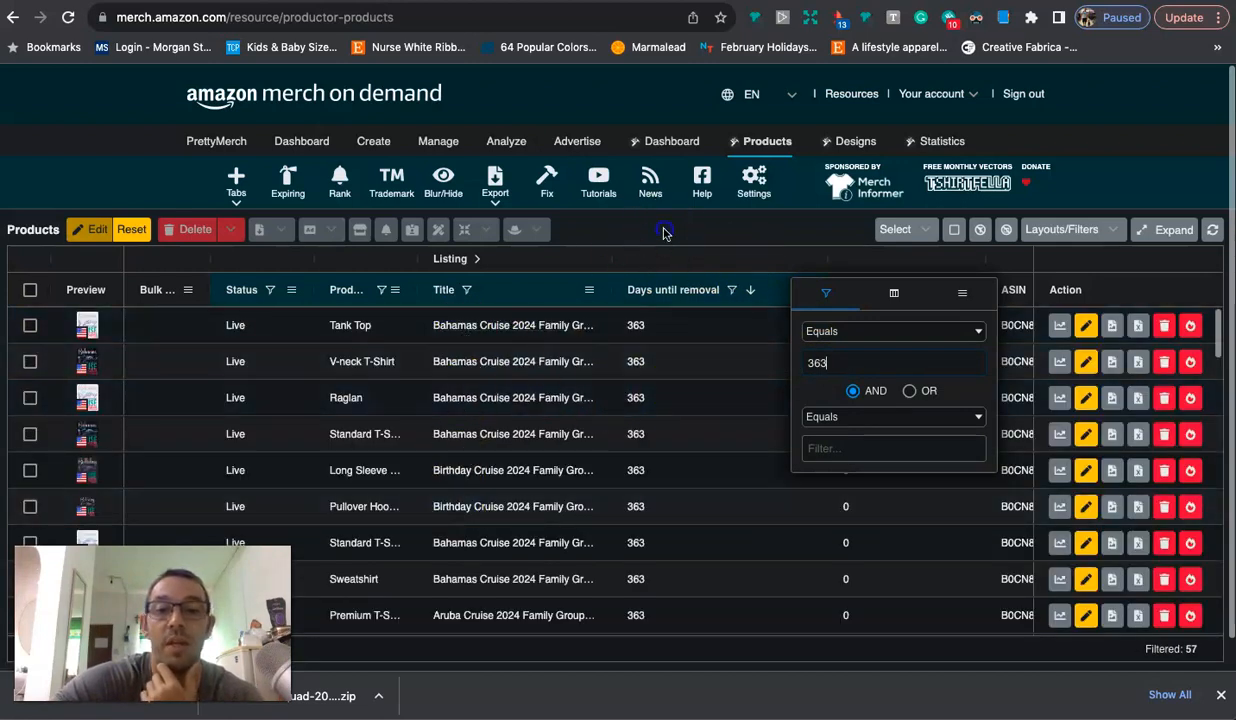
{"action": "left_click", "coordinate": [662, 230]}
{"action": "mouse_move", "coordinate": [760, 700]}
{"action": "left_click", "coordinate": [848, 690]}
{"action": "left_click", "coordinate": [957, 317]}
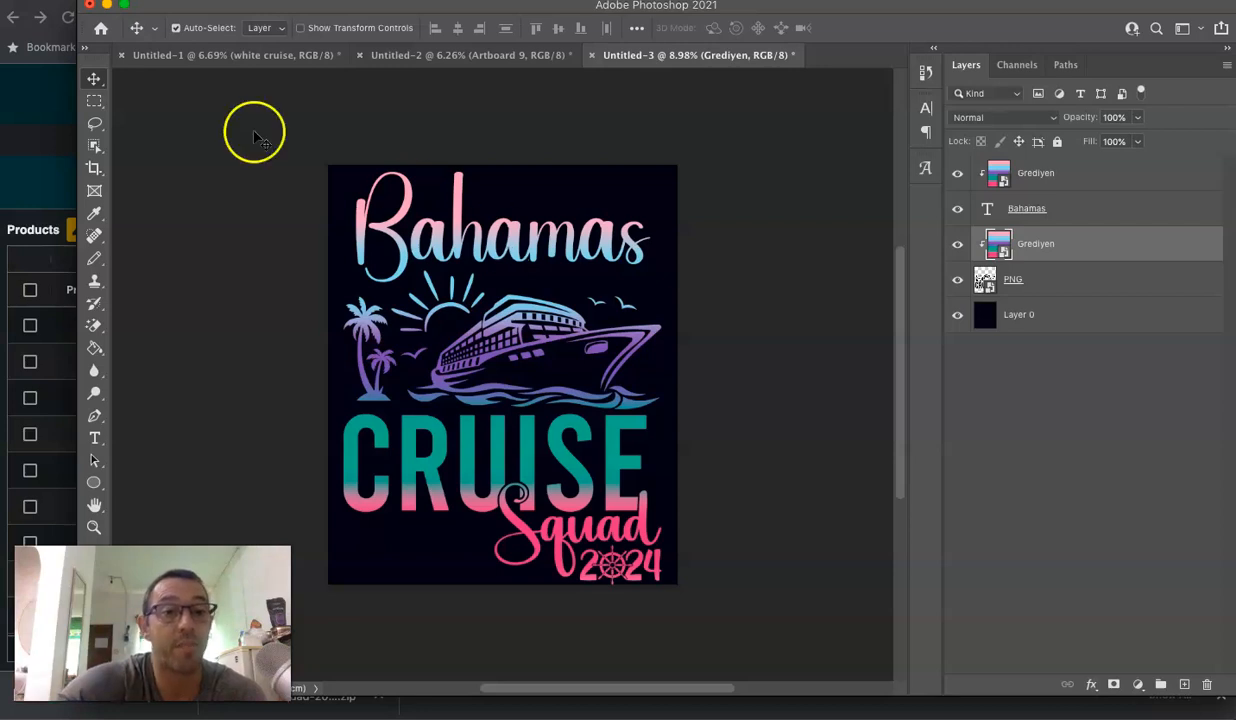
{"action": "left_click", "coordinate": [41, 134]}
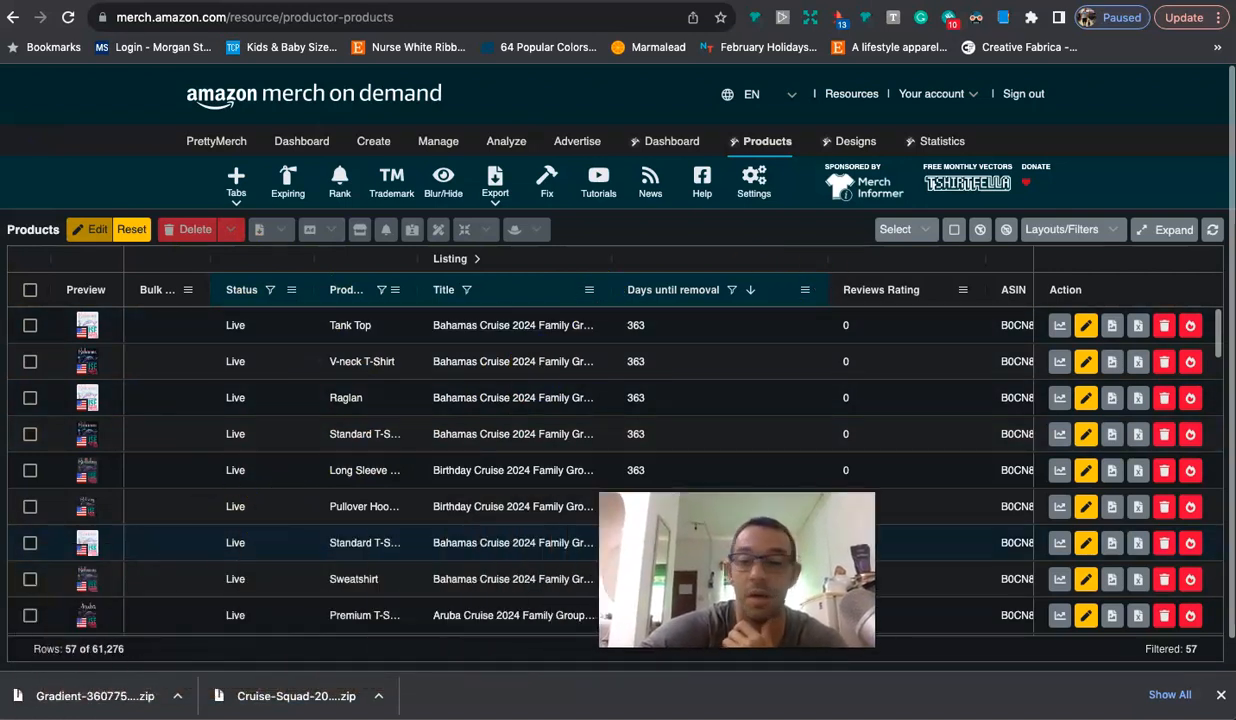
Step: Close the browser's downloads bar and select all the filtered cruise products
{"action": "left_click", "coordinate": [1221, 694]}
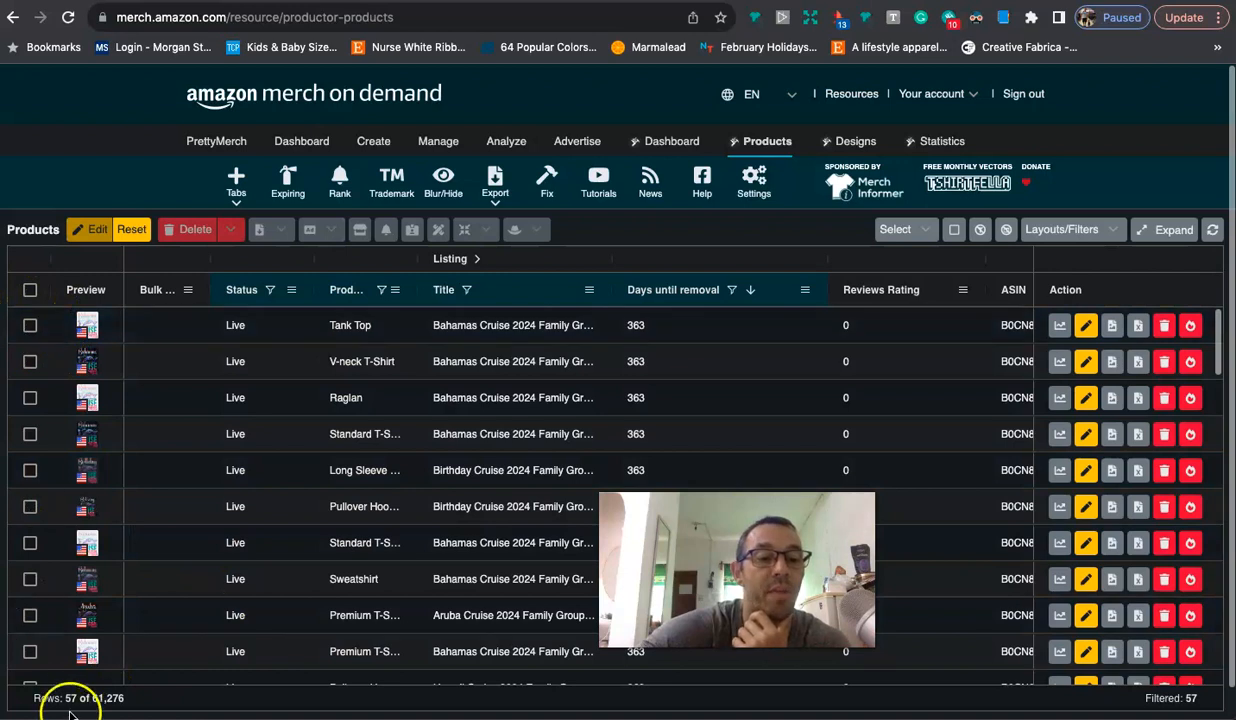
{"action": "left_click", "coordinate": [30, 291]}
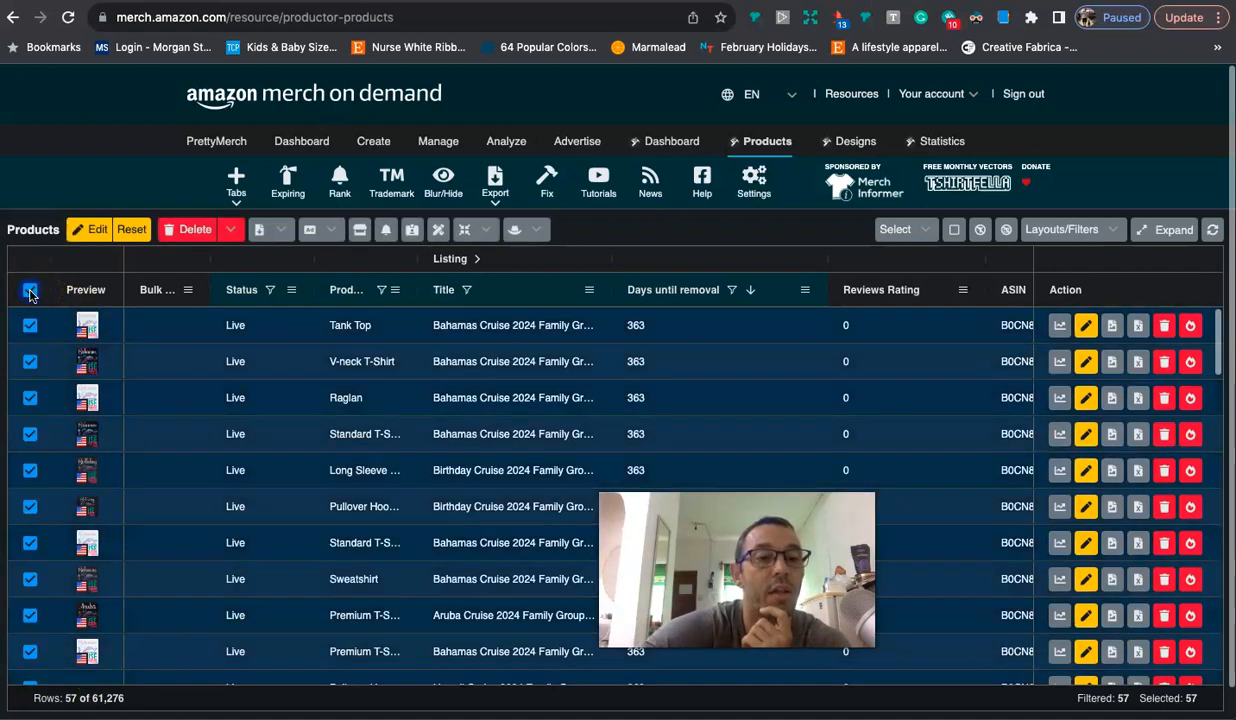
{"action": "scroll", "coordinate": [55, 400], "scroll_direction": "down", "scroll_amount": 5}
{"action": "scroll", "coordinate": [61, 403], "scroll_direction": "down", "scroll_amount": 2}
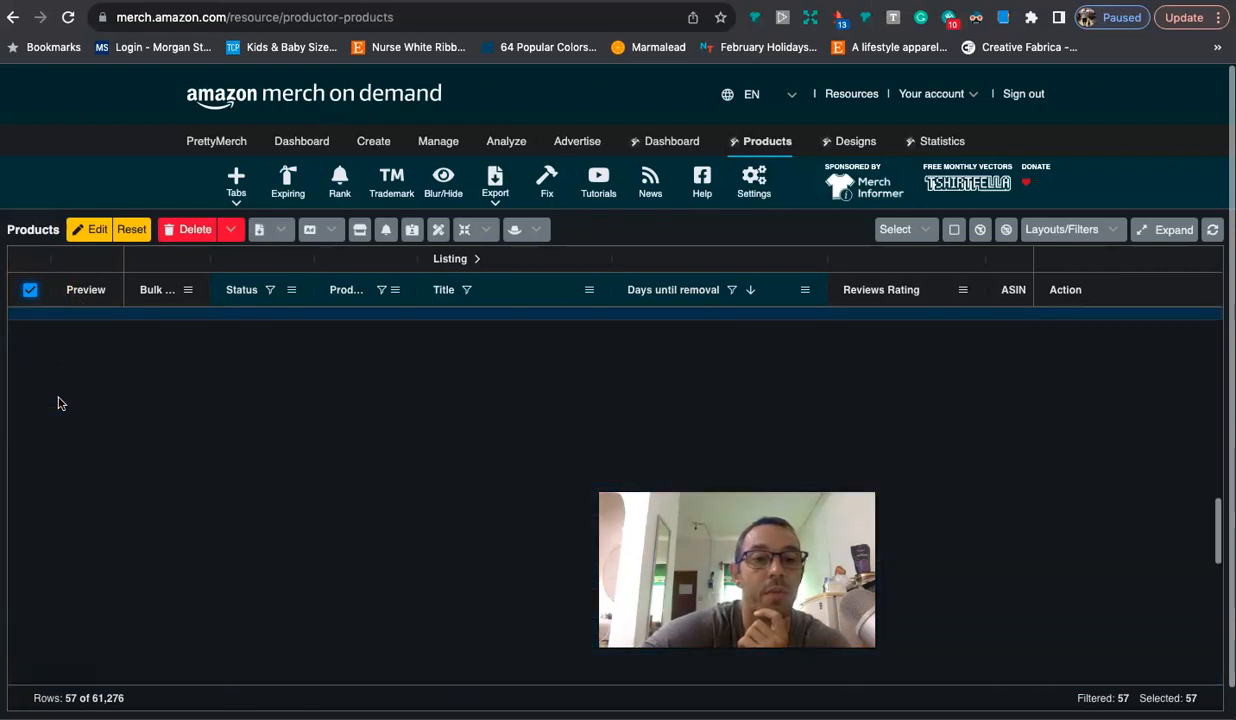
{"action": "scroll", "coordinate": [61, 403], "scroll_direction": "up", "scroll_amount": 10}
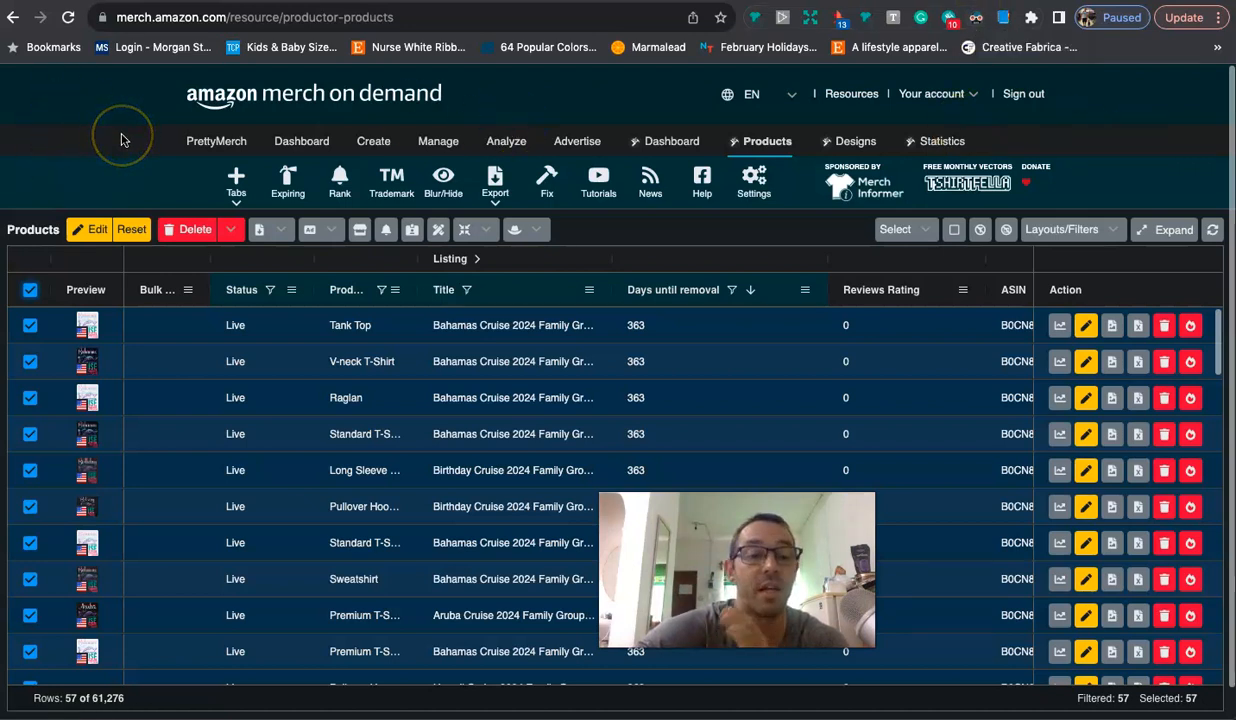
Step: Export the ASINs of the selected products as a CSV file
{"action": "left_click", "coordinate": [284, 231]}
{"action": "left_click", "coordinate": [285, 254]}
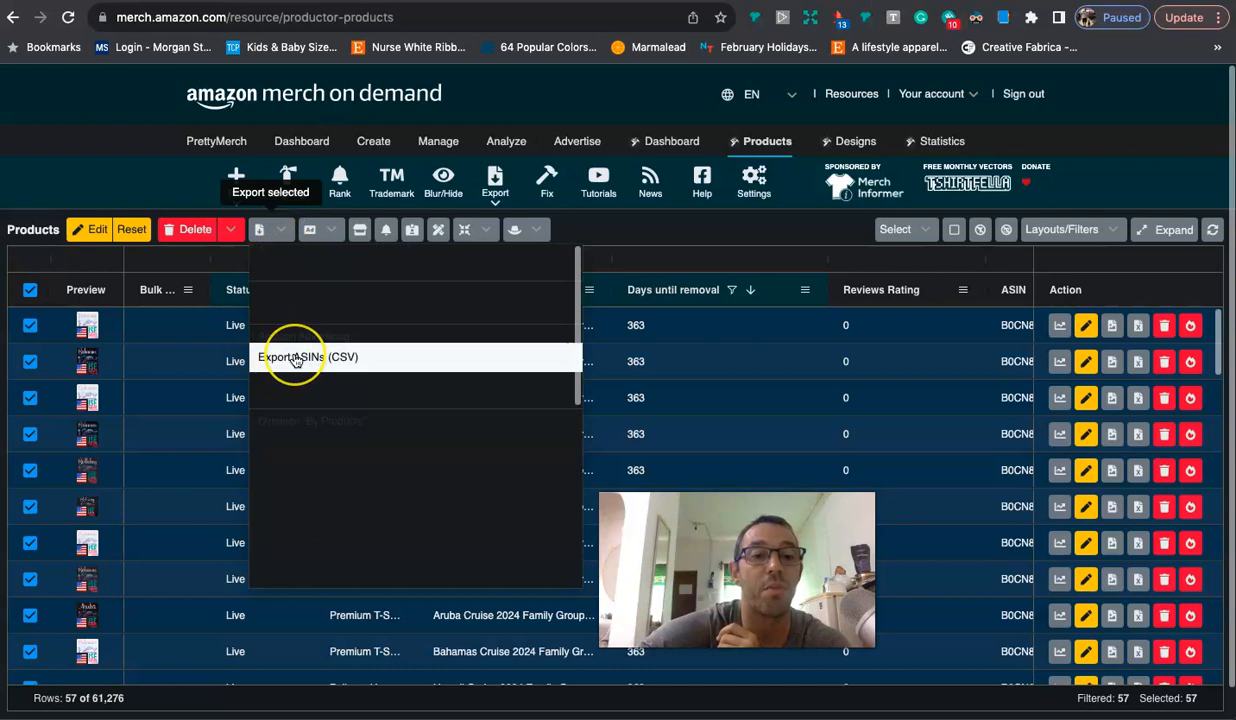
{"action": "left_click", "coordinate": [295, 360]}
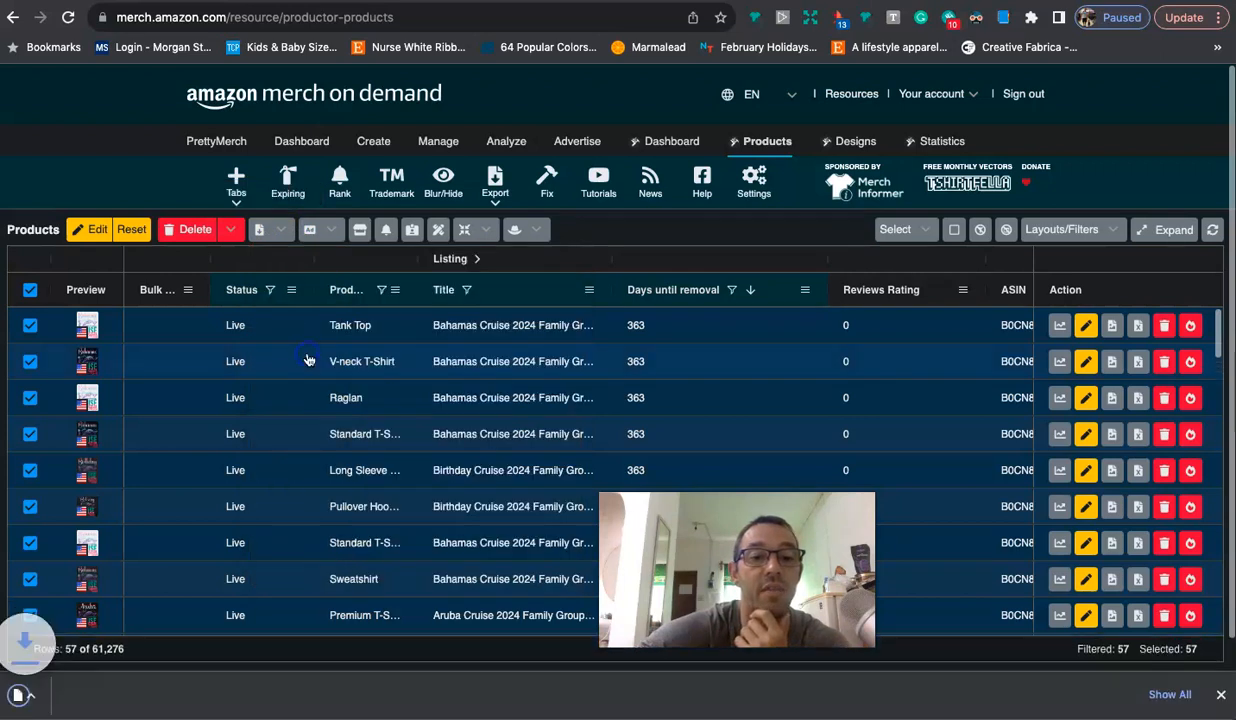
Step: Open the downloaded asins.csv file in the spreadsheet application
{"action": "left_click", "coordinate": [135, 692]}
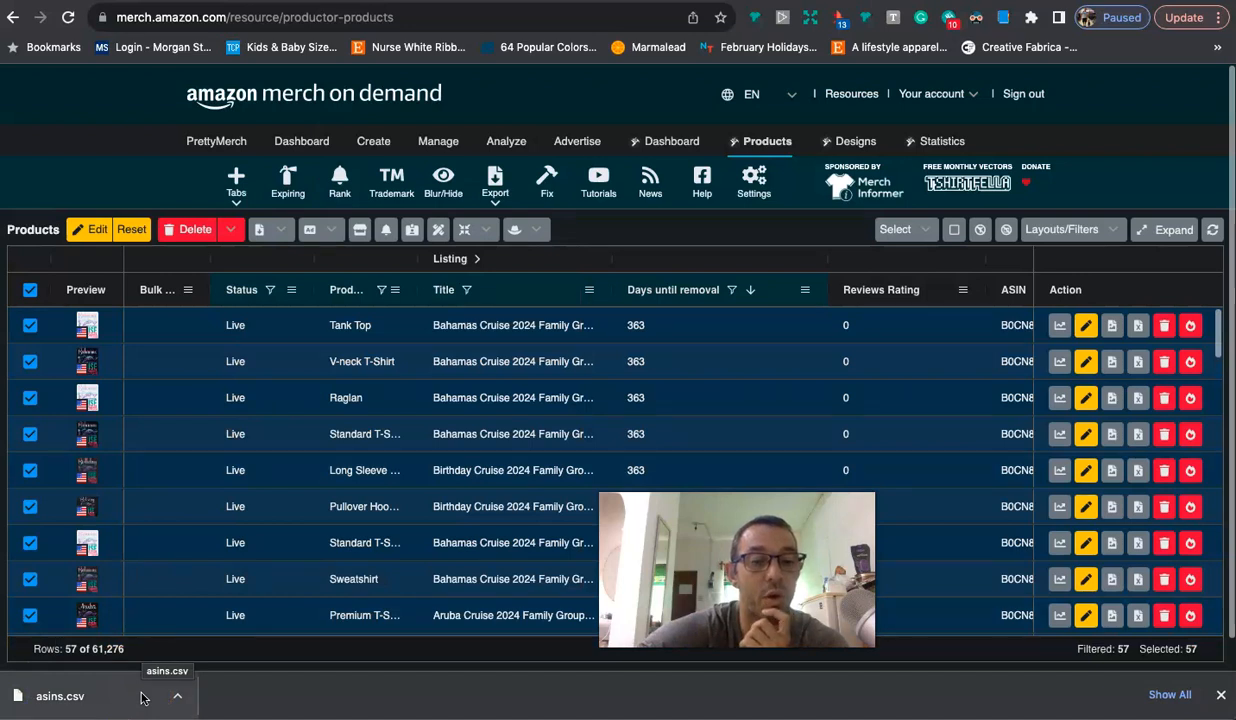
{"action": "left_click", "coordinate": [141, 697]}
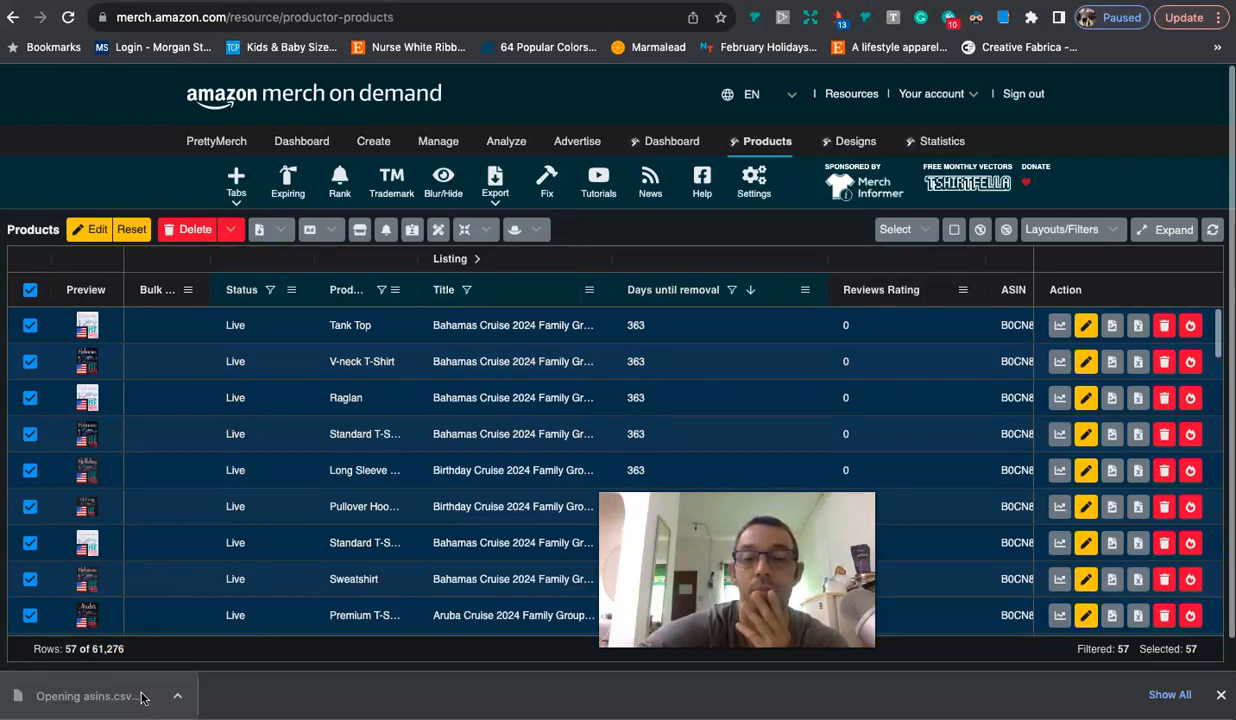
{"action": "left_click", "coordinate": [141, 695]}
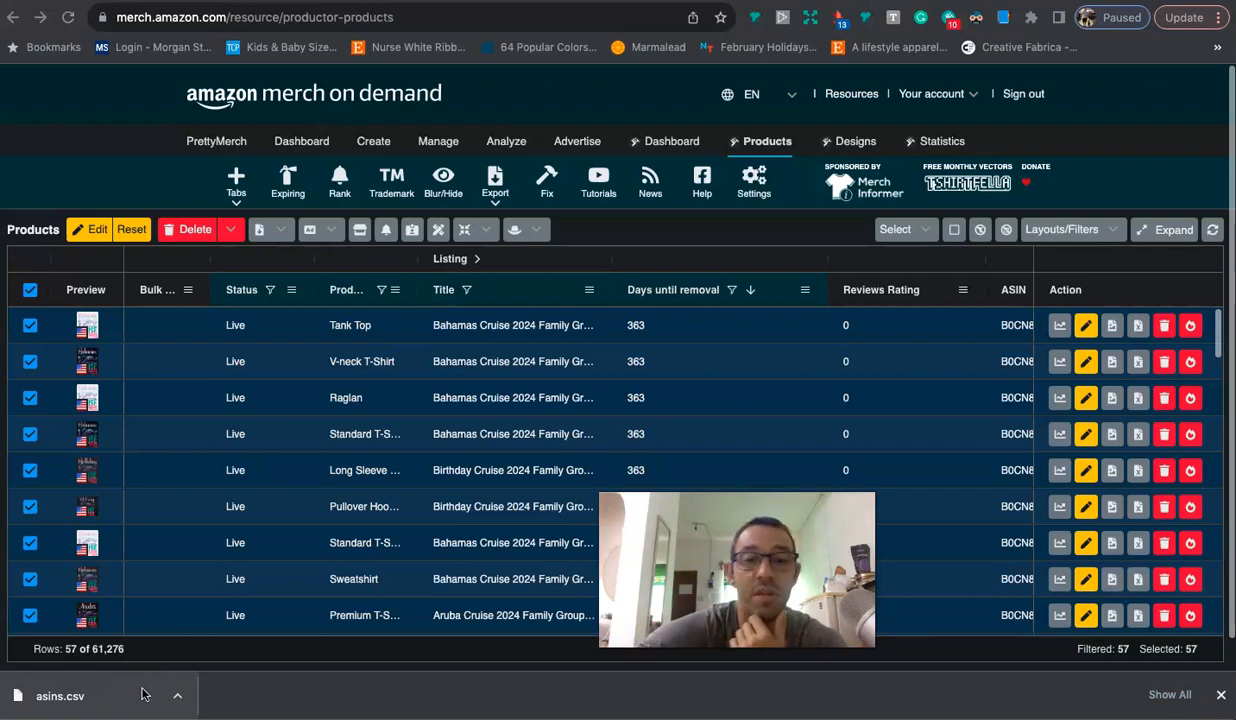
{"action": "left_click", "coordinate": [143, 692]}
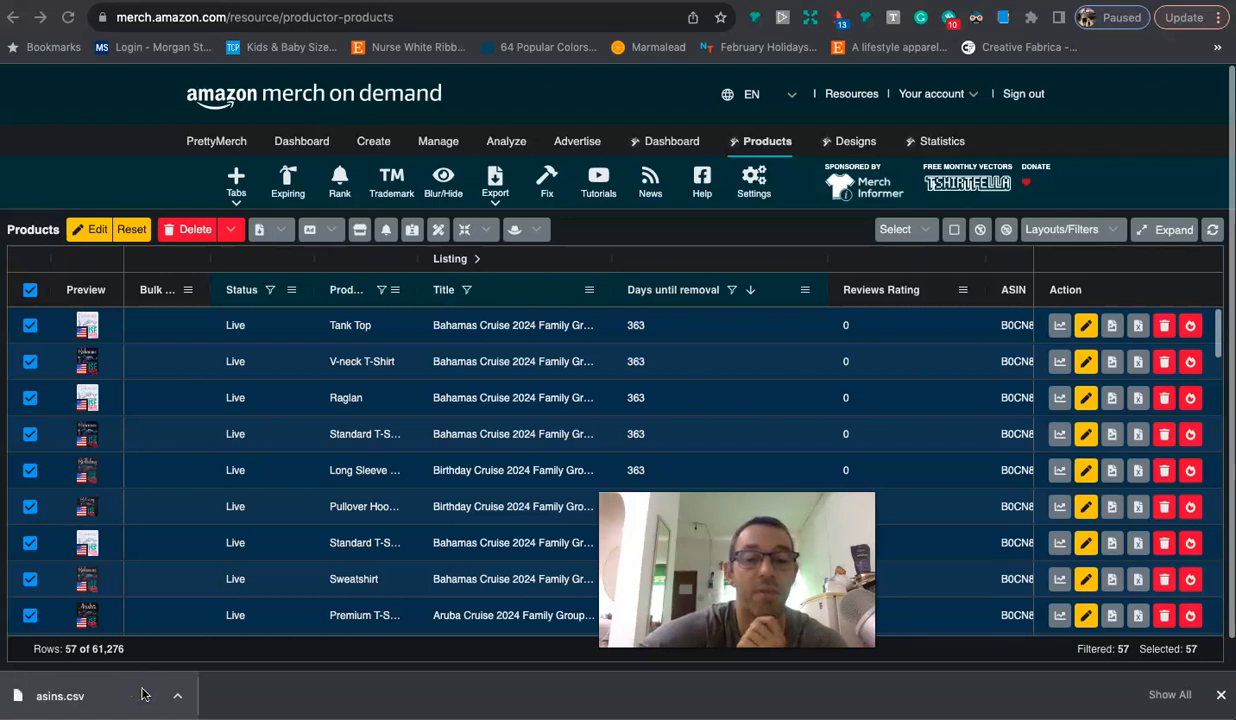
{"action": "left_click", "coordinate": [143, 692]}
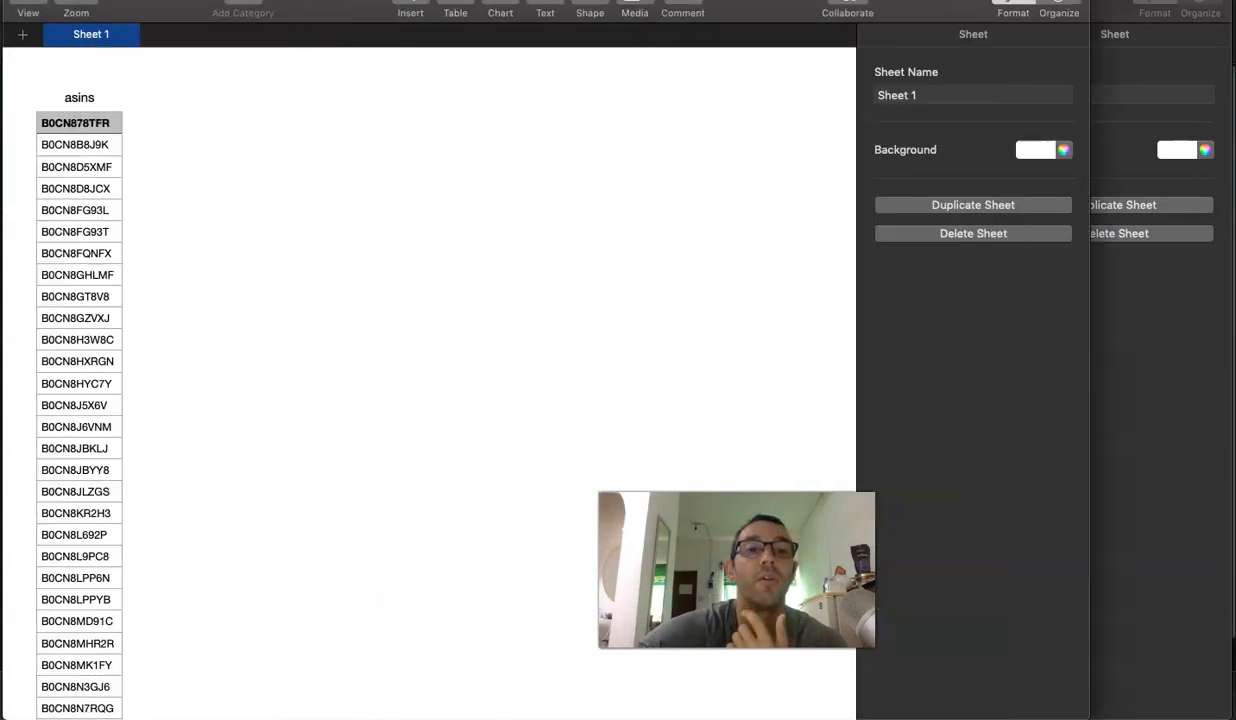
Step: Copy all the ASINs from the imported table into a new blank spreadsheet, starting at cell A1
{"action": "left_click", "coordinate": [77, 124]}
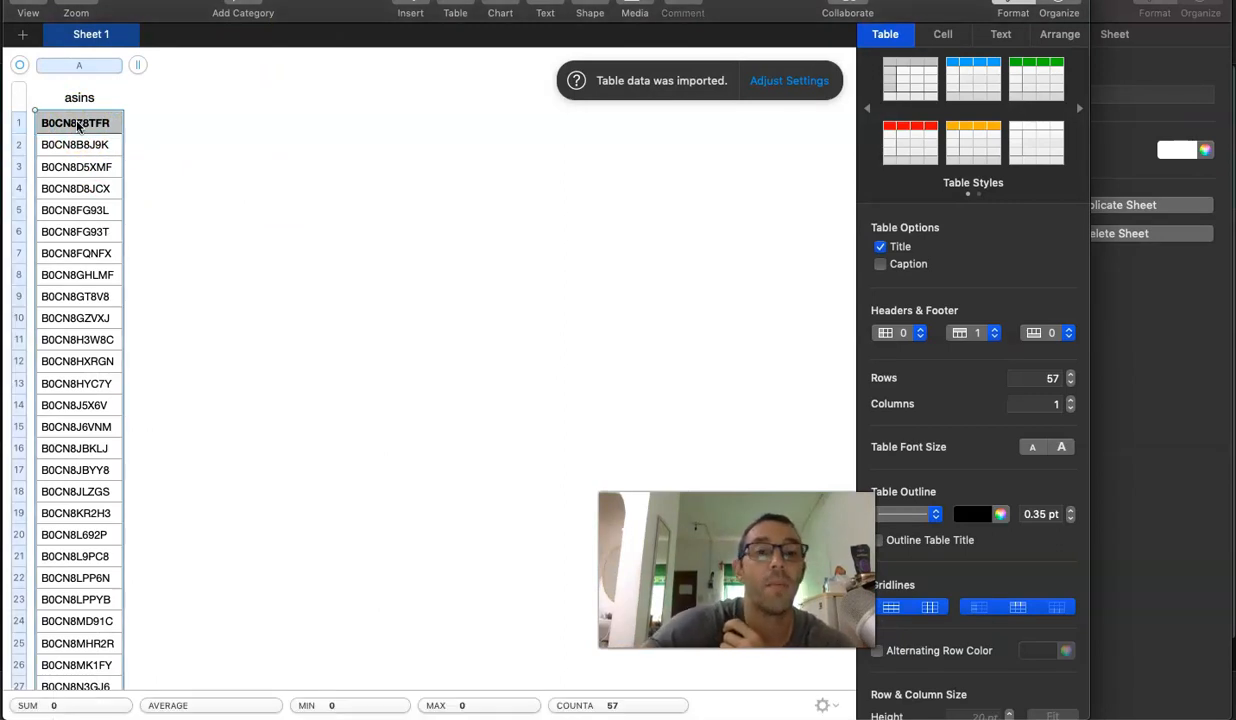
{"action": "key", "text": "super+n"}
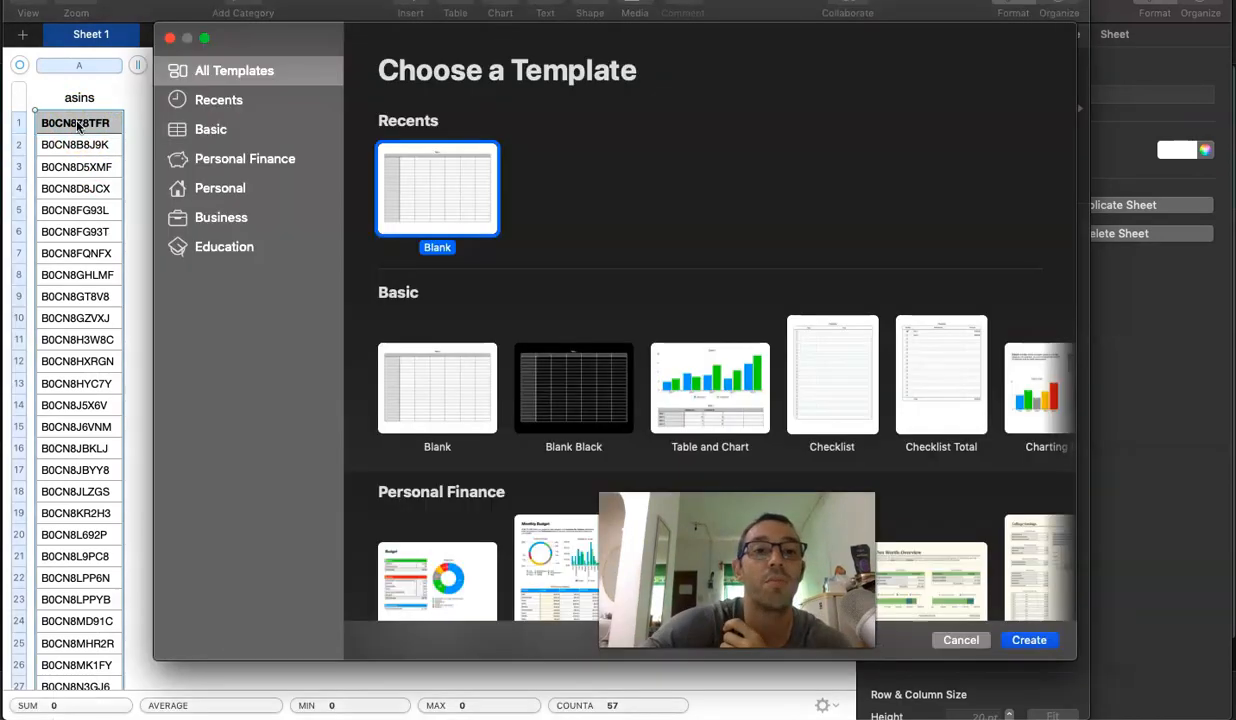
{"action": "left_click", "coordinate": [1029, 641]}
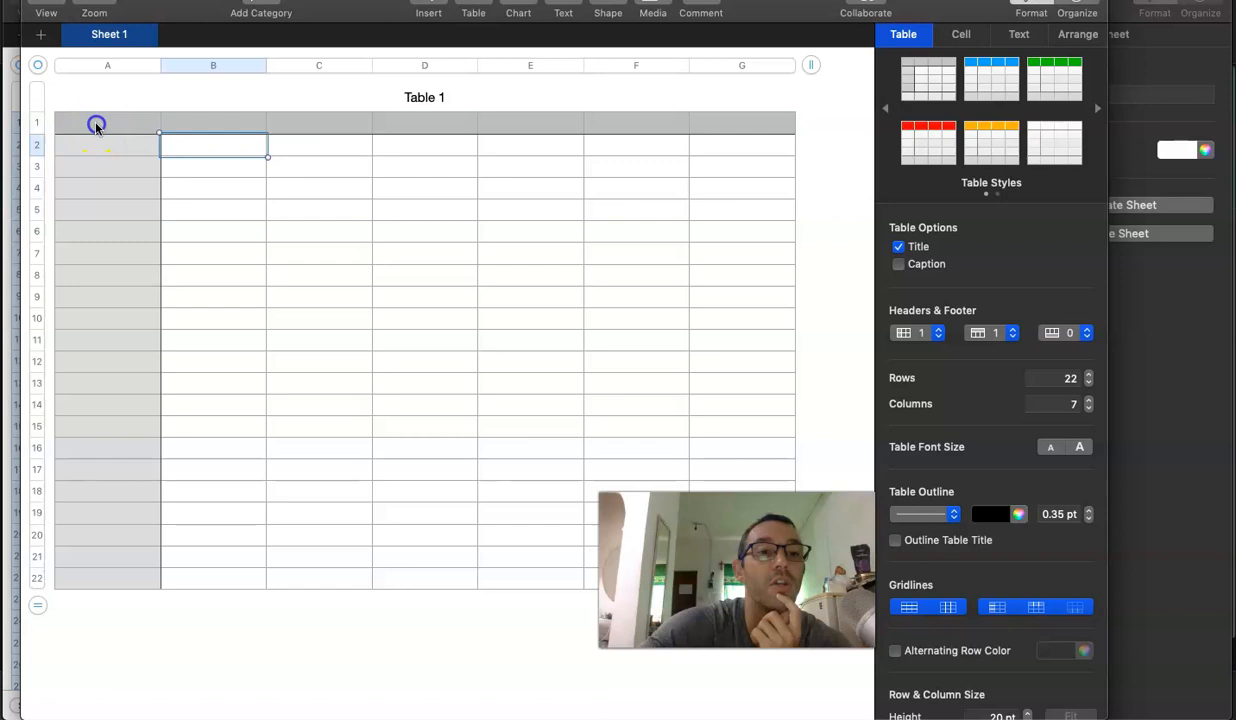
{"action": "left_click", "coordinate": [97, 123]}
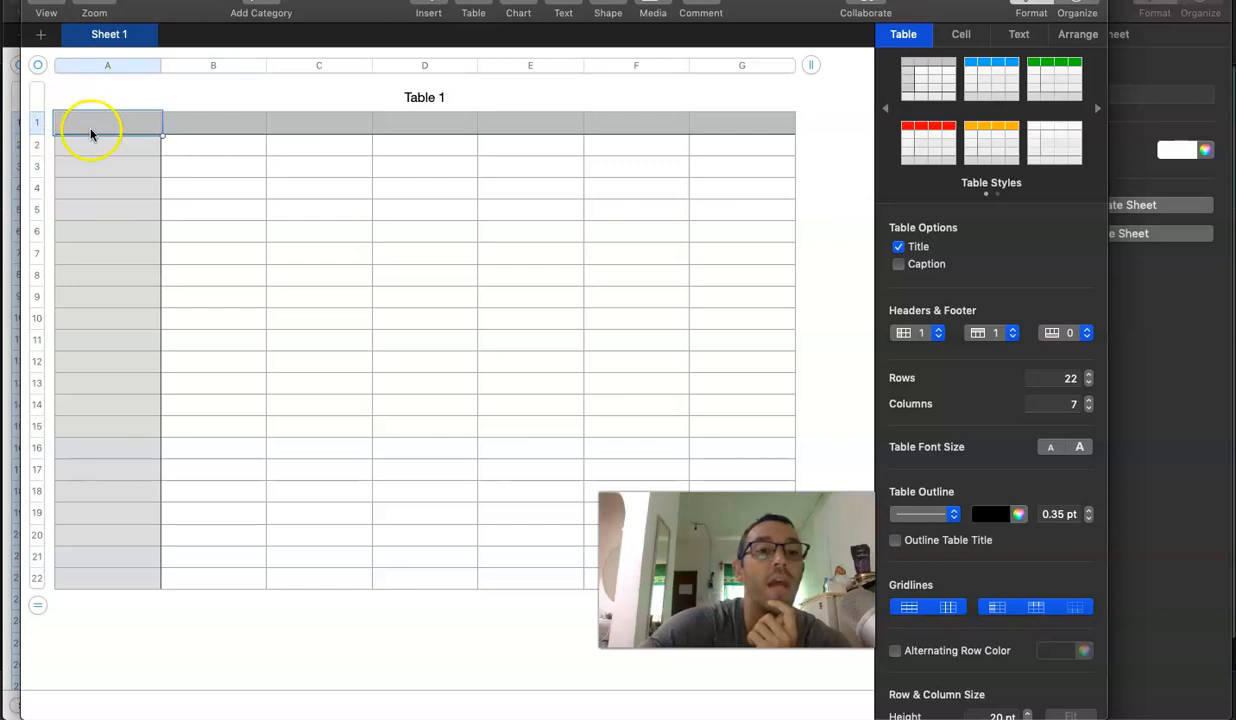
{"action": "key", "text": "super+v"}
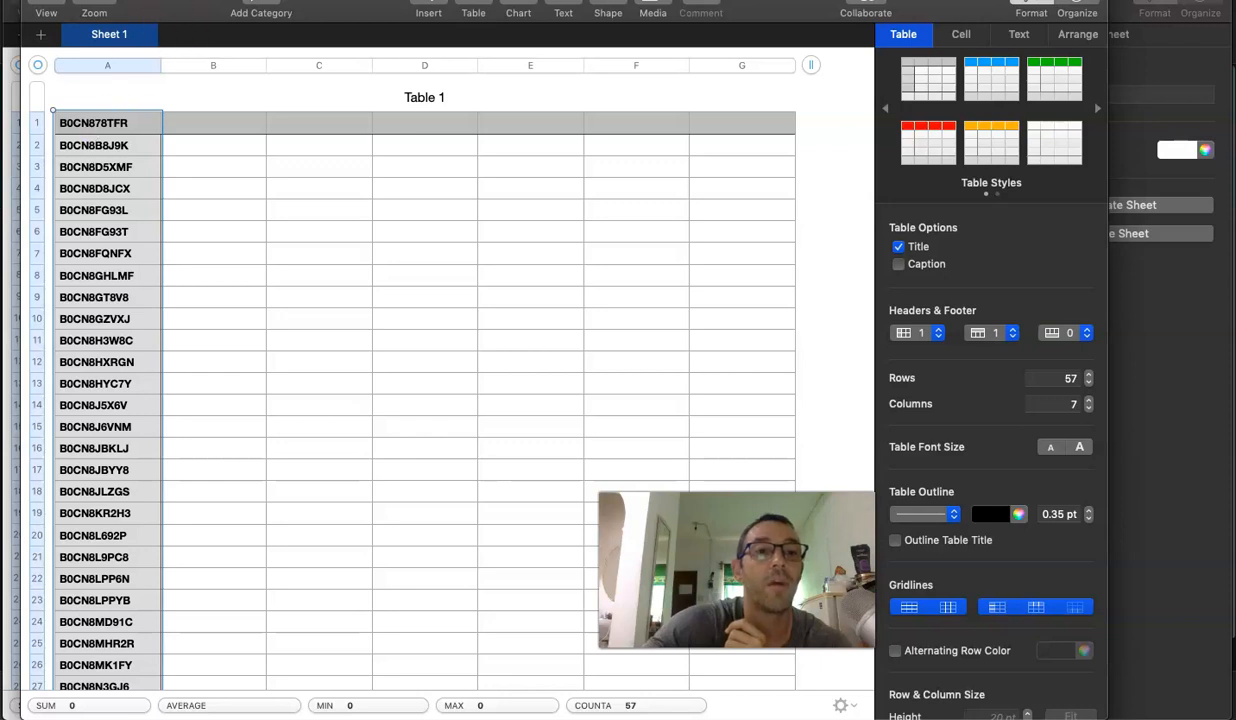
Step: Export the new spreadsheet as a CSV file named "bahamas cruise asin" in the Downloads folder
{"action": "left_click", "coordinate": [118, 1]}
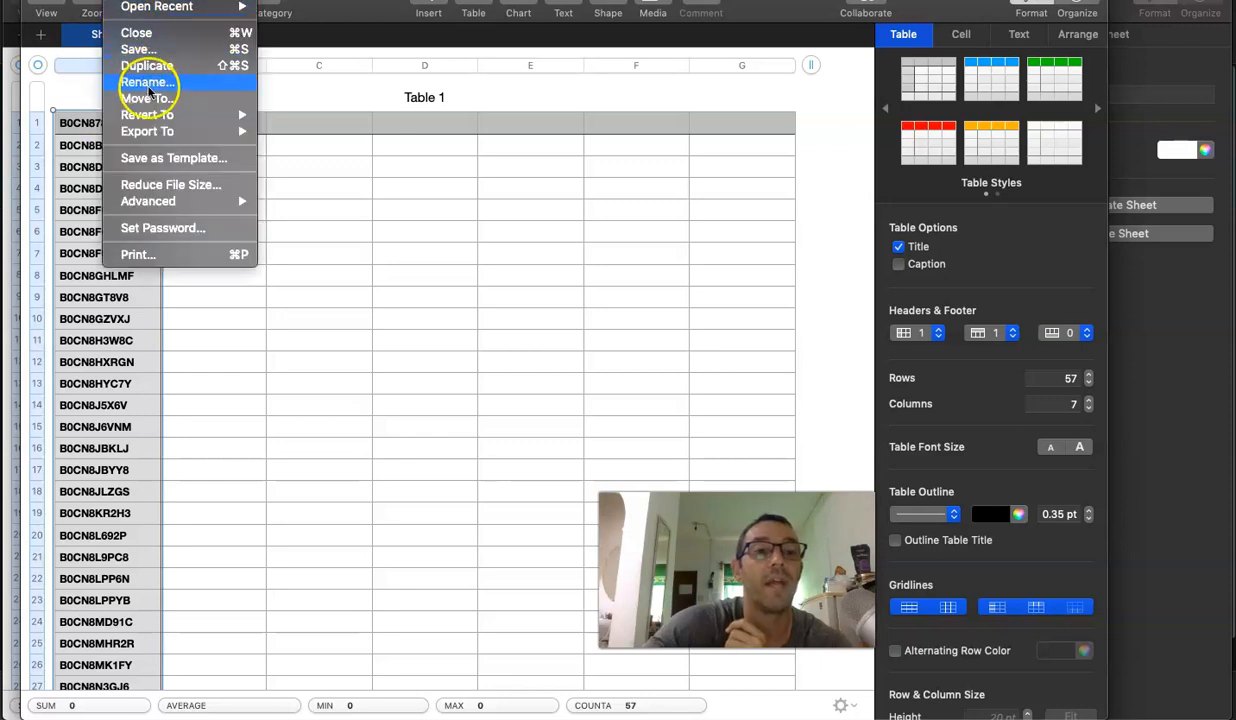
{"action": "mouse_move", "coordinate": [151, 120]}
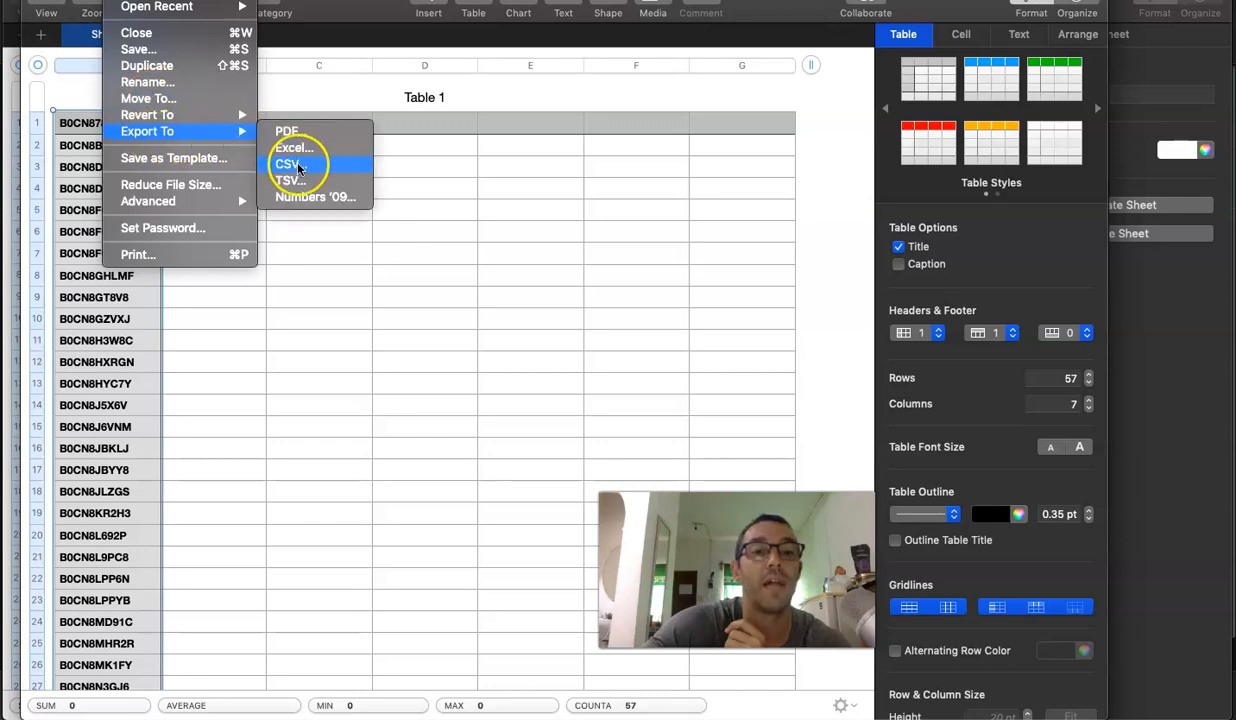
{"action": "left_click", "coordinate": [286, 166]}
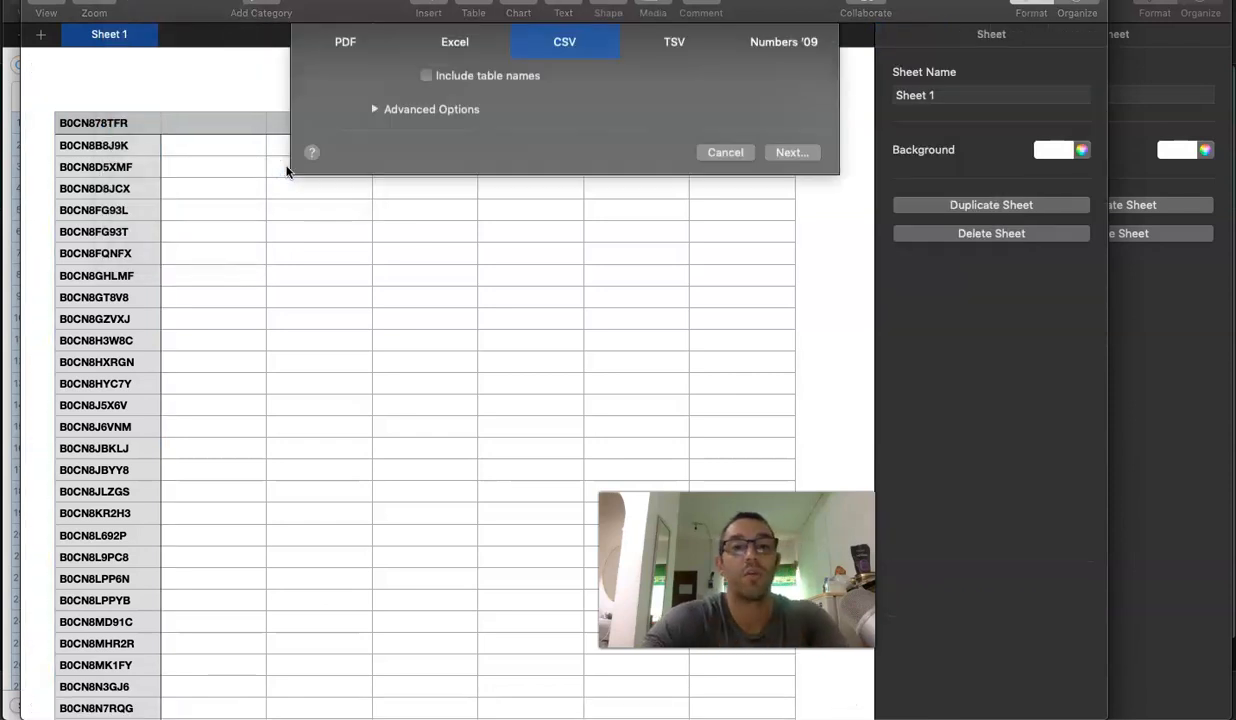
{"action": "key", "text": "Escape"}
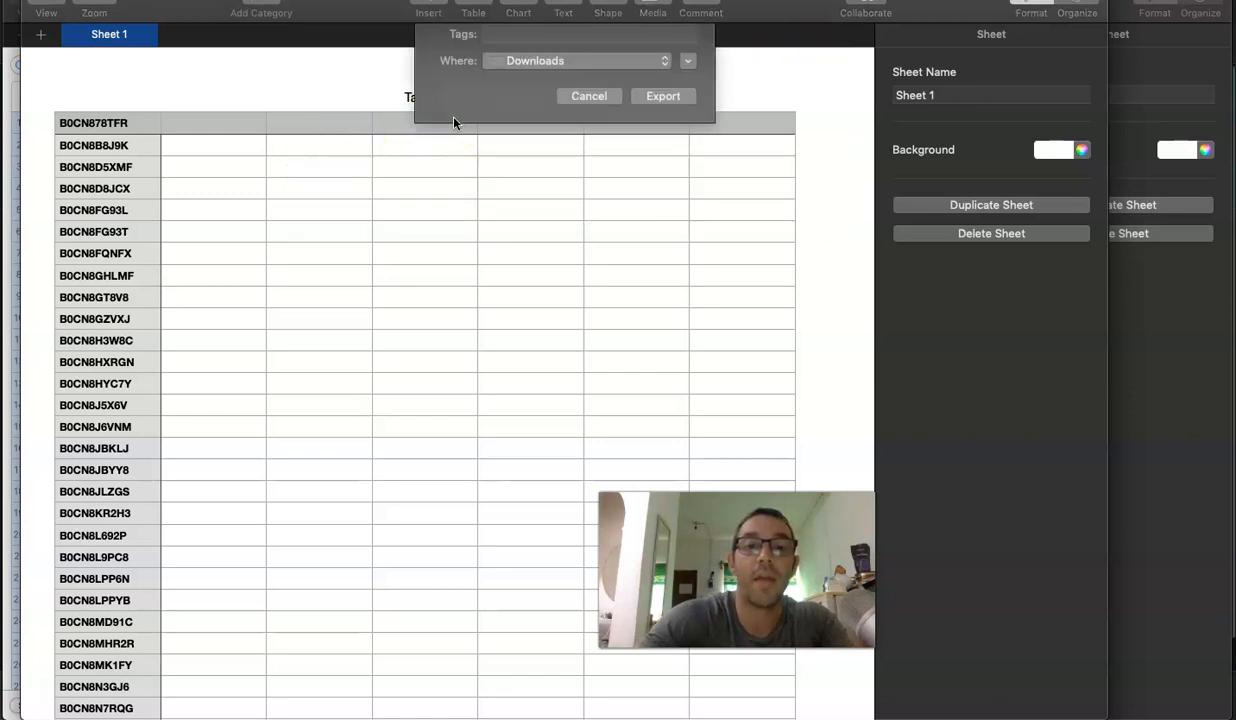
{"action": "type", "text": "b"}
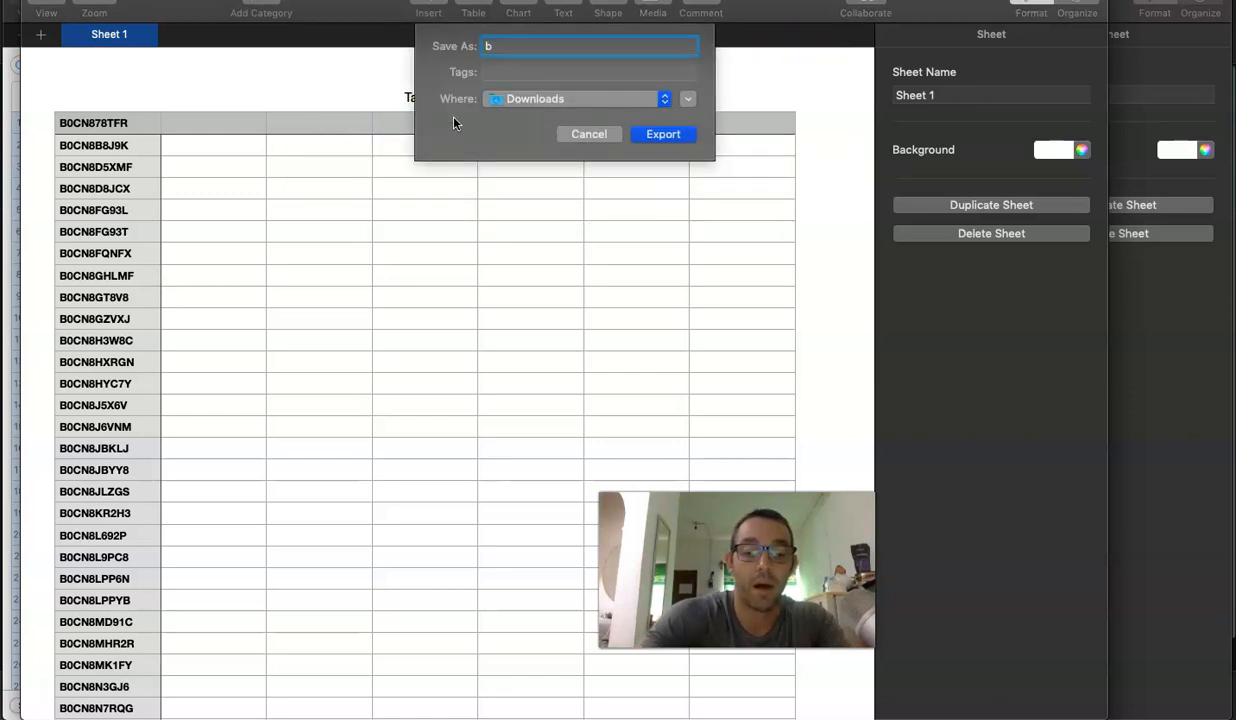
{"action": "type", "text": "ahamas "}
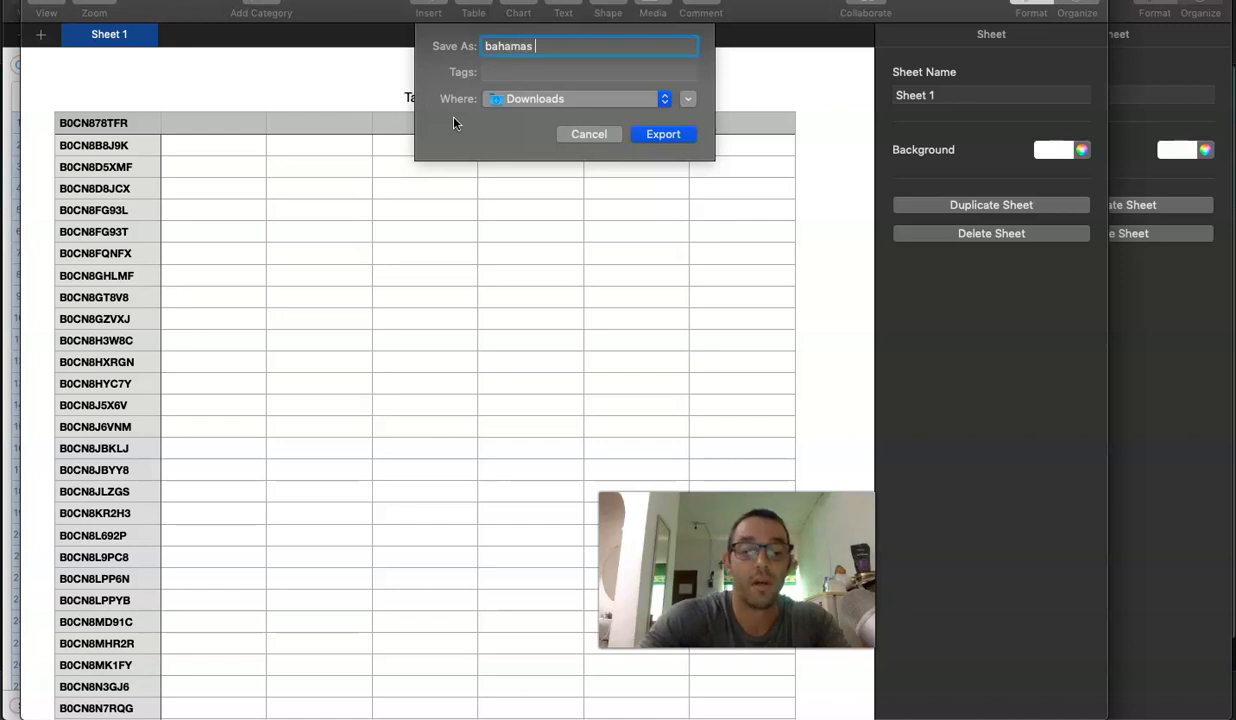
{"action": "type", "text": "cruise"}
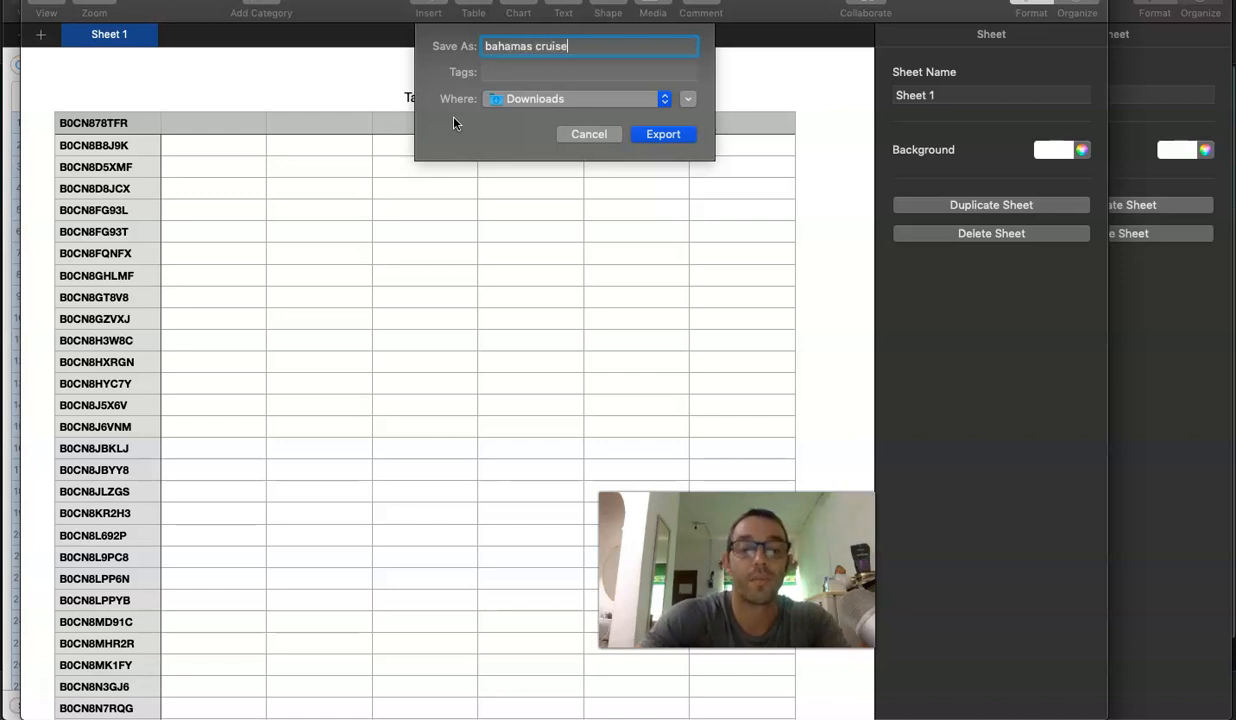
{"action": "type", "text": " asin"}
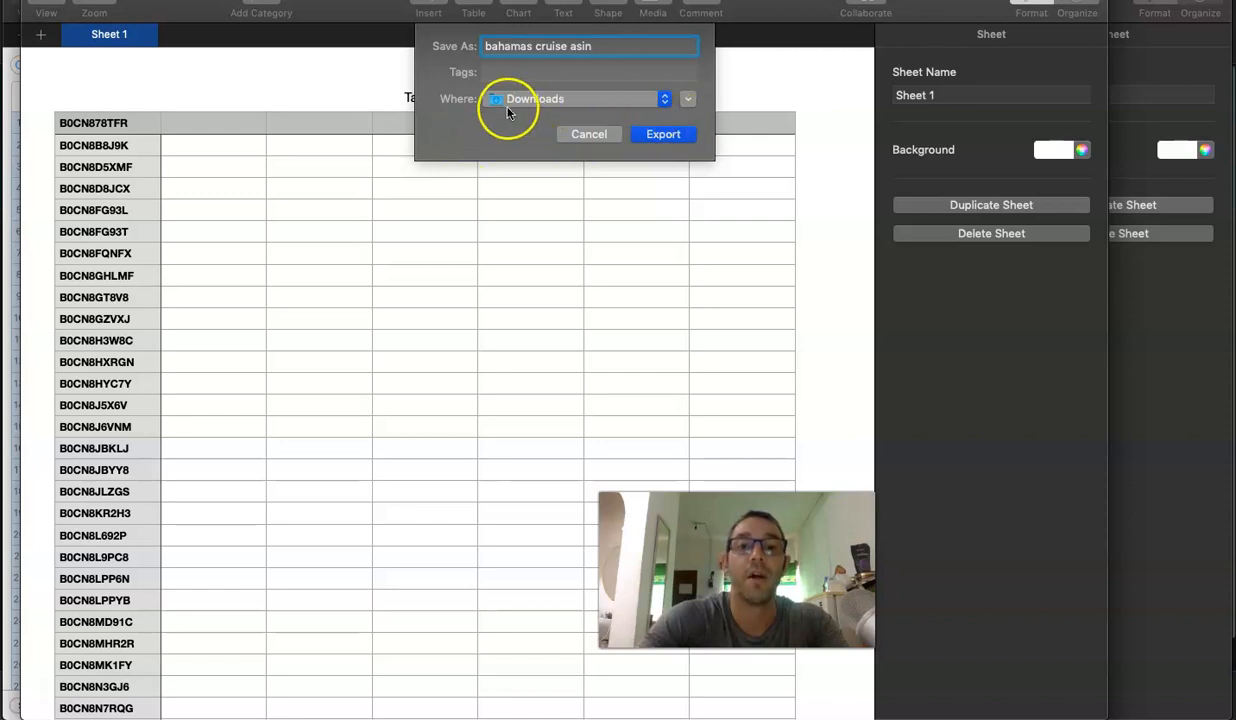
{"action": "left_click", "coordinate": [665, 137]}
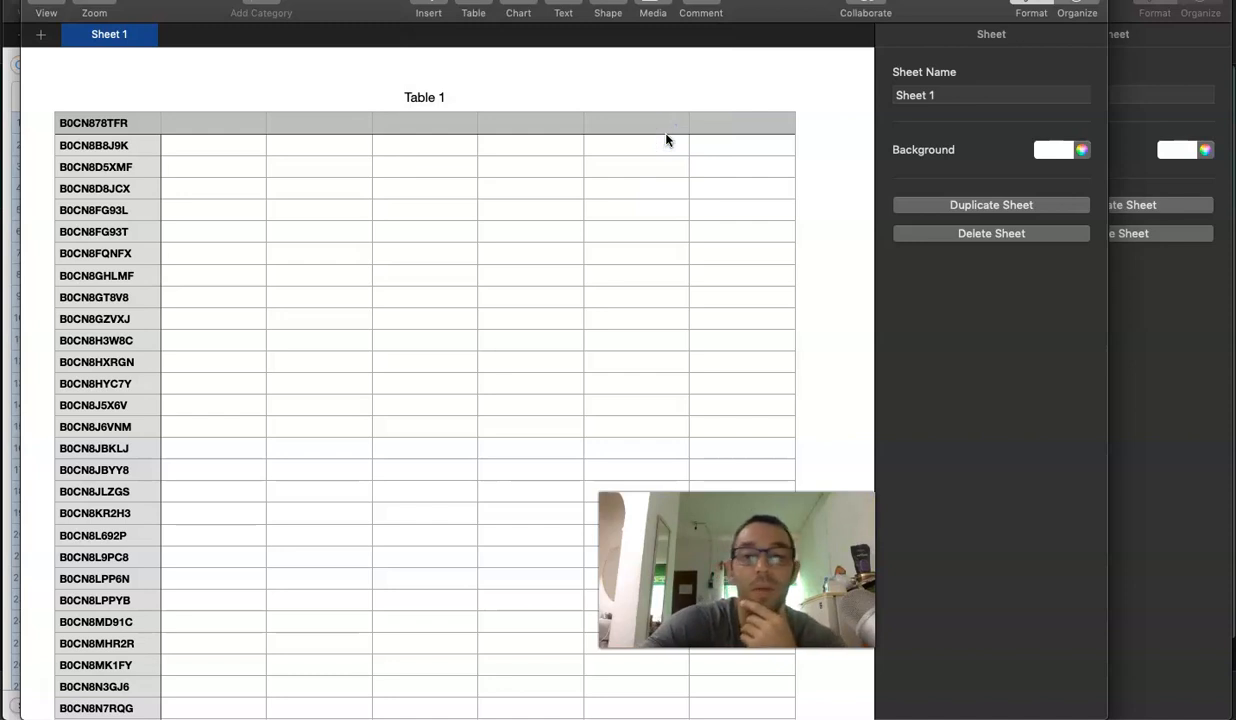
Step: Switch to the Merch on Demand site in the browser and open the United States advertising console for Amazon.com
{"action": "mouse_move", "coordinate": [190, 712]}
{"action": "left_click", "coordinate": [105, 690]}
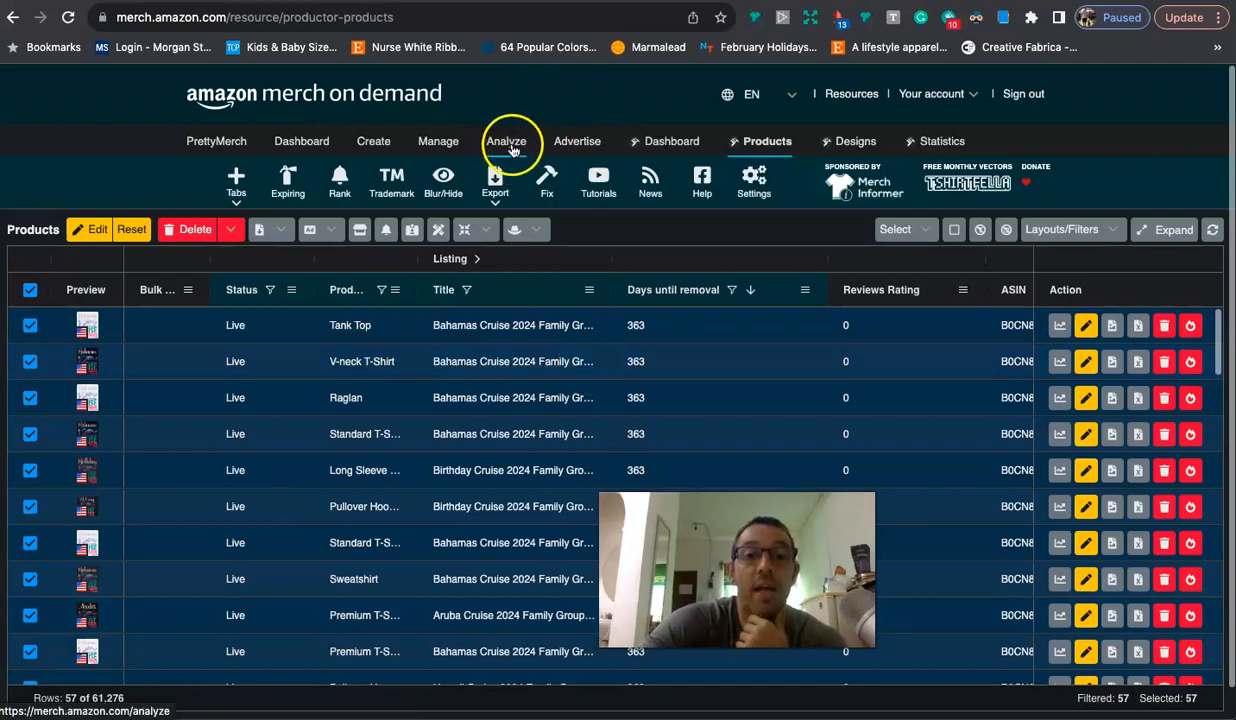
{"action": "left_click", "coordinate": [578, 146]}
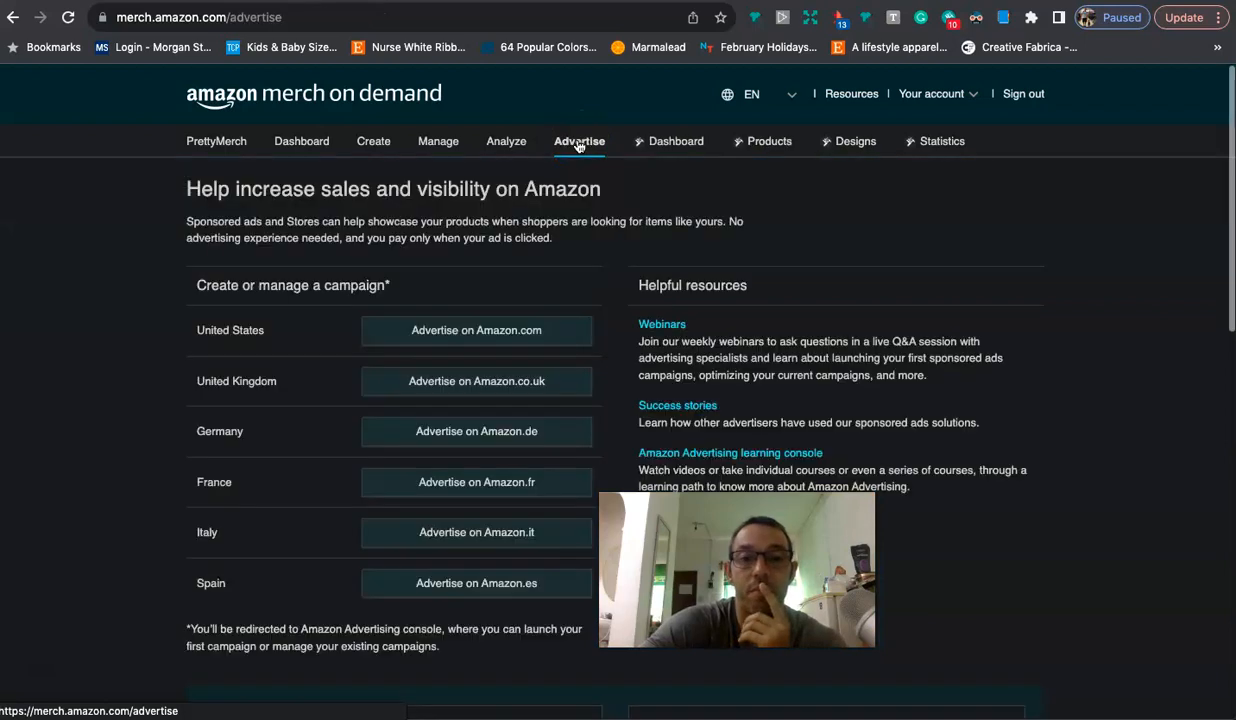
{"action": "left_click", "coordinate": [455, 331]}
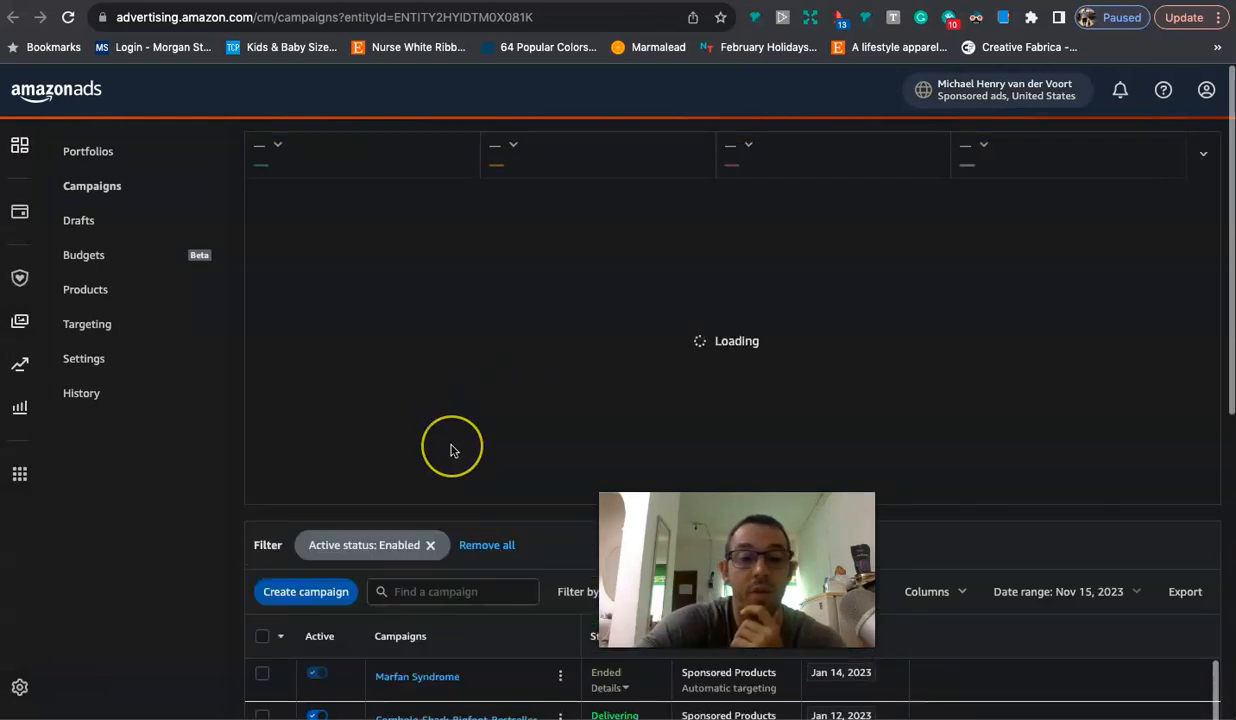
{"action": "left_click", "coordinate": [505, 384]}
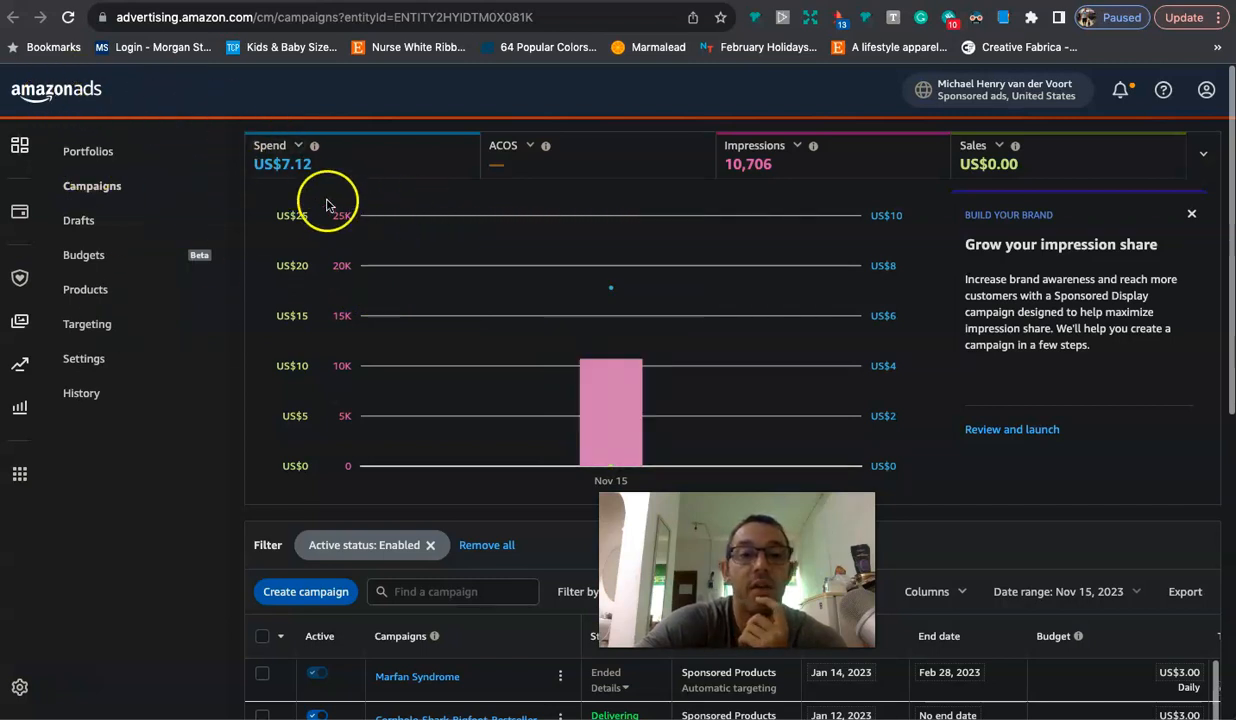
{"action": "mouse_move", "coordinate": [610, 278]}
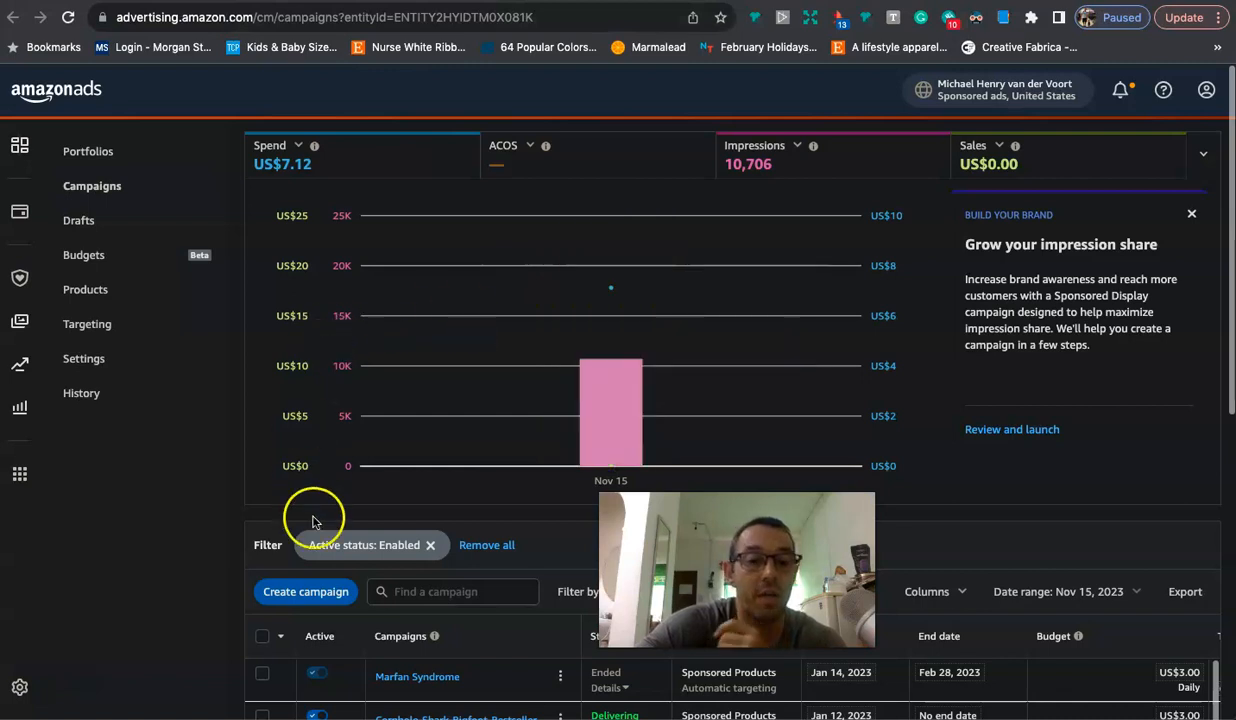
Step: Start creating a new Sponsored Products campaign
{"action": "left_click", "coordinate": [297, 598]}
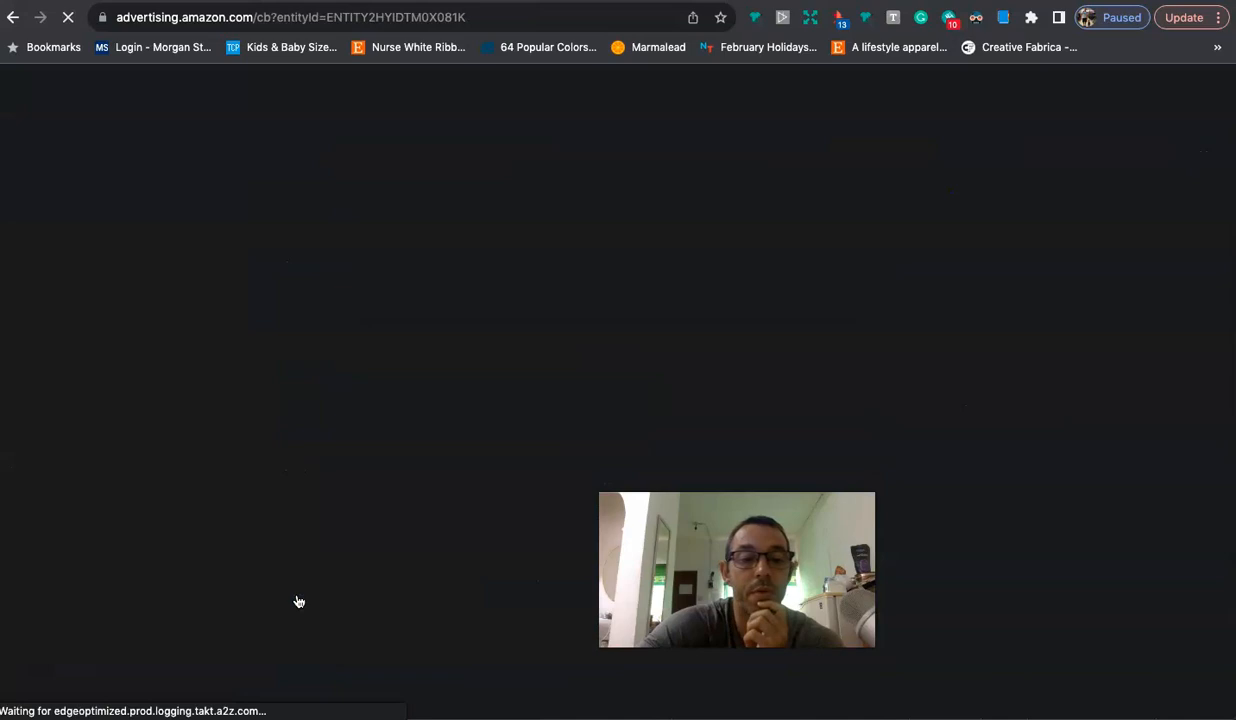
{"action": "left_click", "coordinate": [460, 572]}
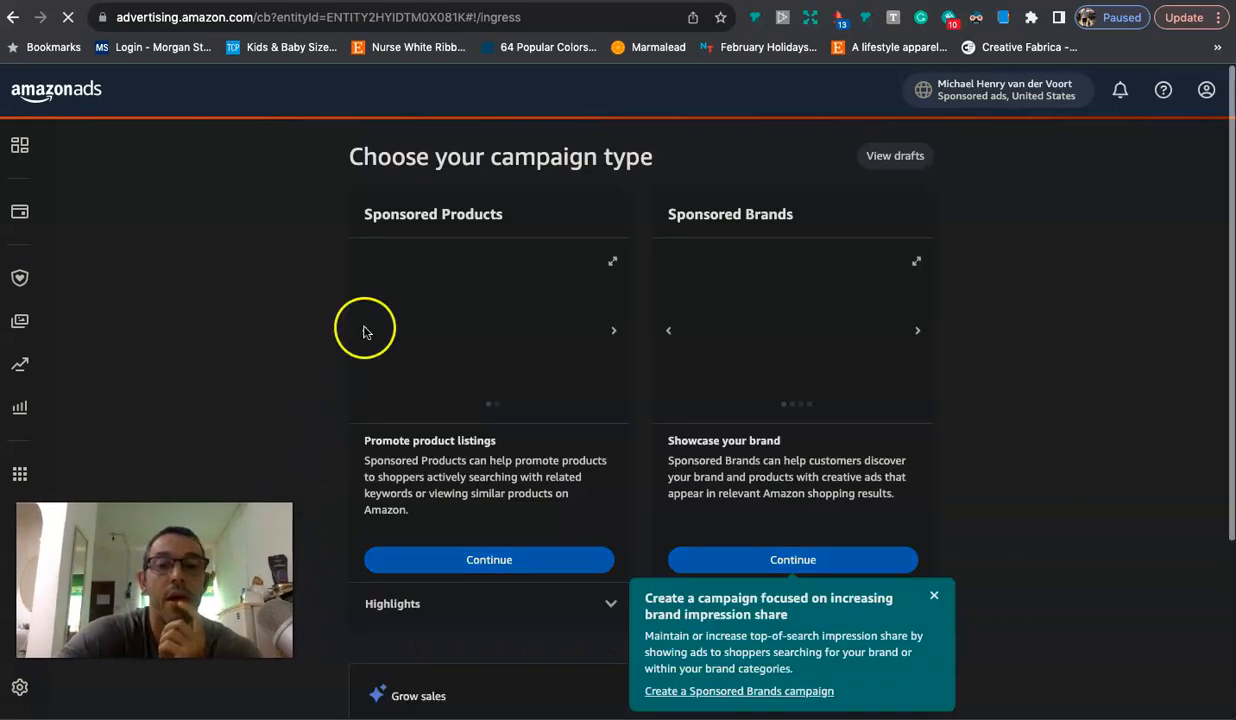
{"action": "left_click", "coordinate": [475, 565]}
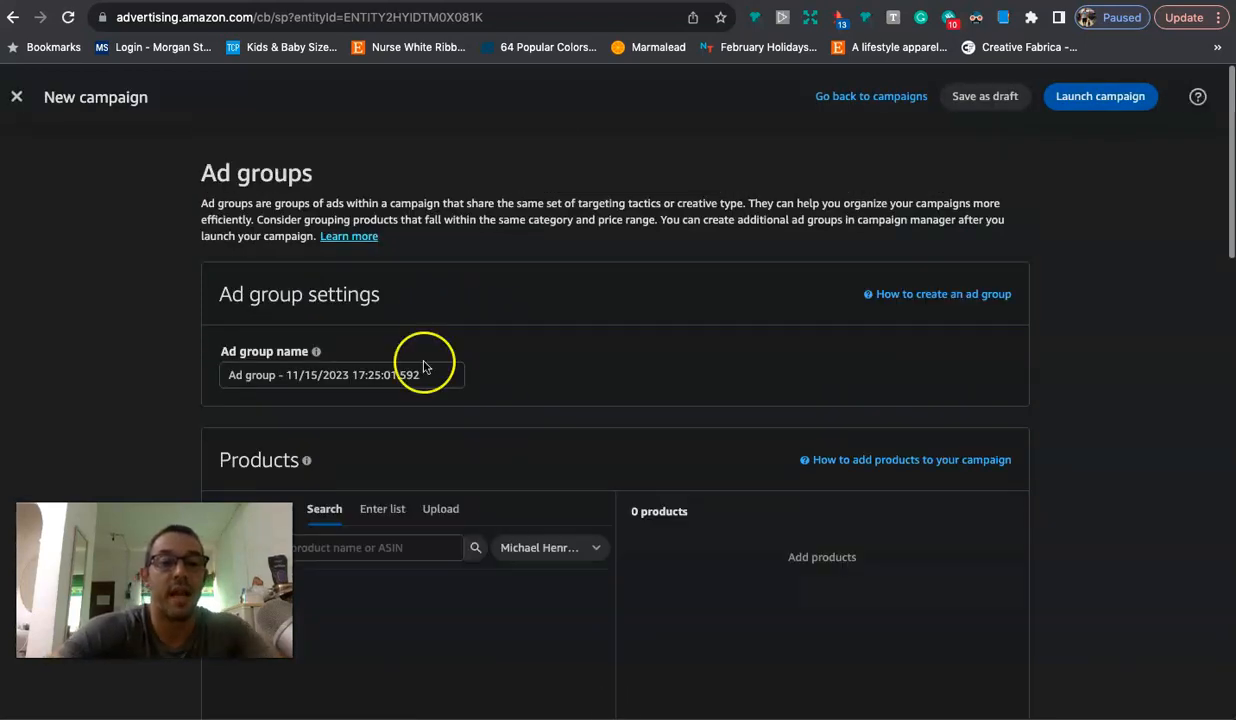
Step: Name the ad group "Bahamas Cruise 2024" and select the entire name
{"action": "triple_click", "coordinate": [407, 375]}
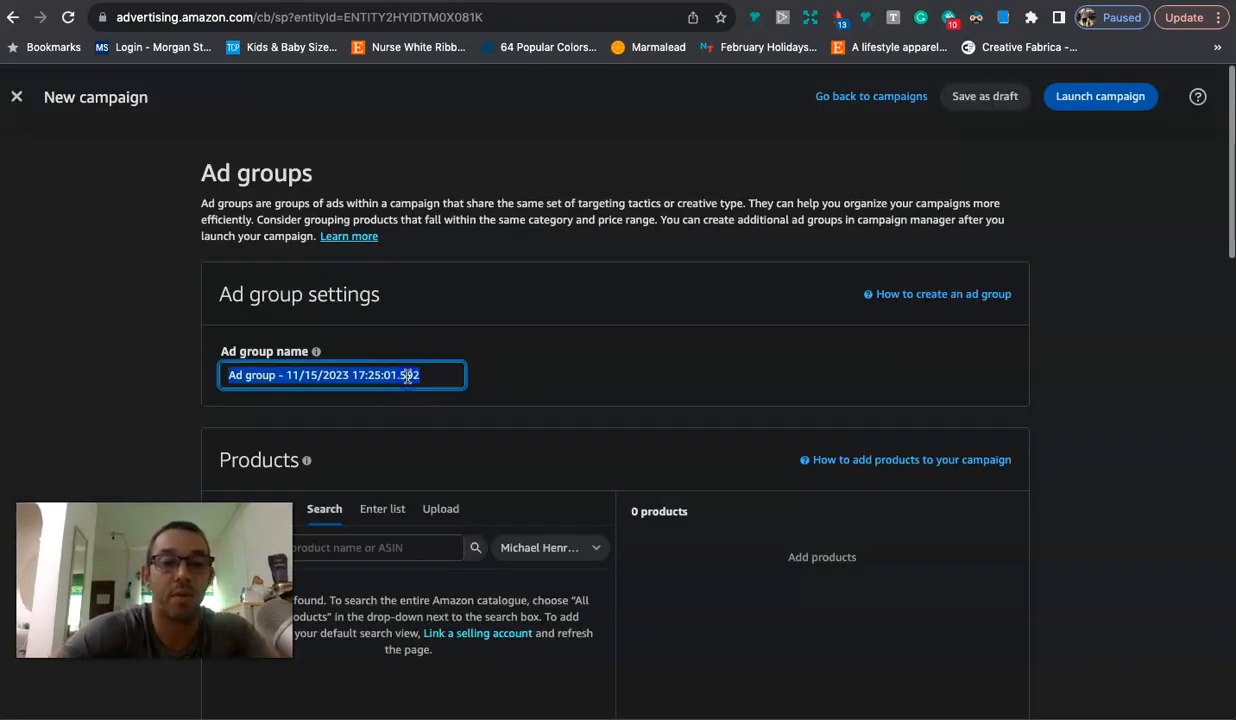
{"action": "type", "text": "Bahamas Cruise 2024"}
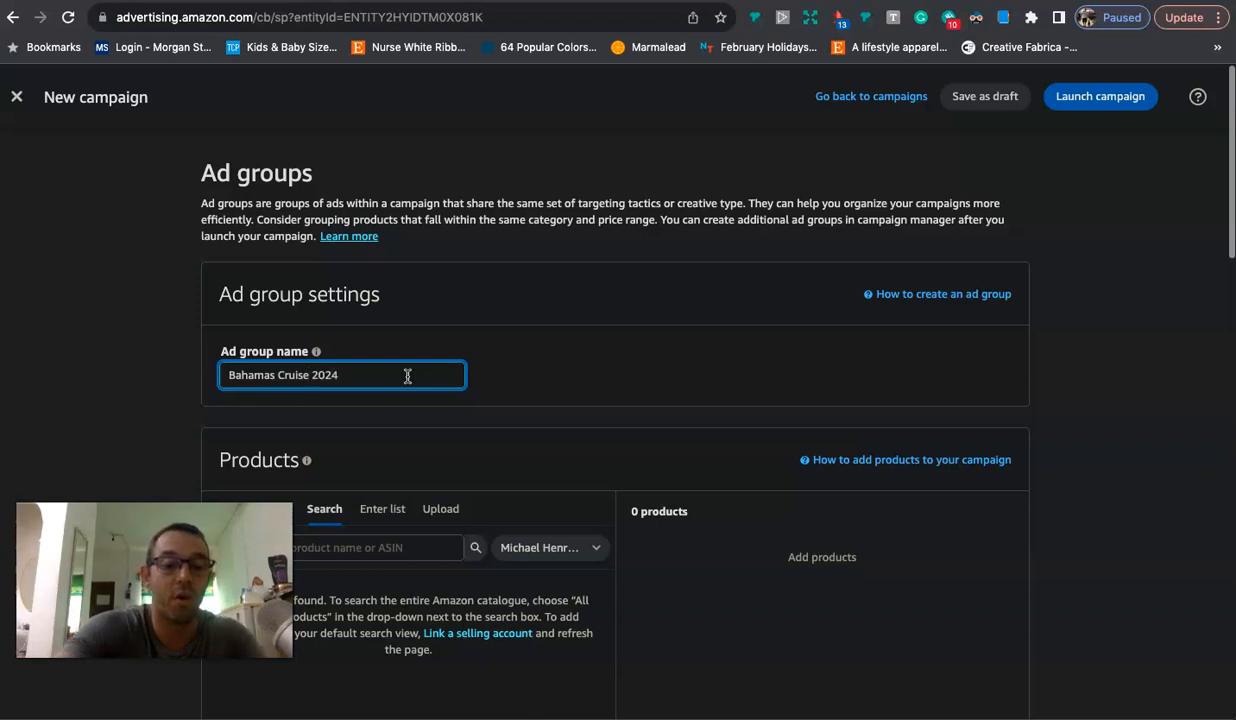
{"action": "triple_click", "coordinate": [407, 375]}
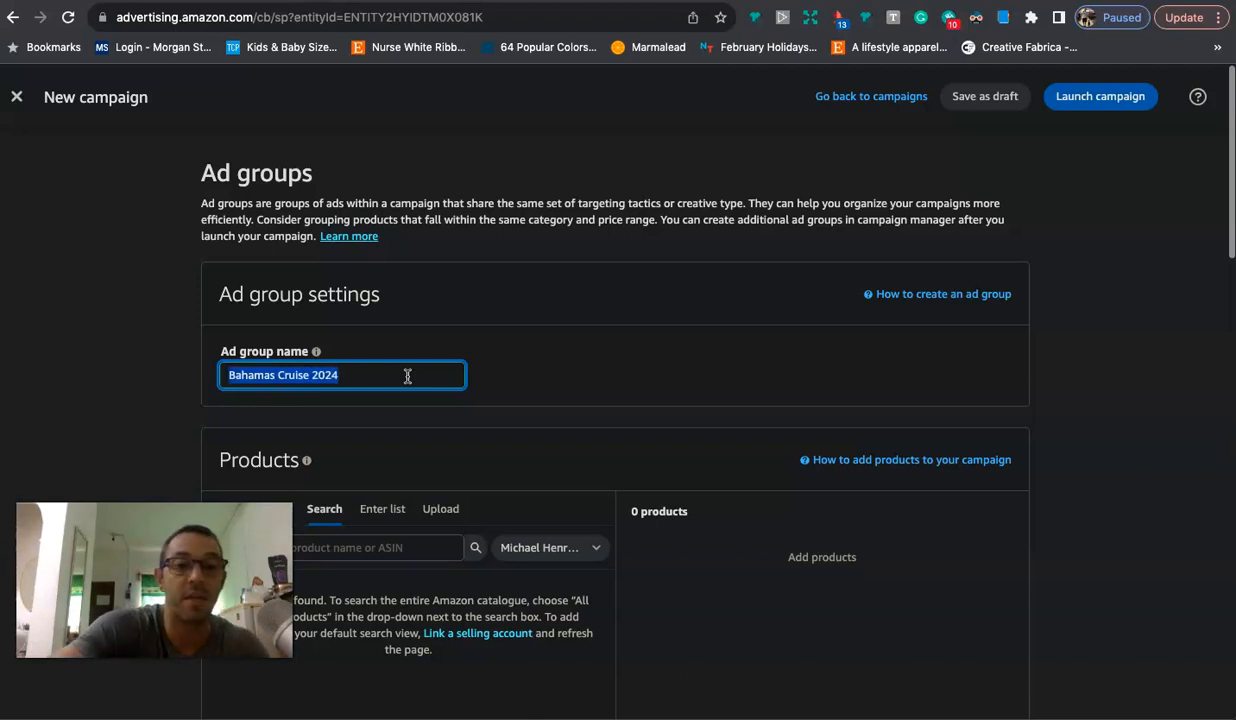
Step: Upload the "bahamas cruise asin" CSV file from Downloads as the ad group's products and look through the added products
{"action": "scroll", "coordinate": [538, 345], "scroll_direction": "down", "scroll_amount": 3}
{"action": "left_click", "coordinate": [442, 326]}
{"action": "left_click", "coordinate": [408, 460]}
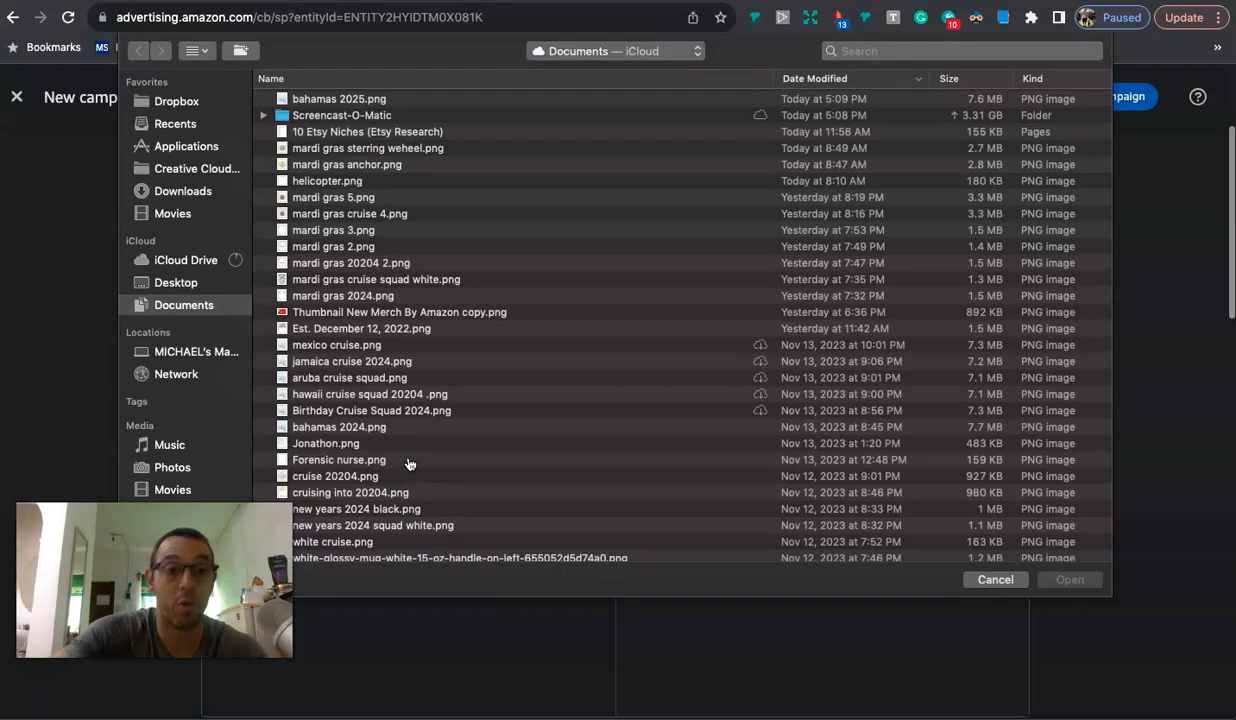
{"action": "left_click", "coordinate": [185, 192]}
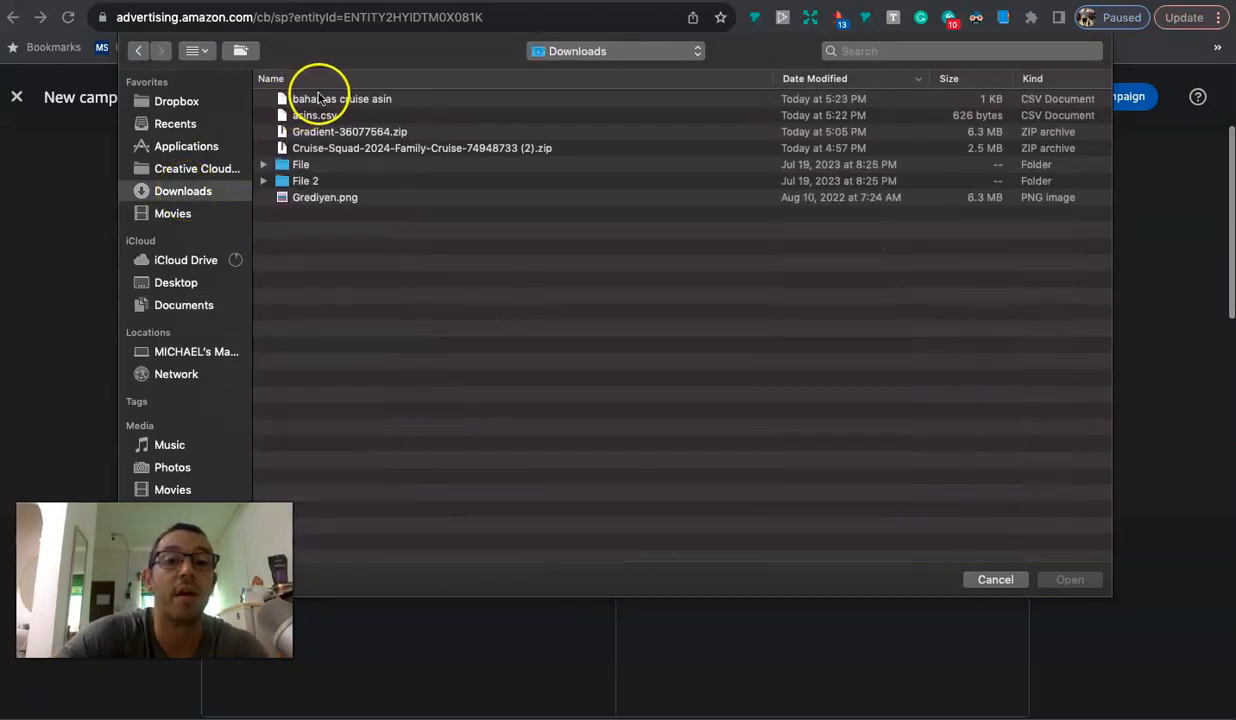
{"action": "left_click", "coordinate": [322, 101]}
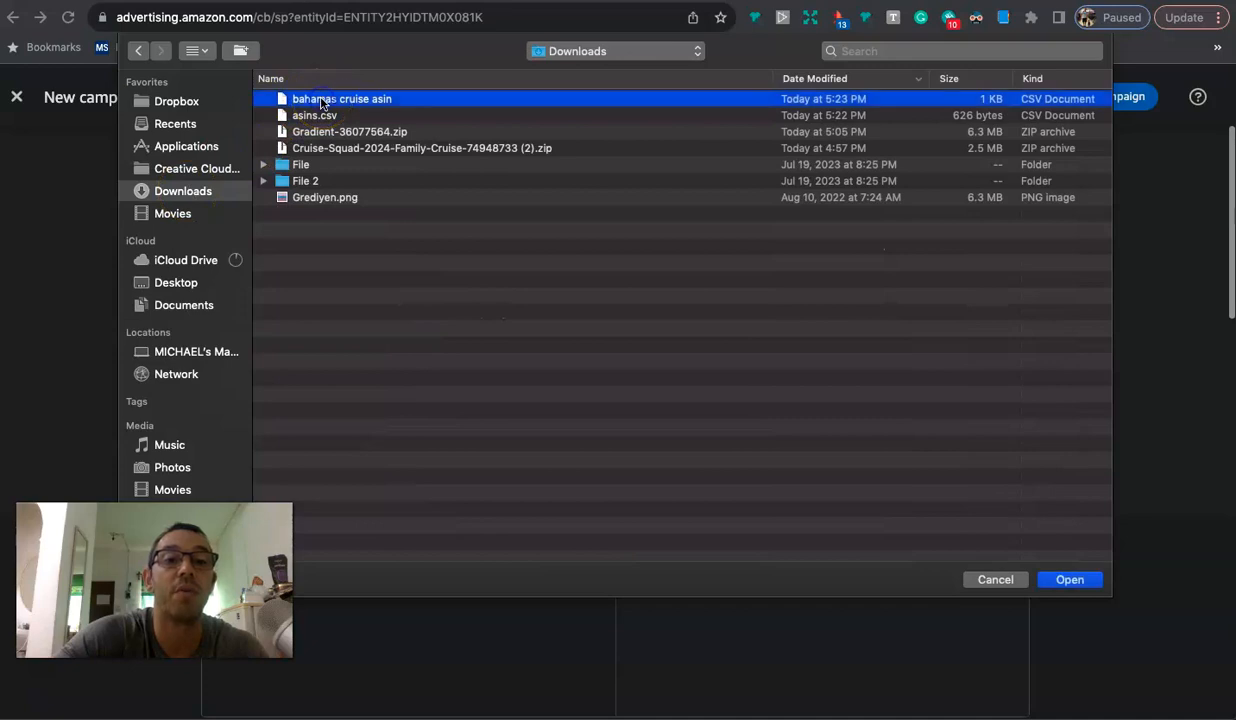
{"action": "double_click", "coordinate": [321, 100]}
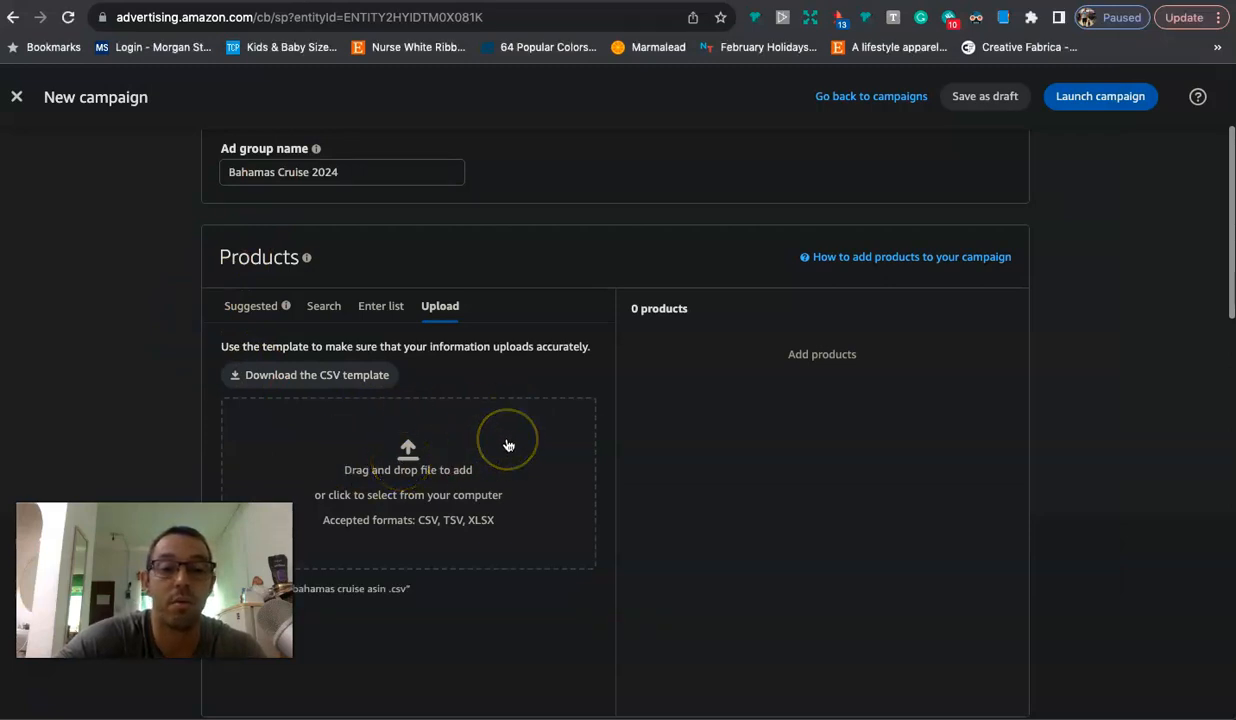
{"action": "scroll", "coordinate": [455, 485], "scroll_direction": "down", "scroll_amount": 3}
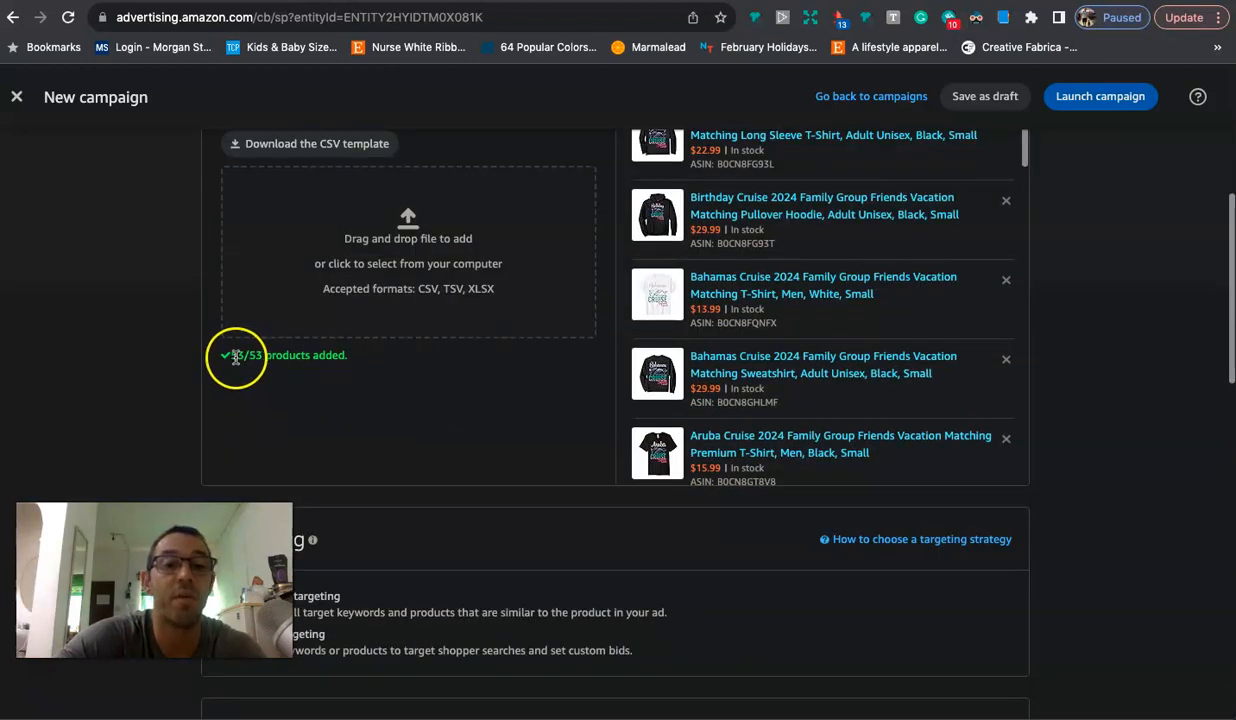
{"action": "scroll", "coordinate": [543, 378], "scroll_direction": "up", "scroll_amount": 2}
{"action": "scroll", "coordinate": [654, 345], "scroll_direction": "down", "scroll_amount": 3}
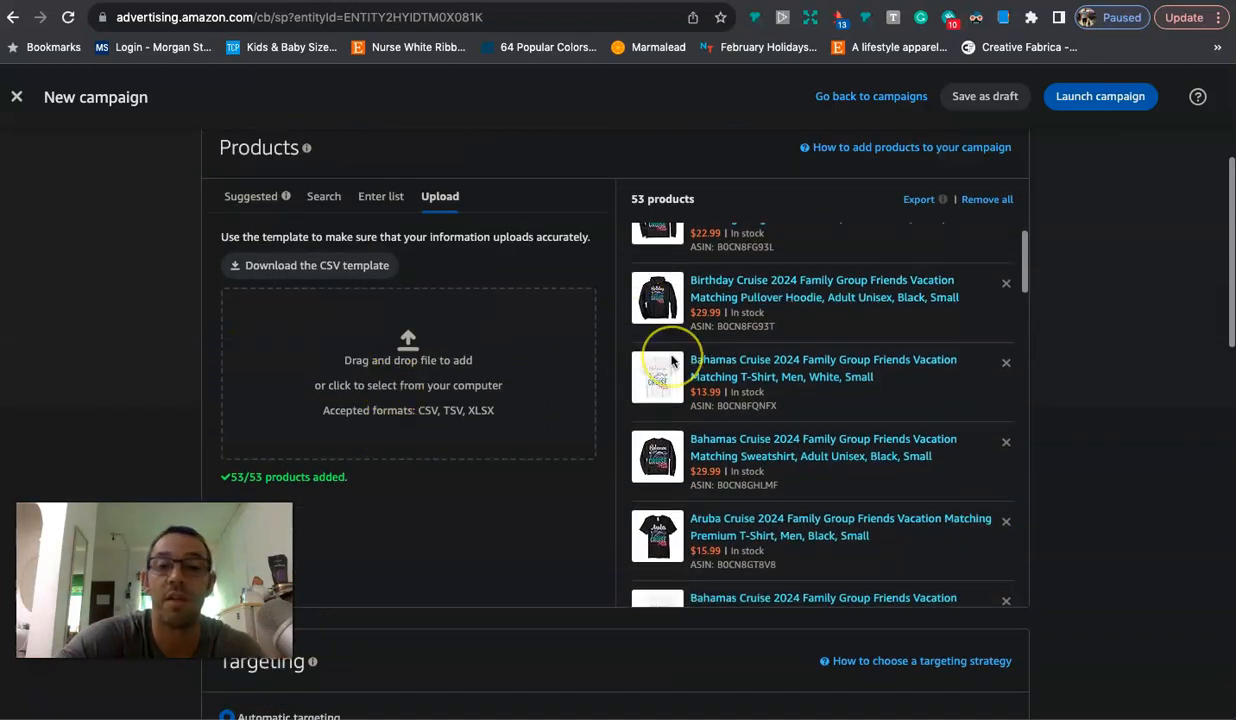
{"action": "scroll", "coordinate": [672, 362], "scroll_direction": "down", "scroll_amount": 3}
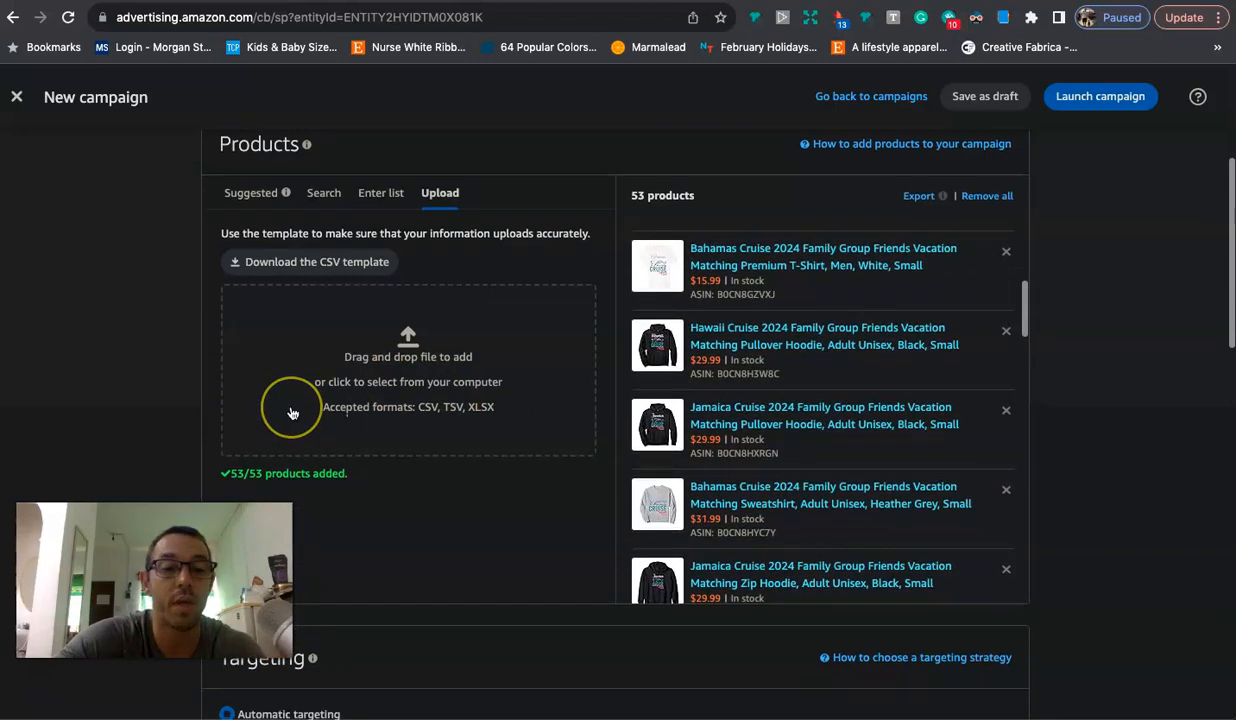
Step: Choose automatic targeting for the campaign and set the default bid to $0.33
{"action": "scroll", "coordinate": [290, 410], "scroll_direction": "down", "scroll_amount": 2}
{"action": "scroll", "coordinate": [290, 413], "scroll_direction": "down", "scroll_amount": 2}
{"action": "left_click", "coordinate": [252, 328]}
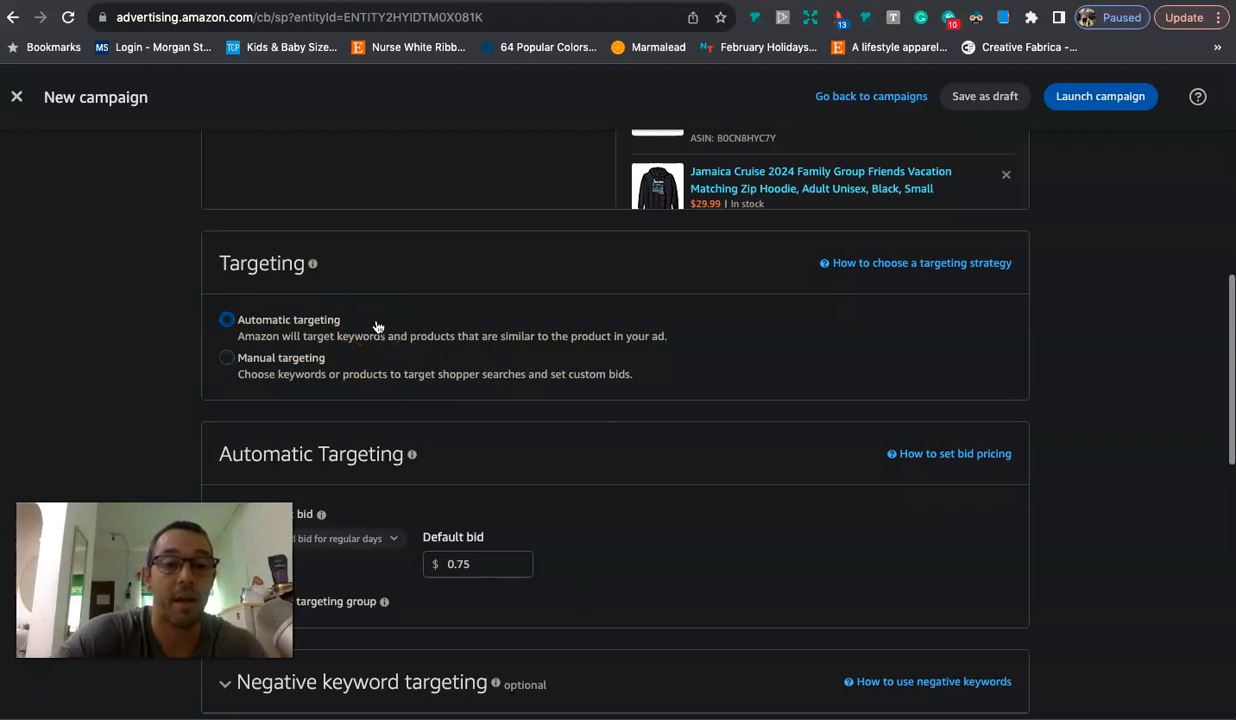
{"action": "scroll", "coordinate": [375, 325], "scroll_direction": "down", "scroll_amount": 1}
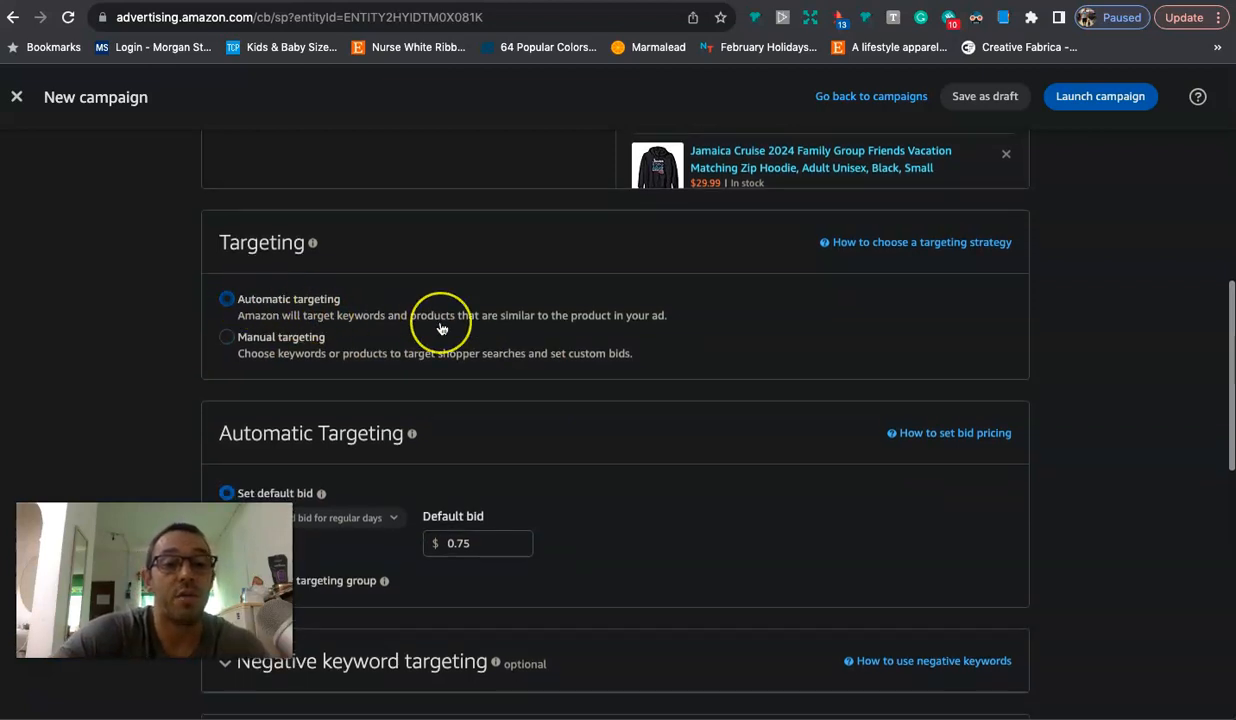
{"action": "scroll", "coordinate": [440, 328], "scroll_direction": "down", "scroll_amount": 3}
{"action": "left_click", "coordinate": [484, 392]}
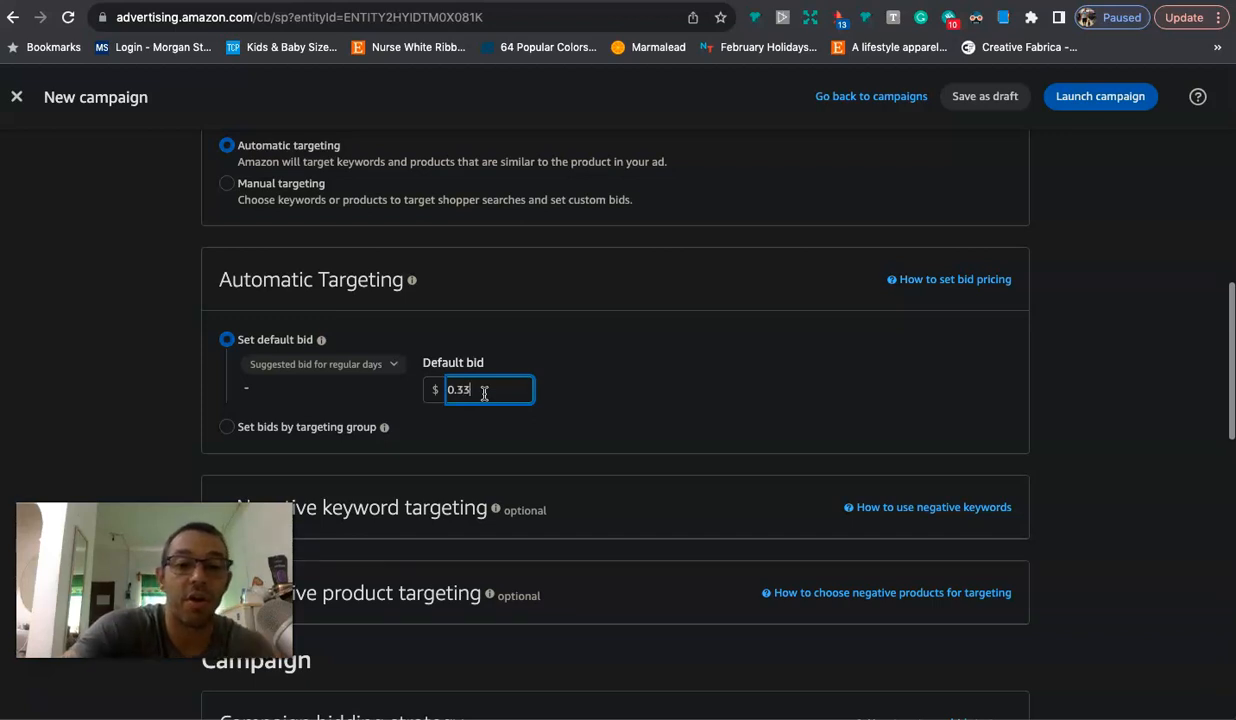
Step: Set the campaign bidding strategy to "Dynamic bids - down only"
{"action": "scroll", "coordinate": [484, 393], "scroll_direction": "down", "scroll_amount": 1}
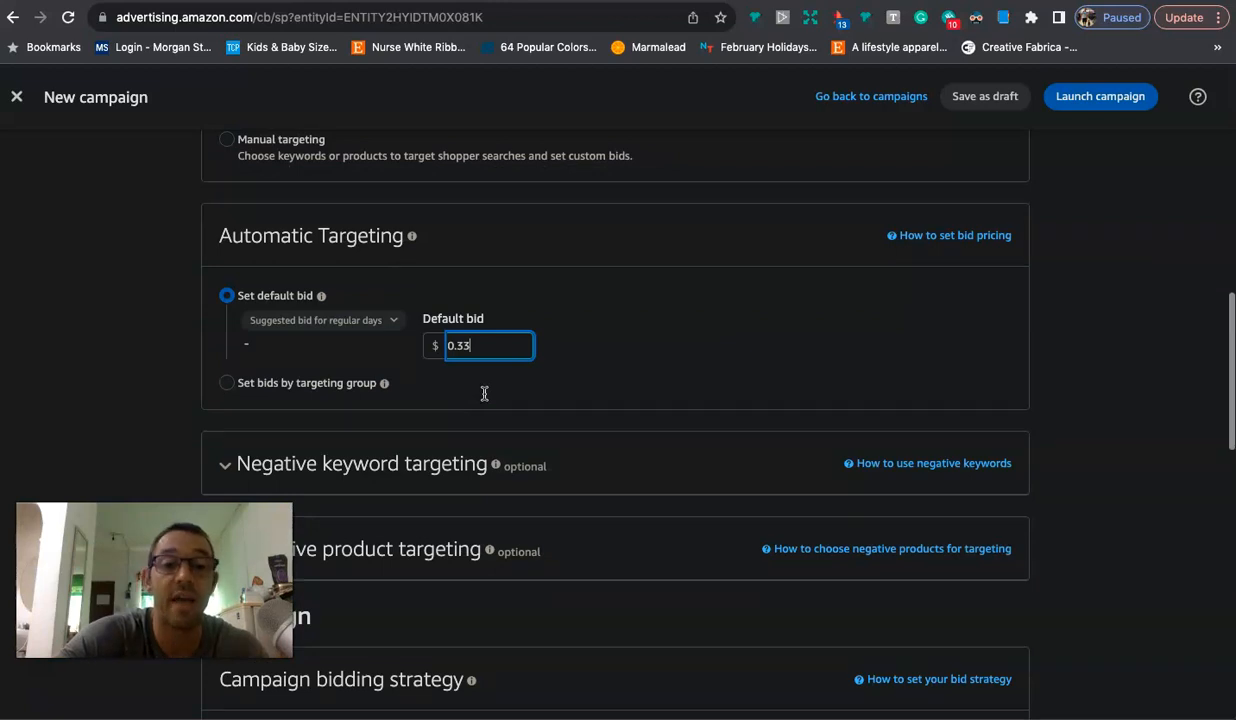
{"action": "scroll", "coordinate": [484, 393], "scroll_direction": "down", "scroll_amount": 1}
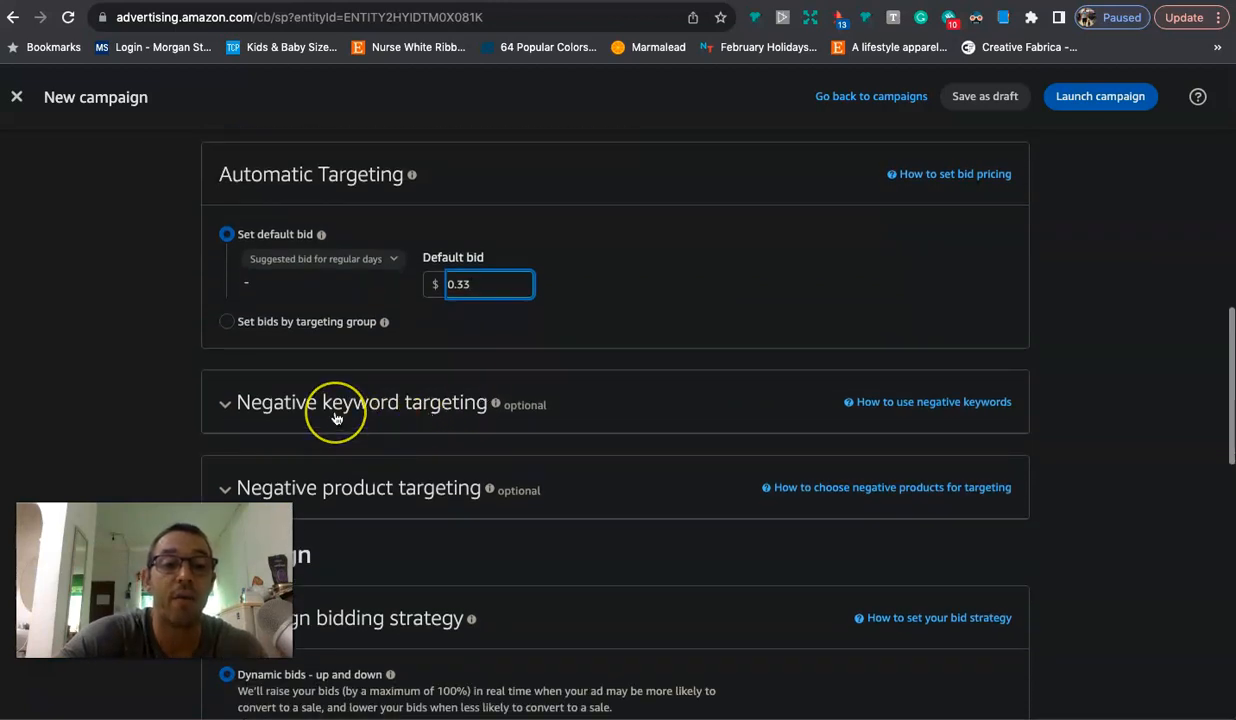
{"action": "scroll", "coordinate": [337, 418], "scroll_direction": "down", "scroll_amount": 1}
{"action": "scroll", "coordinate": [369, 423], "scroll_direction": "down", "scroll_amount": 1}
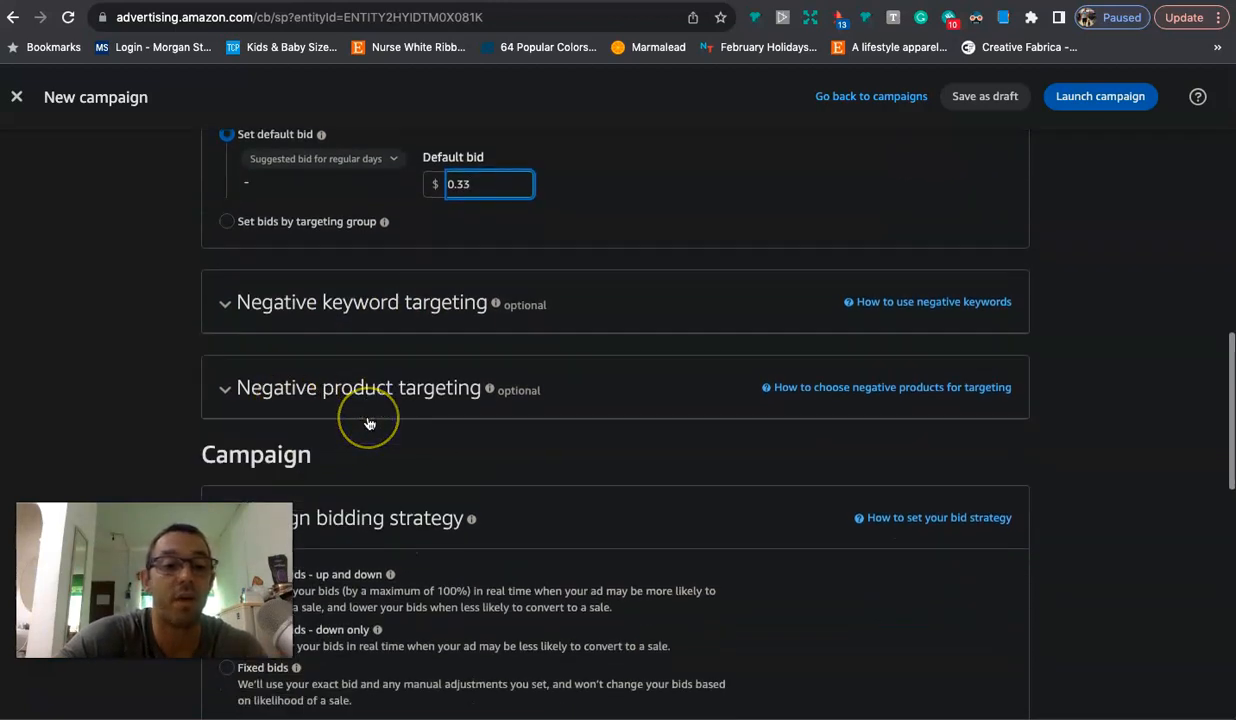
{"action": "scroll", "coordinate": [369, 423], "scroll_direction": "down", "scroll_amount": 2}
{"action": "scroll", "coordinate": [368, 427], "scroll_direction": "down", "scroll_amount": 3}
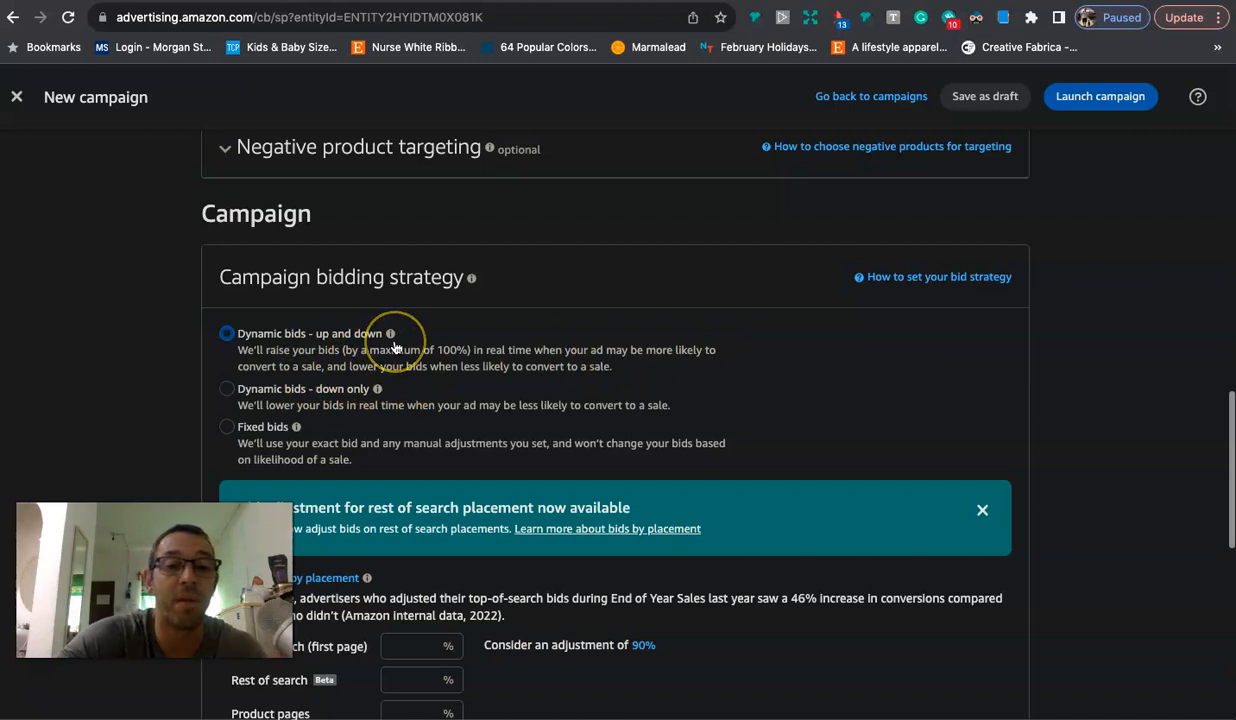
{"action": "scroll", "coordinate": [395, 346], "scroll_direction": "down", "scroll_amount": 1}
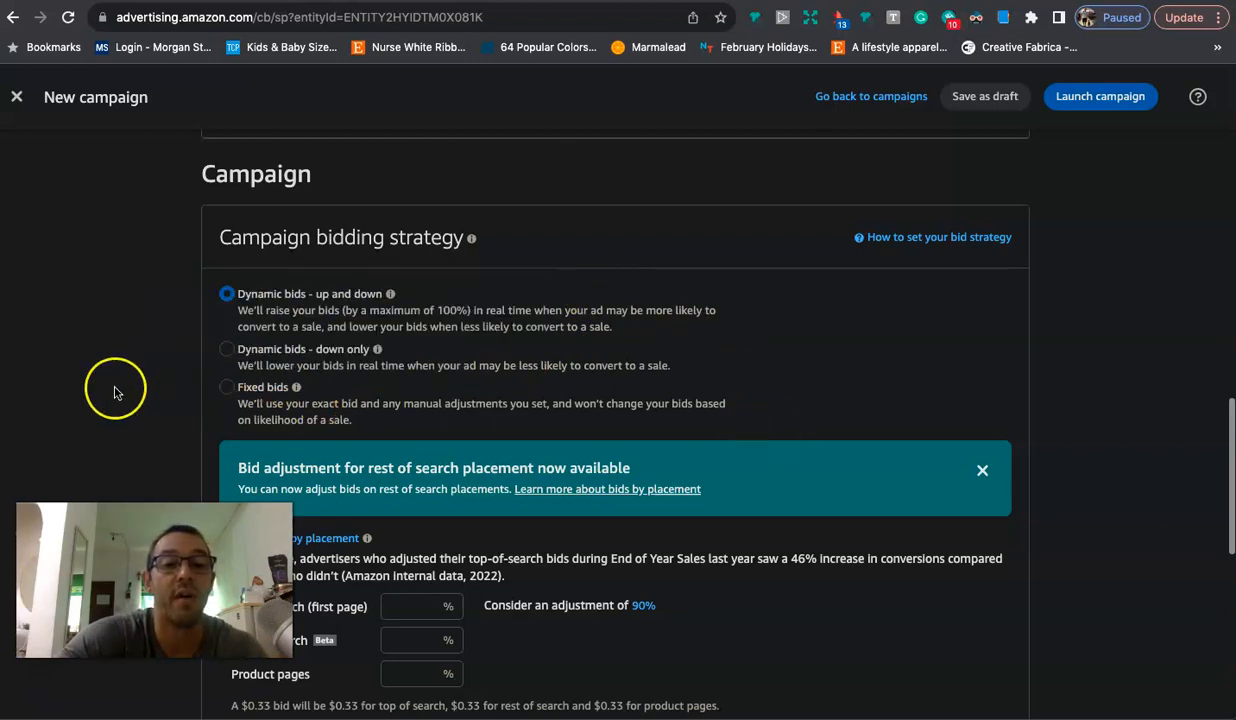
{"action": "left_click", "coordinate": [226, 352]}
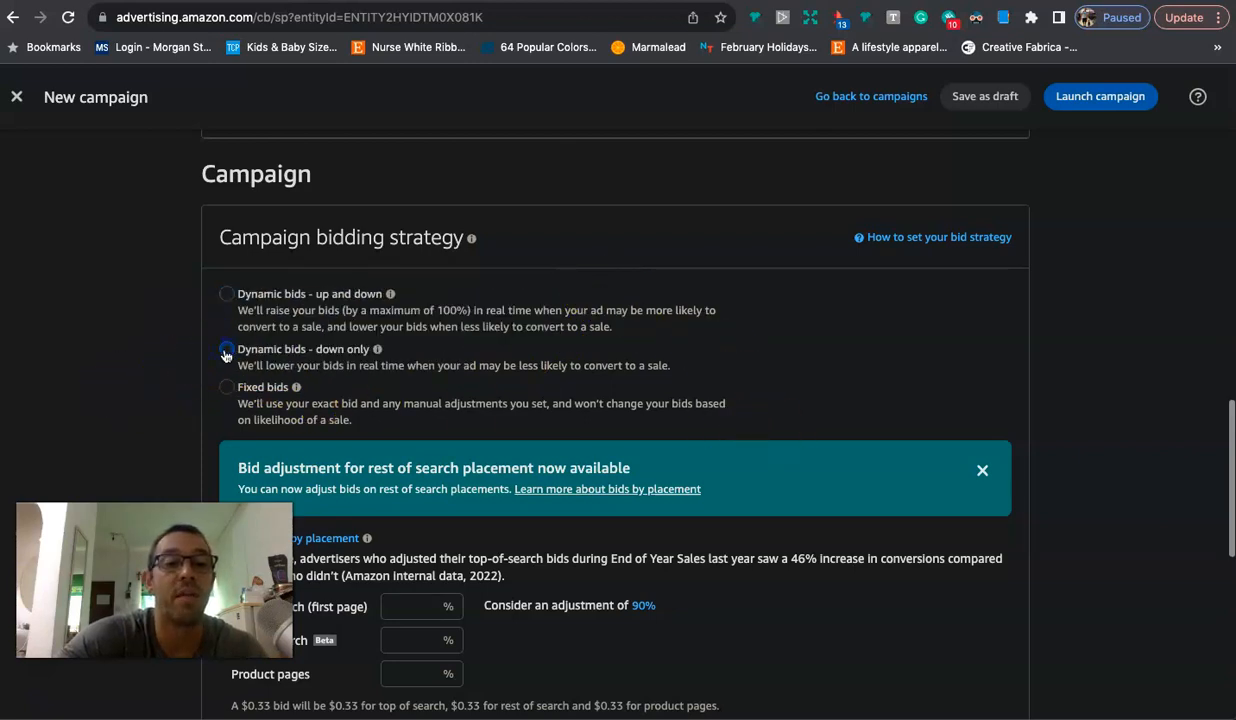
Step: Name the campaign "Bahamas Cruise 2024" in the campaign settings
{"action": "scroll", "coordinate": [543, 326], "scroll_direction": "down", "scroll_amount": 5}
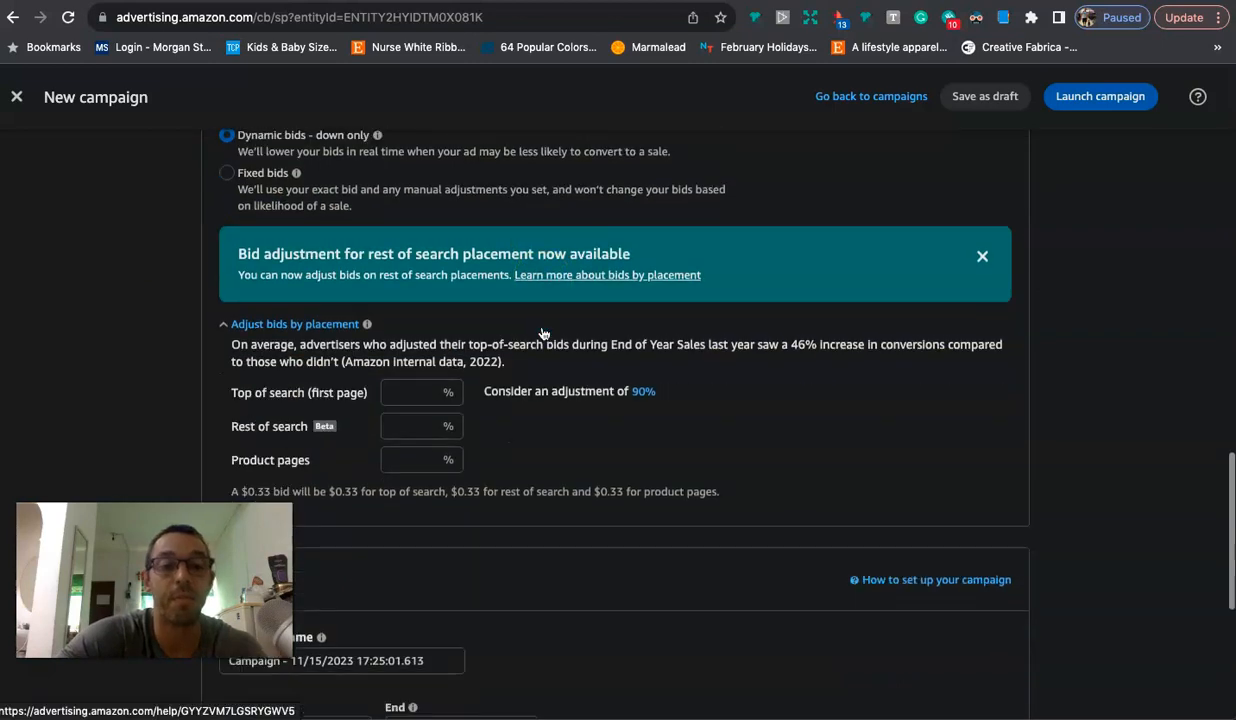
{"action": "scroll", "coordinate": [340, 304], "scroll_direction": "down", "scroll_amount": 5}
{"action": "left_click", "coordinate": [427, 411]}
{"action": "key", "text": "super+a"}
{"action": "type", "text": "Bahamas Cruise 2024"}
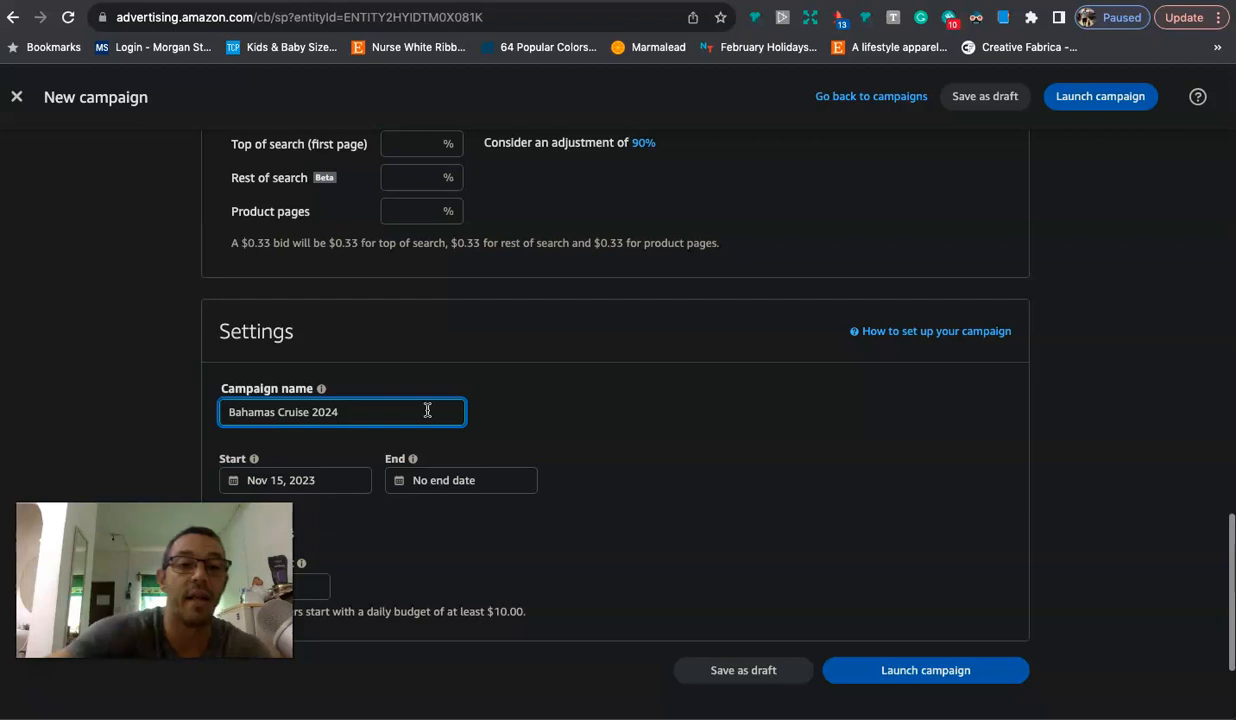
Step: Set the campaign's daily budget to $3.00
{"action": "scroll", "coordinate": [497, 359], "scroll_direction": "down", "scroll_amount": 3}
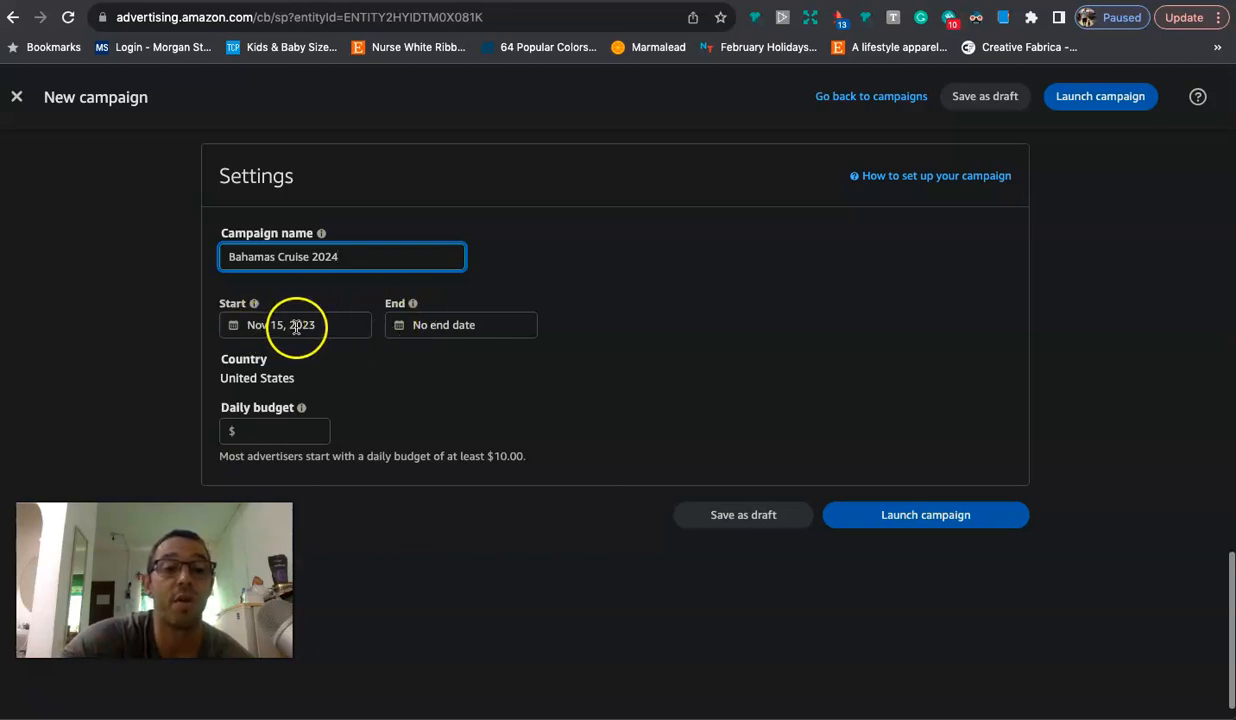
{"action": "left_click", "coordinate": [276, 431]}
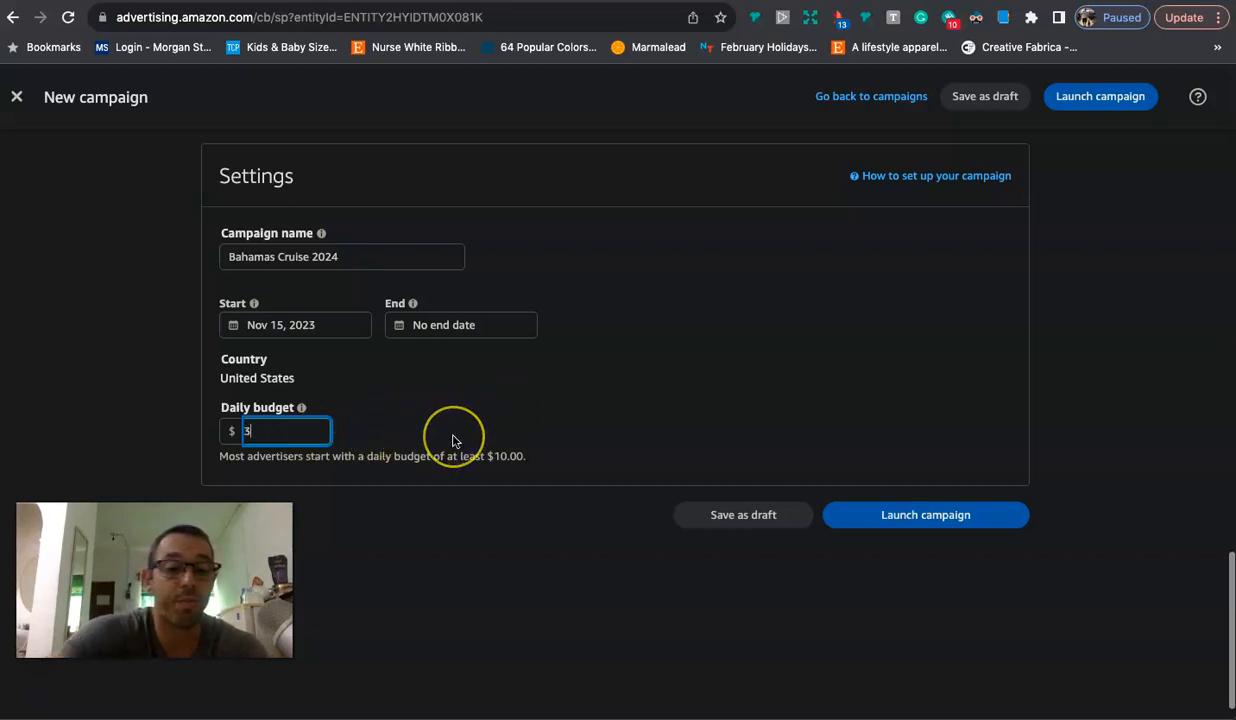
{"action": "key", "text": "Tab"}
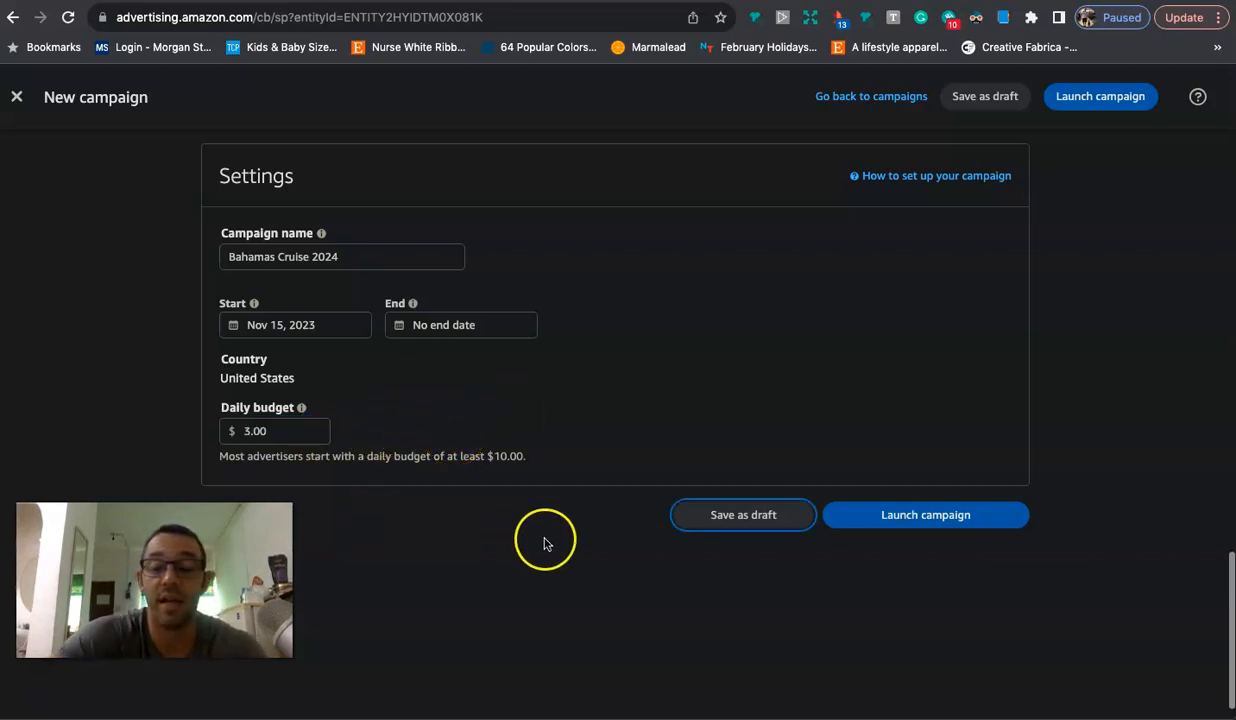
Step: Review the new campaign's ad group, products, targeting, default bid, bidding strategy and settings from beginning to end
{"action": "scroll", "coordinate": [585, 504], "scroll_direction": "up", "scroll_amount": 10}
{"action": "scroll", "coordinate": [570, 502], "scroll_direction": "up", "scroll_amount": 10}
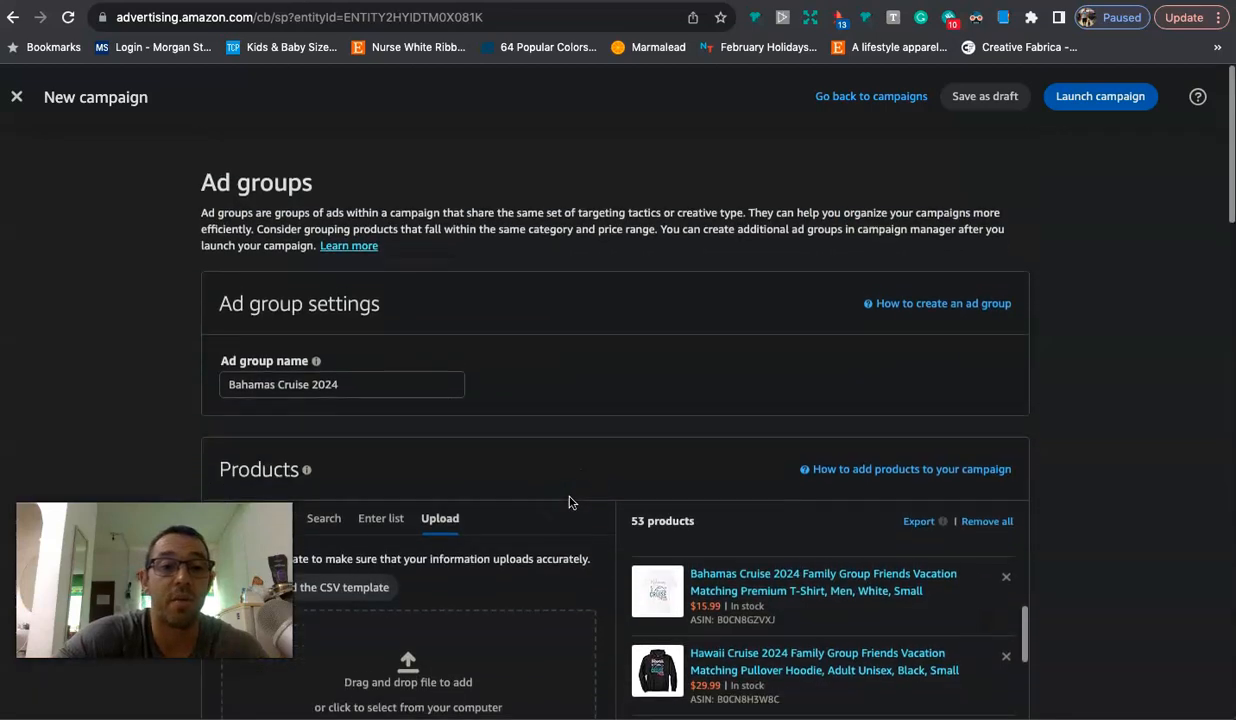
{"action": "scroll", "coordinate": [570, 500], "scroll_direction": "down", "scroll_amount": 6}
{"action": "scroll", "coordinate": [568, 500], "scroll_direction": "down", "scroll_amount": 3}
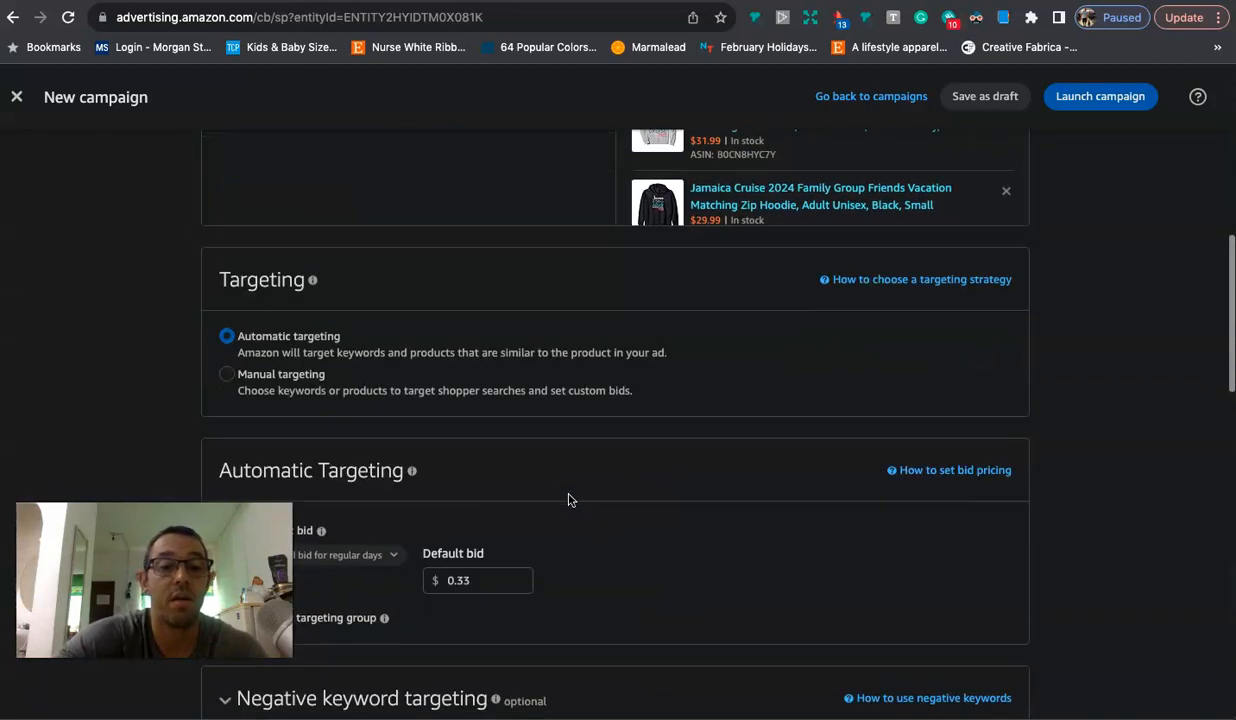
{"action": "scroll", "coordinate": [400, 360], "scroll_direction": "down", "scroll_amount": 2}
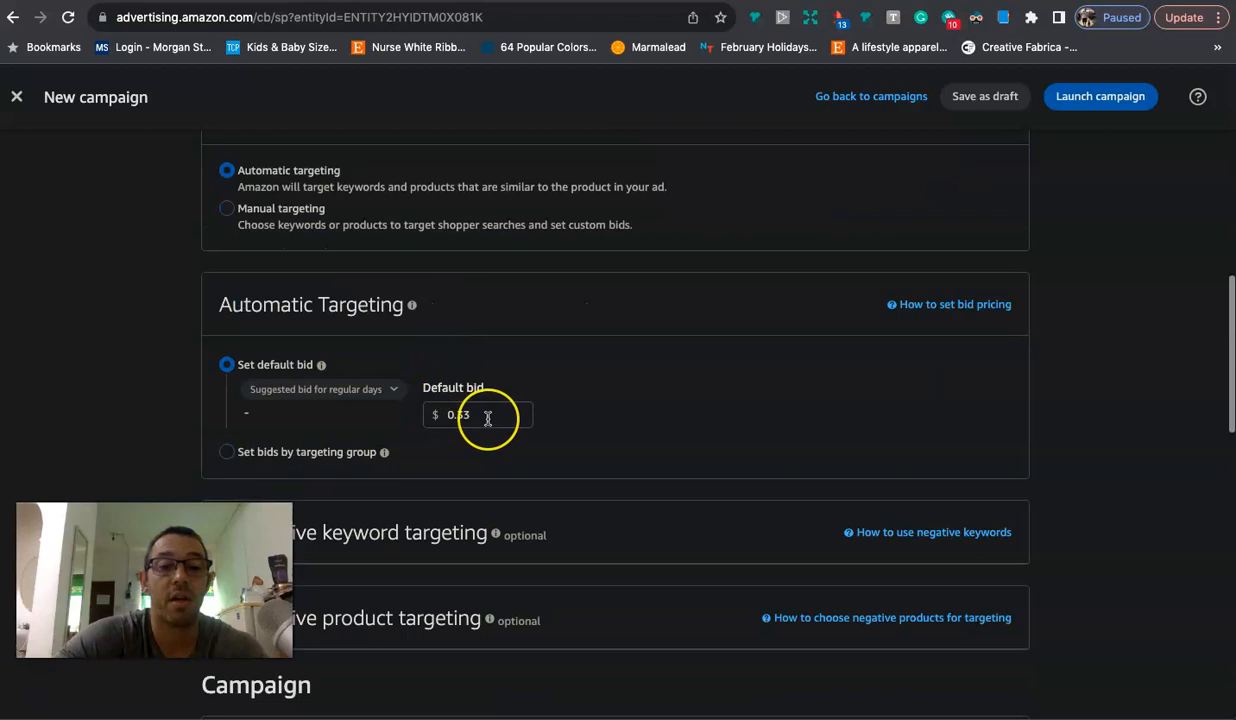
{"action": "scroll", "coordinate": [488, 419], "scroll_direction": "down", "scroll_amount": 6}
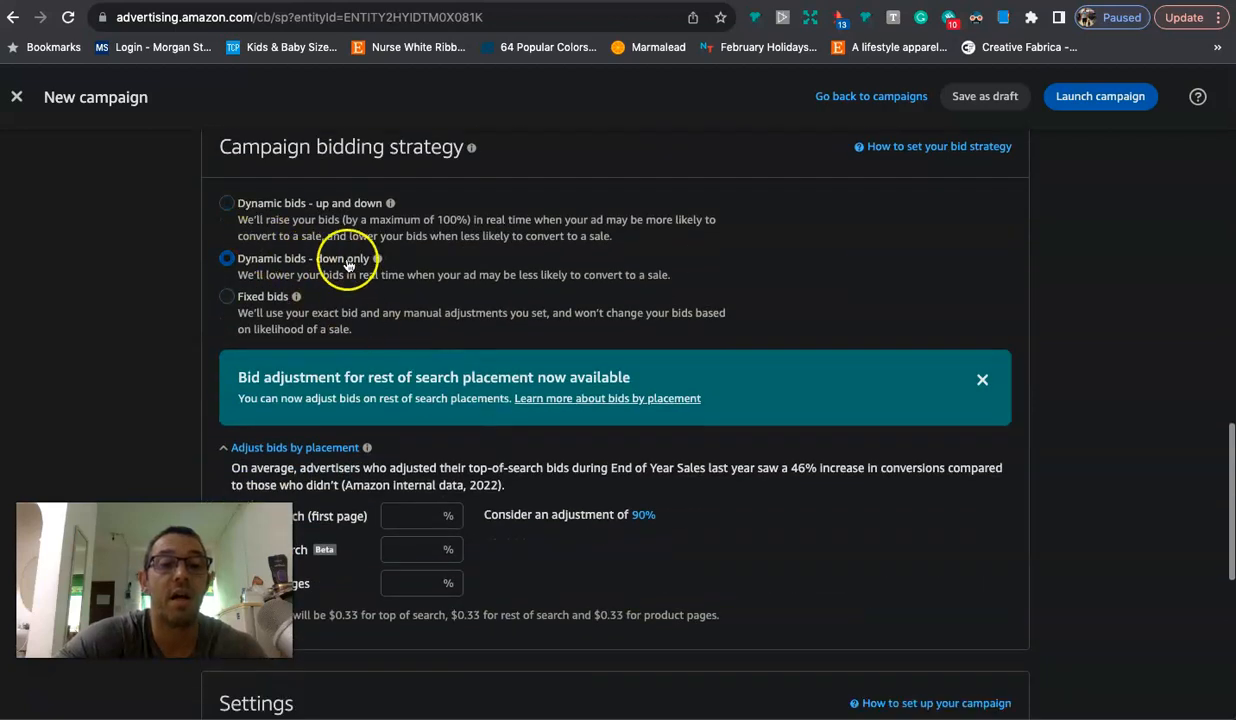
{"action": "scroll", "coordinate": [580, 326], "scroll_direction": "down", "scroll_amount": 5}
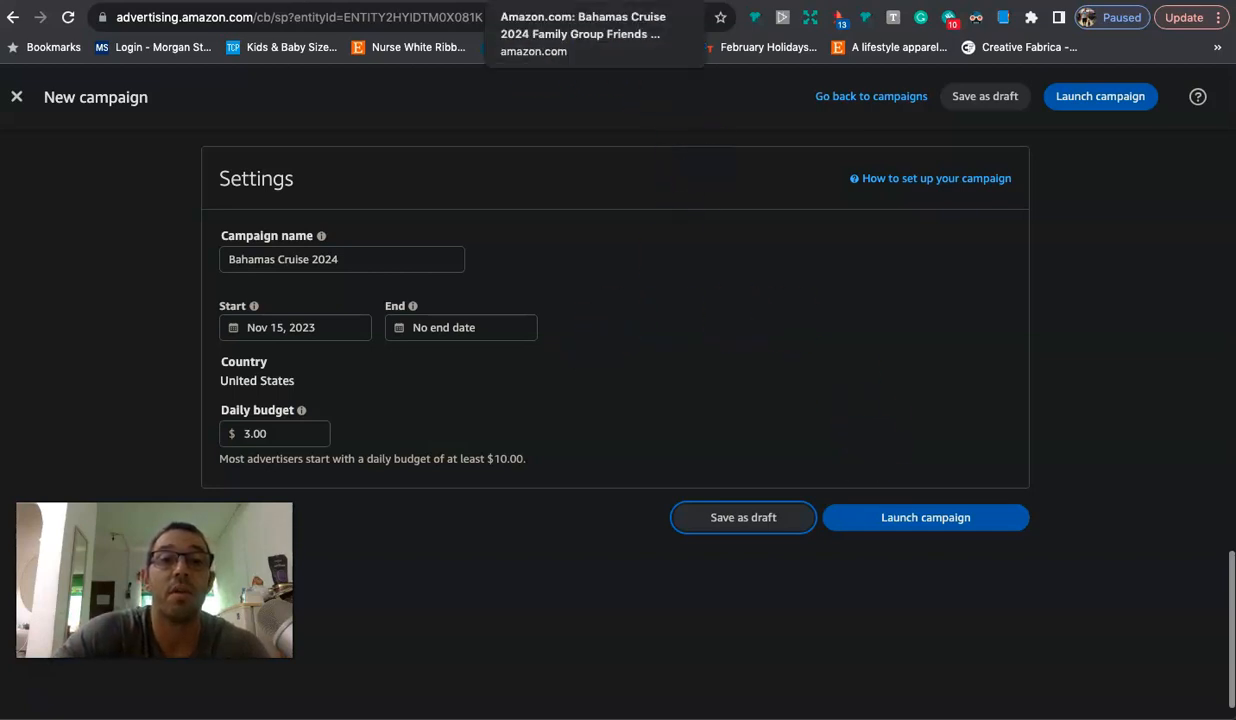
Step: Look at the Bahamas Cruise 2024 T-shirt's Amazon product page and return to the advertising campaign page
{"action": "left_click", "coordinate": [590, 1]}
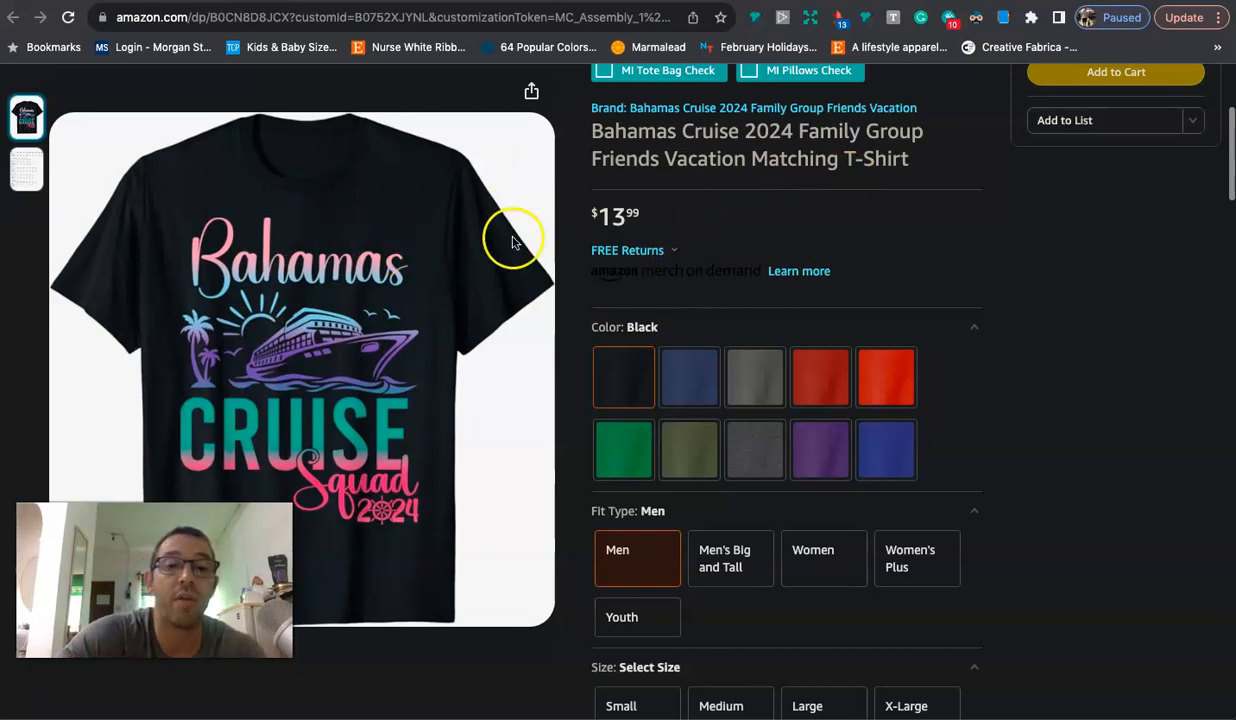
{"action": "key", "text": "ctrl+shift+Tab"}
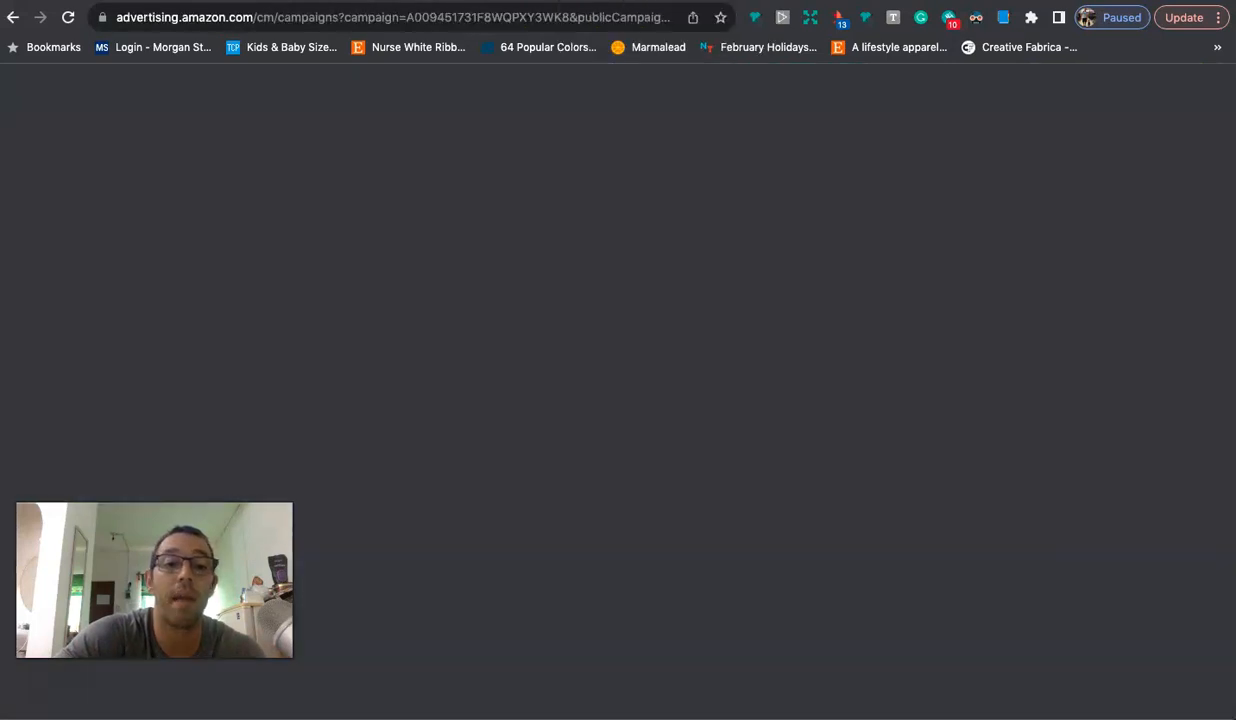